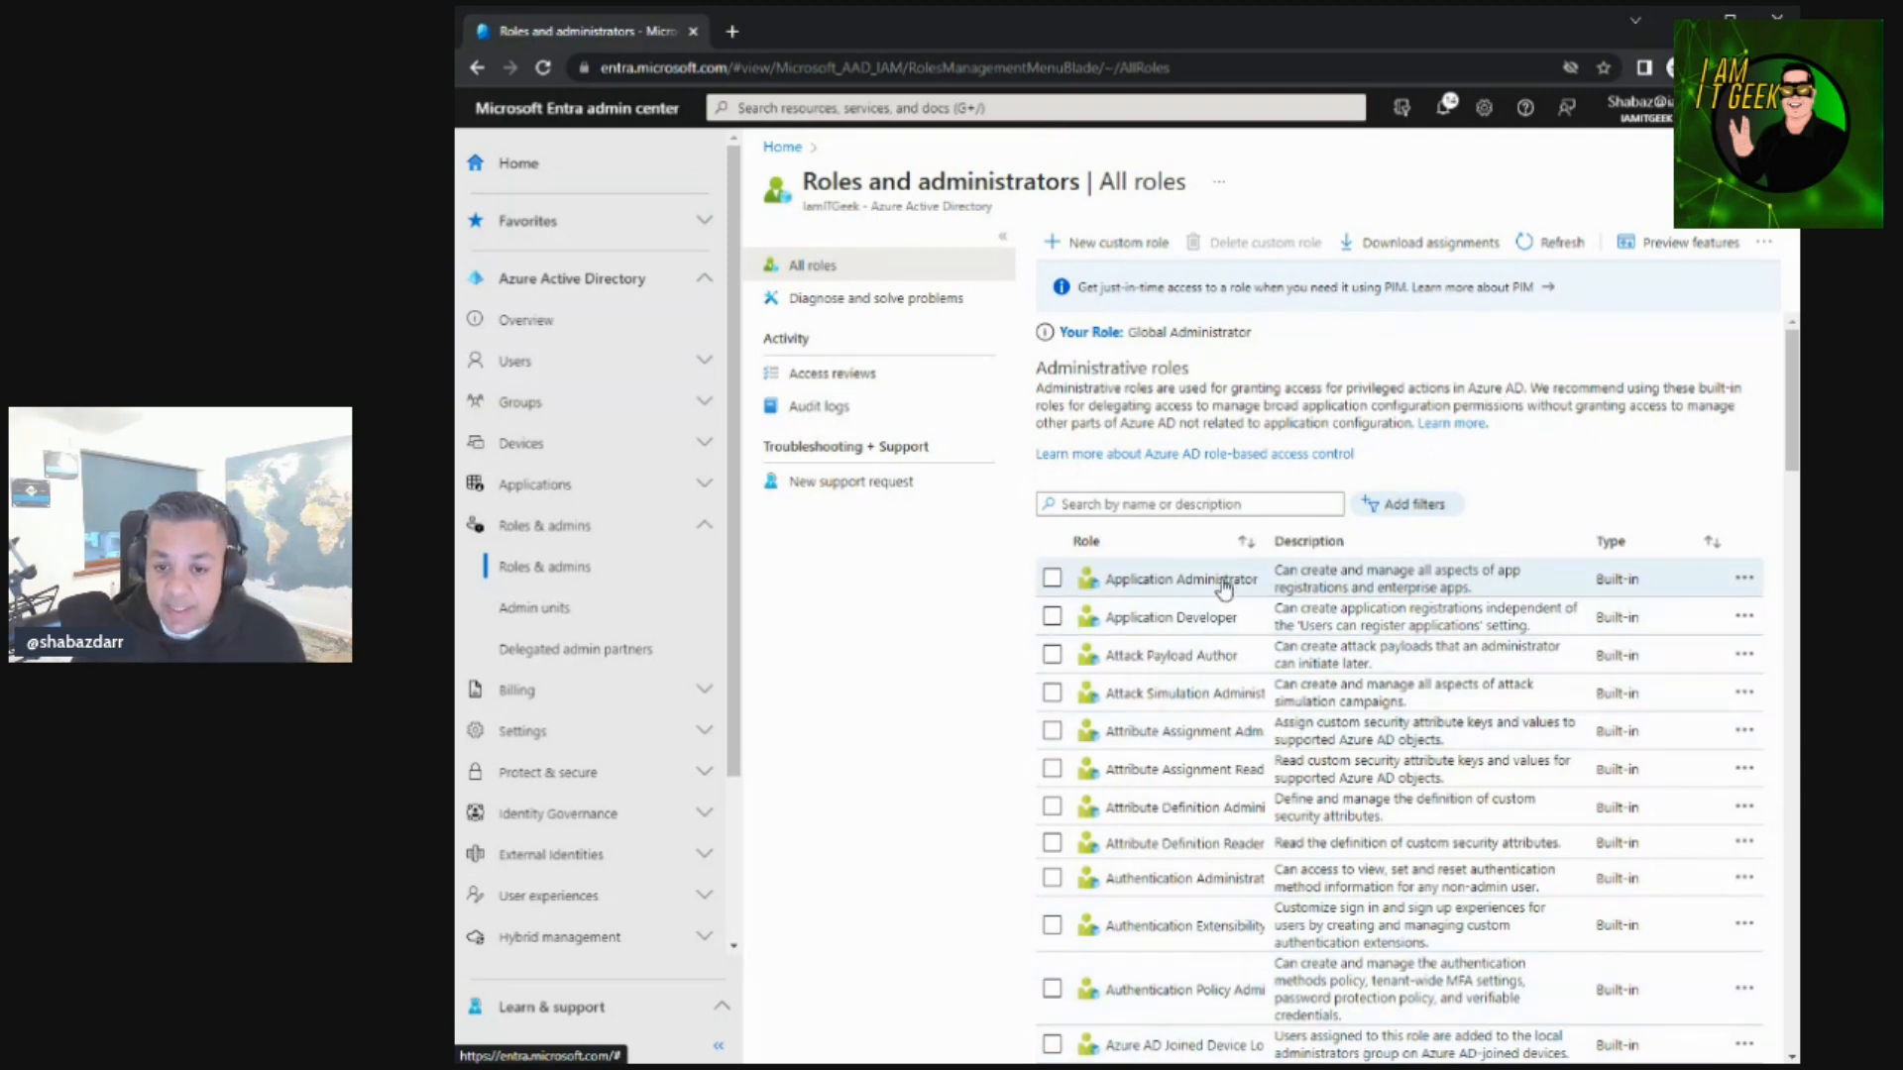
Examine the full list of built-in administrative roles and their descriptions.
{"action": "scroll", "coordinate": [1224, 587], "scroll_direction": "down", "scroll_amount": 10}
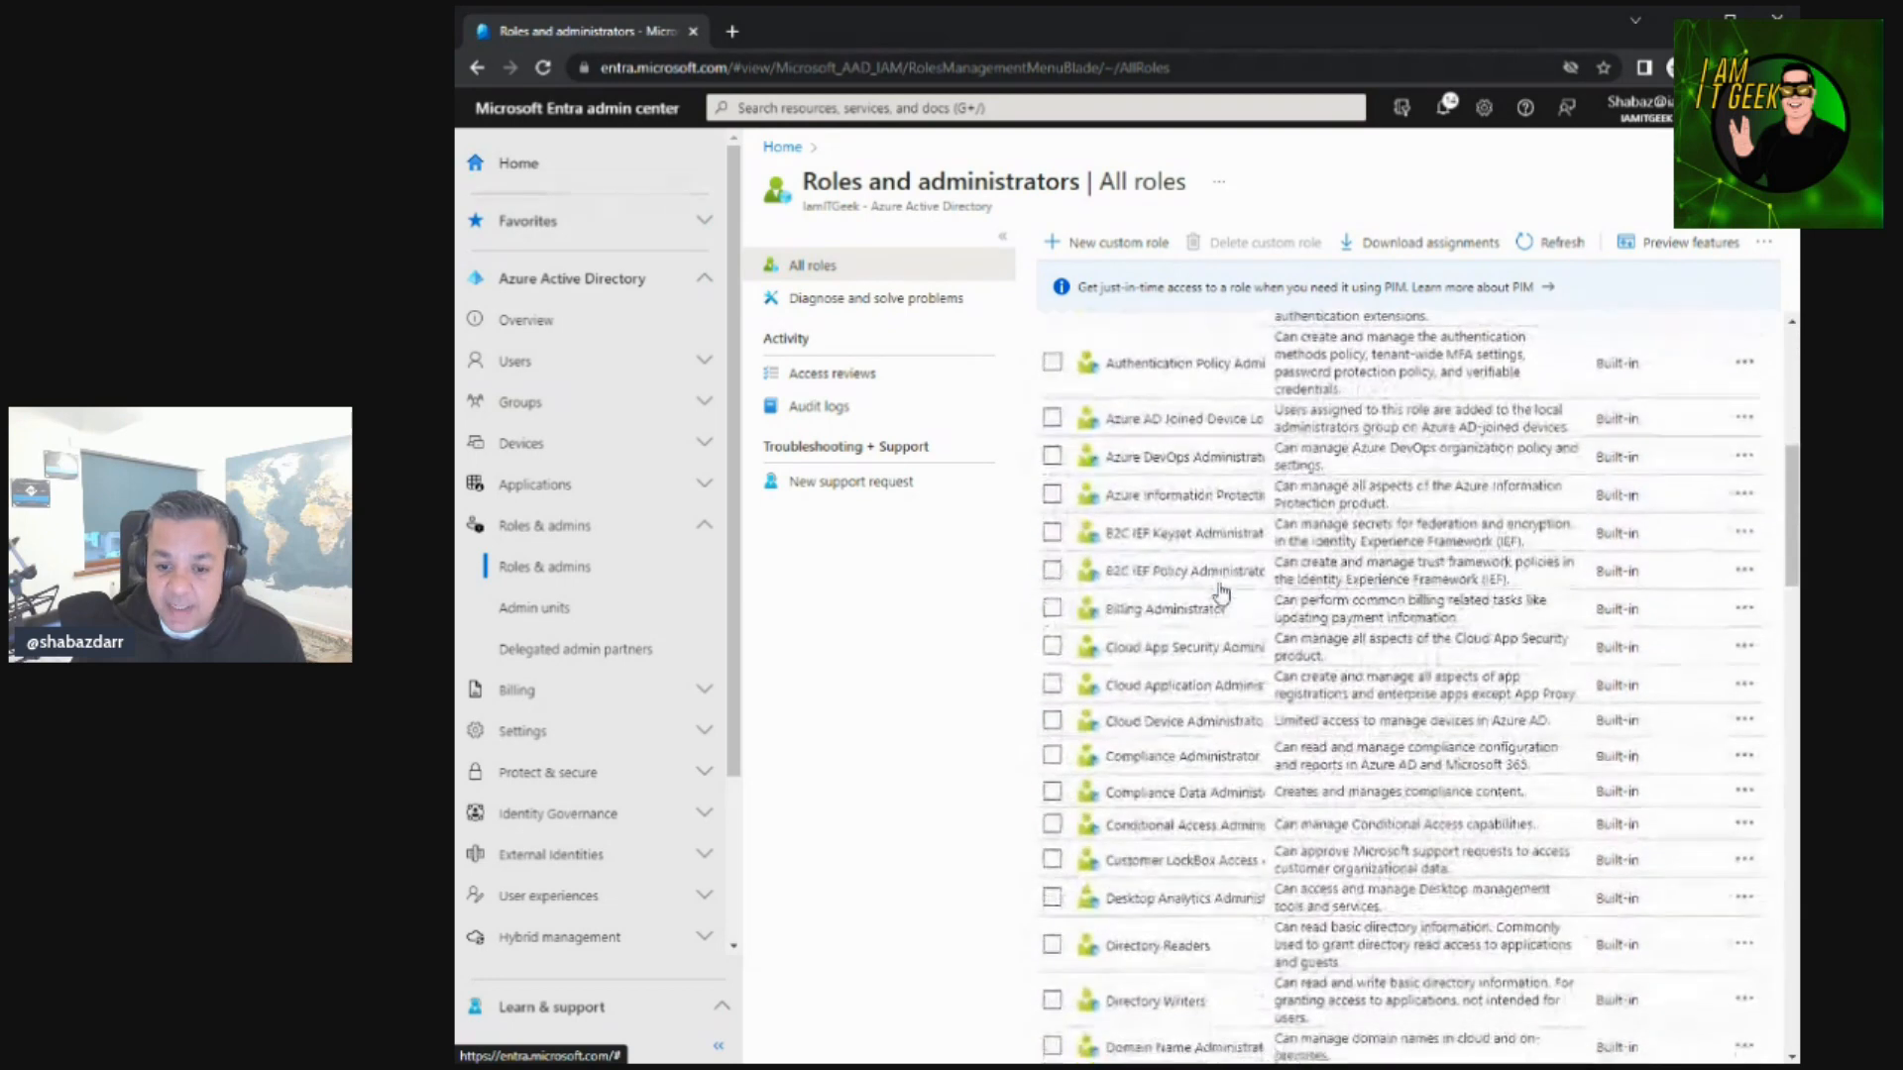
{"action": "scroll", "coordinate": [1219, 593], "scroll_direction": "down", "scroll_amount": 12}
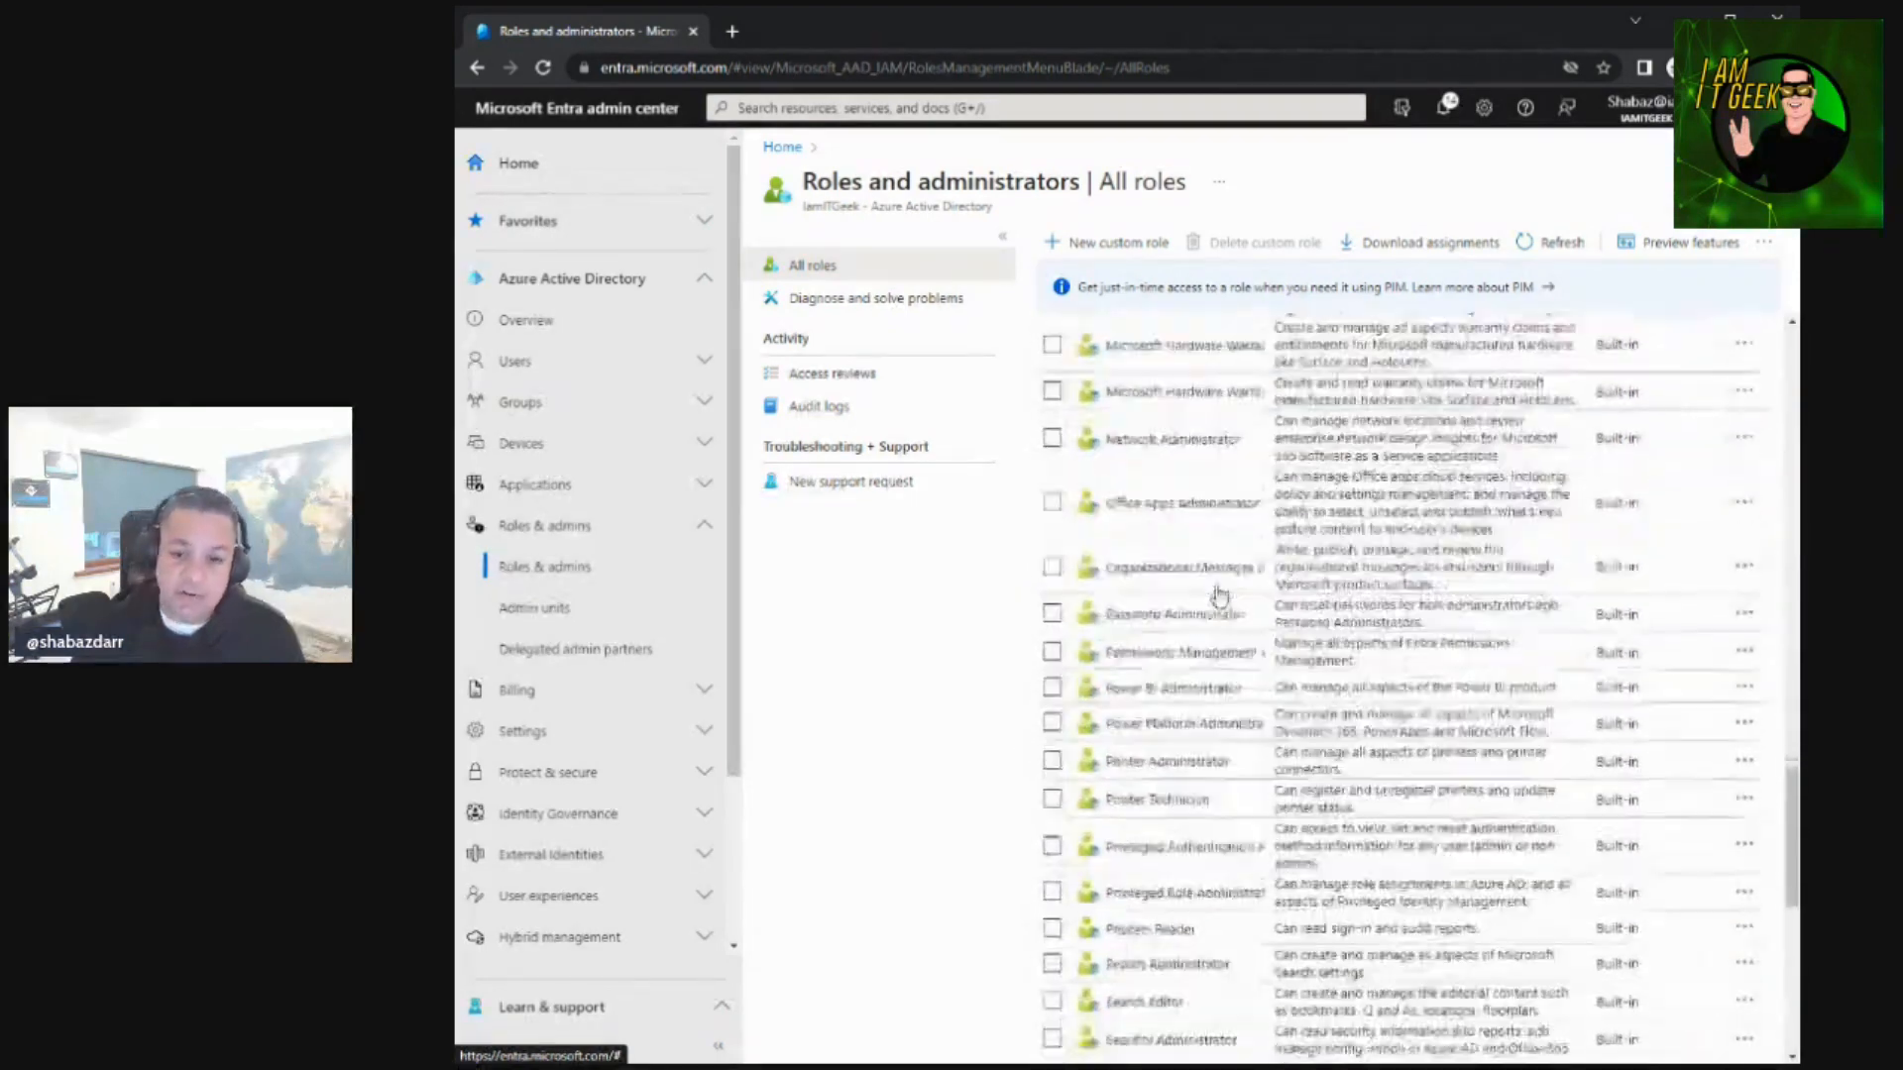
{"action": "scroll", "coordinate": [1219, 593], "scroll_direction": "up", "scroll_amount": 15}
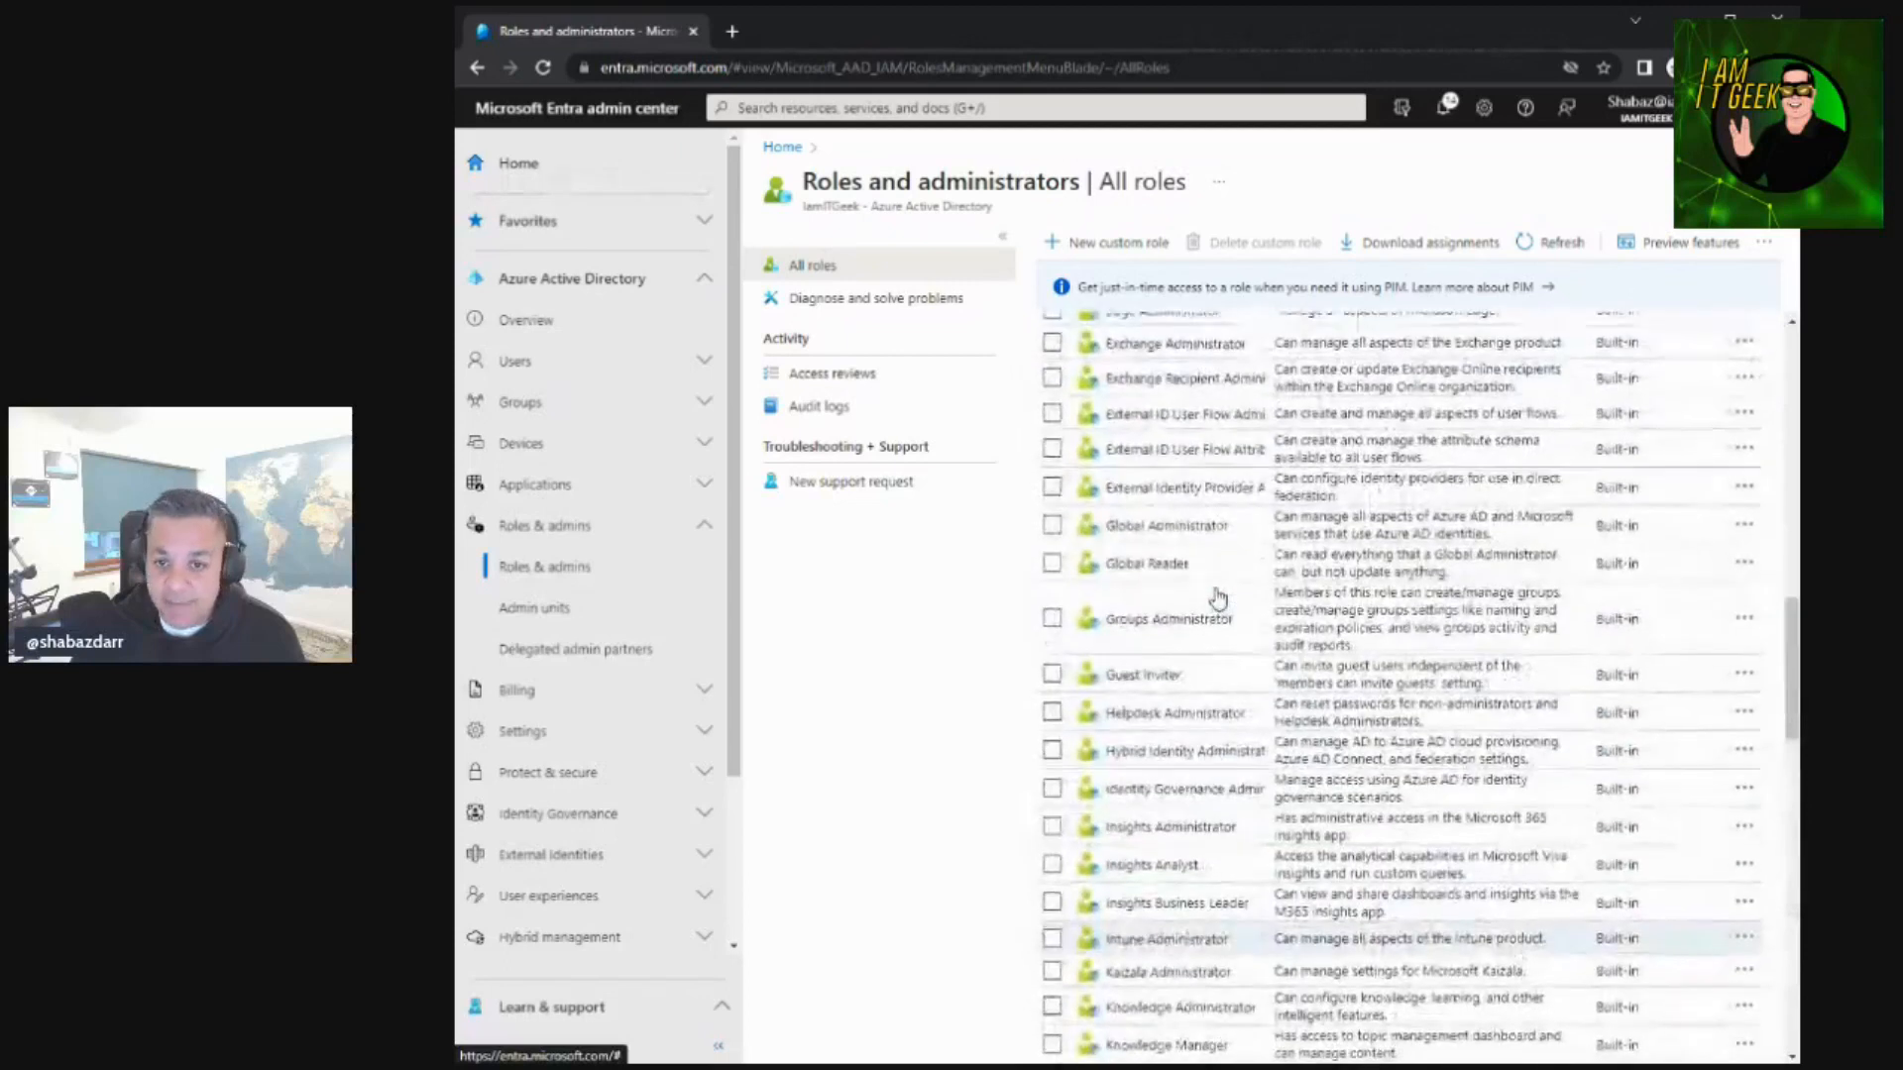
{"action": "scroll", "coordinate": [1219, 595], "scroll_direction": "up", "scroll_amount": 8}
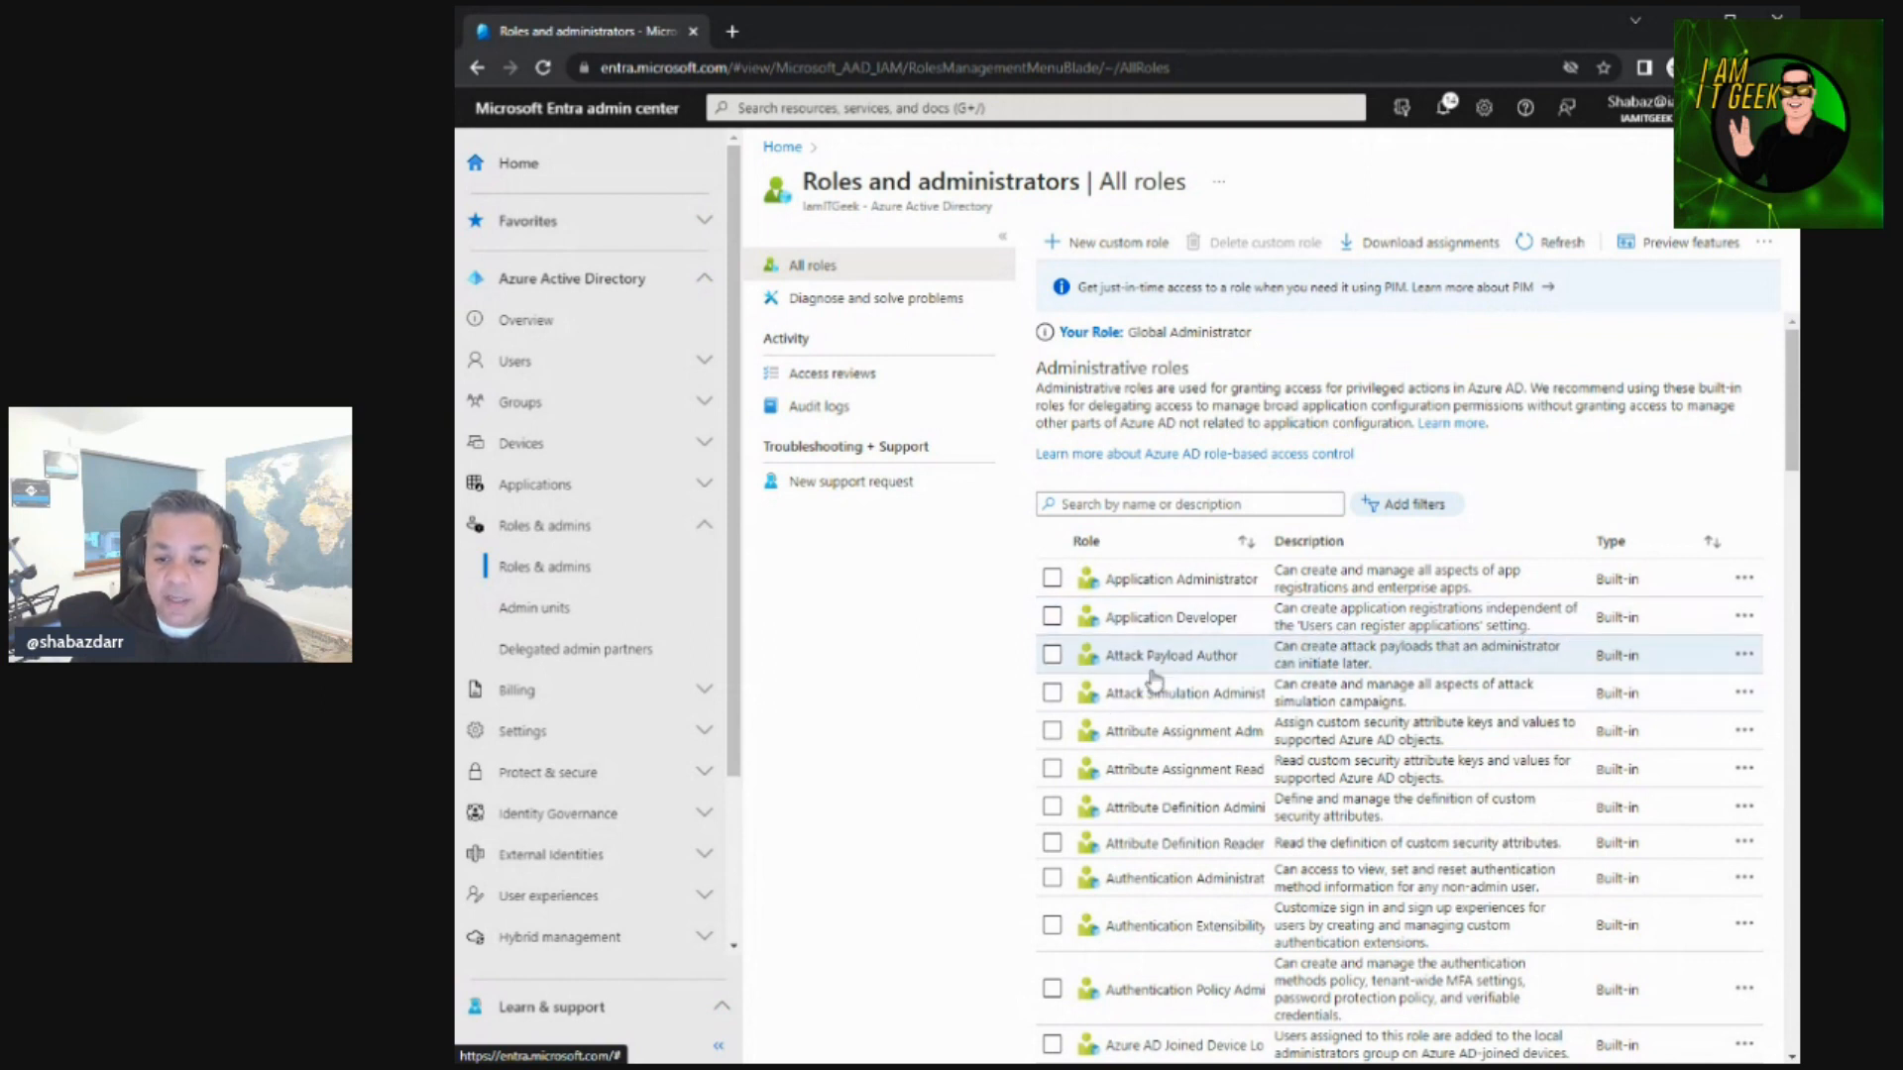
{"action": "scroll", "coordinate": [1170, 674], "scroll_direction": "down", "scroll_amount": 3}
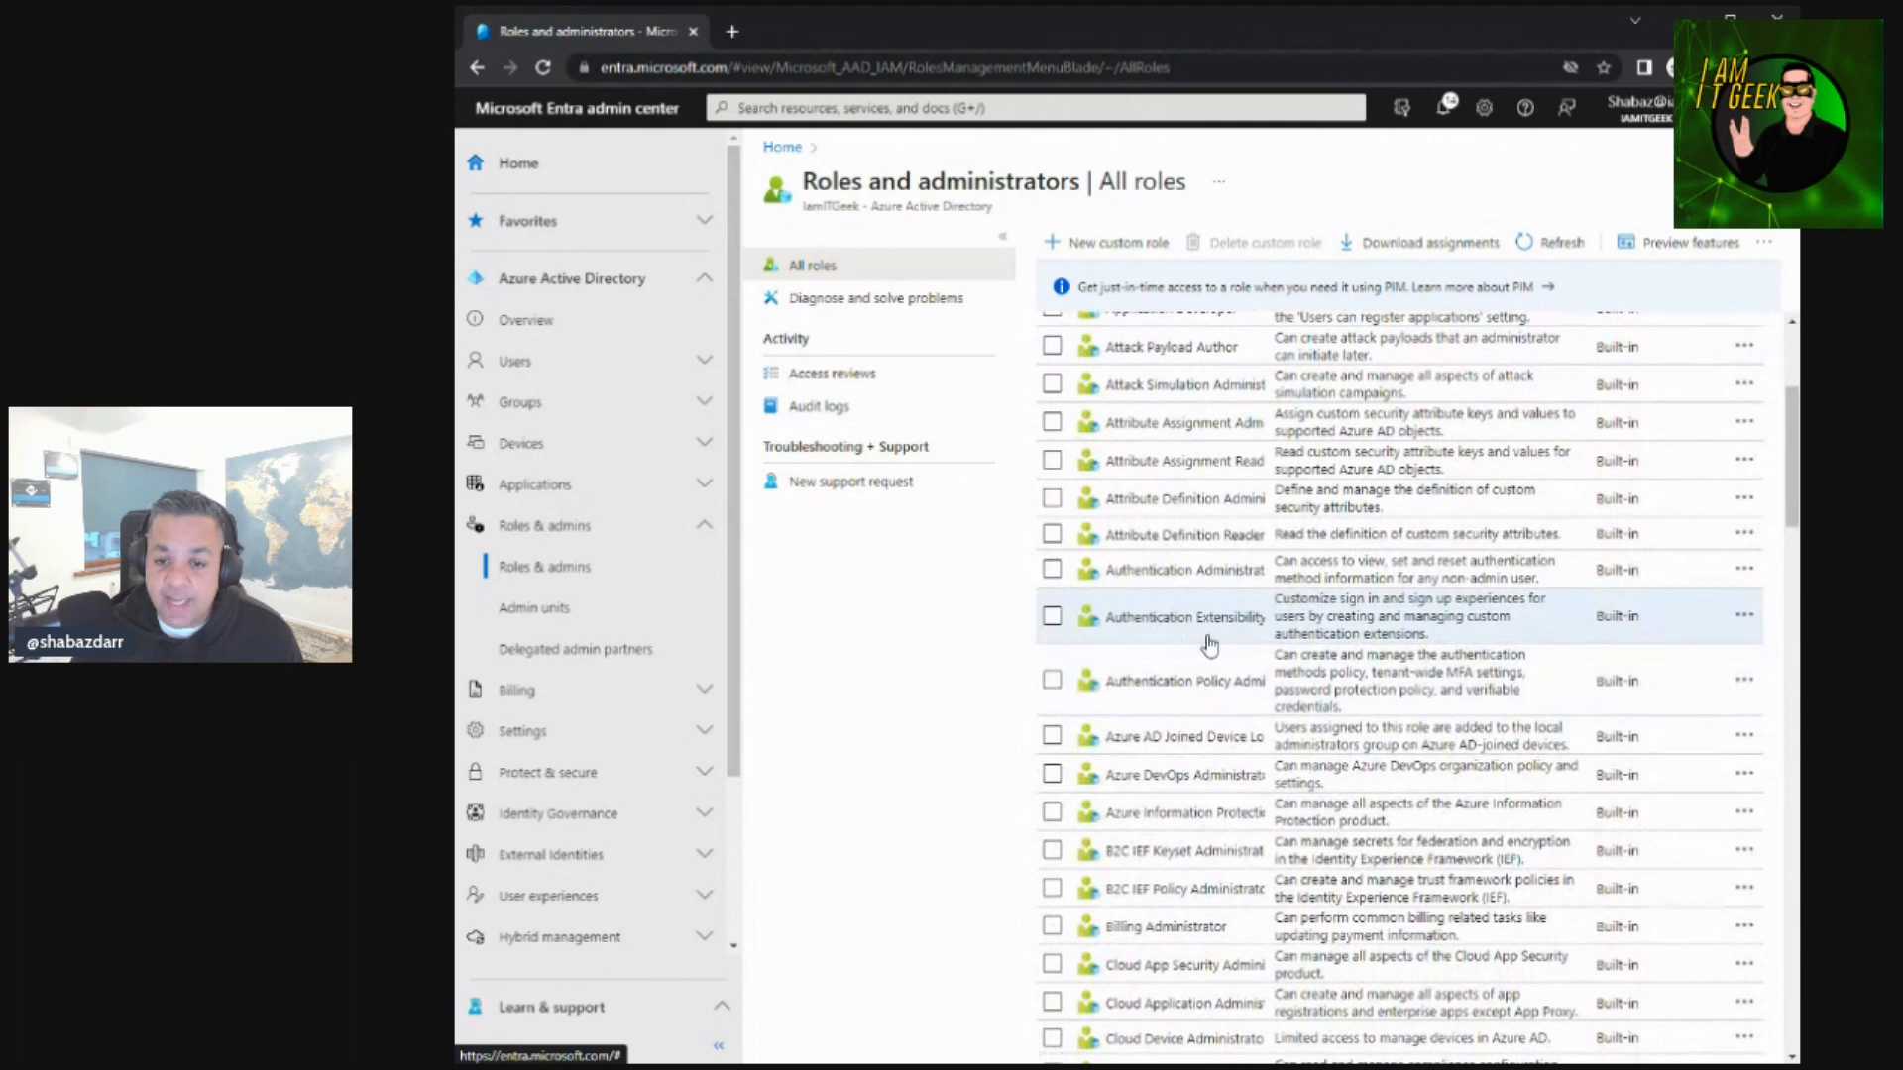
{"action": "scroll", "coordinate": [1210, 680], "scroll_direction": "down", "scroll_amount": 2}
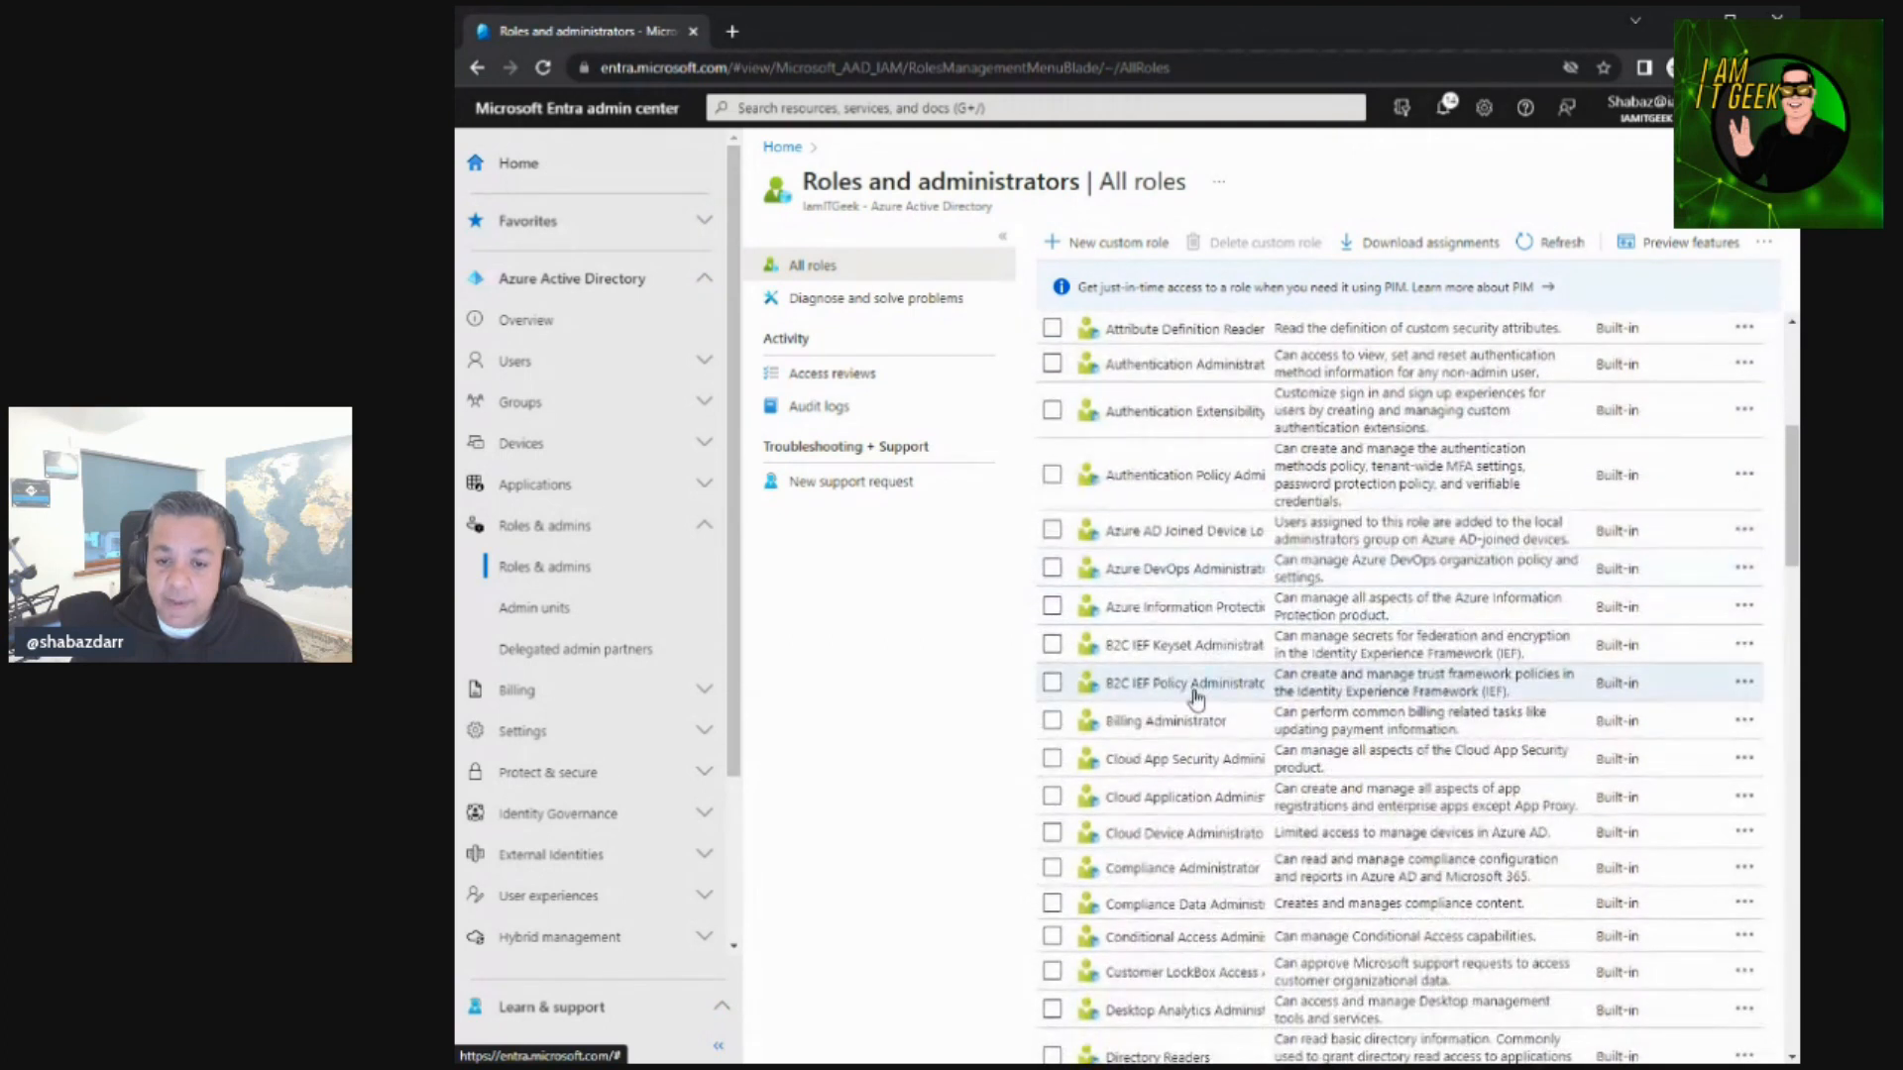
{"action": "scroll", "coordinate": [1181, 745], "scroll_direction": "down", "scroll_amount": 2}
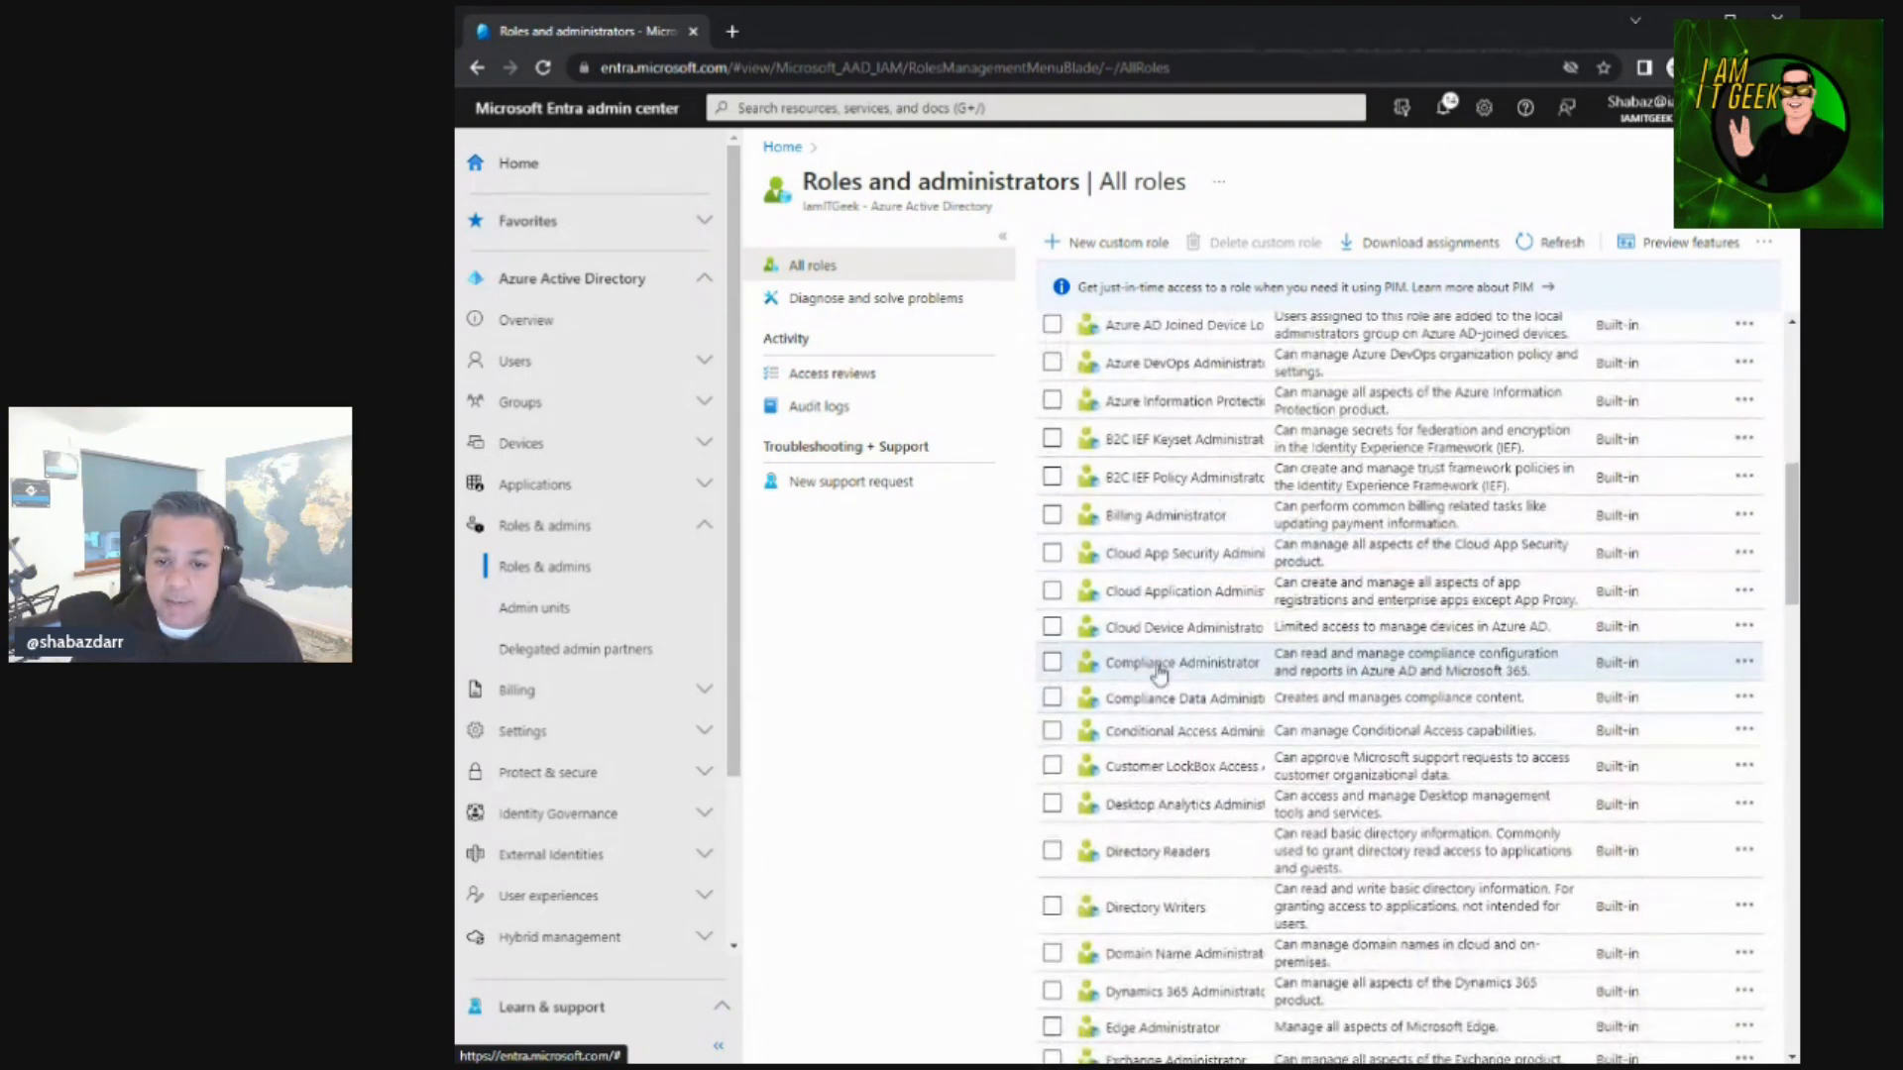
{"action": "scroll", "coordinate": [1198, 727], "scroll_direction": "down", "scroll_amount": 8}
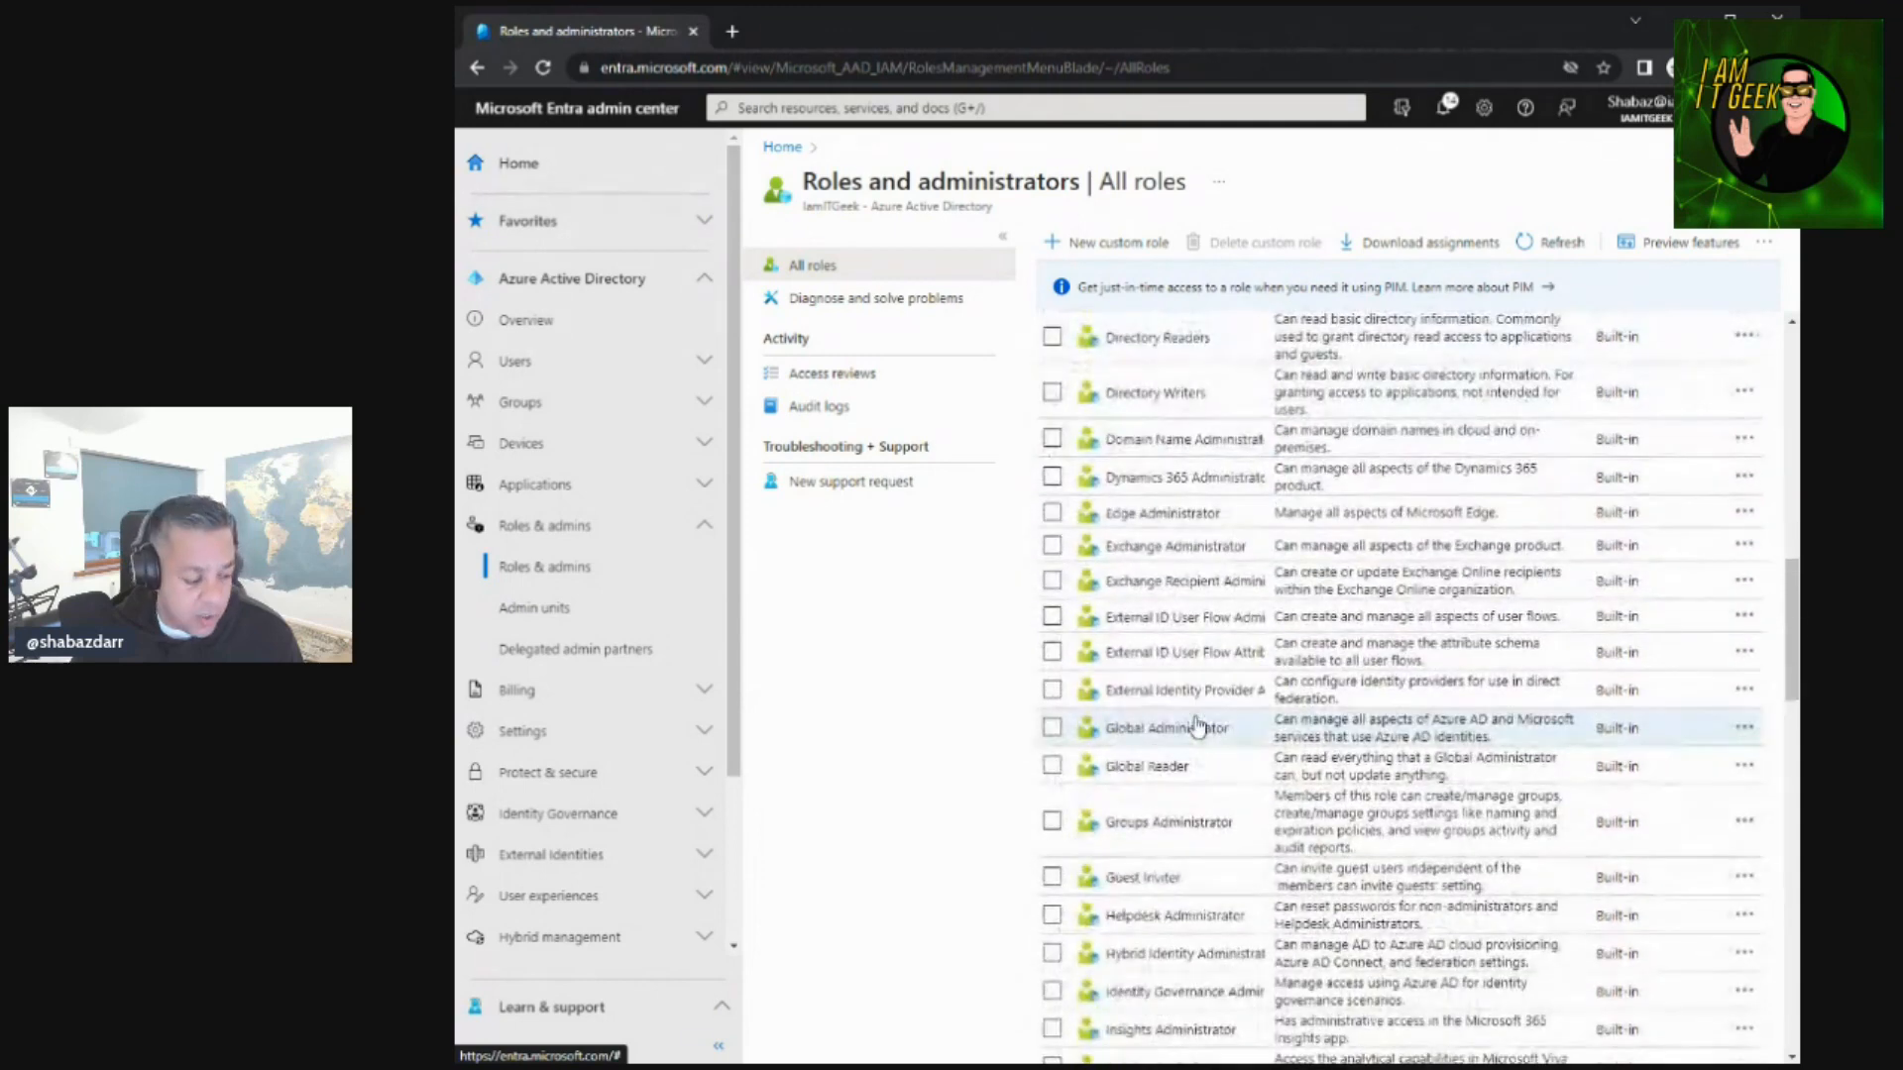
{"action": "scroll", "coordinate": [1197, 726], "scroll_direction": "down", "scroll_amount": 10}
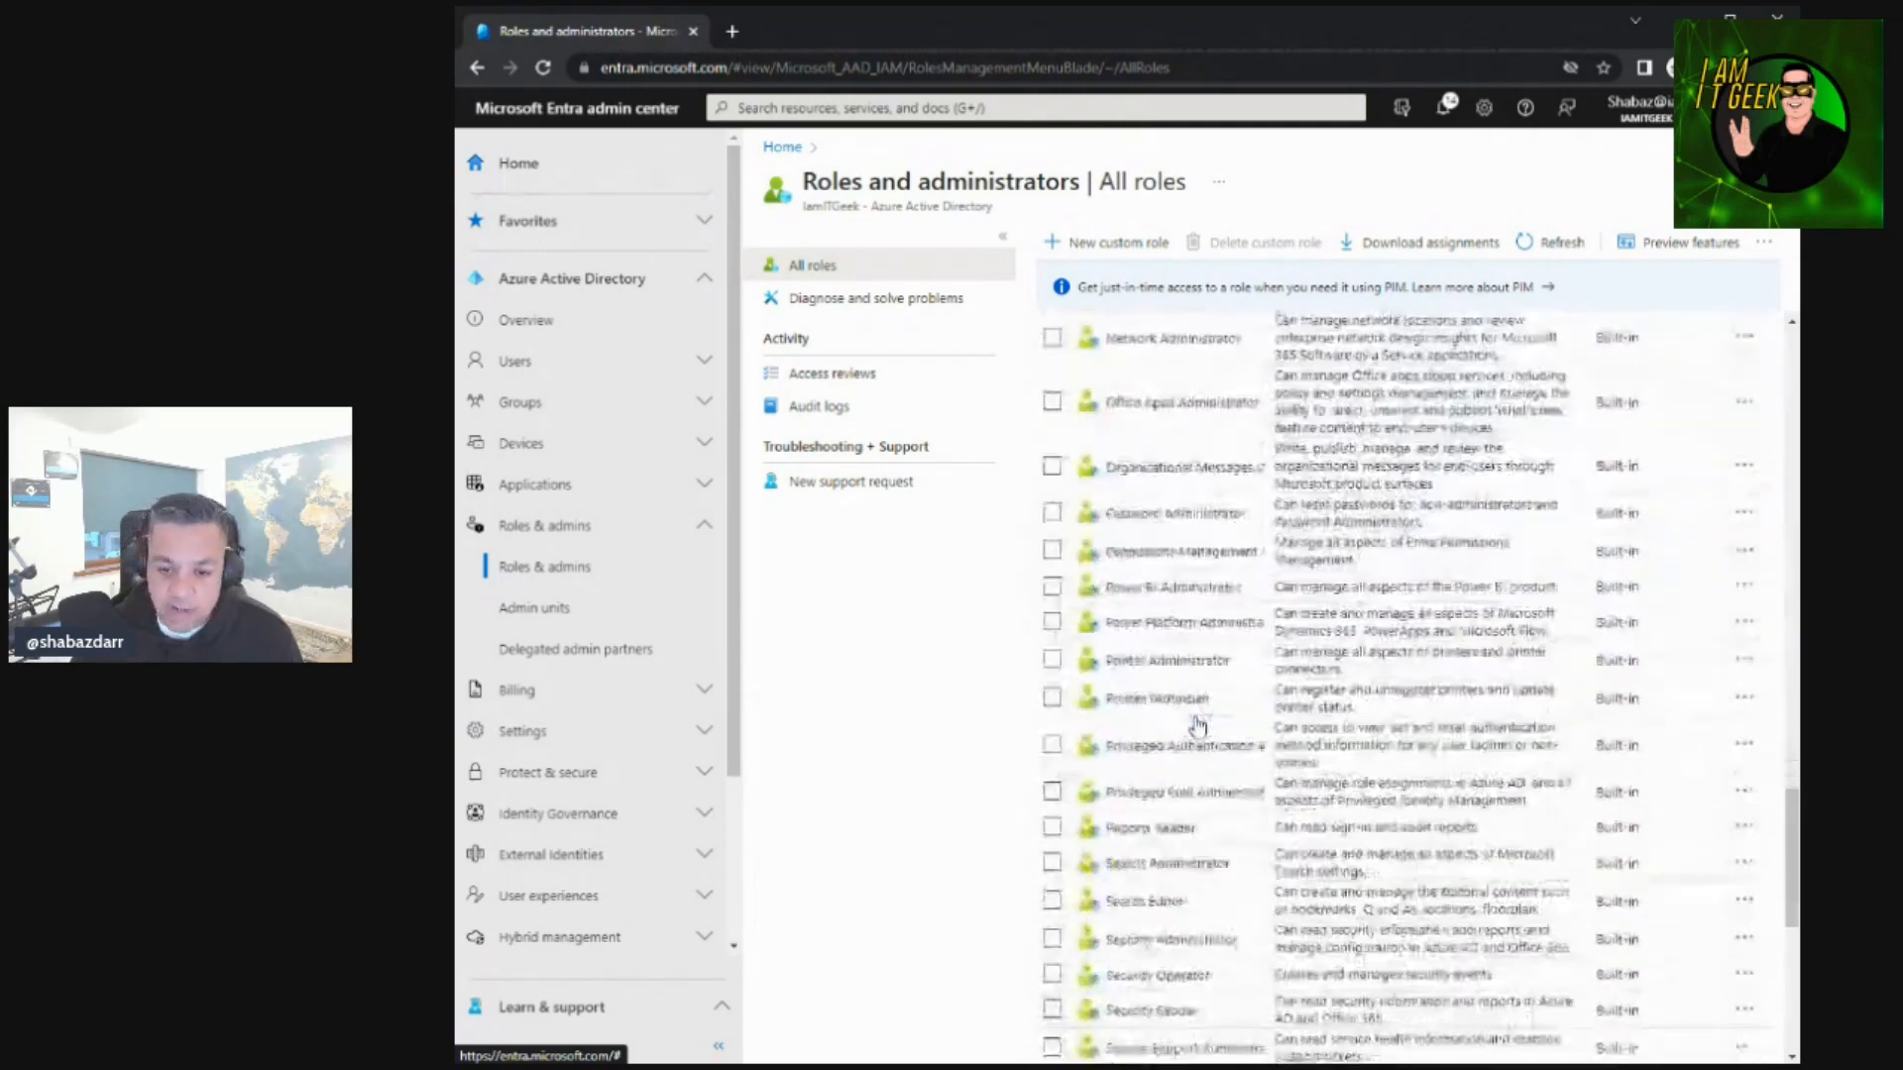
{"action": "scroll", "coordinate": [1197, 727], "scroll_direction": "down", "scroll_amount": 3}
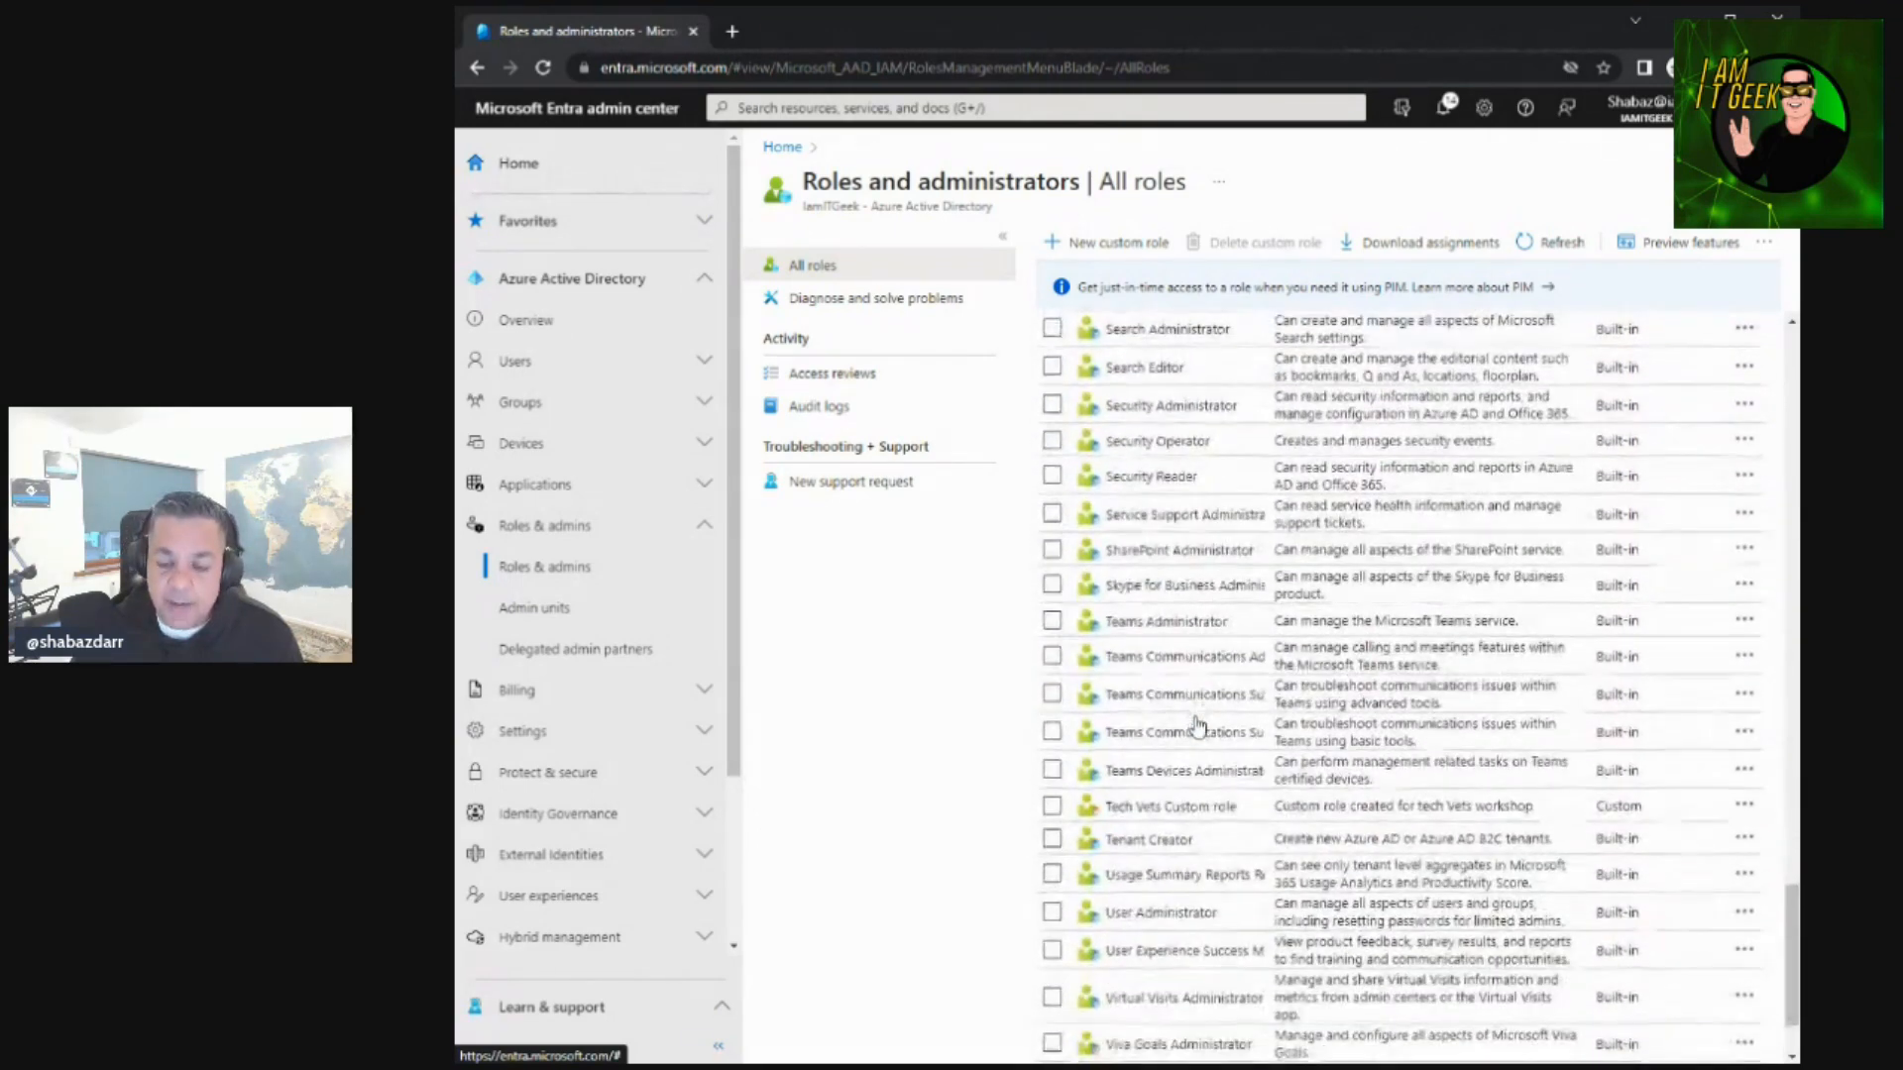
{"action": "scroll", "coordinate": [1197, 726], "scroll_direction": "up", "scroll_amount": 12}
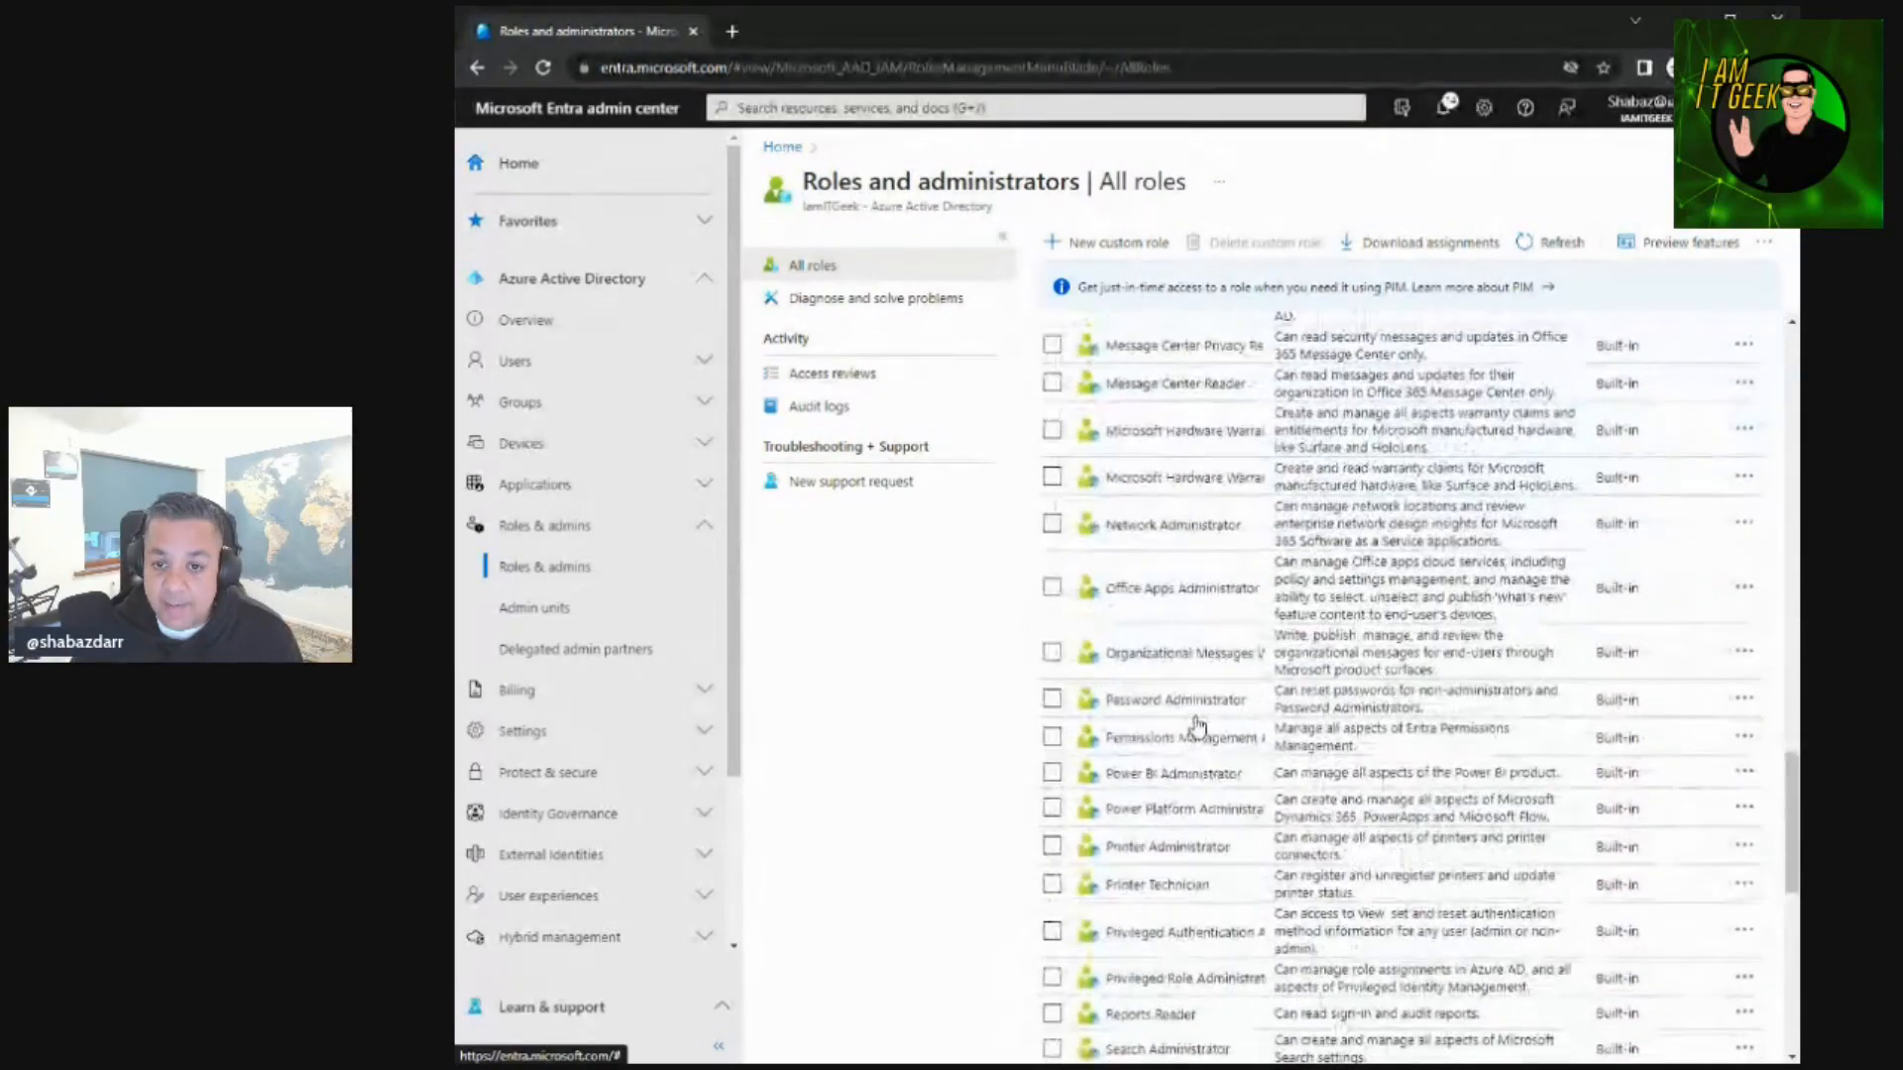
{"action": "scroll", "coordinate": [1193, 726], "scroll_direction": "up", "scroll_amount": 5}
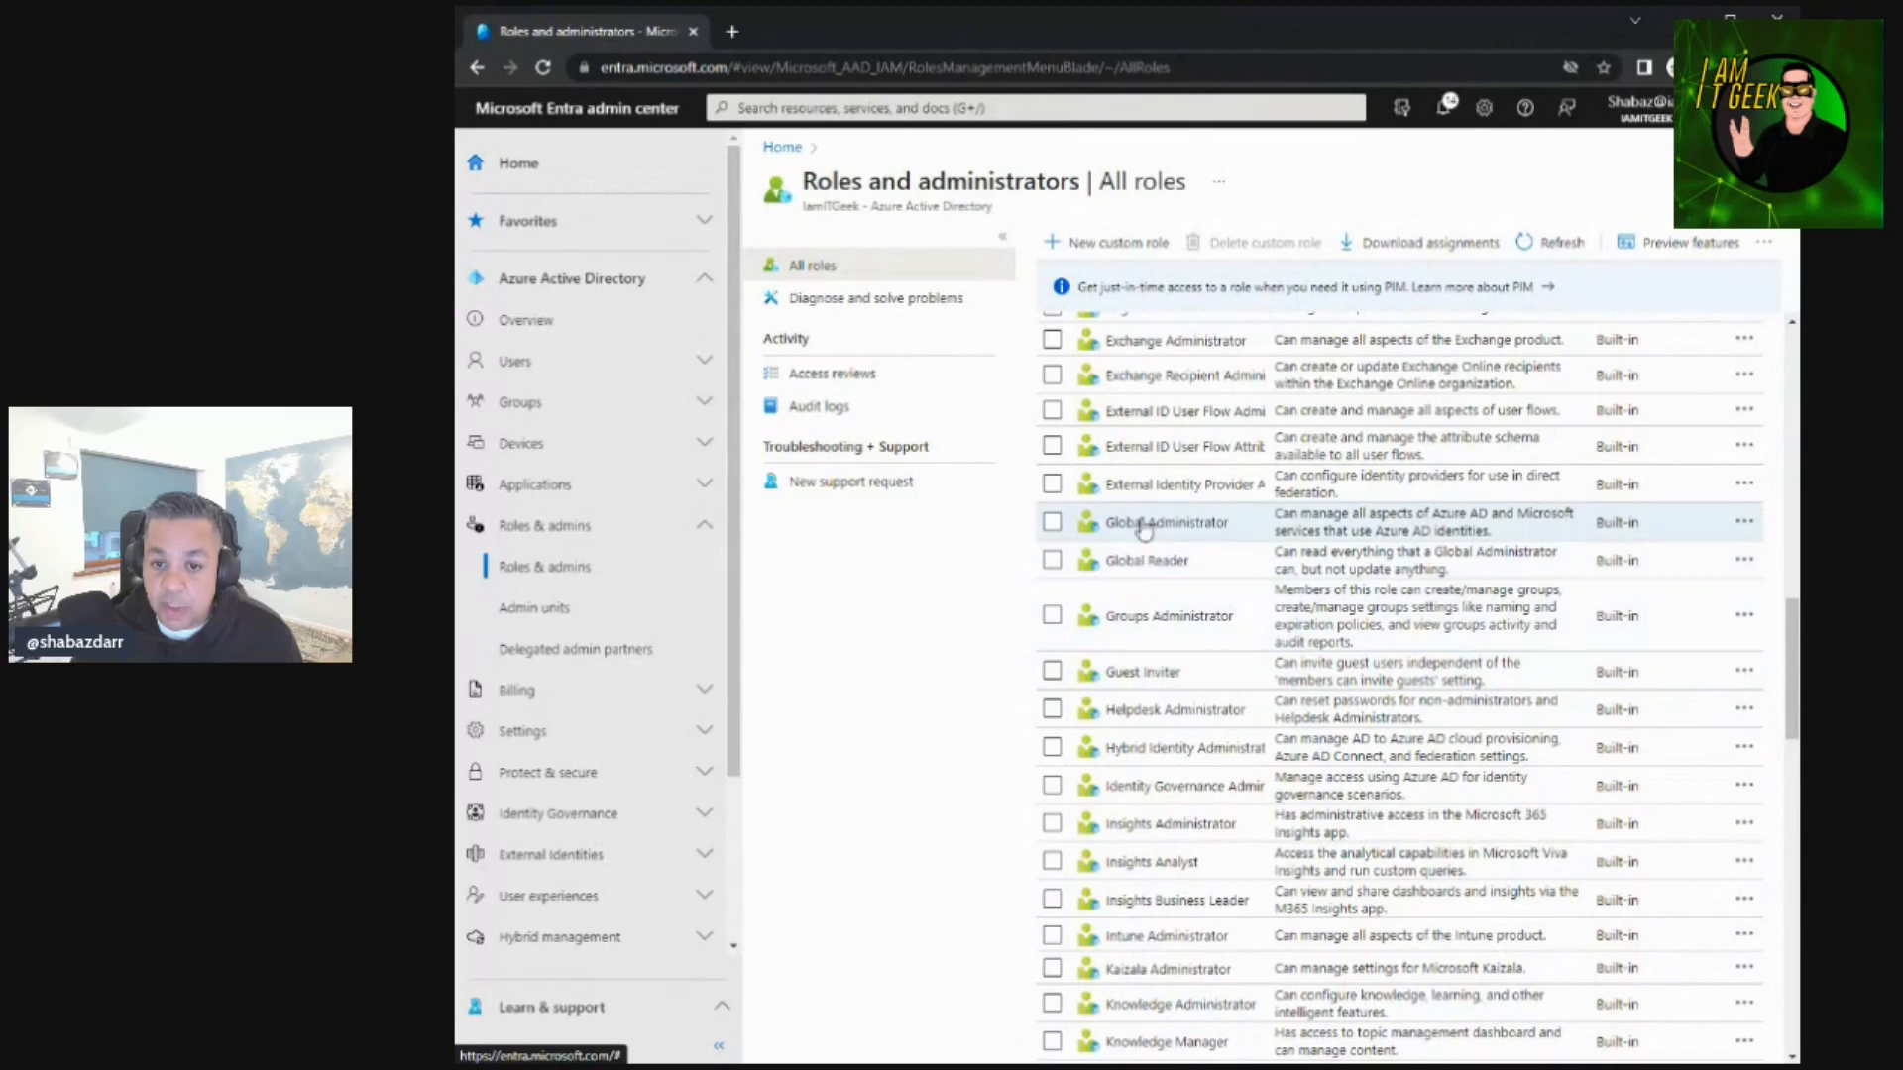
{"action": "scroll", "coordinate": [1205, 696], "scroll_direction": "down", "scroll_amount": 3}
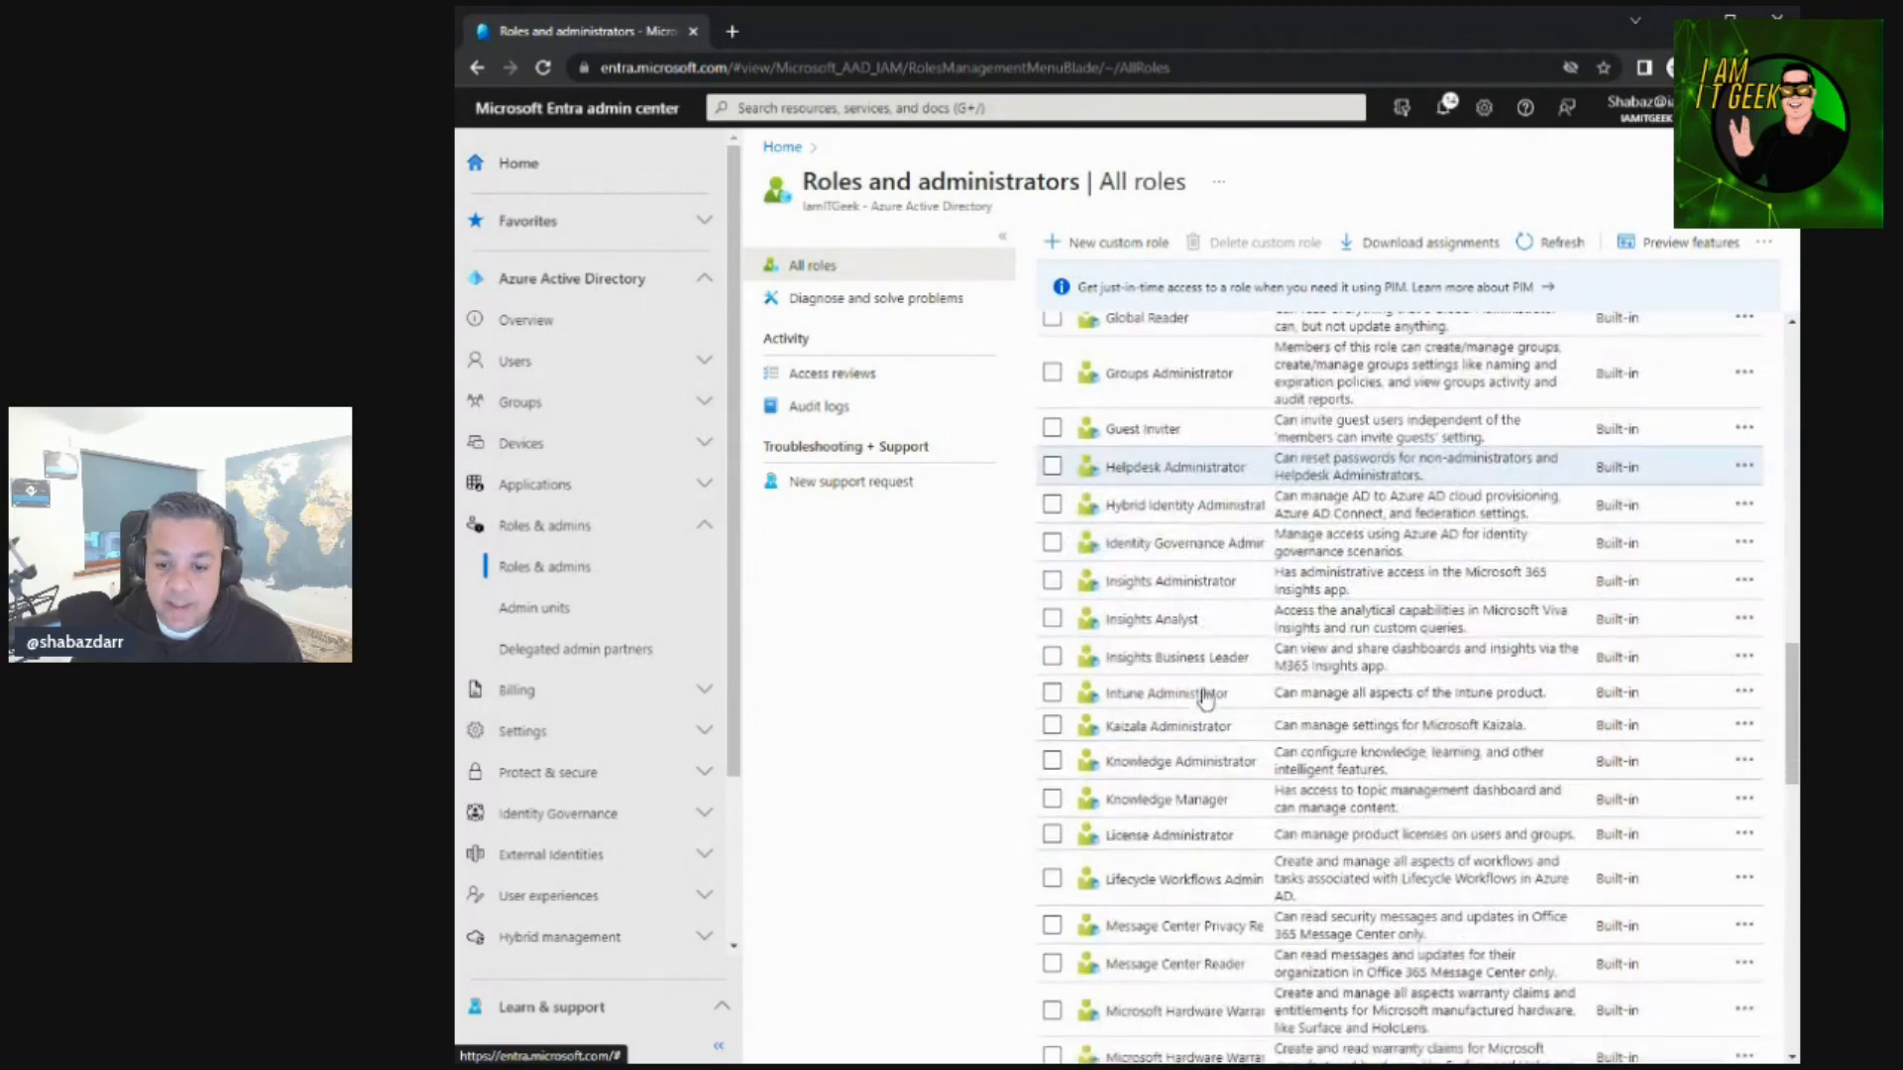
{"action": "scroll", "coordinate": [1216, 662], "scroll_direction": "down", "scroll_amount": 1}
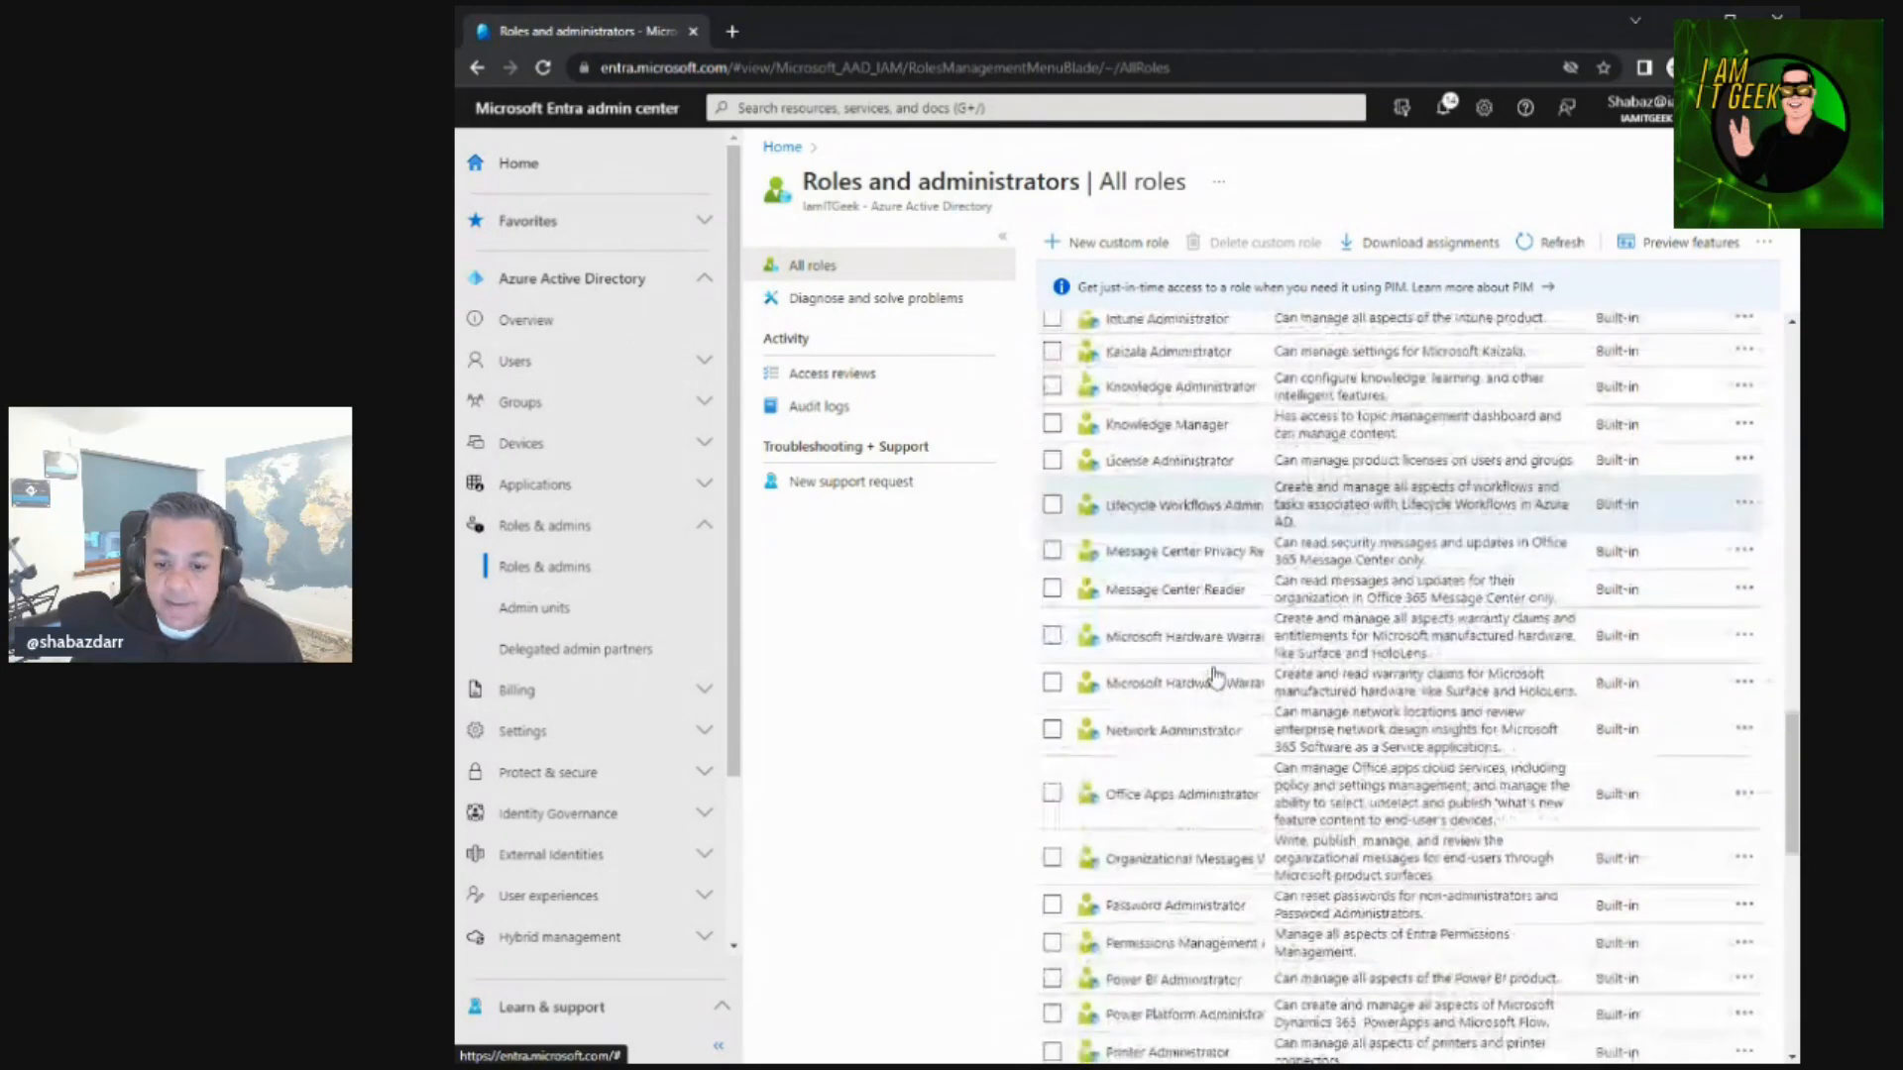
{"action": "scroll", "coordinate": [1216, 677], "scroll_direction": "down", "scroll_amount": 2}
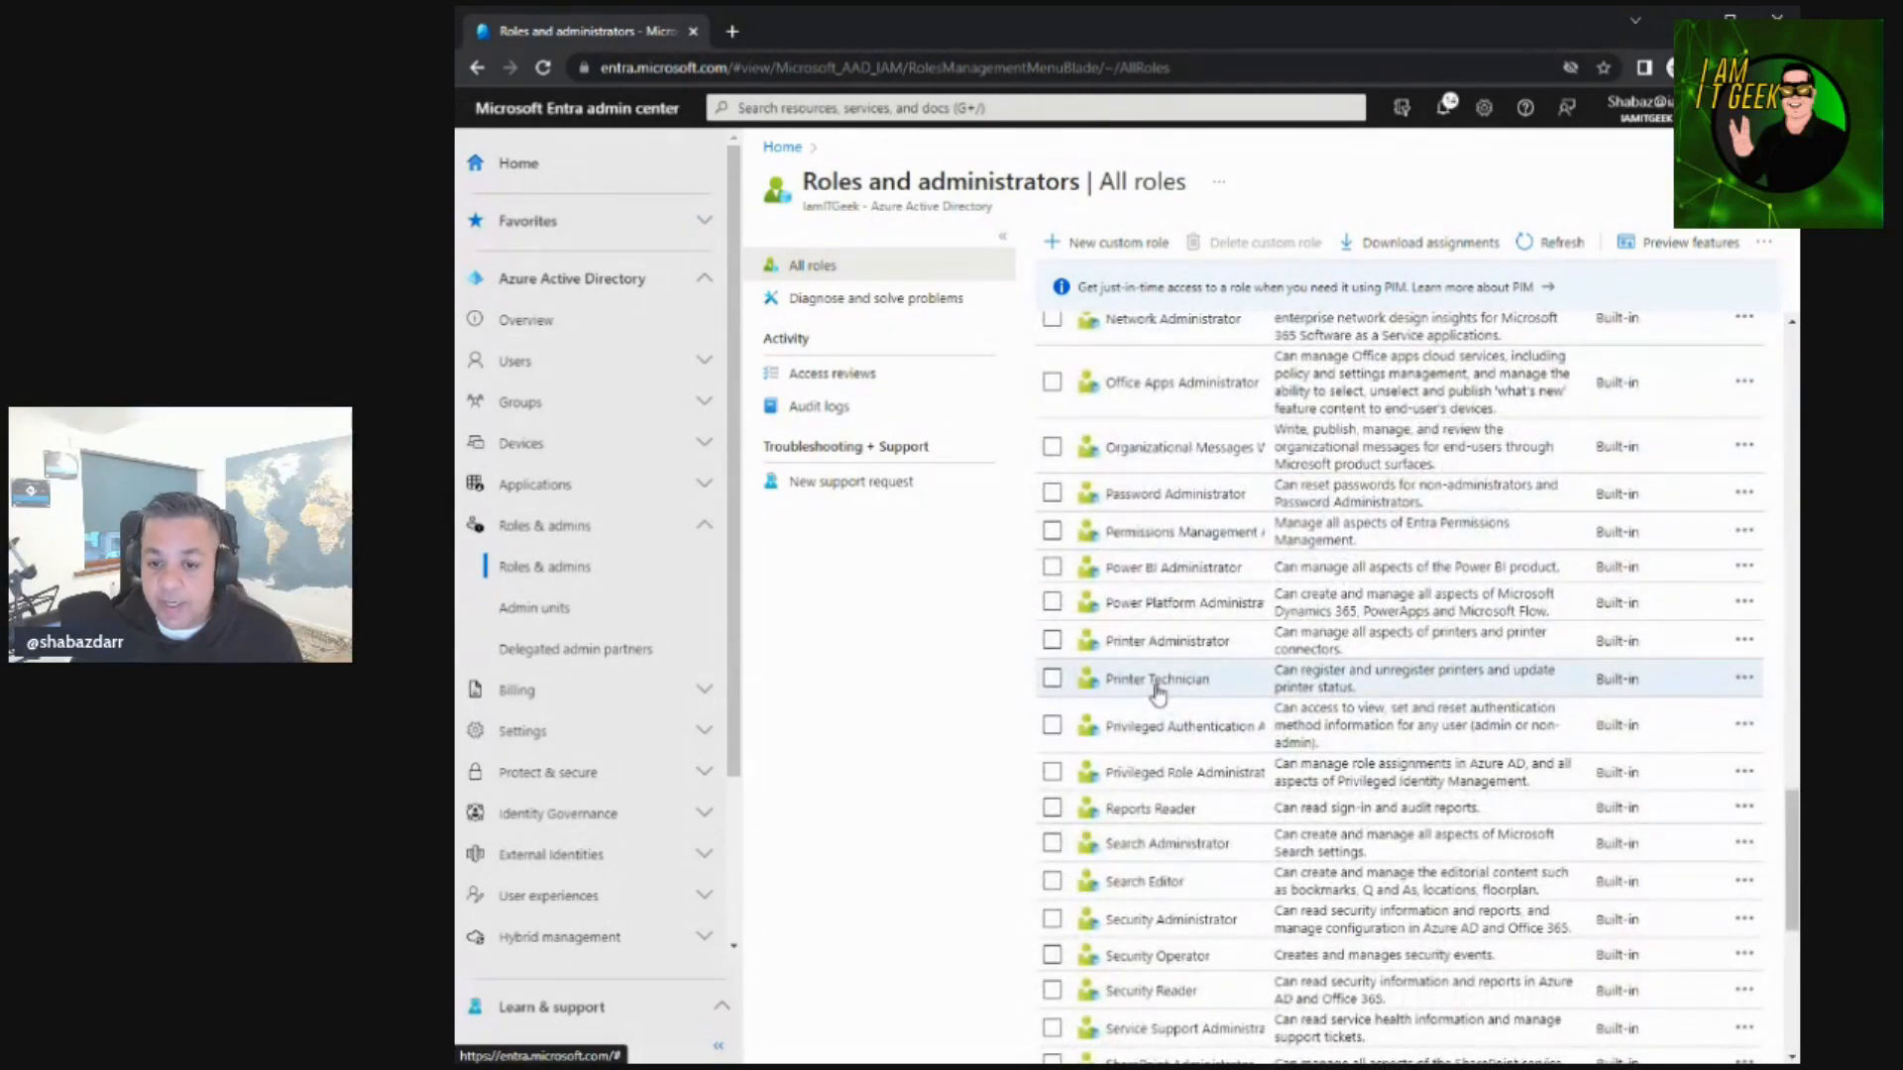
{"action": "scroll", "coordinate": [1523, 632], "scroll_direction": "up", "scroll_amount": 10}
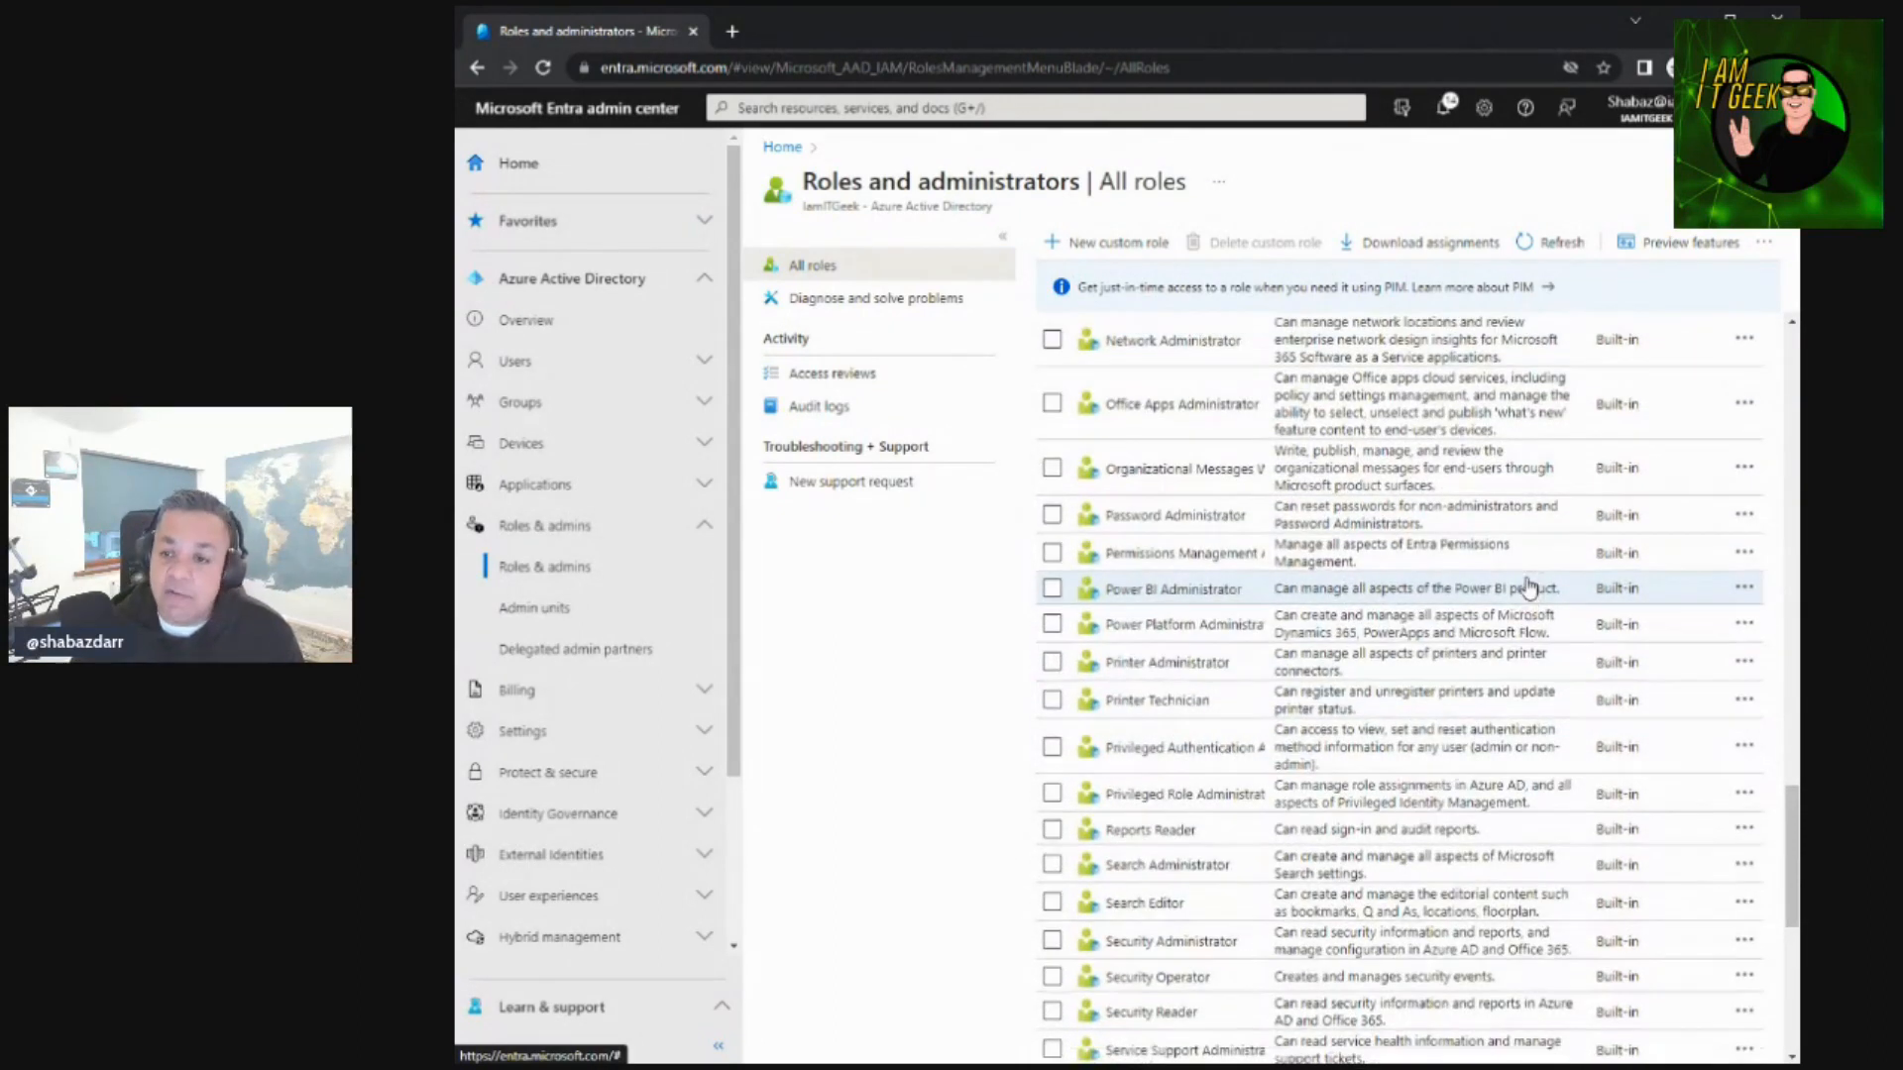
{"action": "scroll", "coordinate": [1566, 547], "scroll_direction": "up", "scroll_amount": 10}
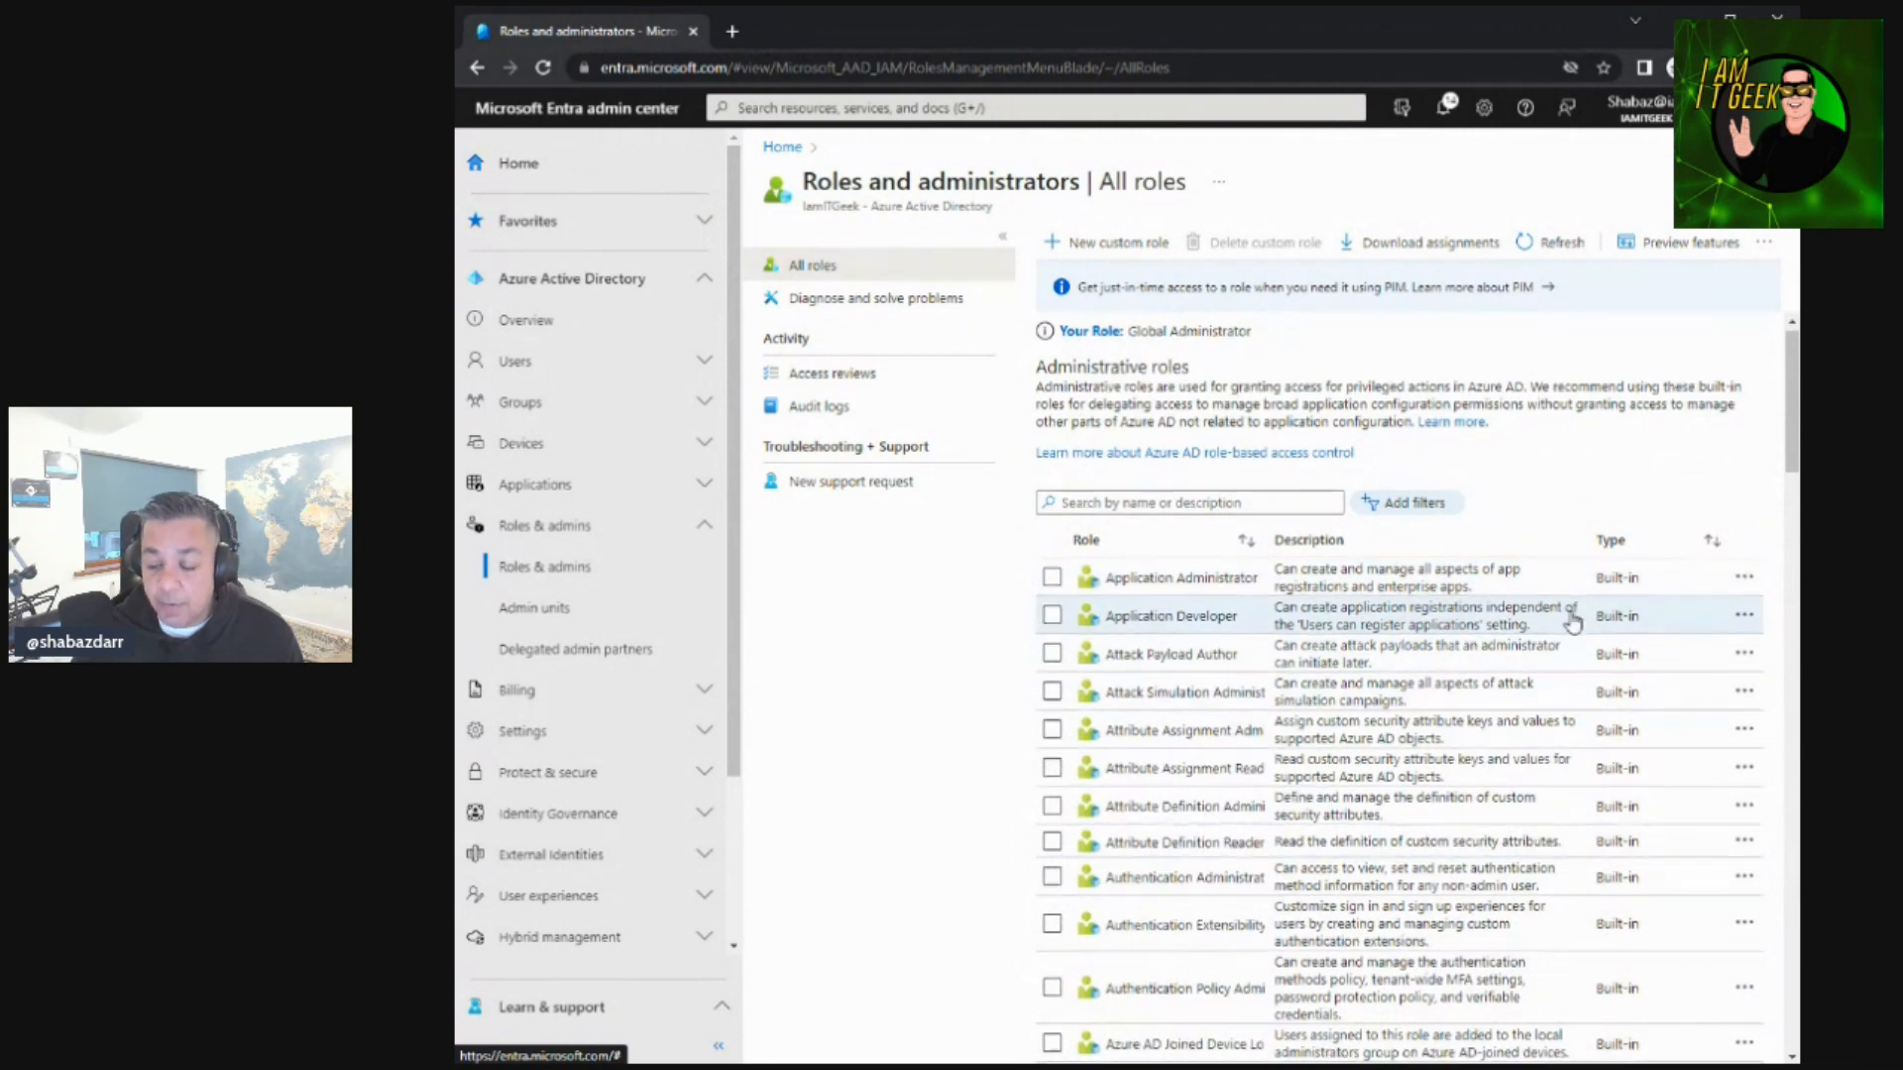
Select the Kaizala Administrator role, open its description, and view its assignments.
{"action": "scroll", "coordinate": [1575, 629], "scroll_direction": "down", "scroll_amount": 7}
{"action": "scroll", "coordinate": [1571, 632], "scroll_direction": "down", "scroll_amount": 12}
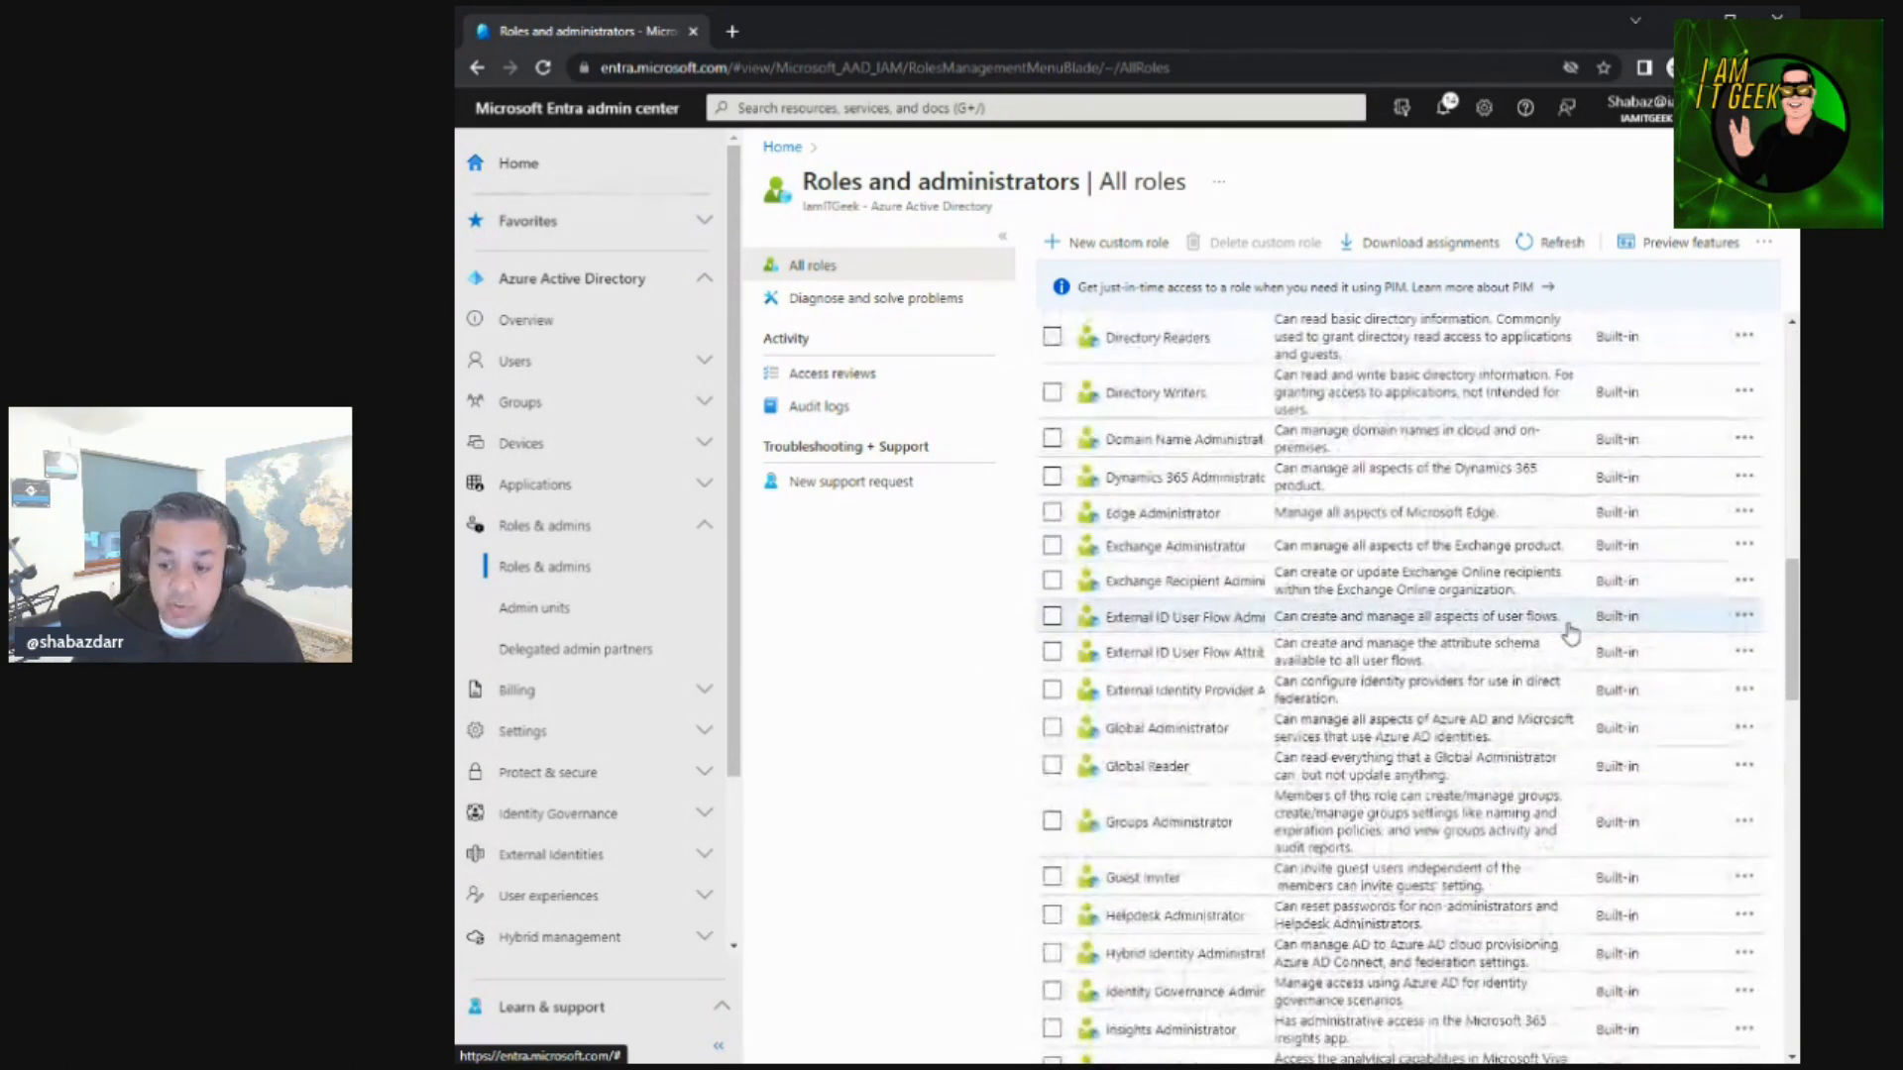
{"action": "scroll", "coordinate": [1571, 634], "scroll_direction": "up", "scroll_amount": 1}
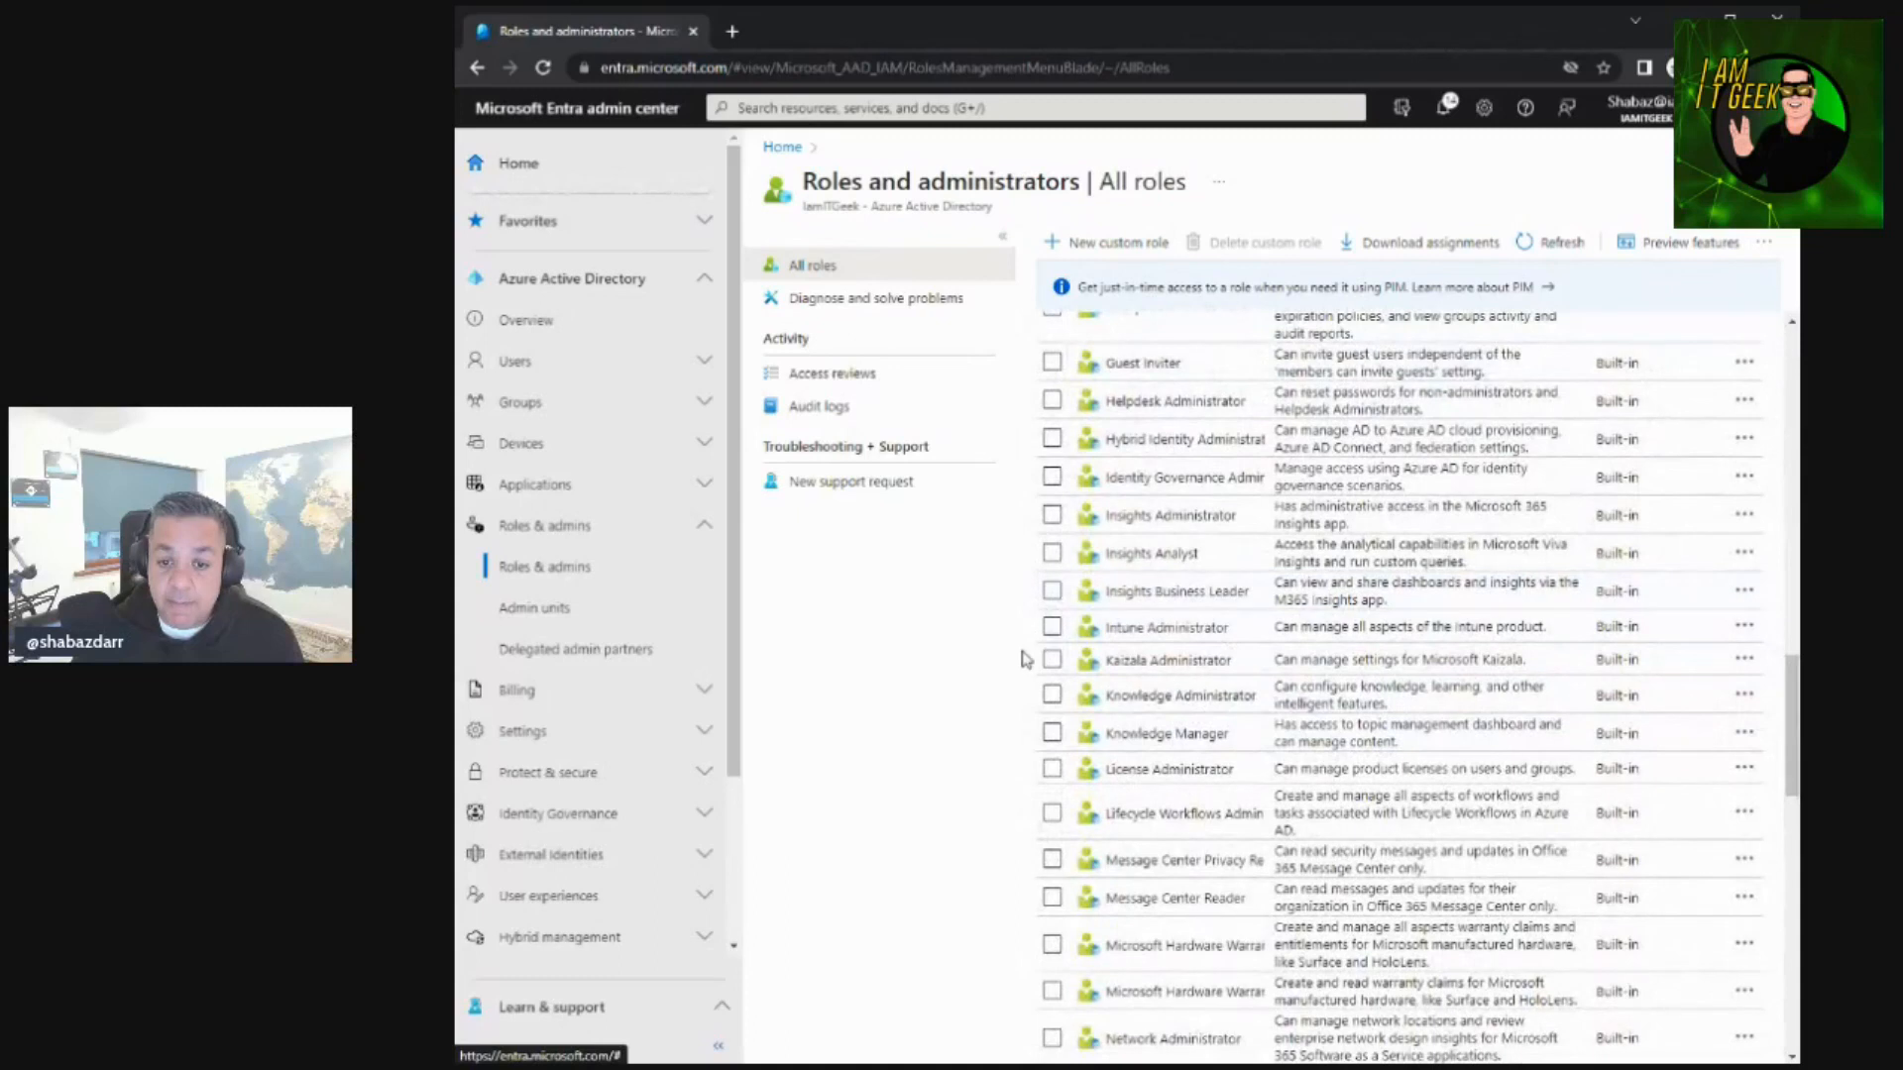
{"action": "left_click", "coordinate": [1052, 662]}
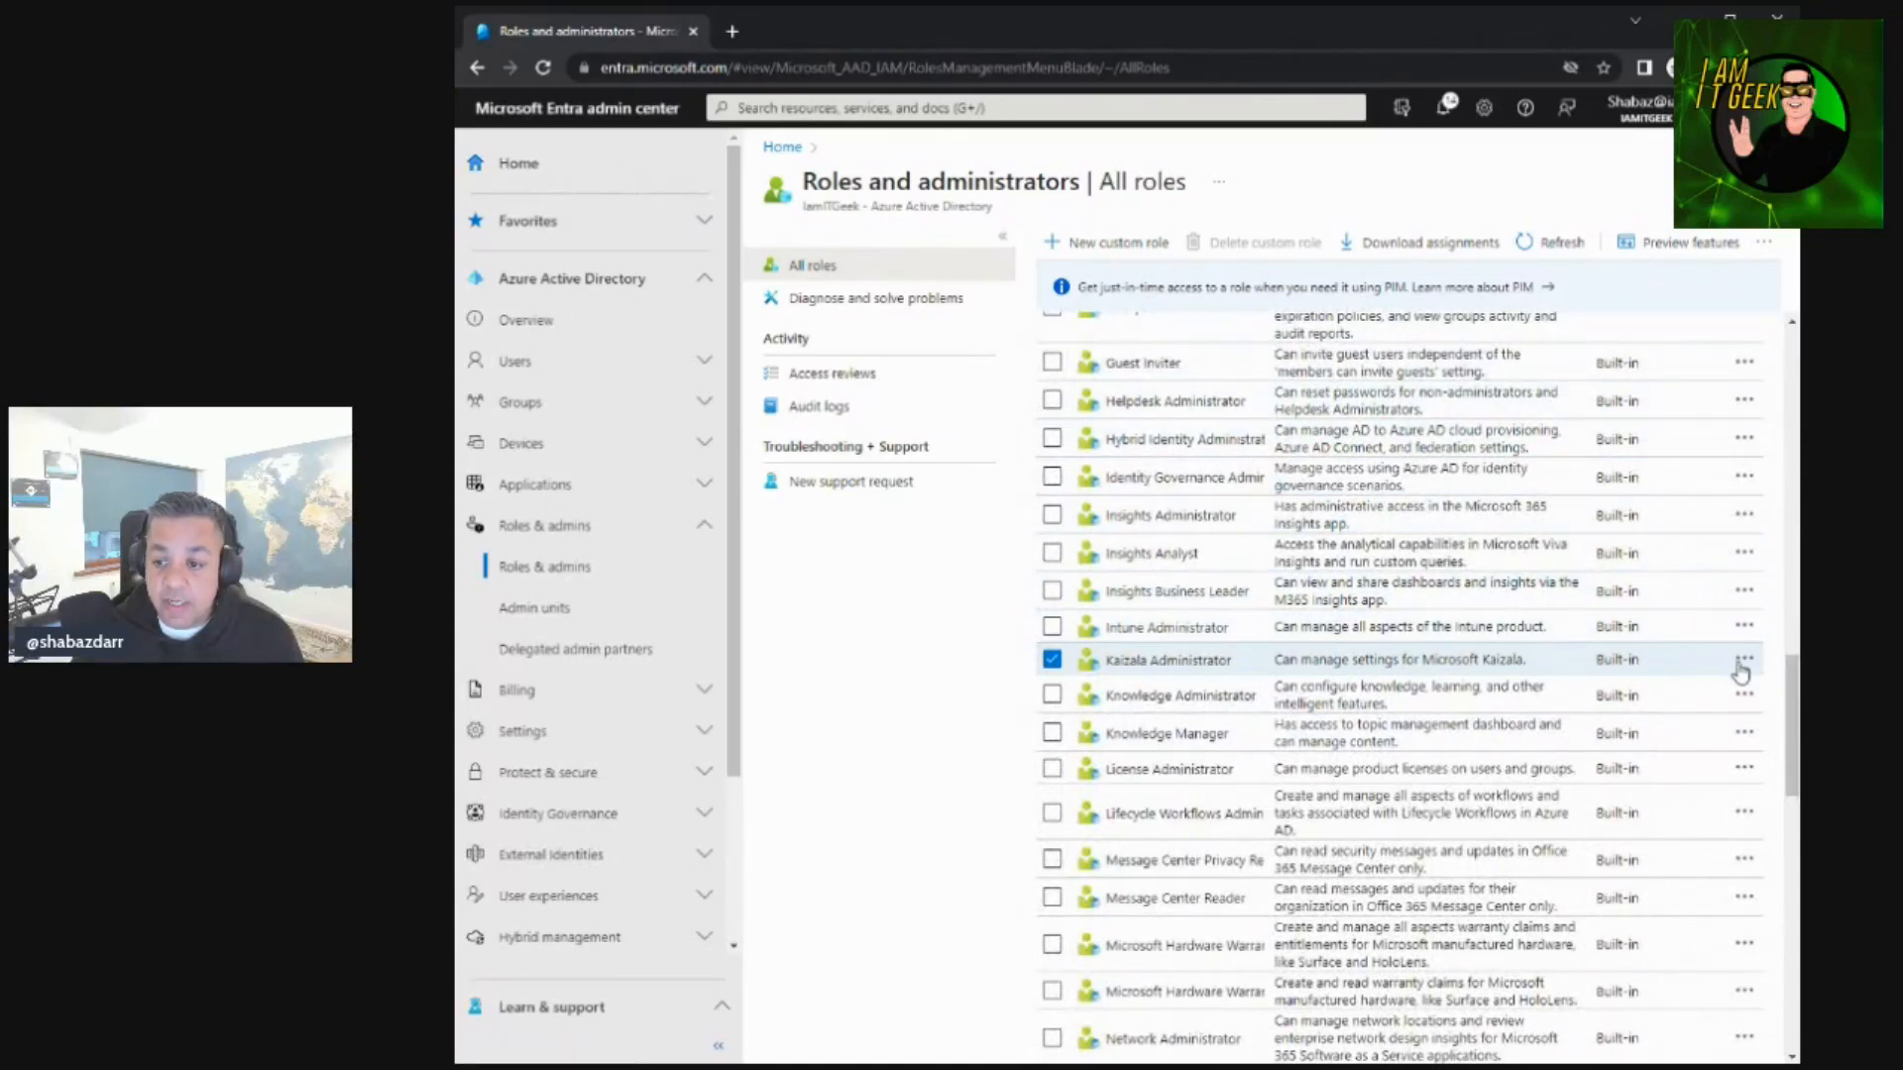
{"action": "left_click", "coordinate": [1605, 671]}
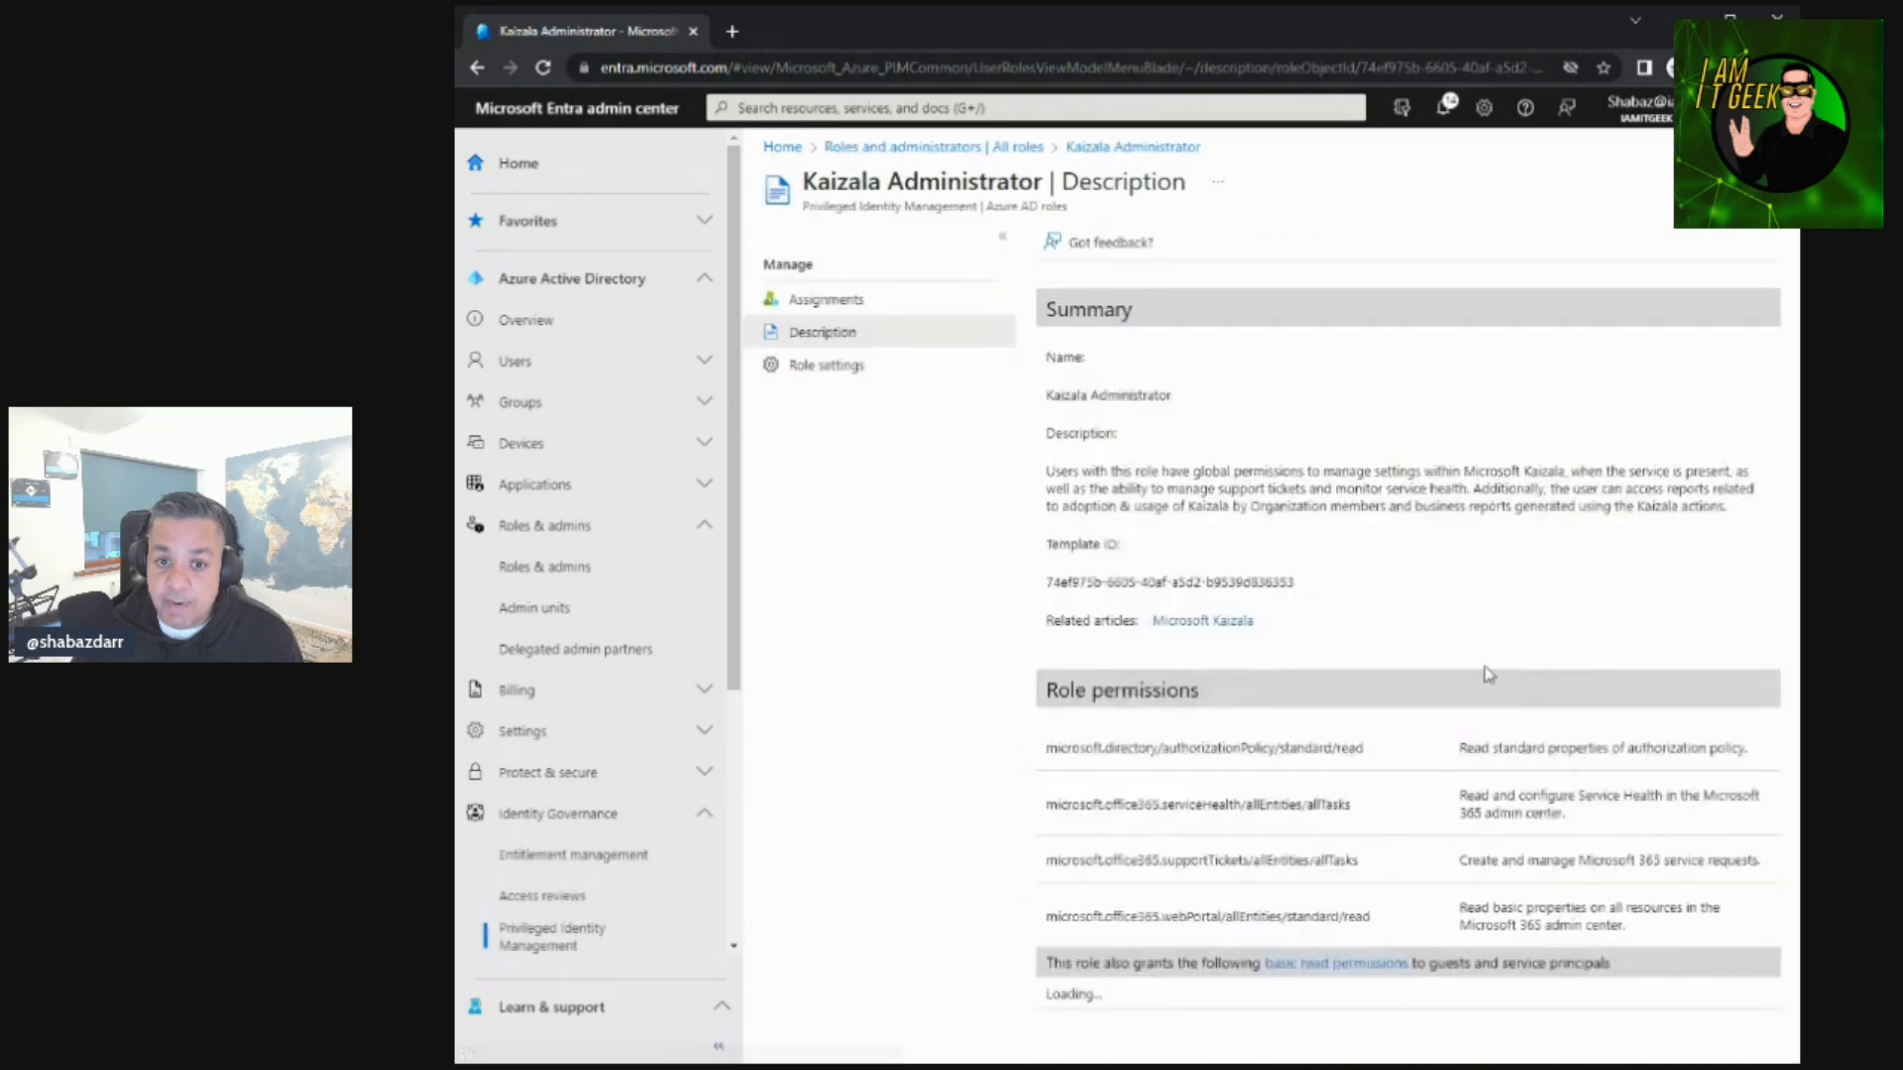
{"action": "left_click", "coordinate": [831, 307]}
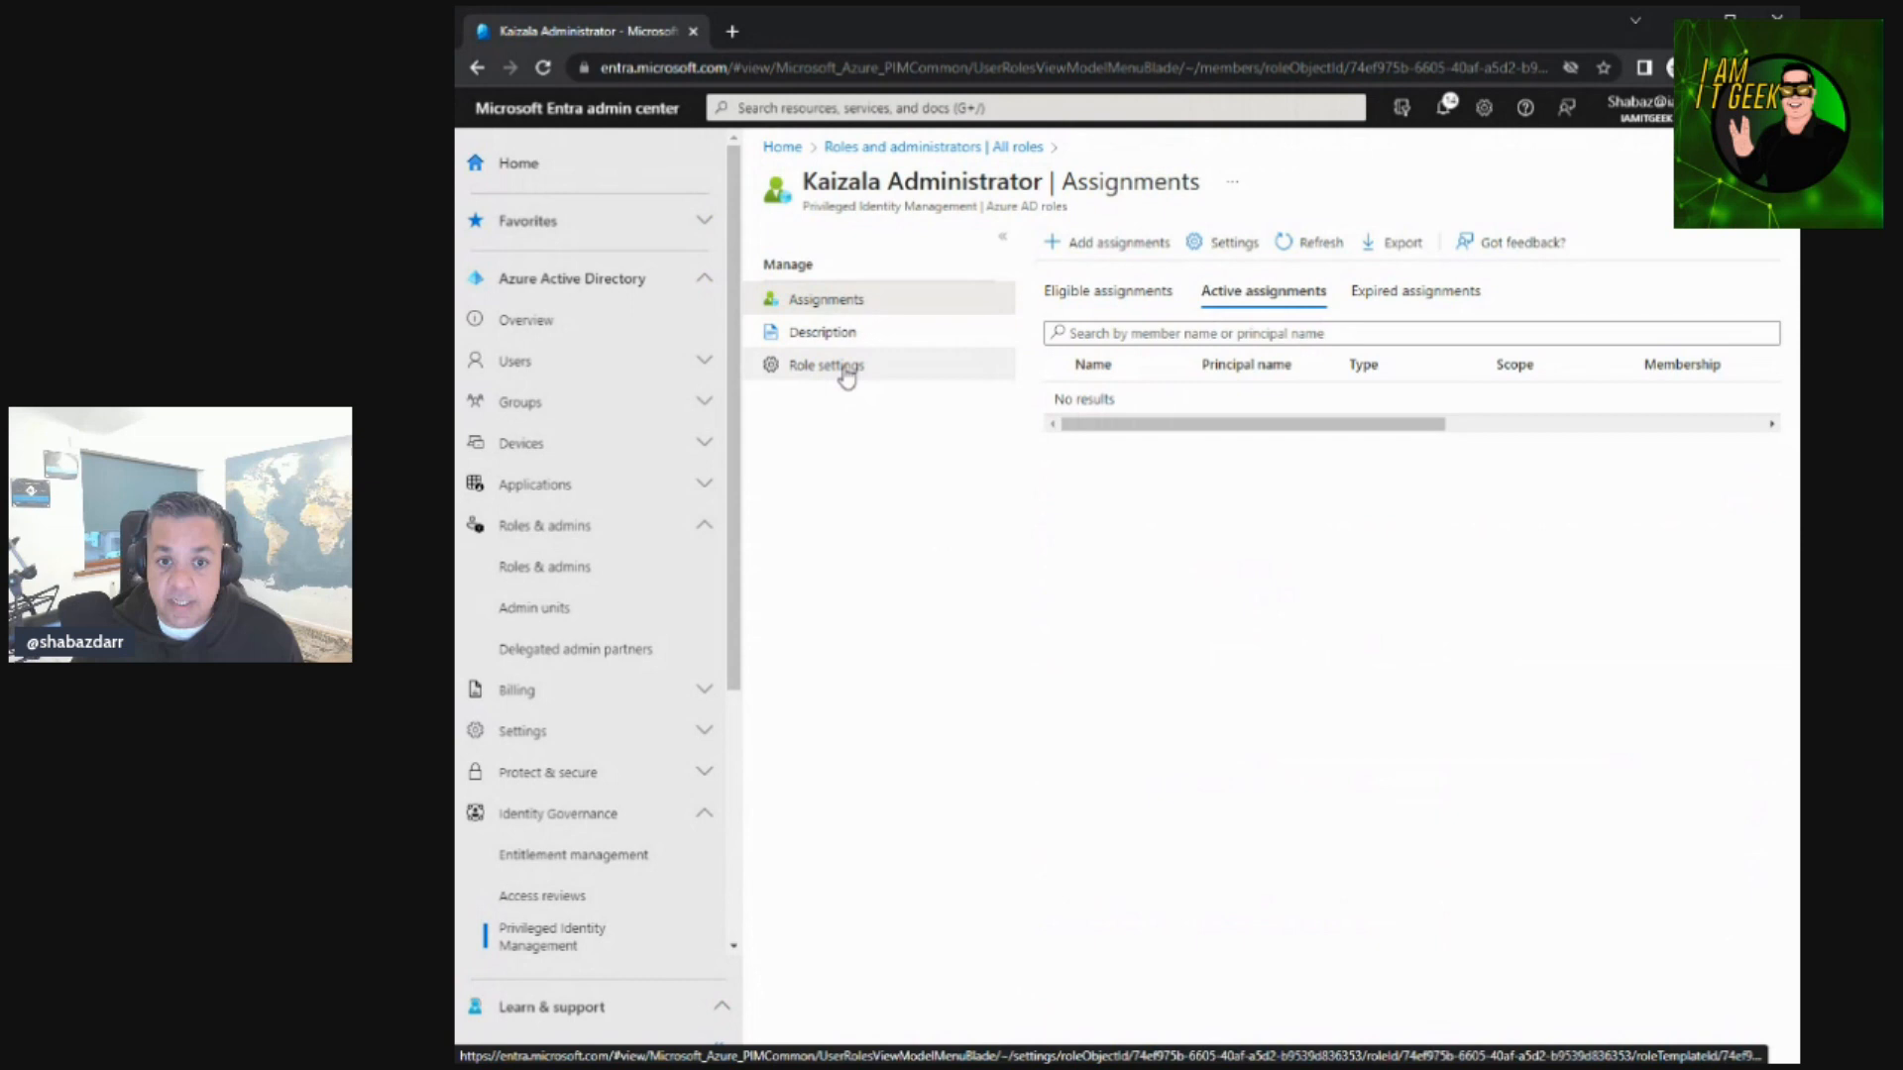
Open the Kaizala Administrator role's settings and review its activation, assignment and notification rules.
{"action": "left_click", "coordinate": [1209, 246]}
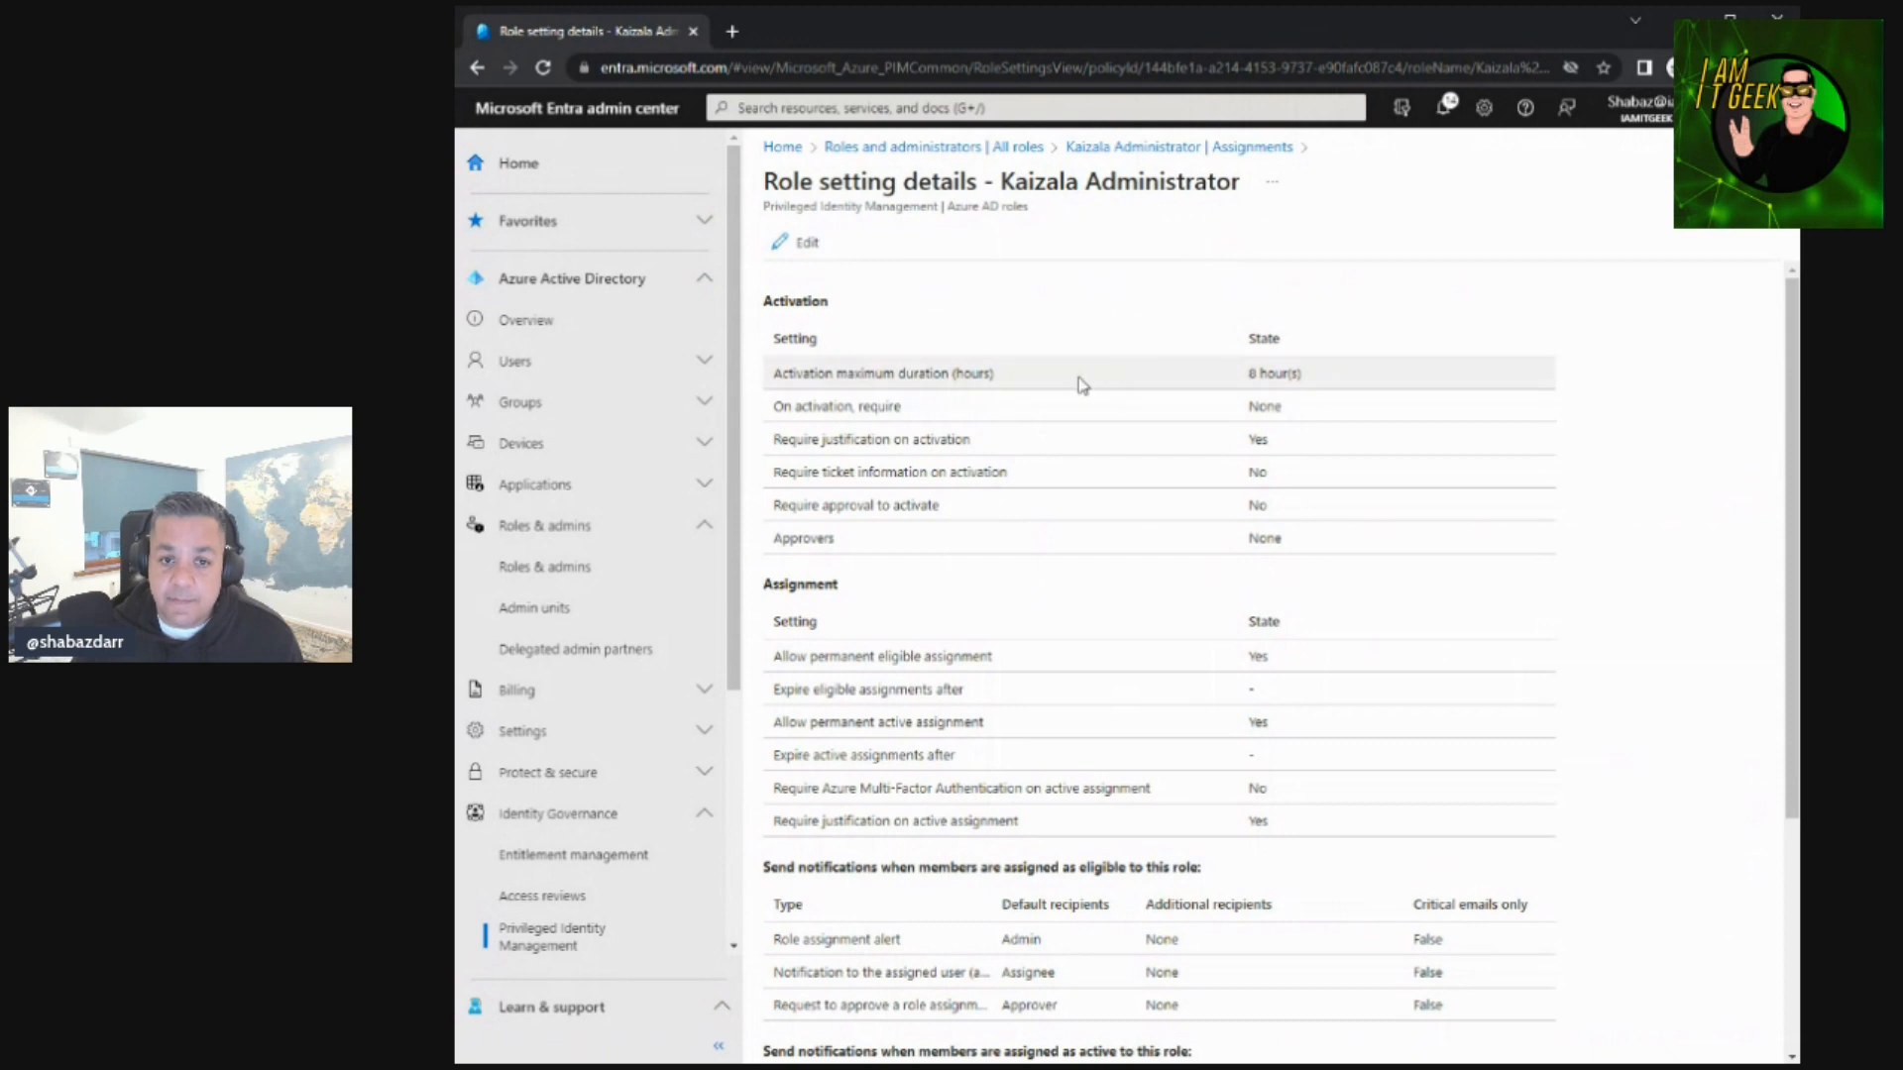
{"action": "scroll", "coordinate": [944, 365], "scroll_direction": "down", "scroll_amount": 1}
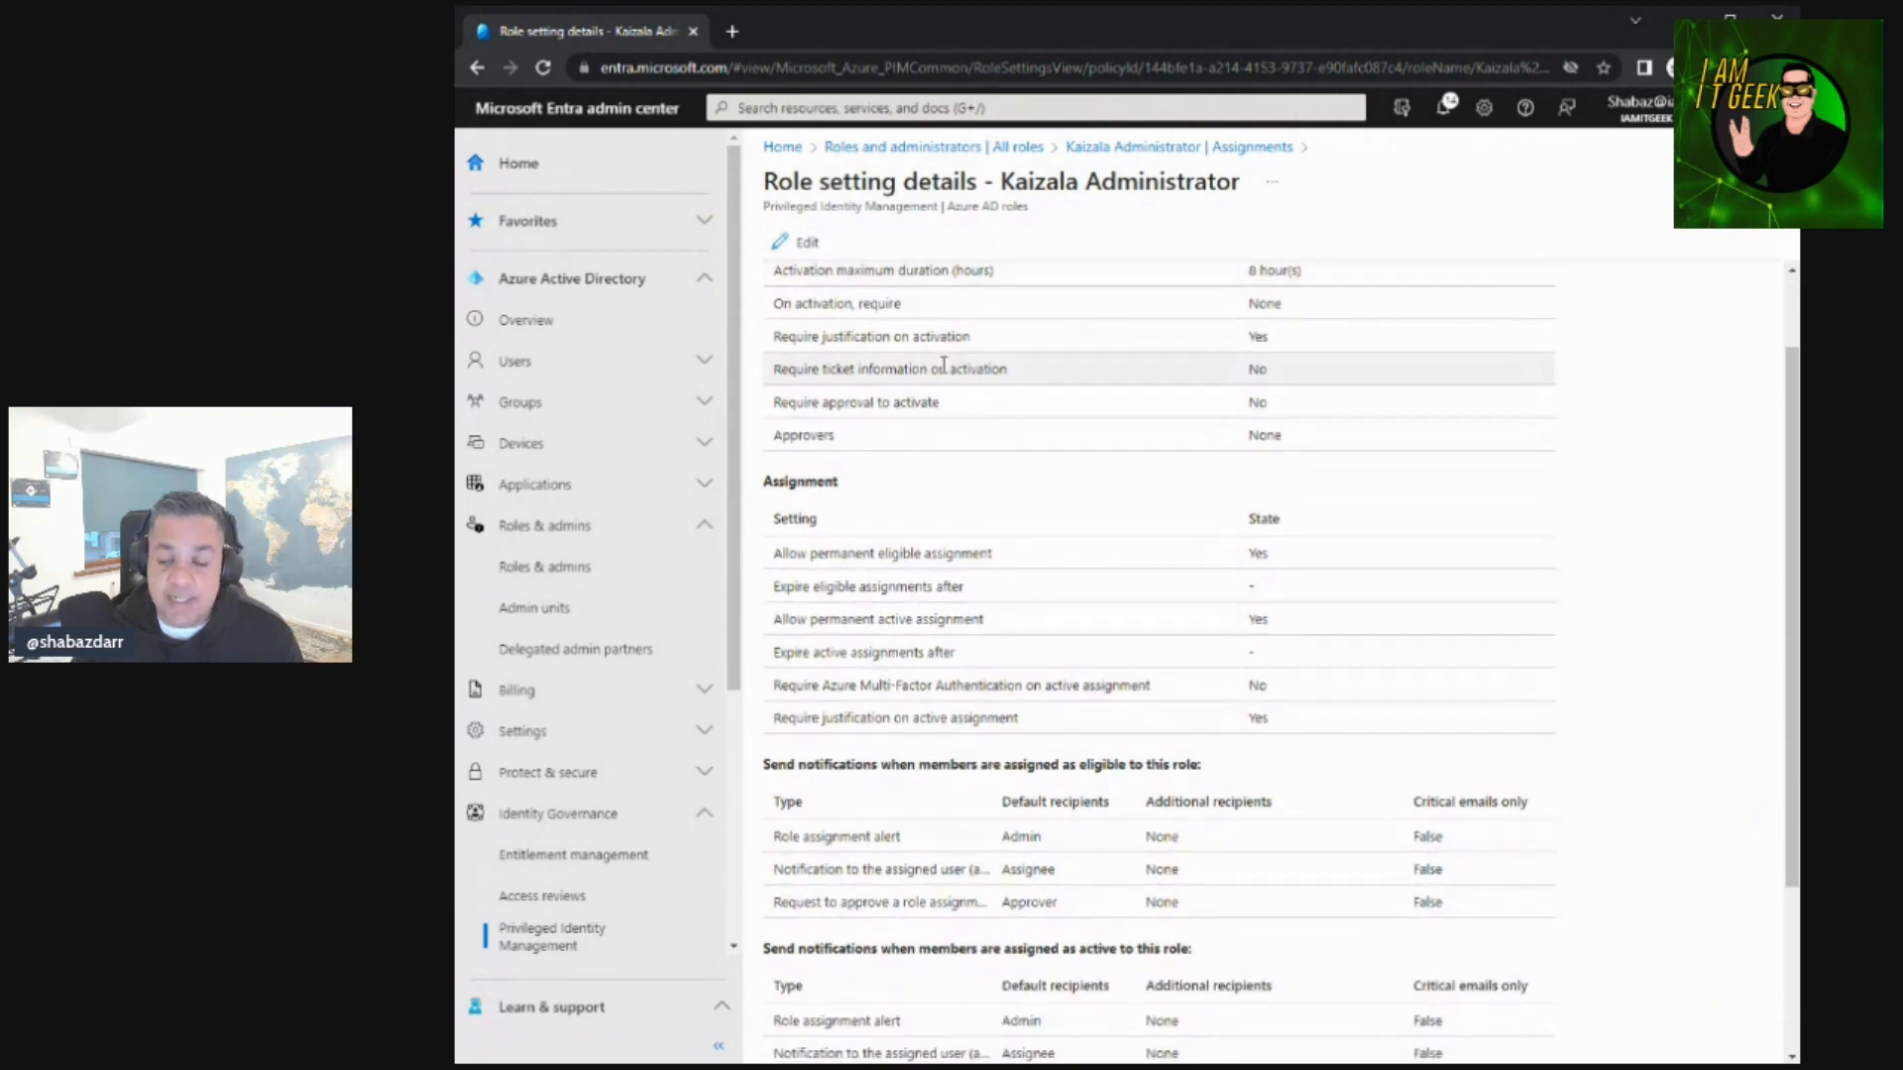
{"action": "scroll", "coordinate": [944, 365], "scroll_direction": "up", "scroll_amount": 1}
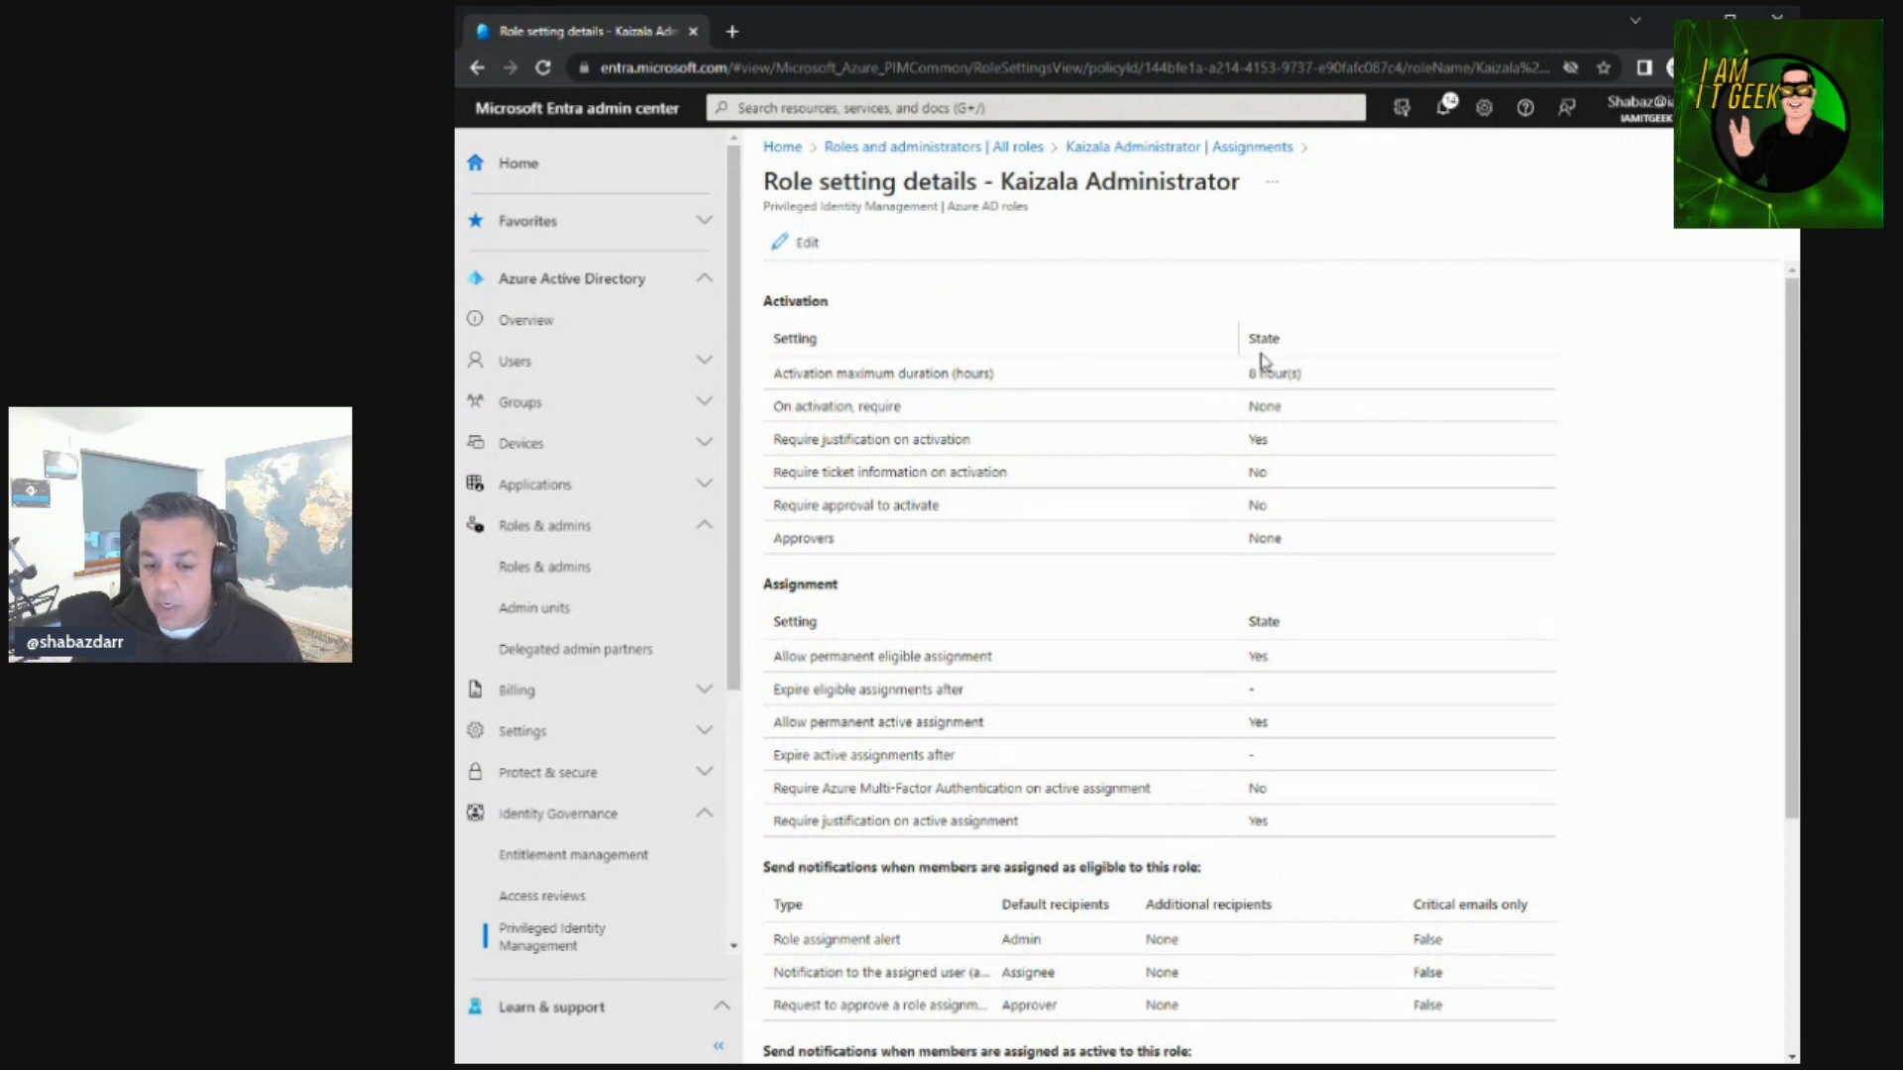
{"action": "scroll", "coordinate": [1130, 419], "scroll_direction": "down", "scroll_amount": 1}
{"action": "scroll", "coordinate": [1130, 425], "scroll_direction": "down", "scroll_amount": 2}
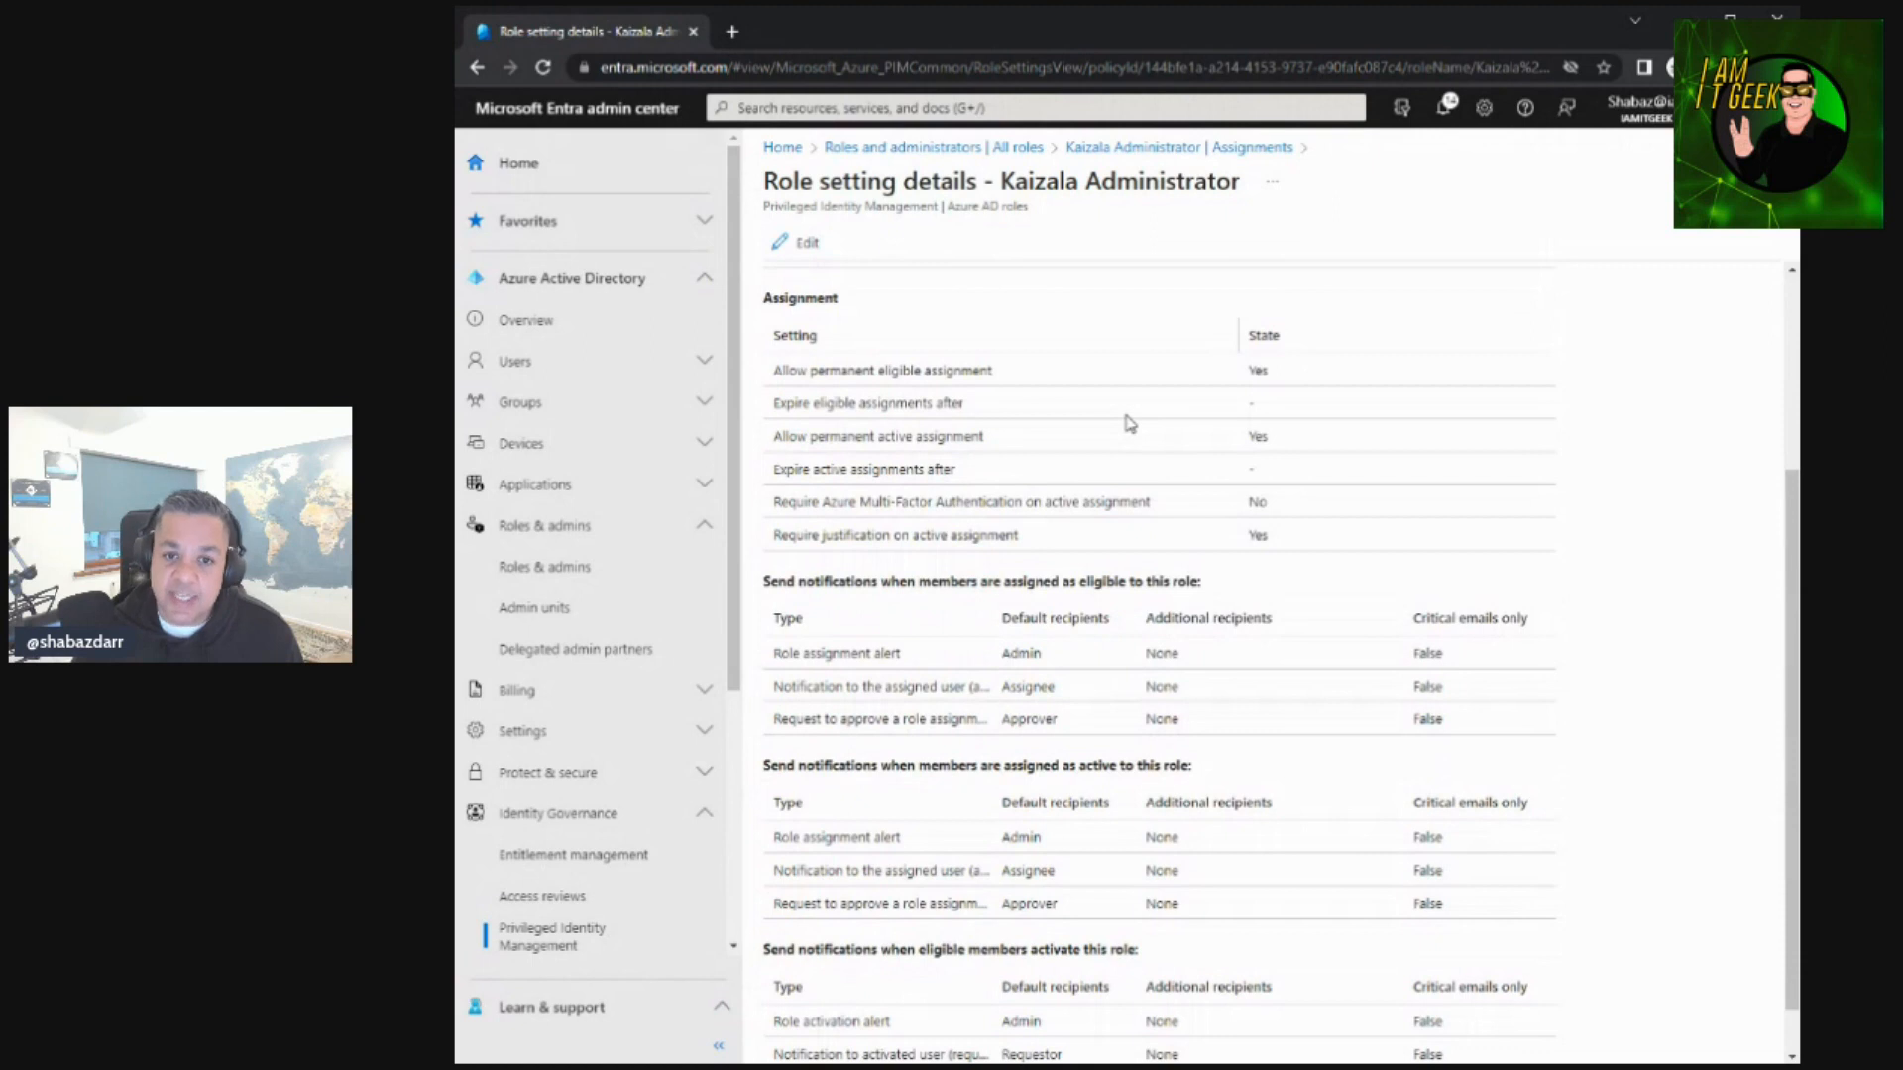
{"action": "scroll", "coordinate": [1129, 424], "scroll_direction": "down", "scroll_amount": 1}
{"action": "scroll", "coordinate": [1091, 396], "scroll_direction": "up", "scroll_amount": 3}
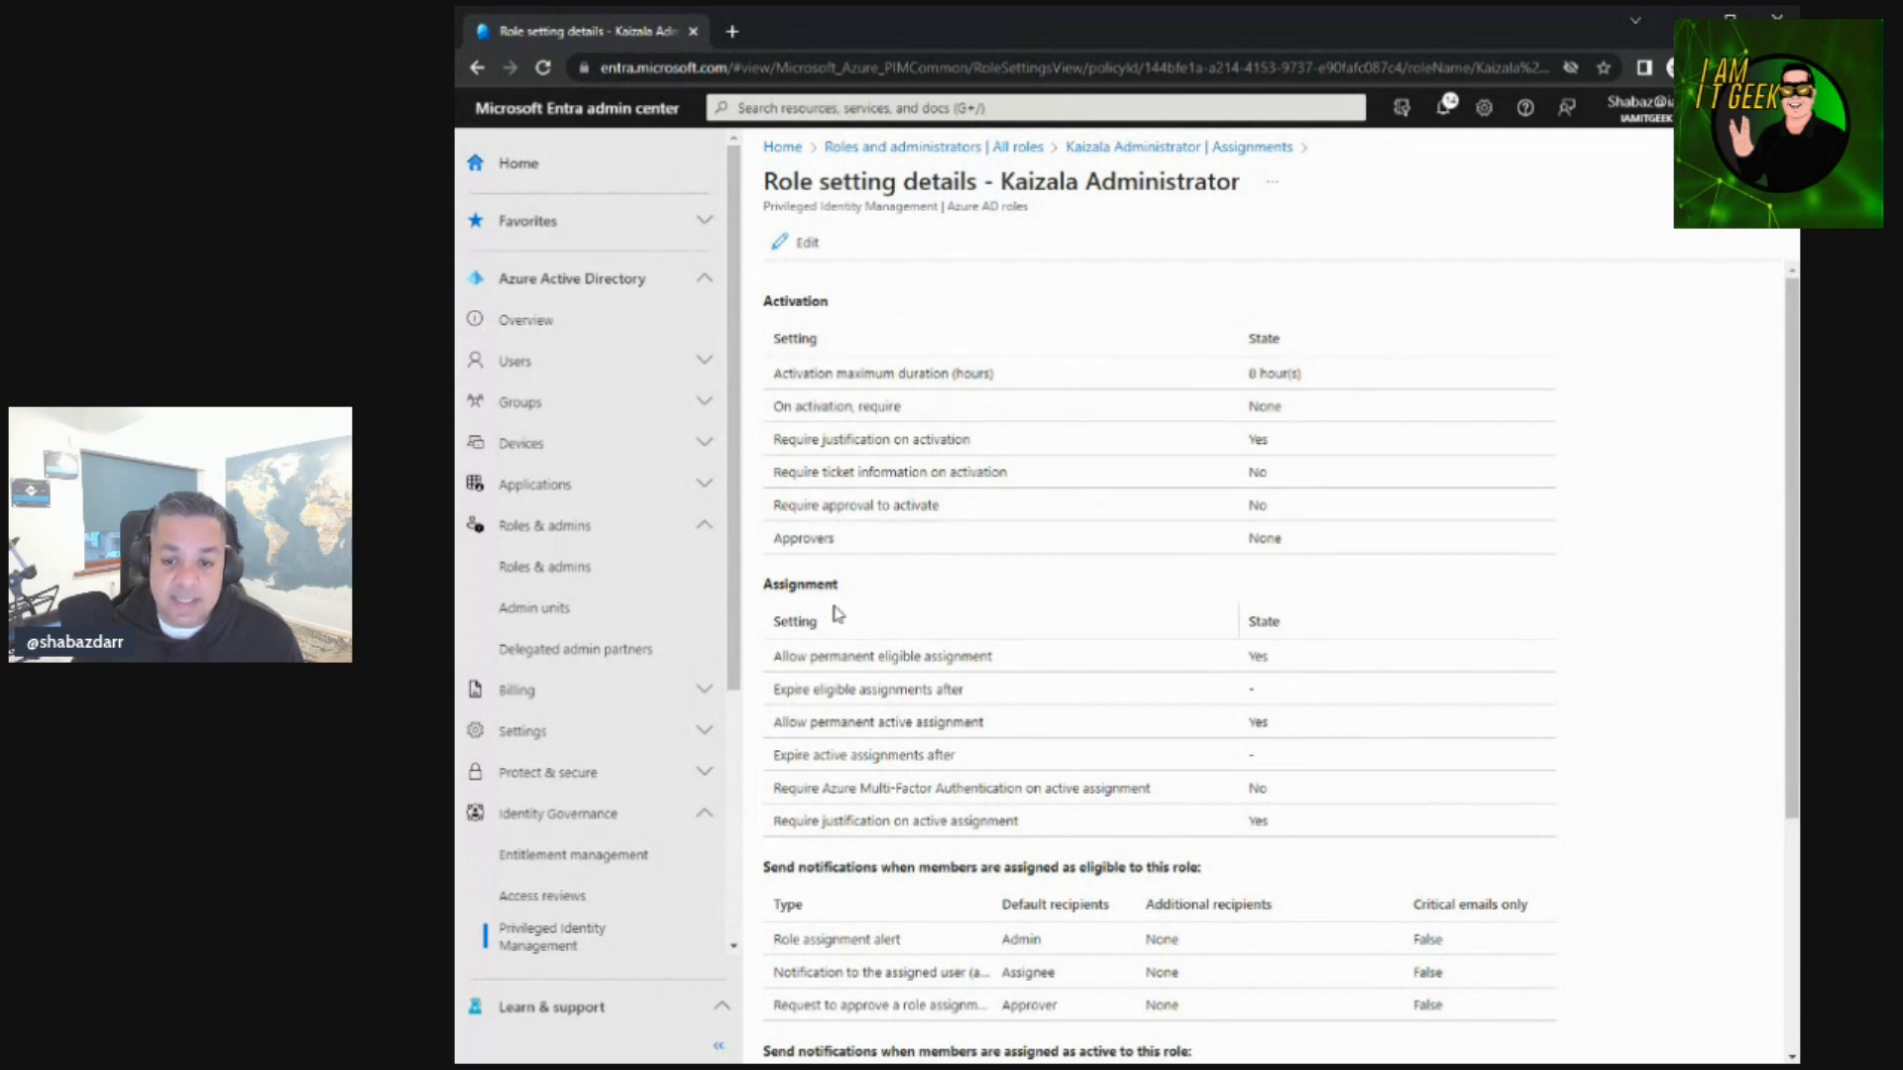
{"action": "scroll", "coordinate": [1177, 658], "scroll_direction": "down", "scroll_amount": 3}
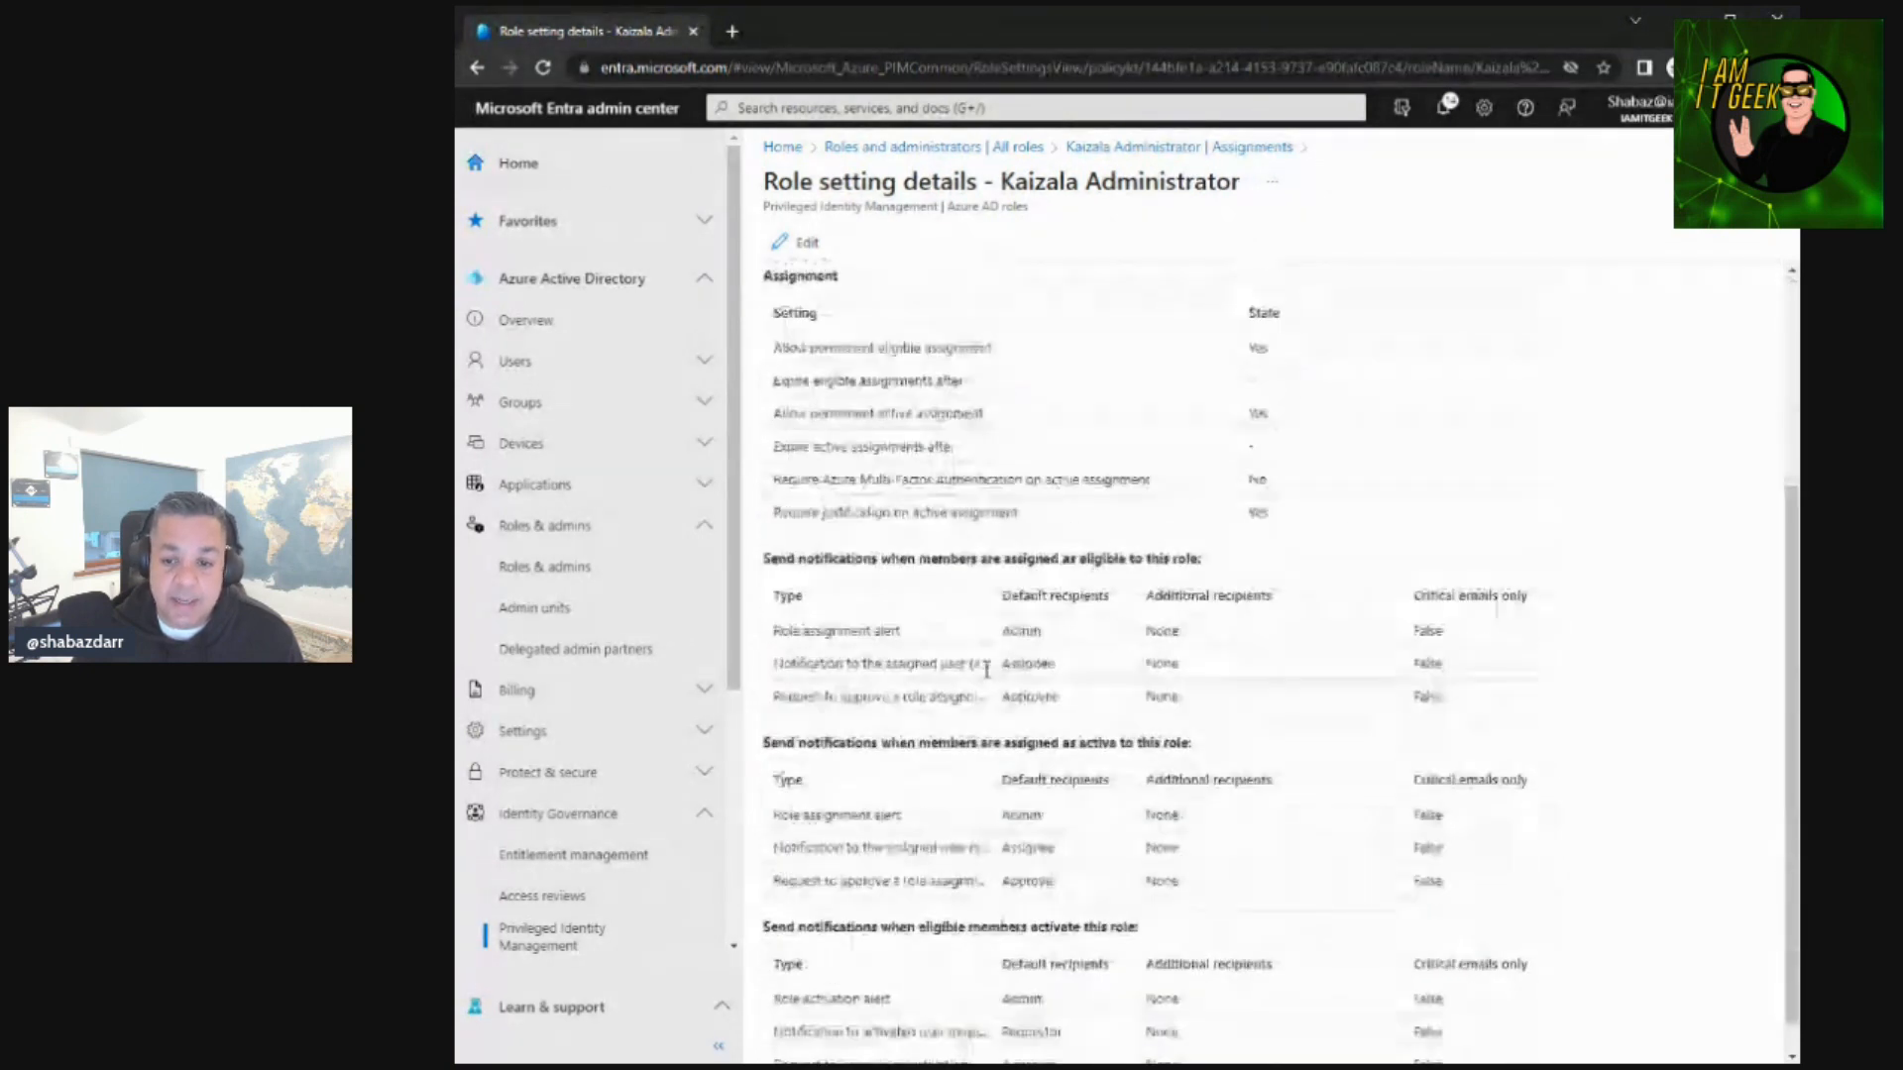
{"action": "scroll", "coordinate": [986, 671], "scroll_direction": "up", "scroll_amount": 3}
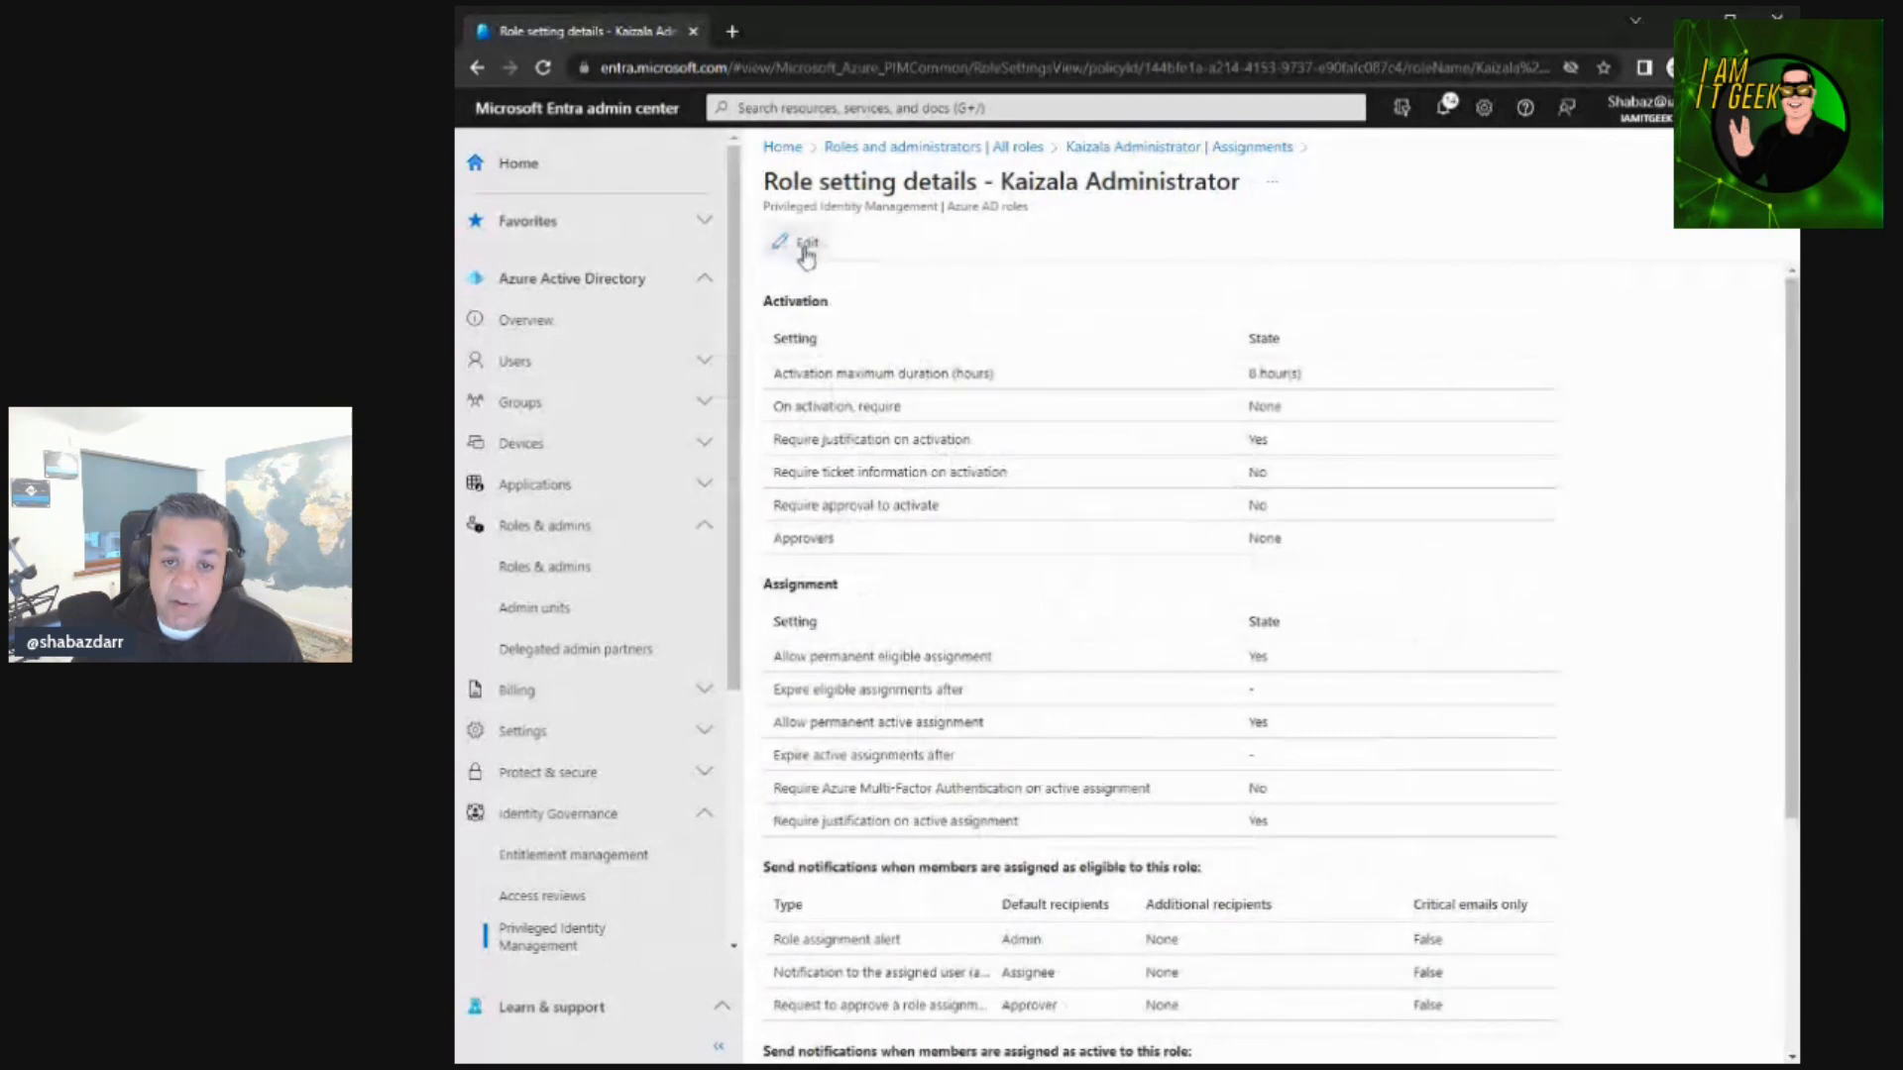
Return to the list of all roles and clear the Kaizala Administrator selection.
{"action": "left_click", "coordinate": [1152, 148]}
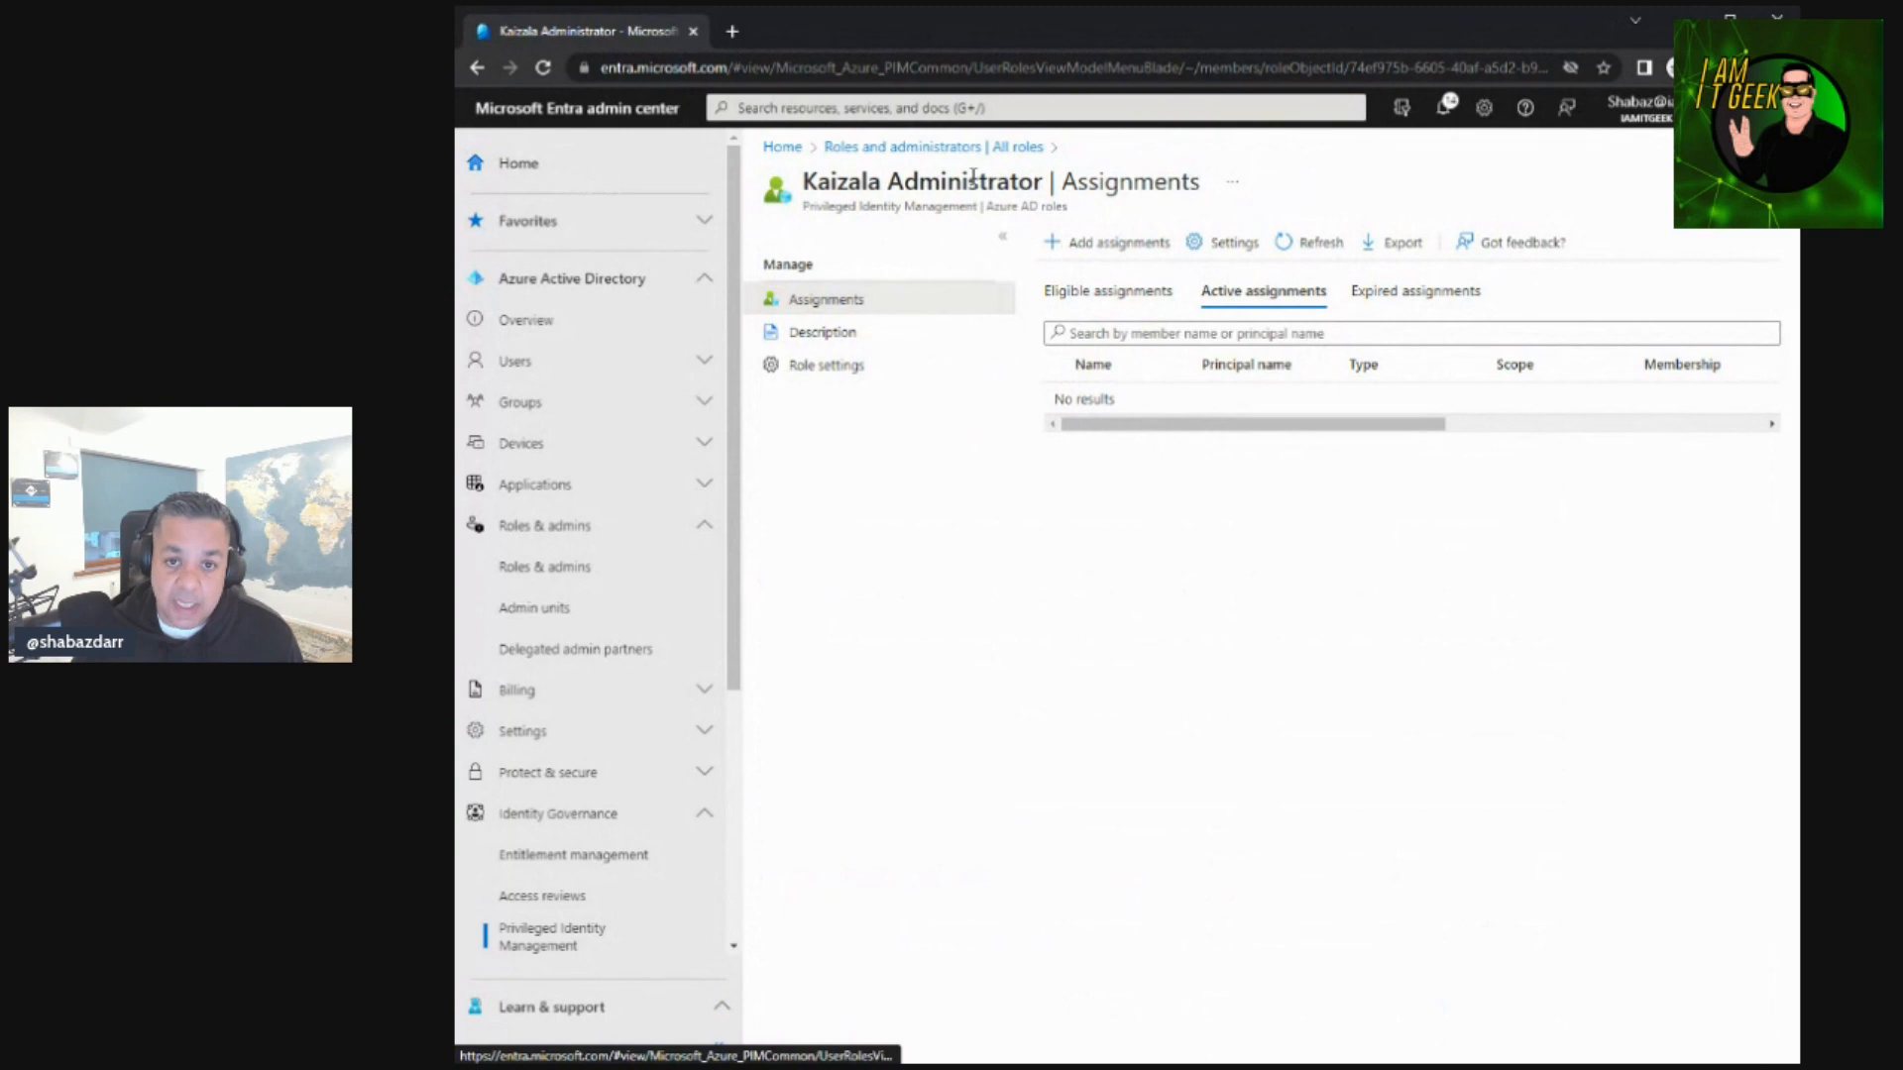
{"action": "left_click", "coordinate": [933, 146]}
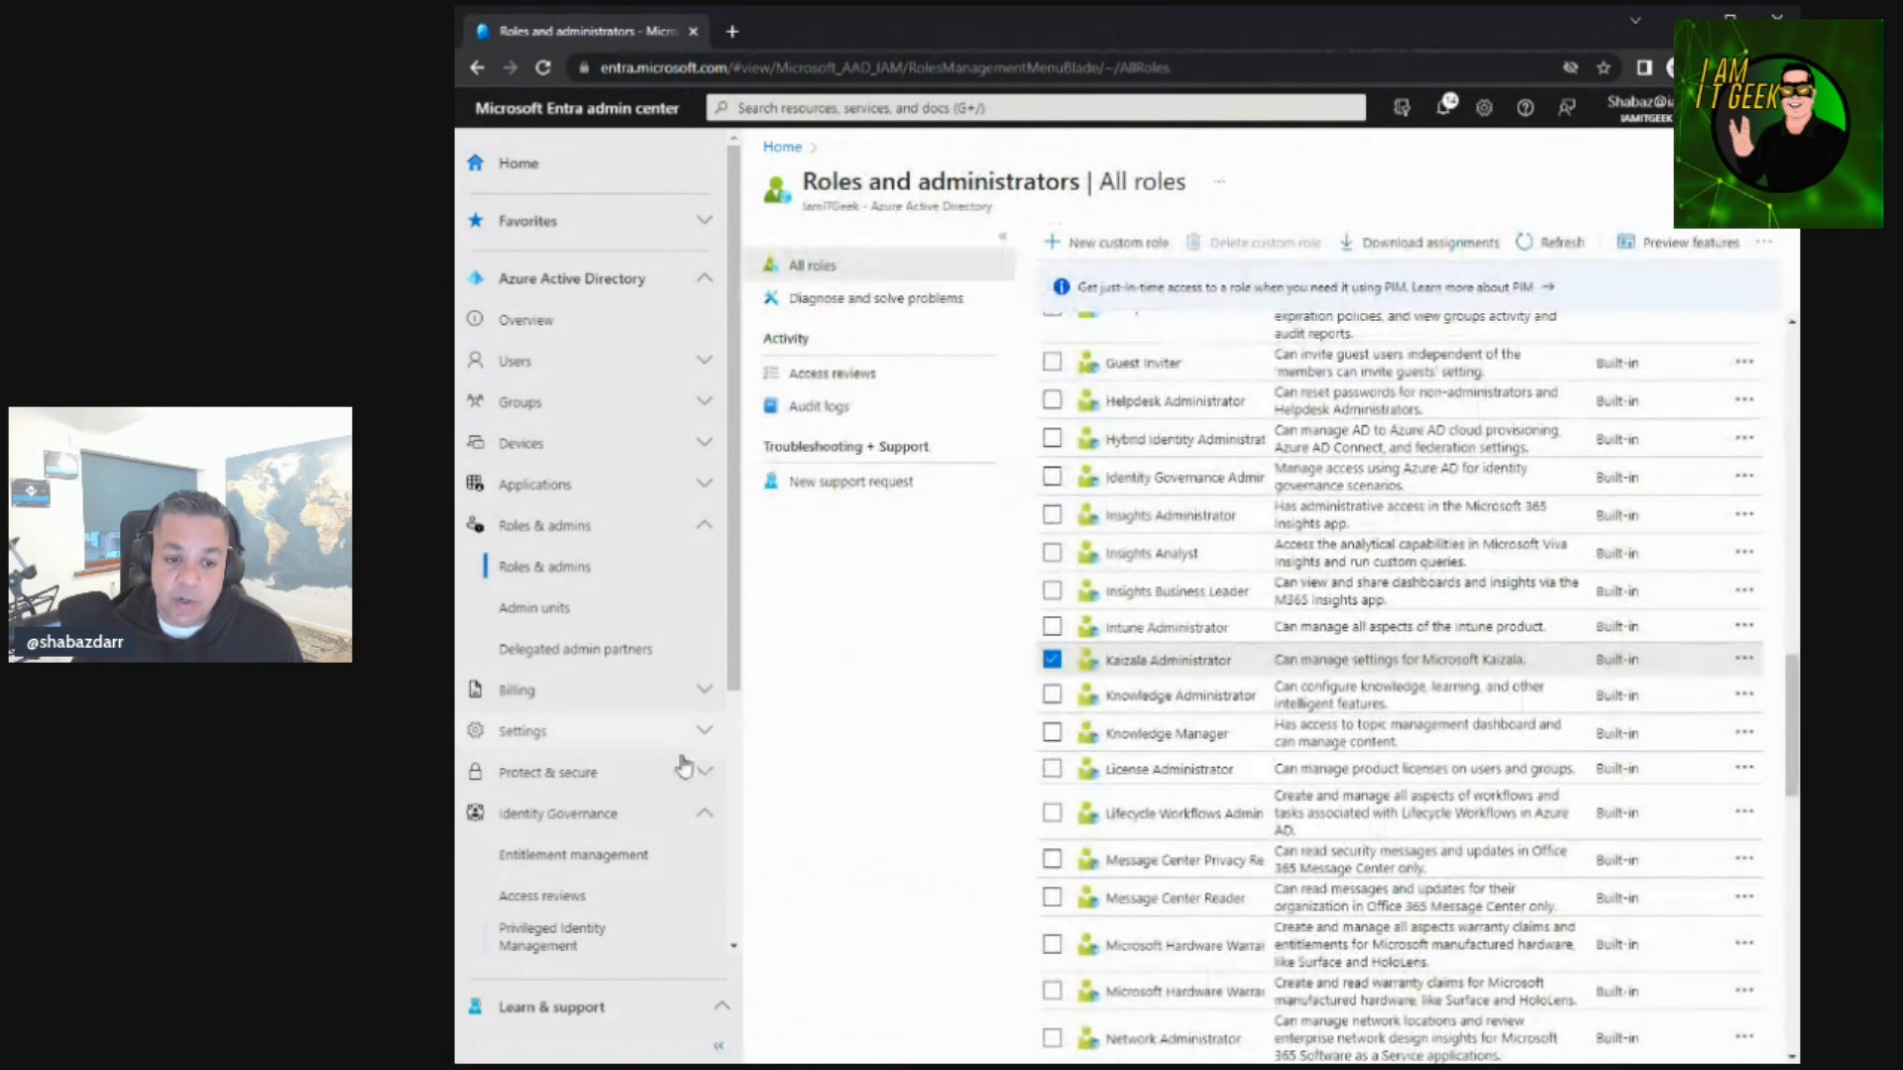
{"action": "left_click", "coordinate": [702, 814]}
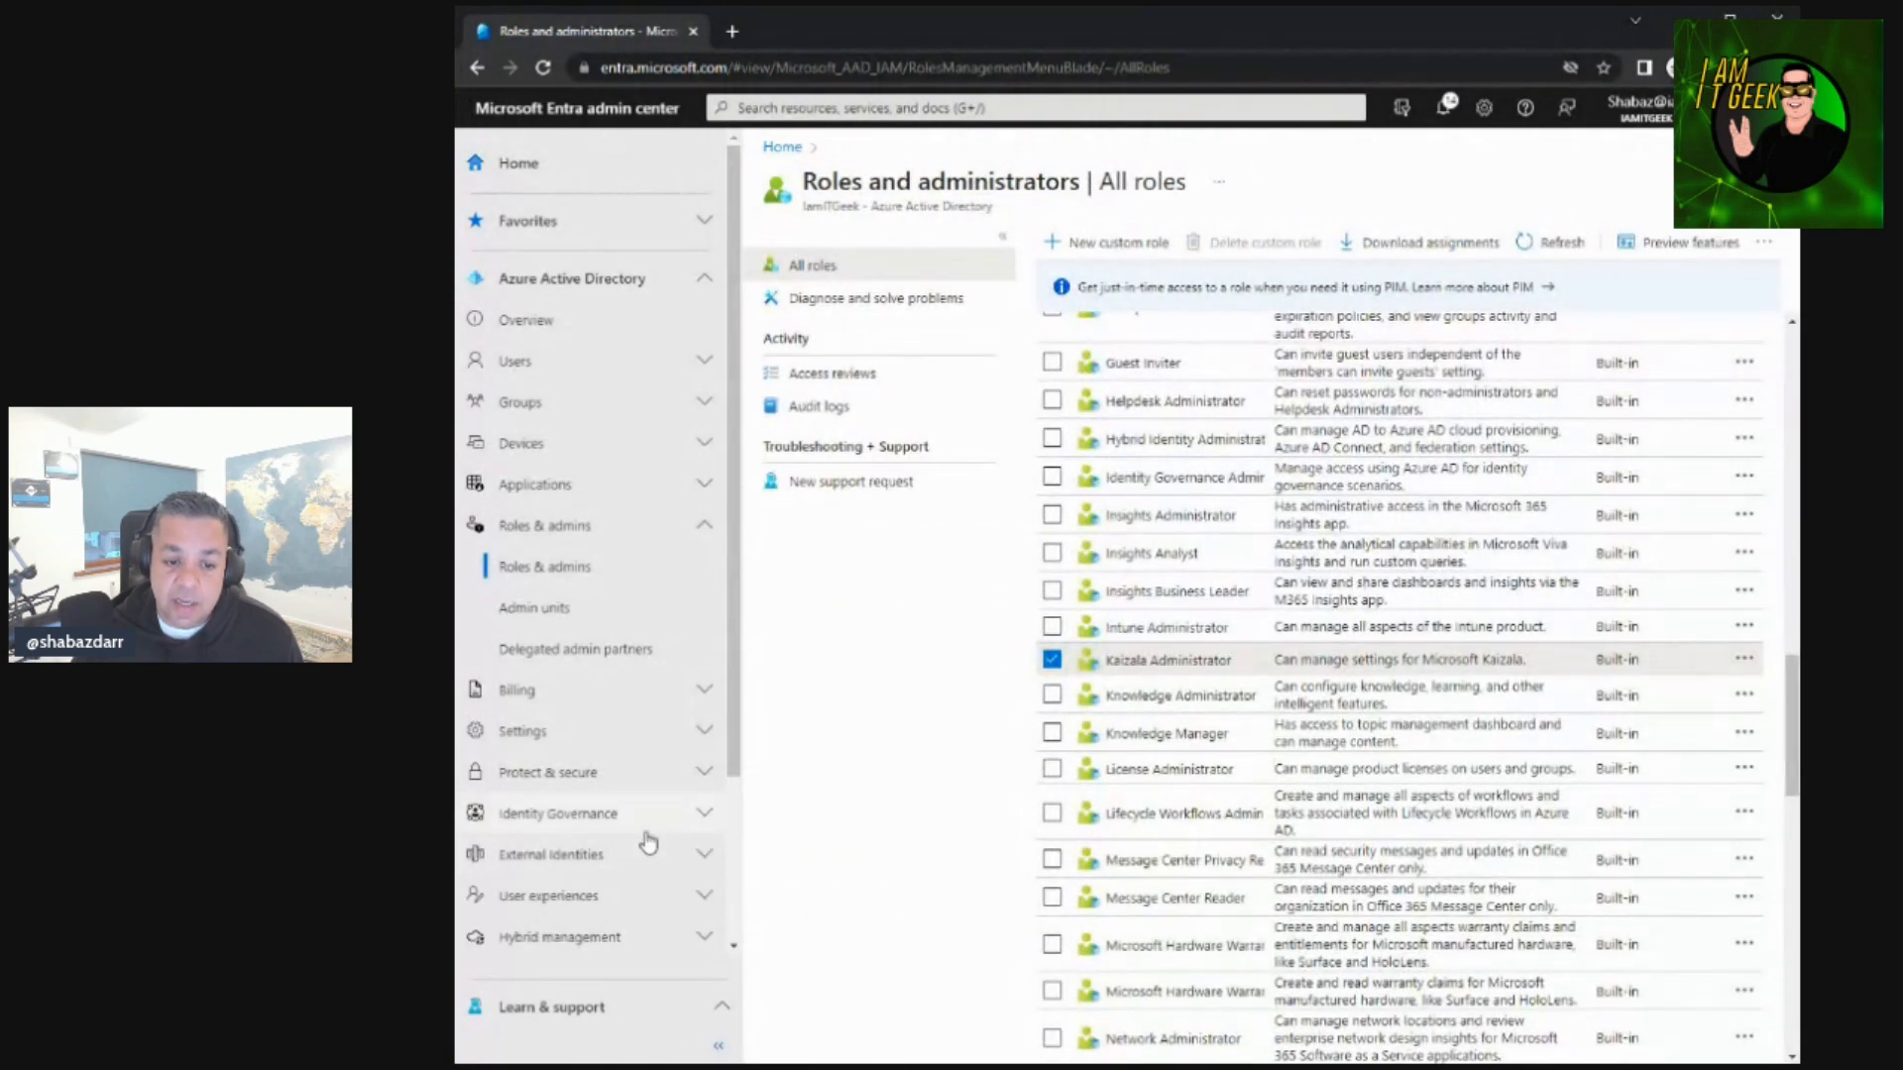
{"action": "left_click", "coordinate": [703, 816]}
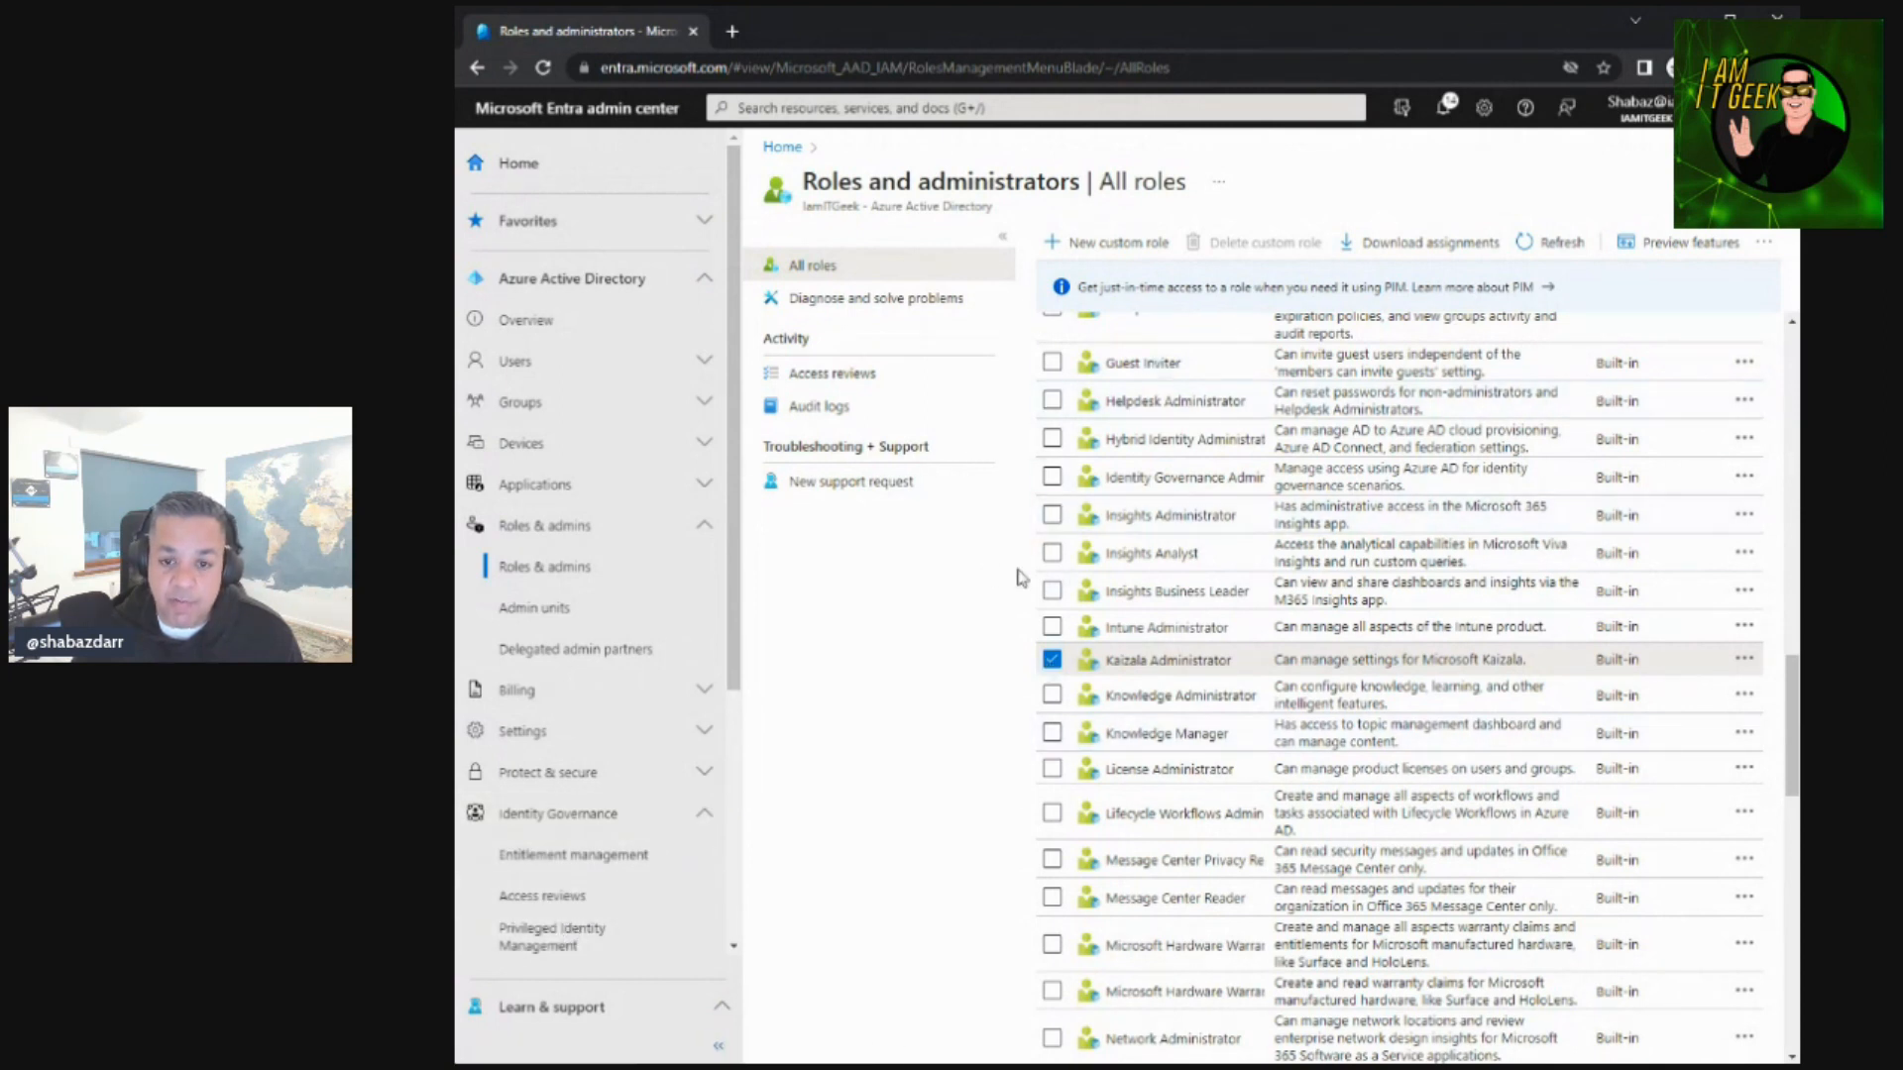
{"action": "left_click", "coordinate": [1051, 659]}
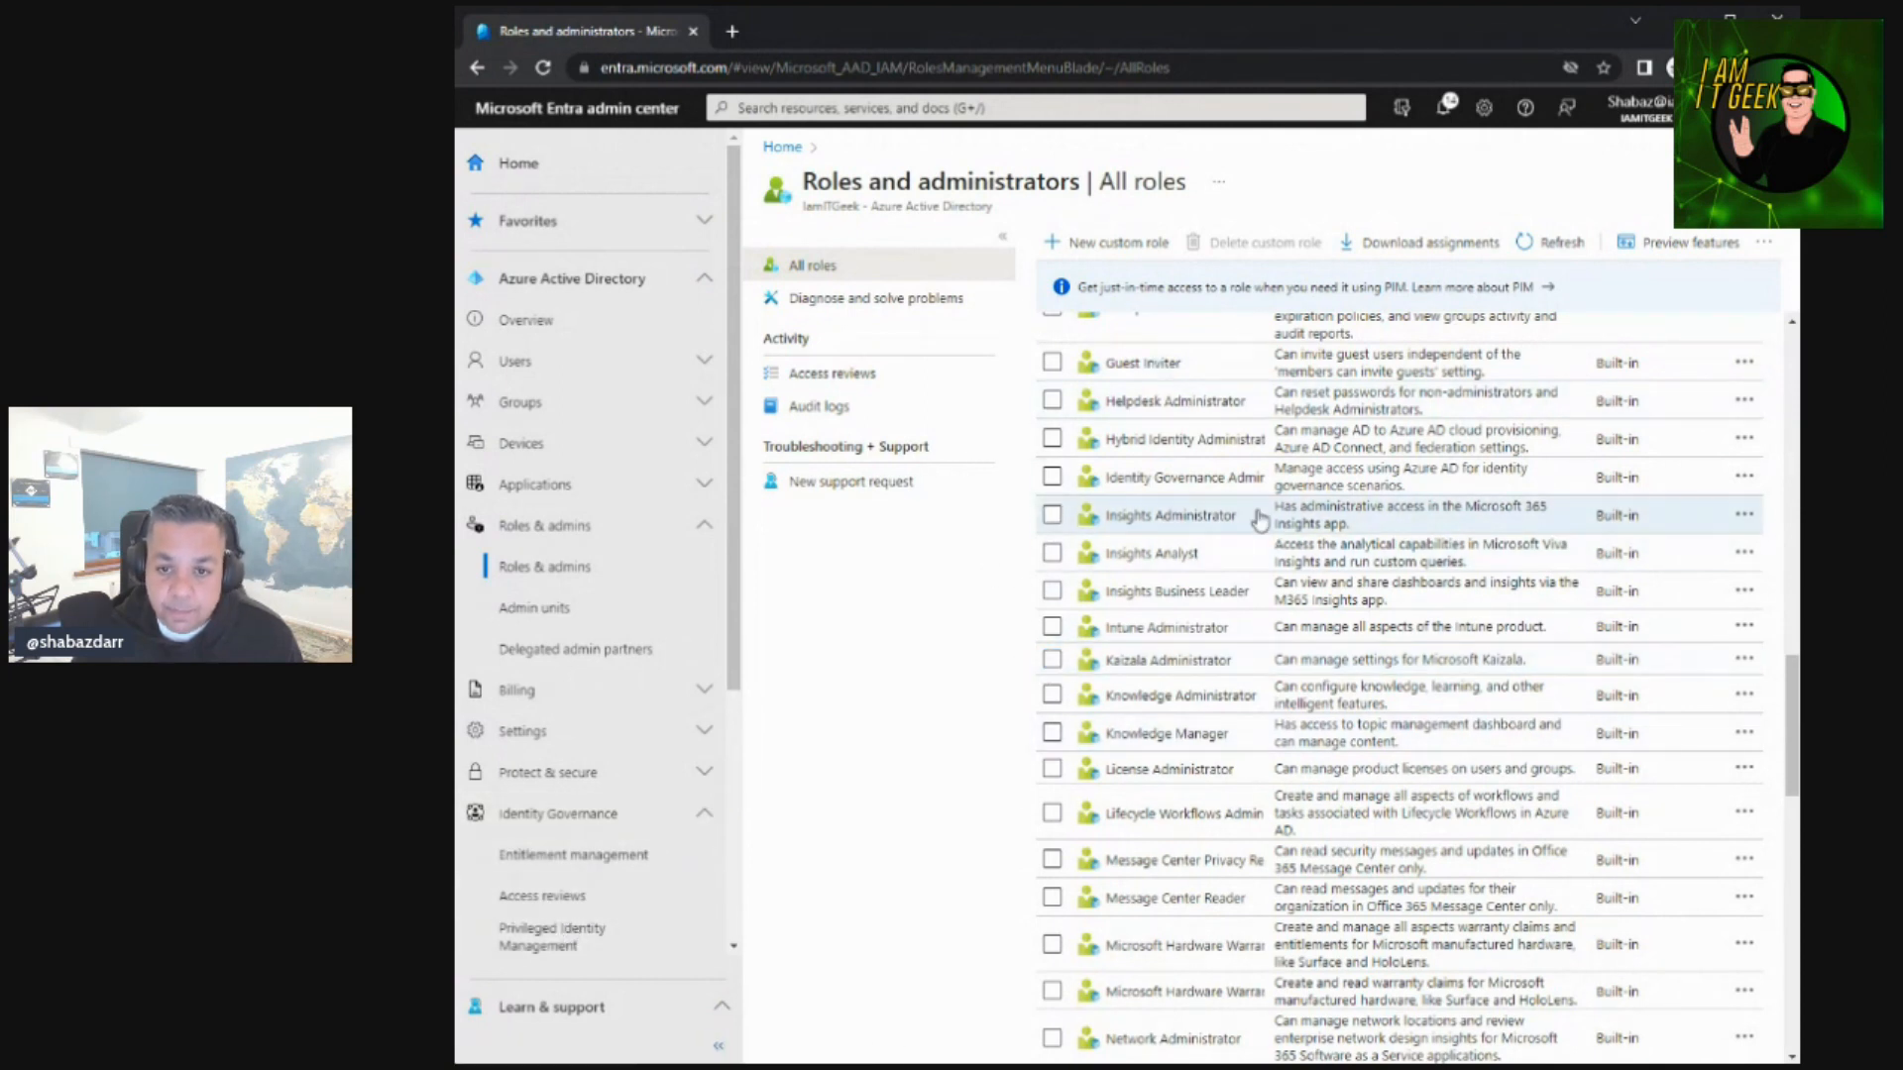
{"action": "scroll", "coordinate": [1259, 519], "scroll_direction": "up", "scroll_amount": 10}
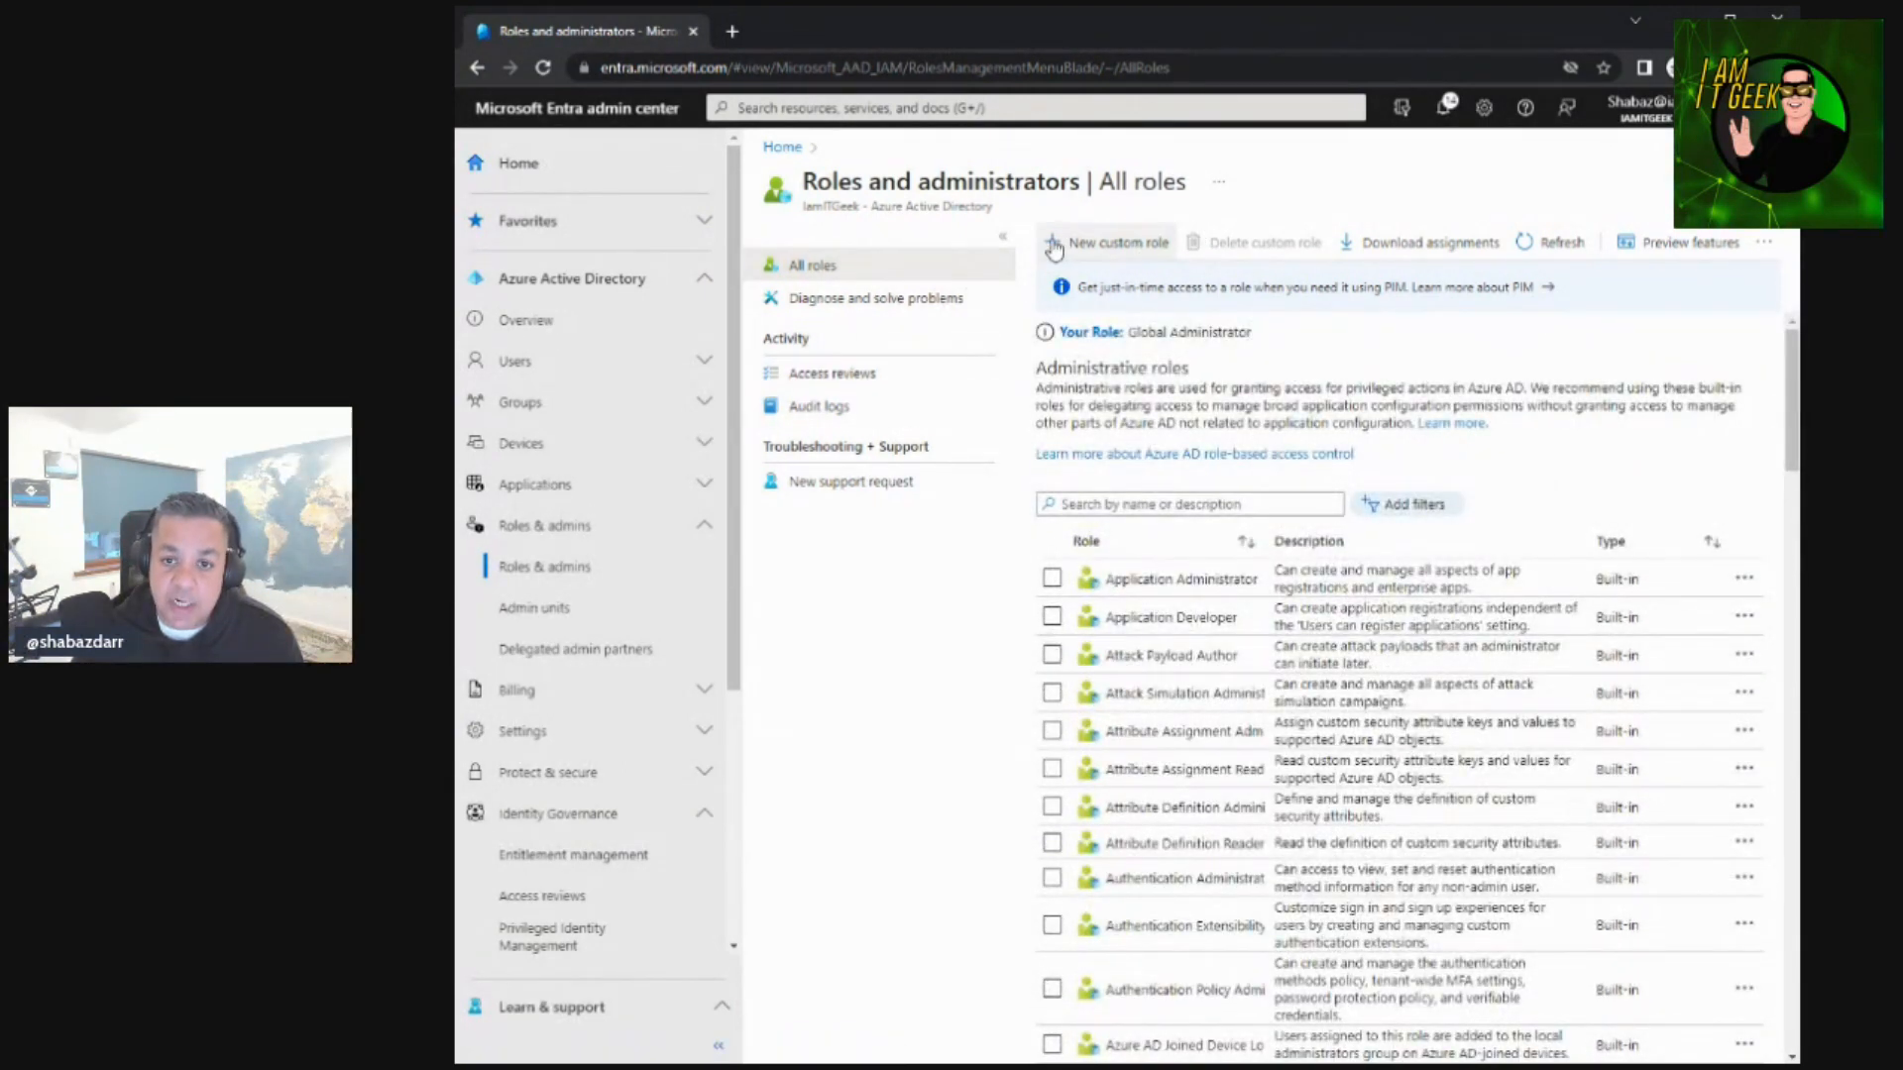
Look through the full list of administrative roles and their descriptions once more.
{"action": "scroll", "coordinate": [1529, 712], "scroll_direction": "down", "scroll_amount": 2}
{"action": "scroll", "coordinate": [1529, 712], "scroll_direction": "down", "scroll_amount": 20}
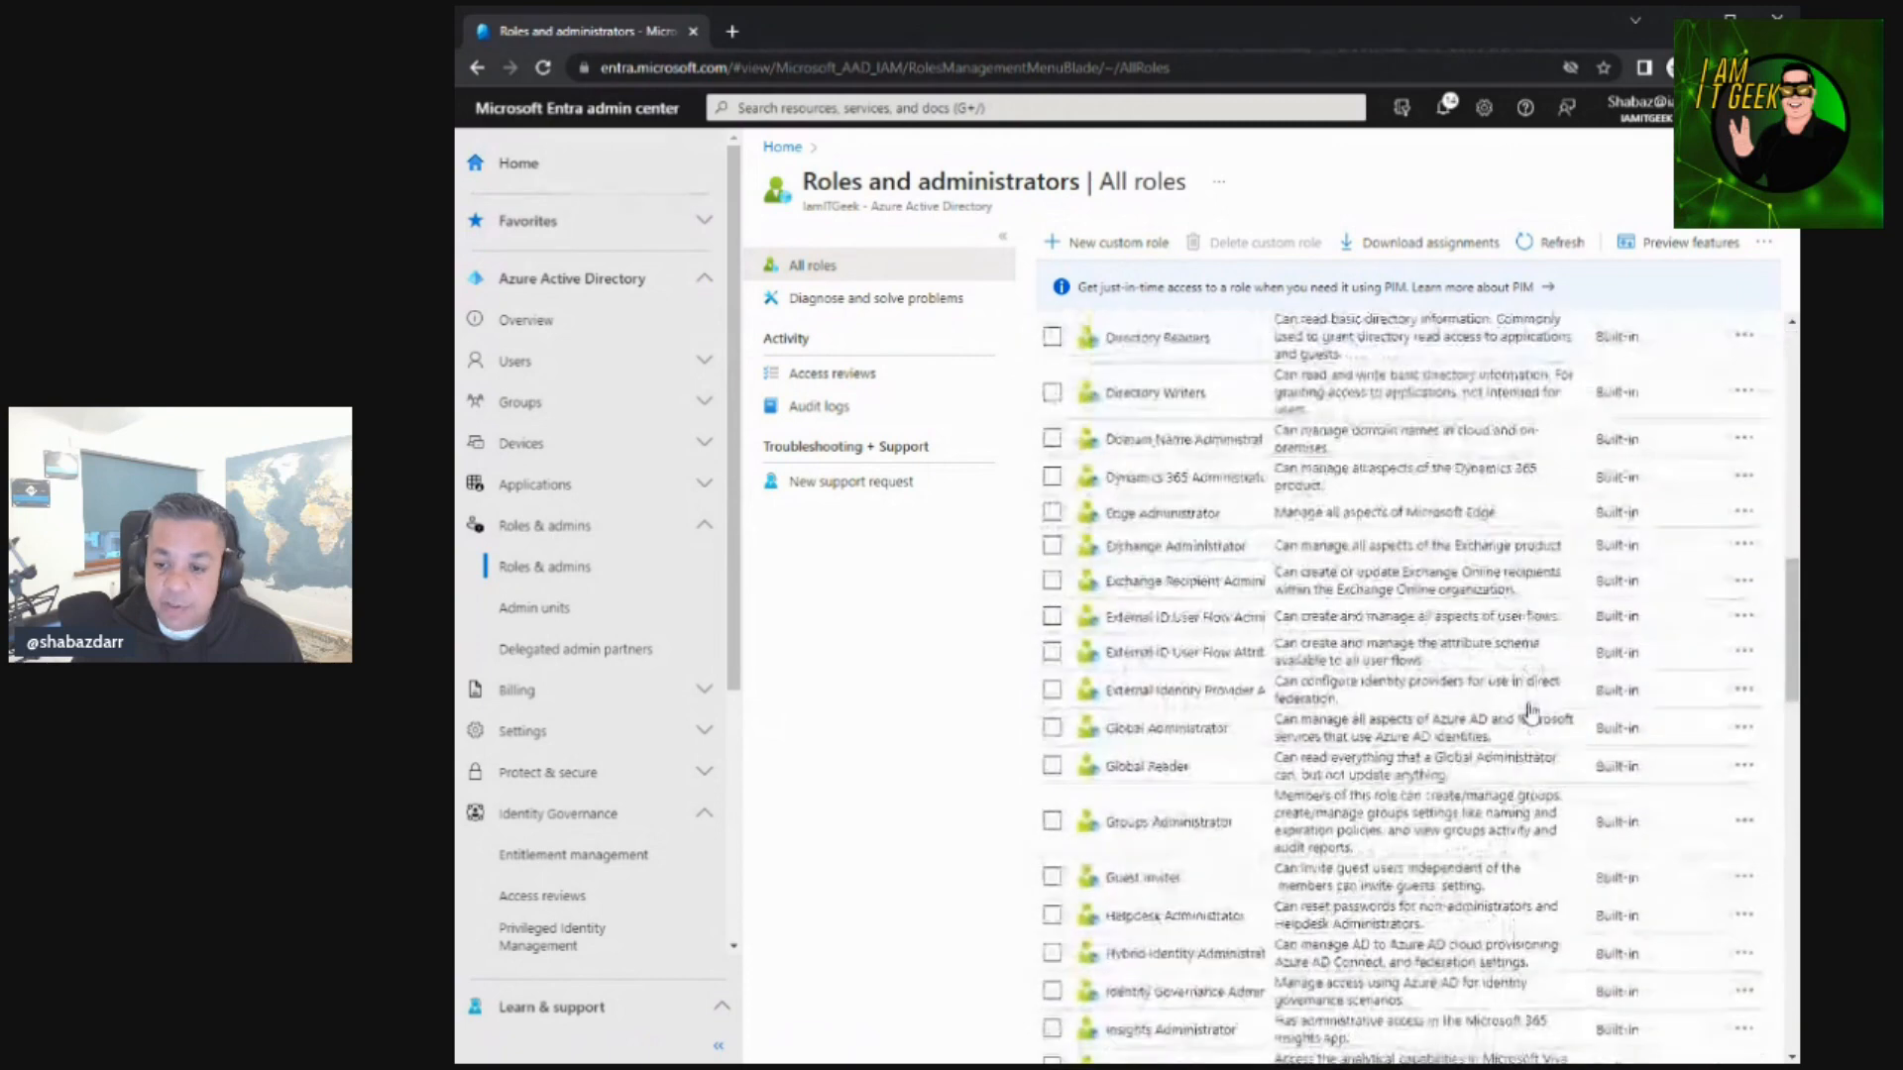
{"action": "scroll", "coordinate": [1531, 706], "scroll_direction": "down", "scroll_amount": 2}
{"action": "scroll", "coordinate": [1528, 703], "scroll_direction": "up", "scroll_amount": 10}
{"action": "scroll", "coordinate": [1526, 699], "scroll_direction": "up", "scroll_amount": 12}
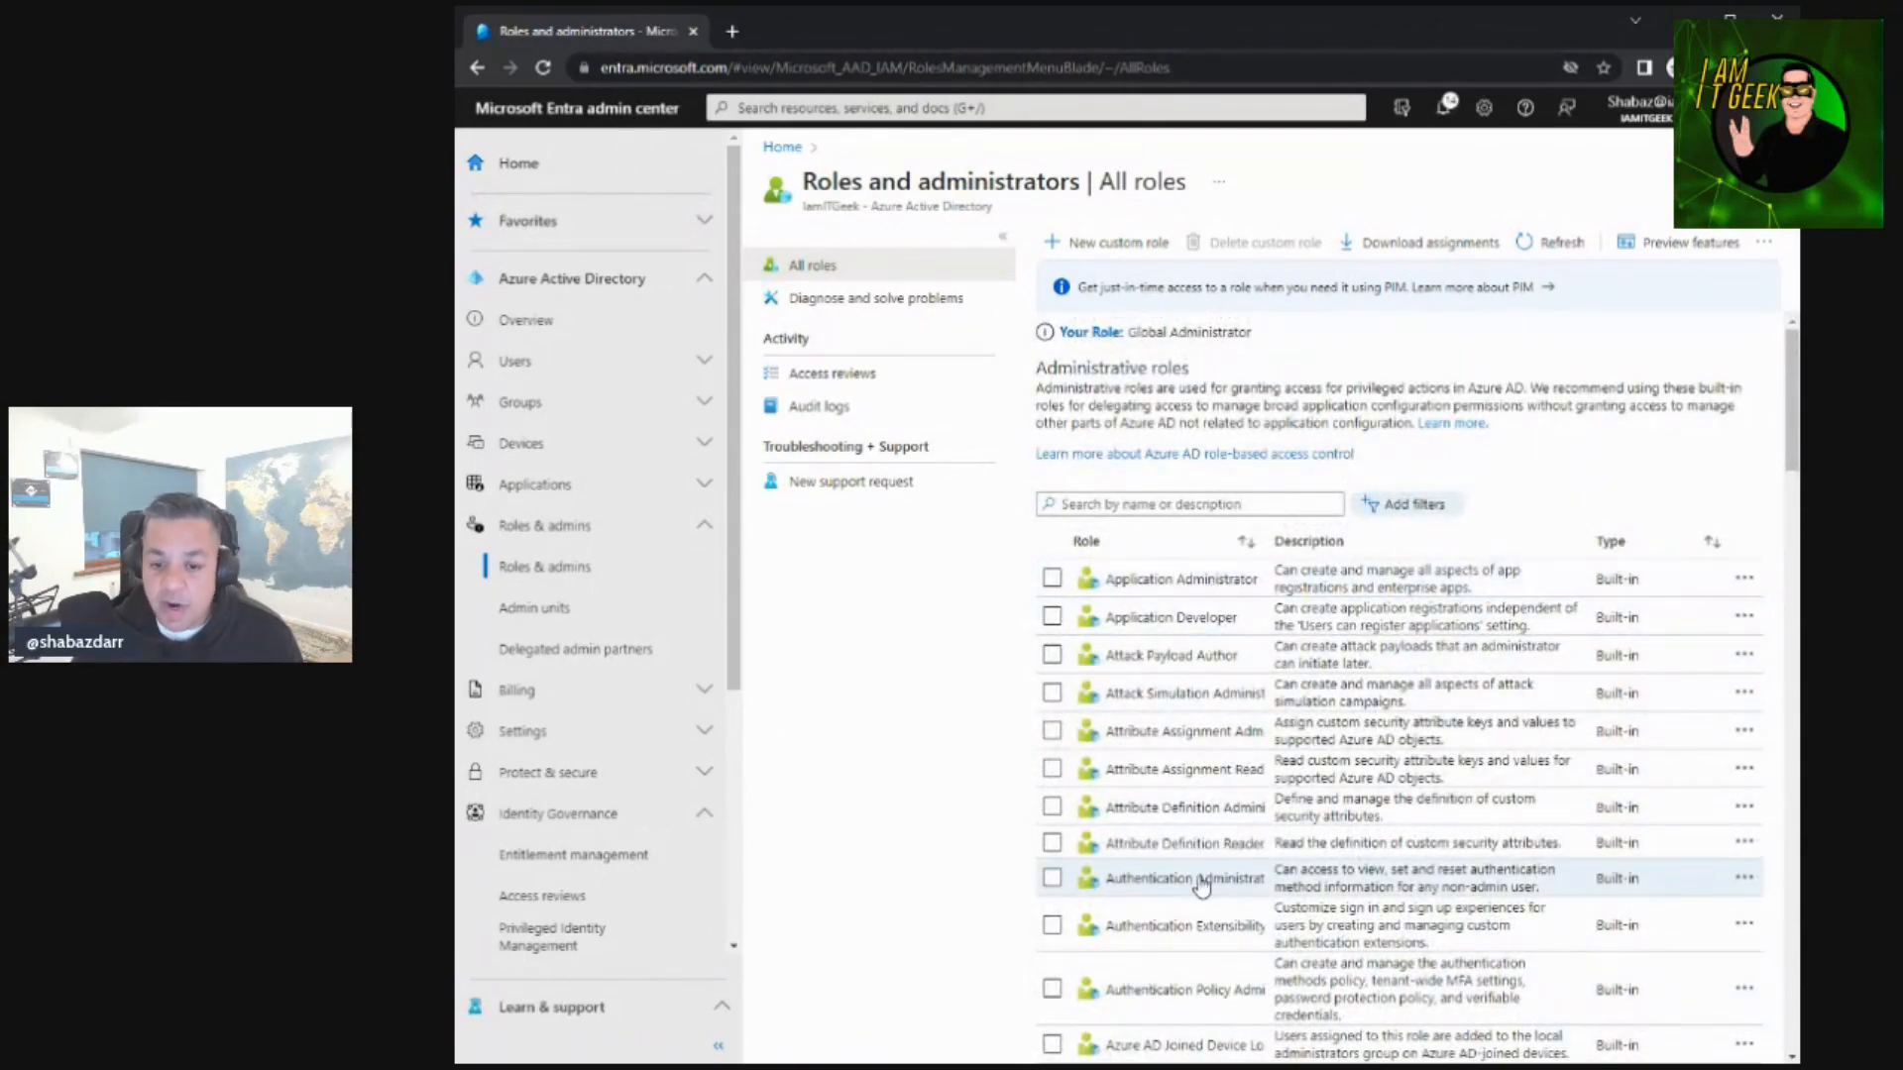
{"action": "scroll", "coordinate": [1168, 956], "scroll_direction": "down", "scroll_amount": 1}
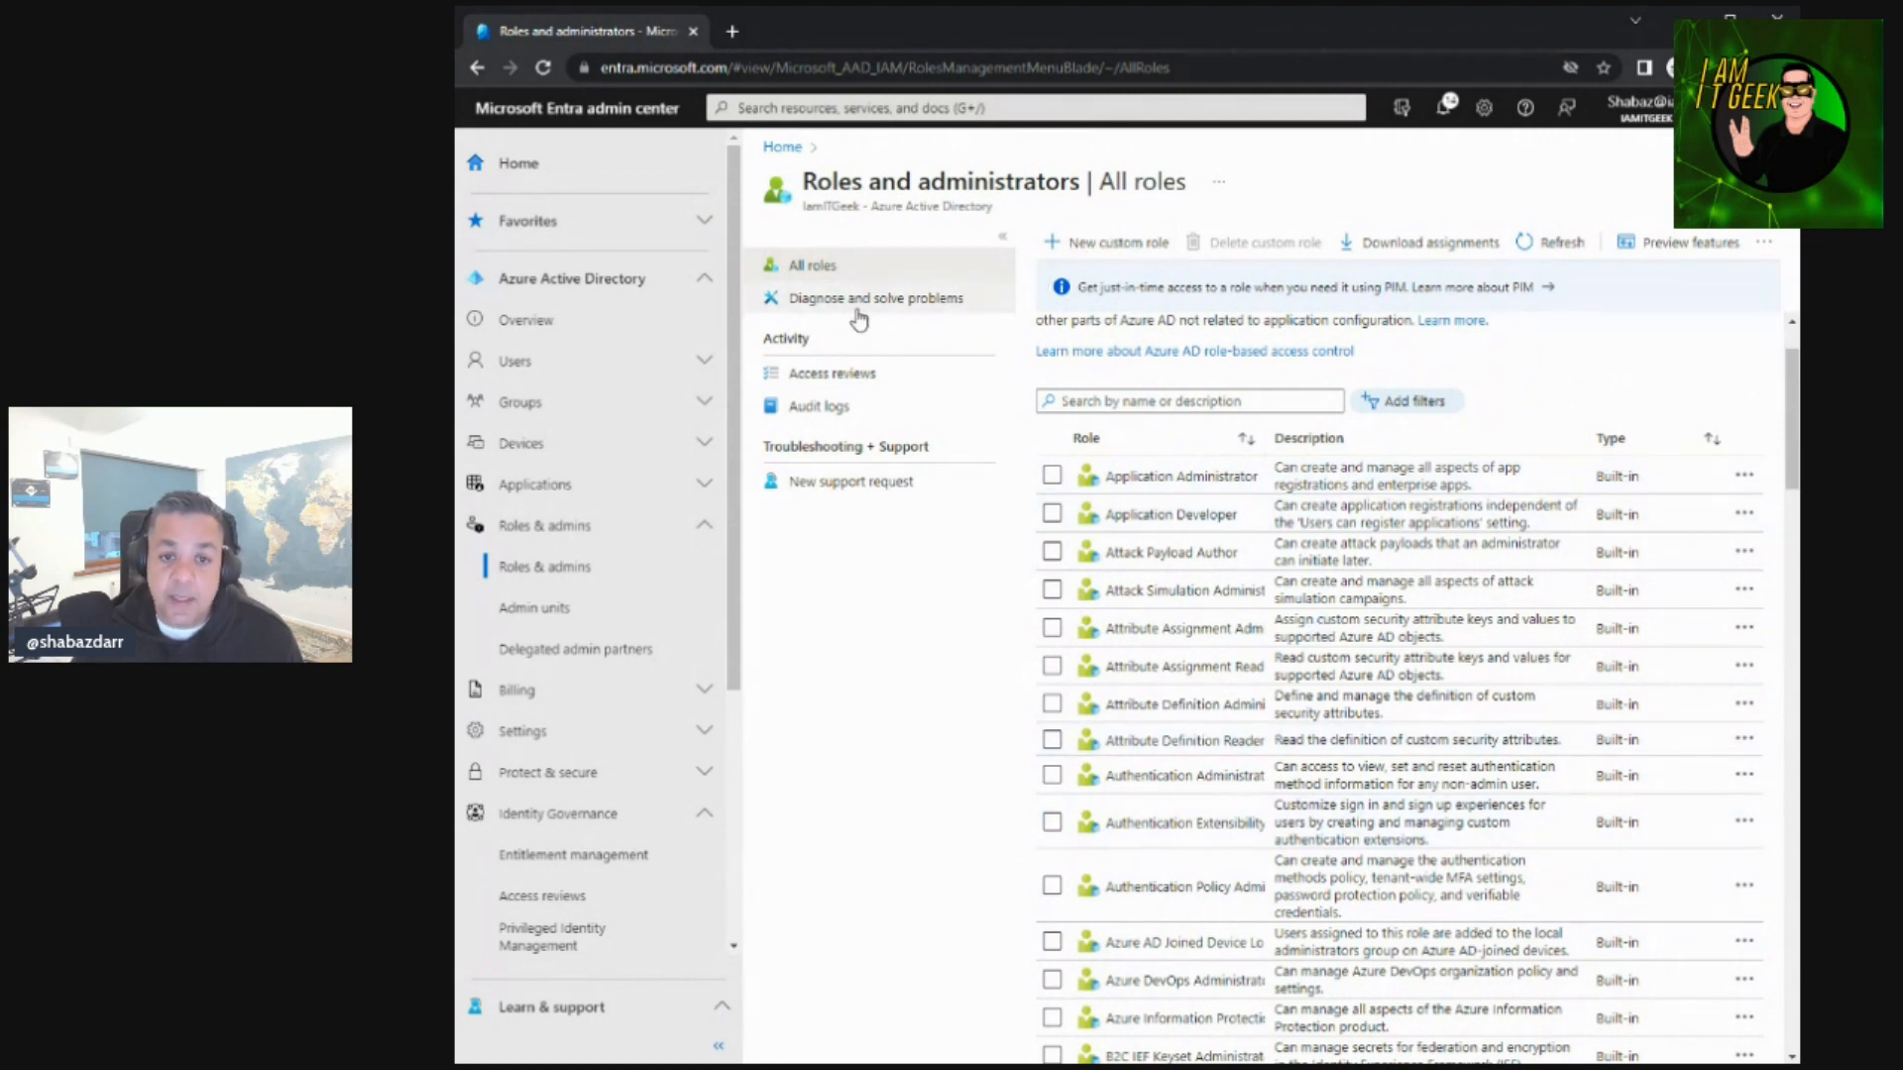
Try setting up an access review for the AVD-Users group with the scope All users, and leave without creating it.
{"action": "left_click", "coordinate": [823, 382]}
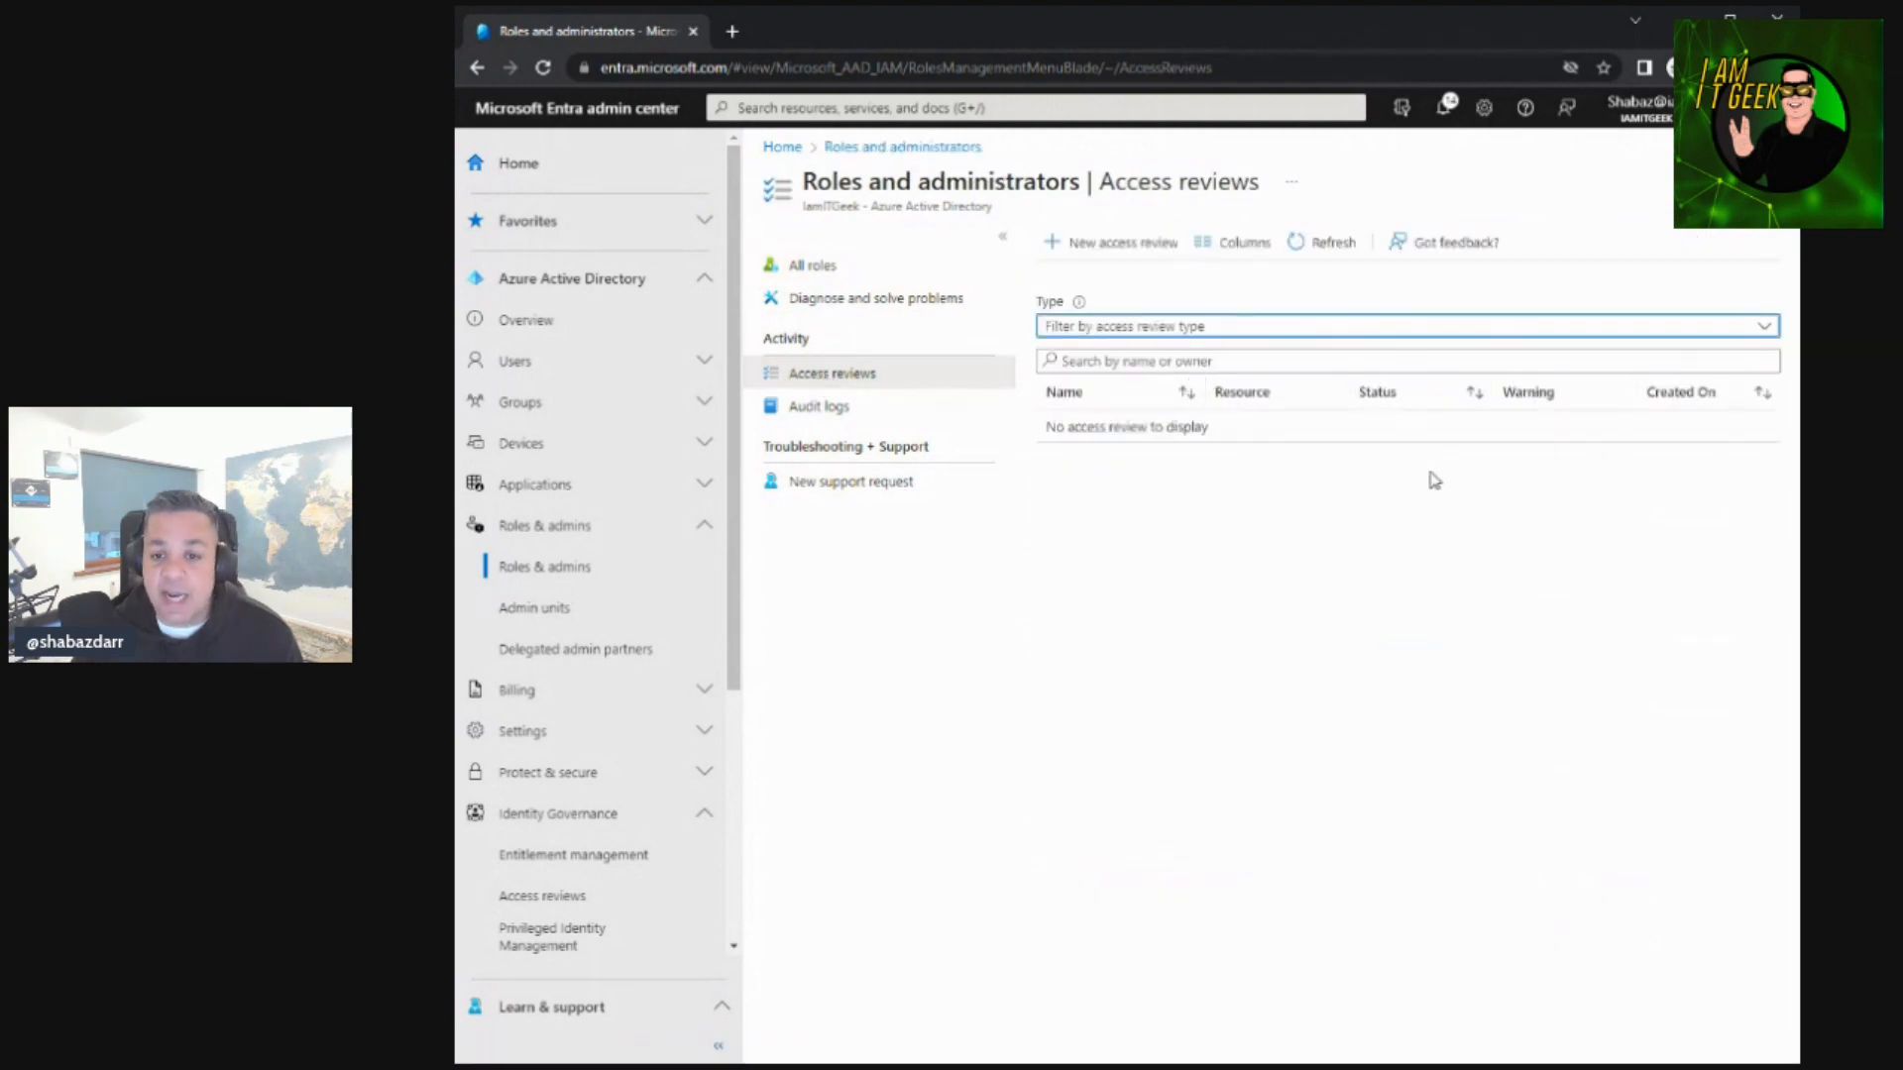
{"action": "left_click", "coordinate": [1138, 259]}
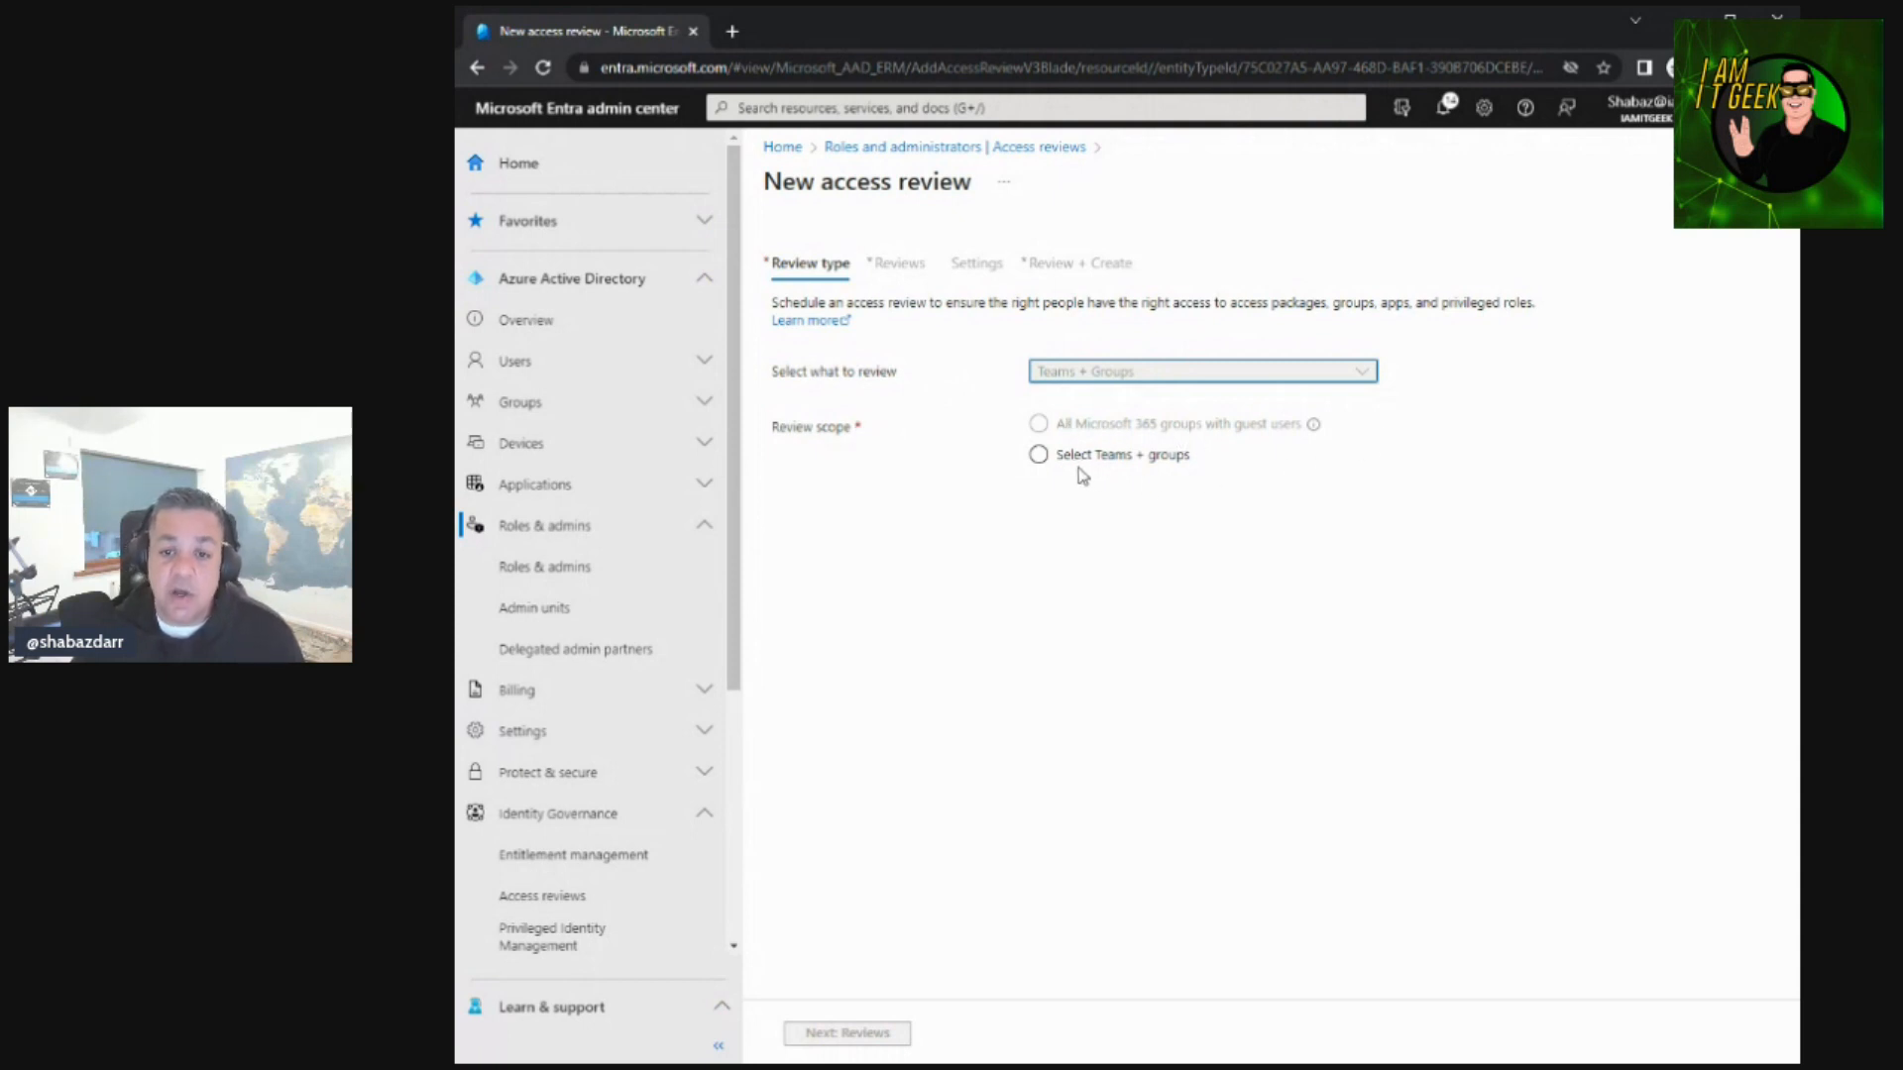
{"action": "left_click", "coordinate": [1039, 456]}
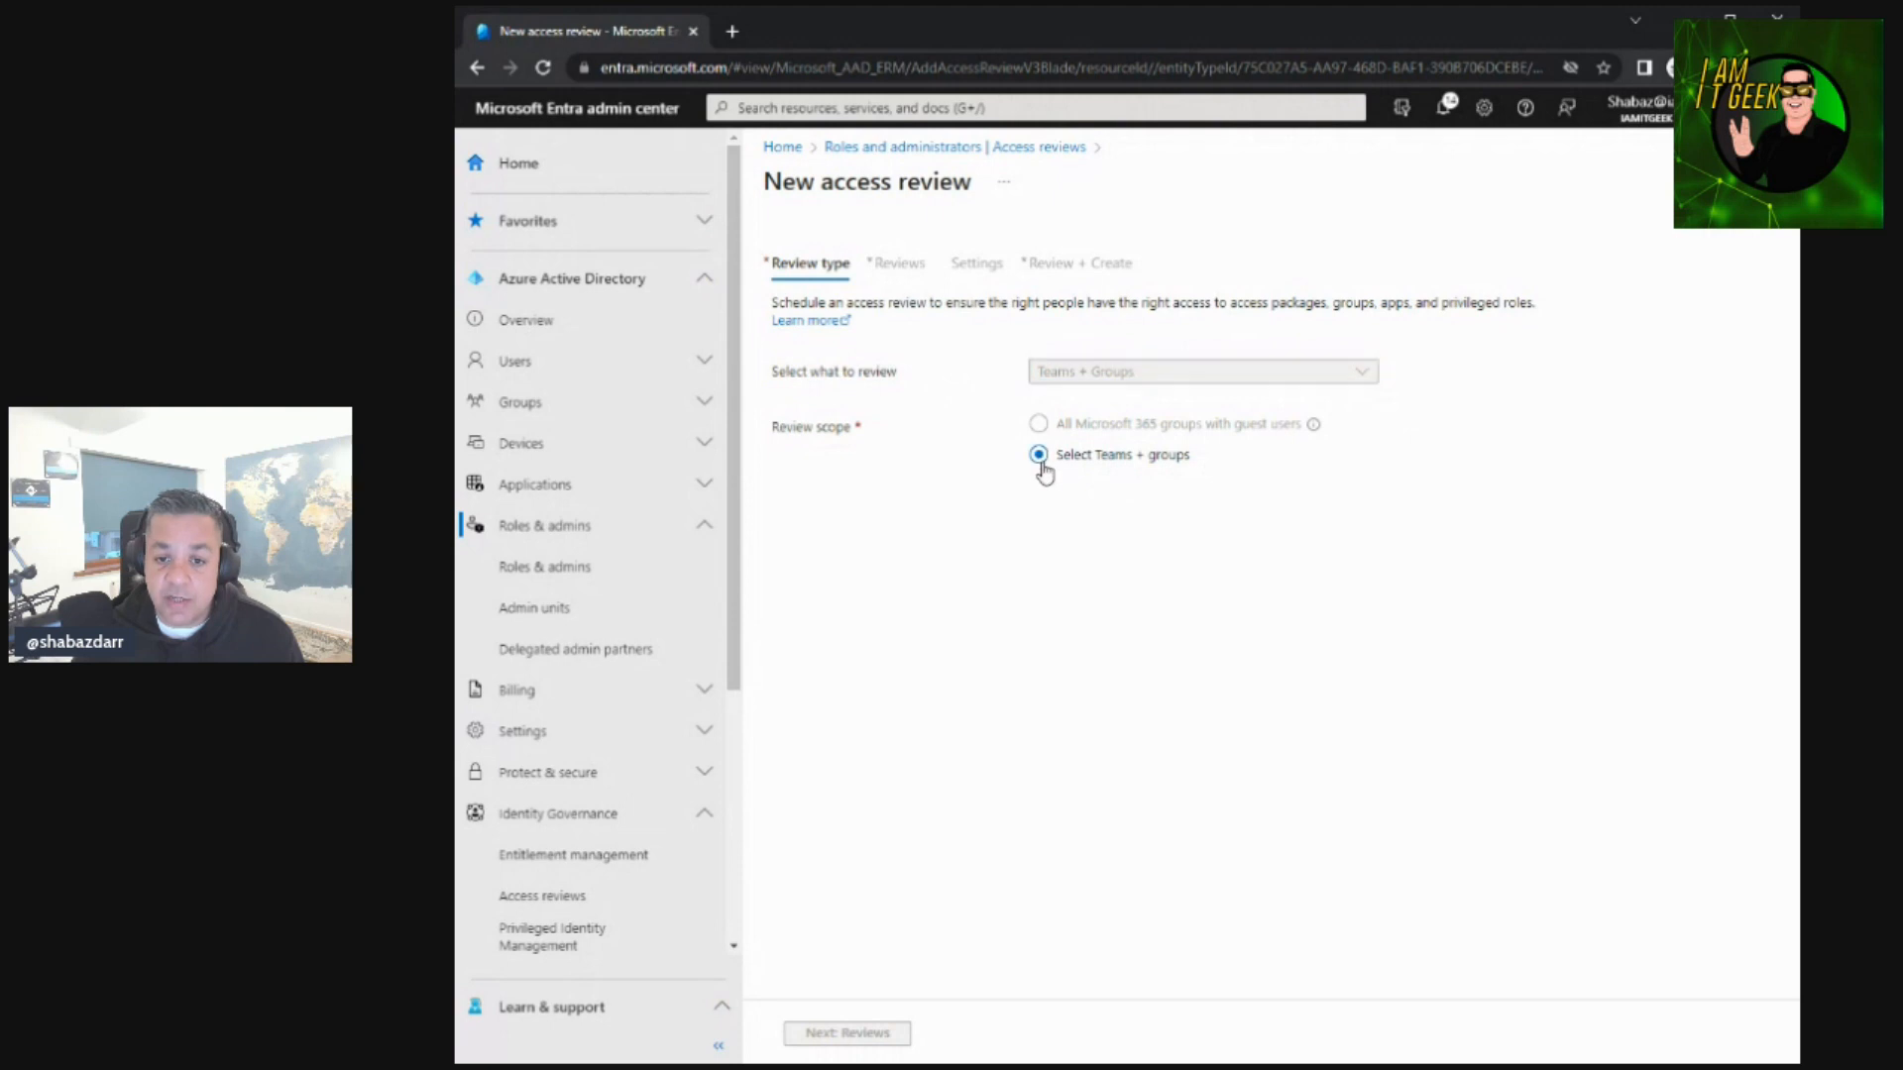
{"action": "left_click", "coordinate": [1080, 506]}
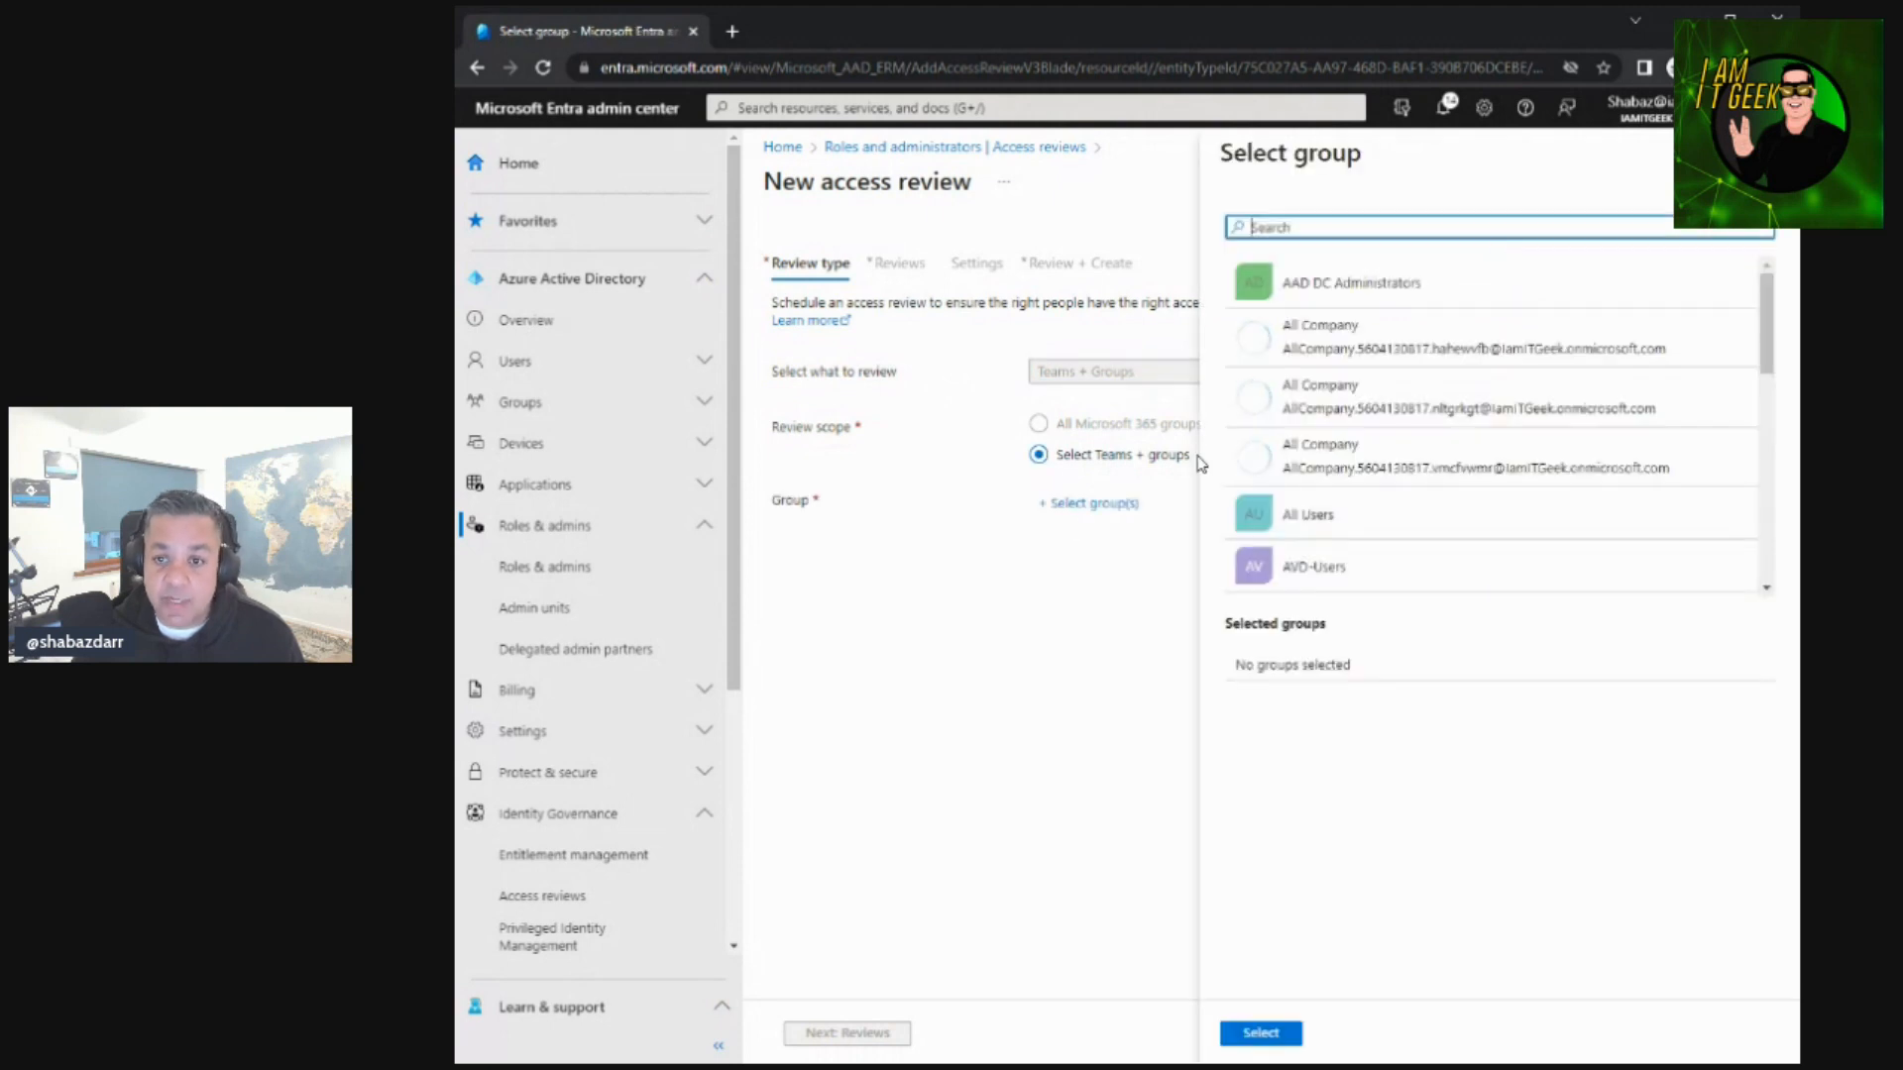
{"action": "left_click", "coordinate": [1321, 567]}
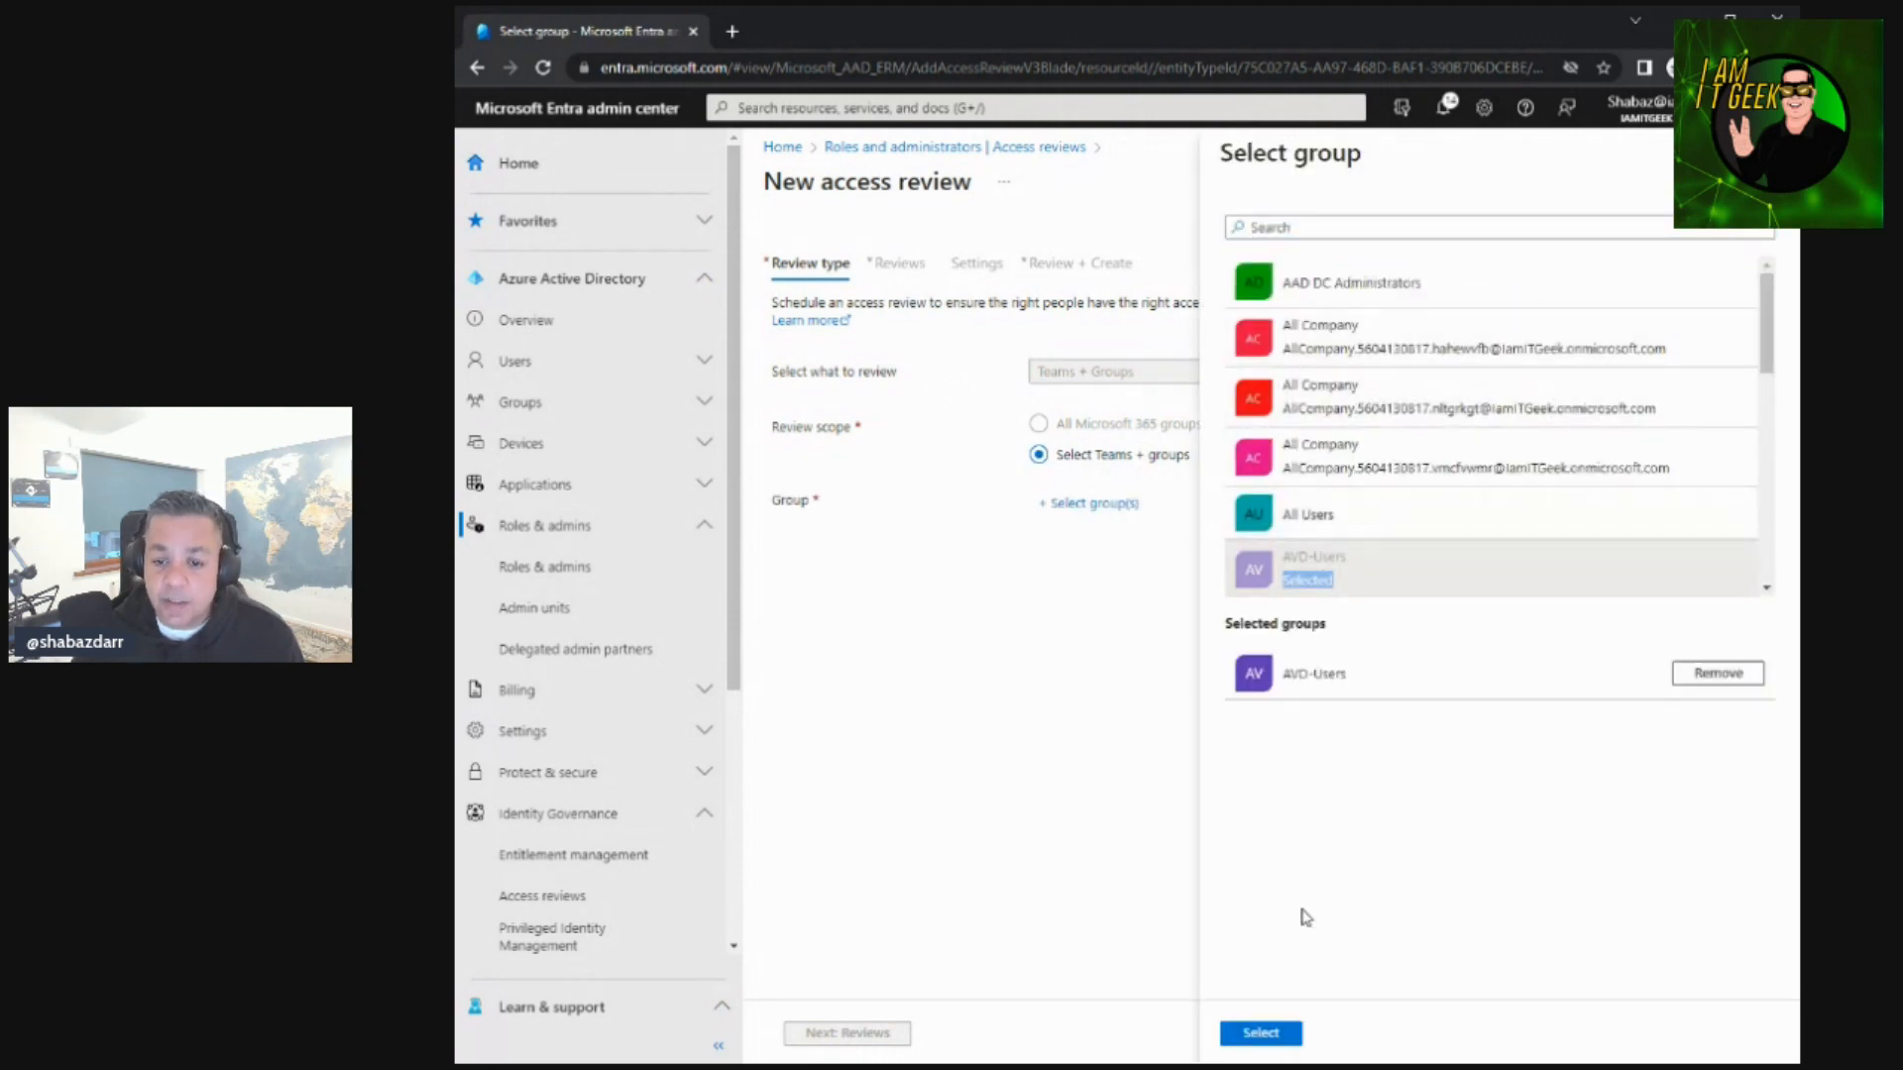
{"action": "left_click", "coordinate": [1279, 1036]}
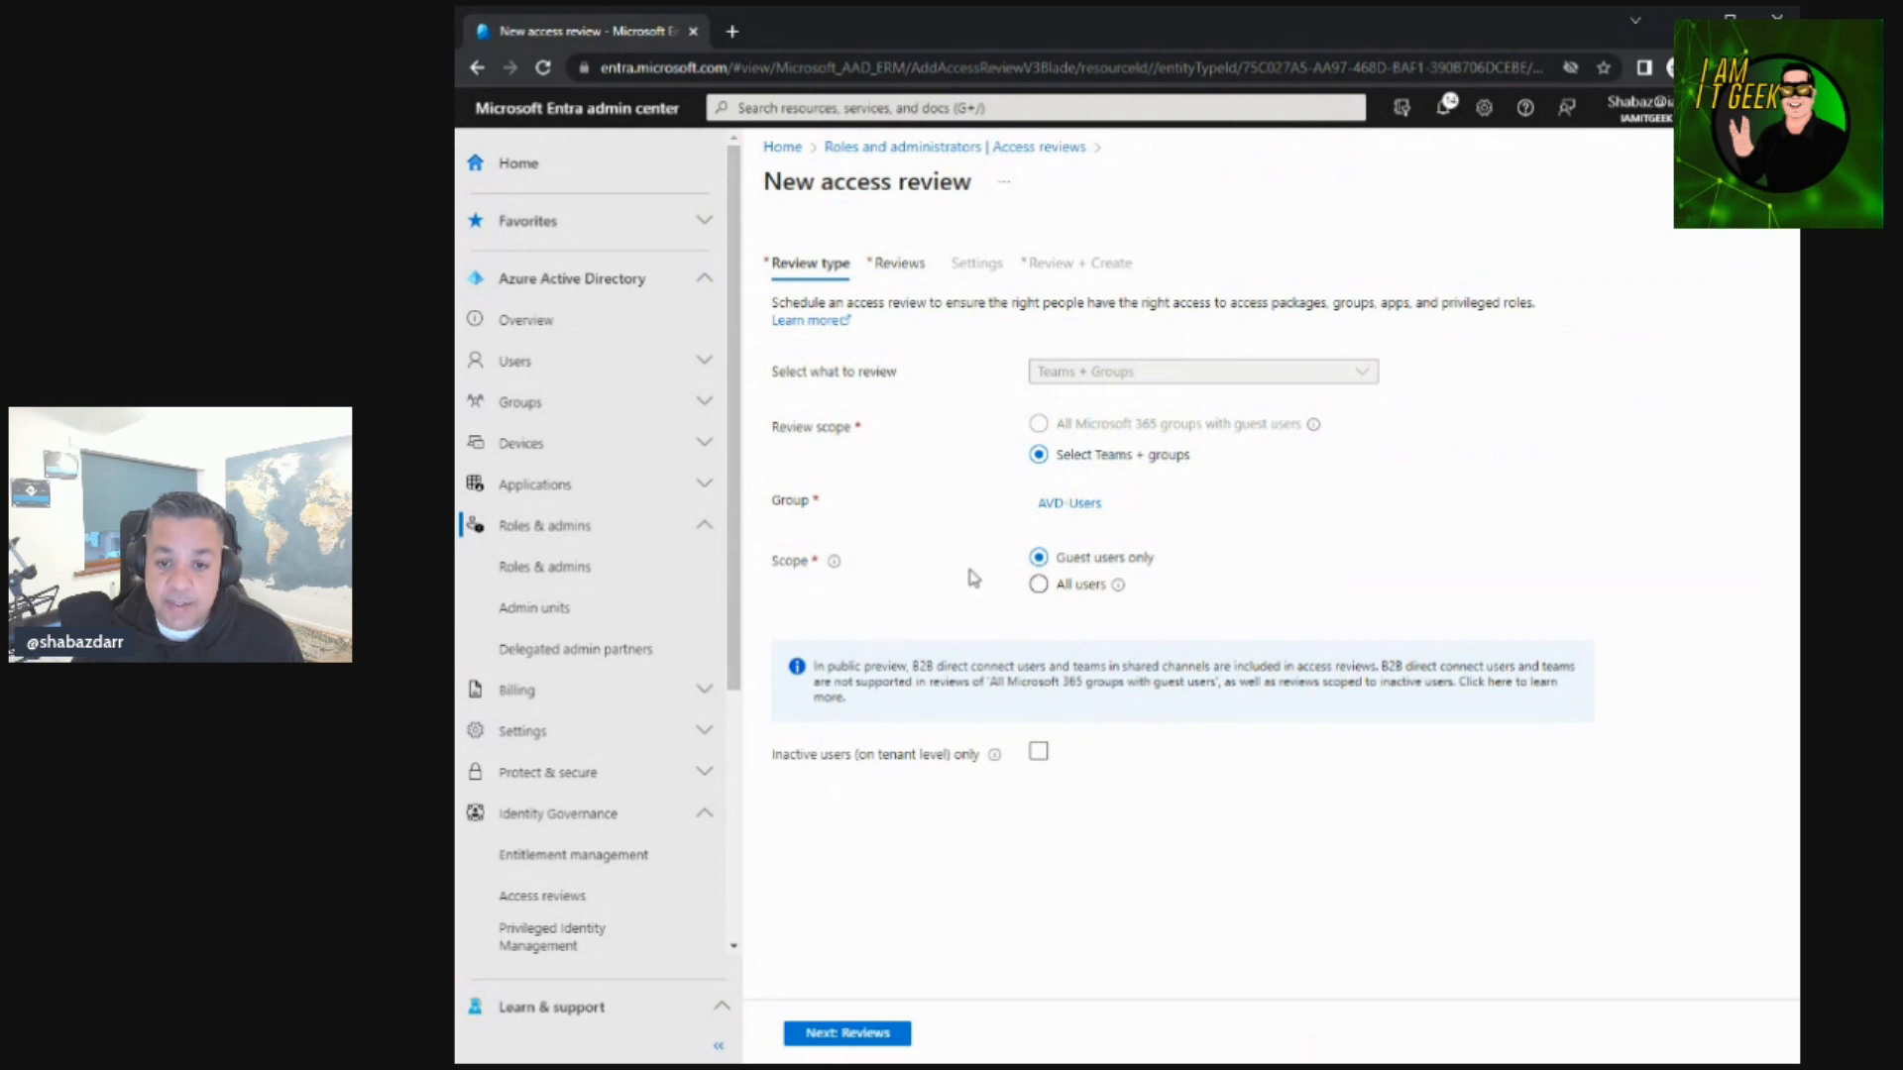
{"action": "left_click", "coordinate": [1041, 588]}
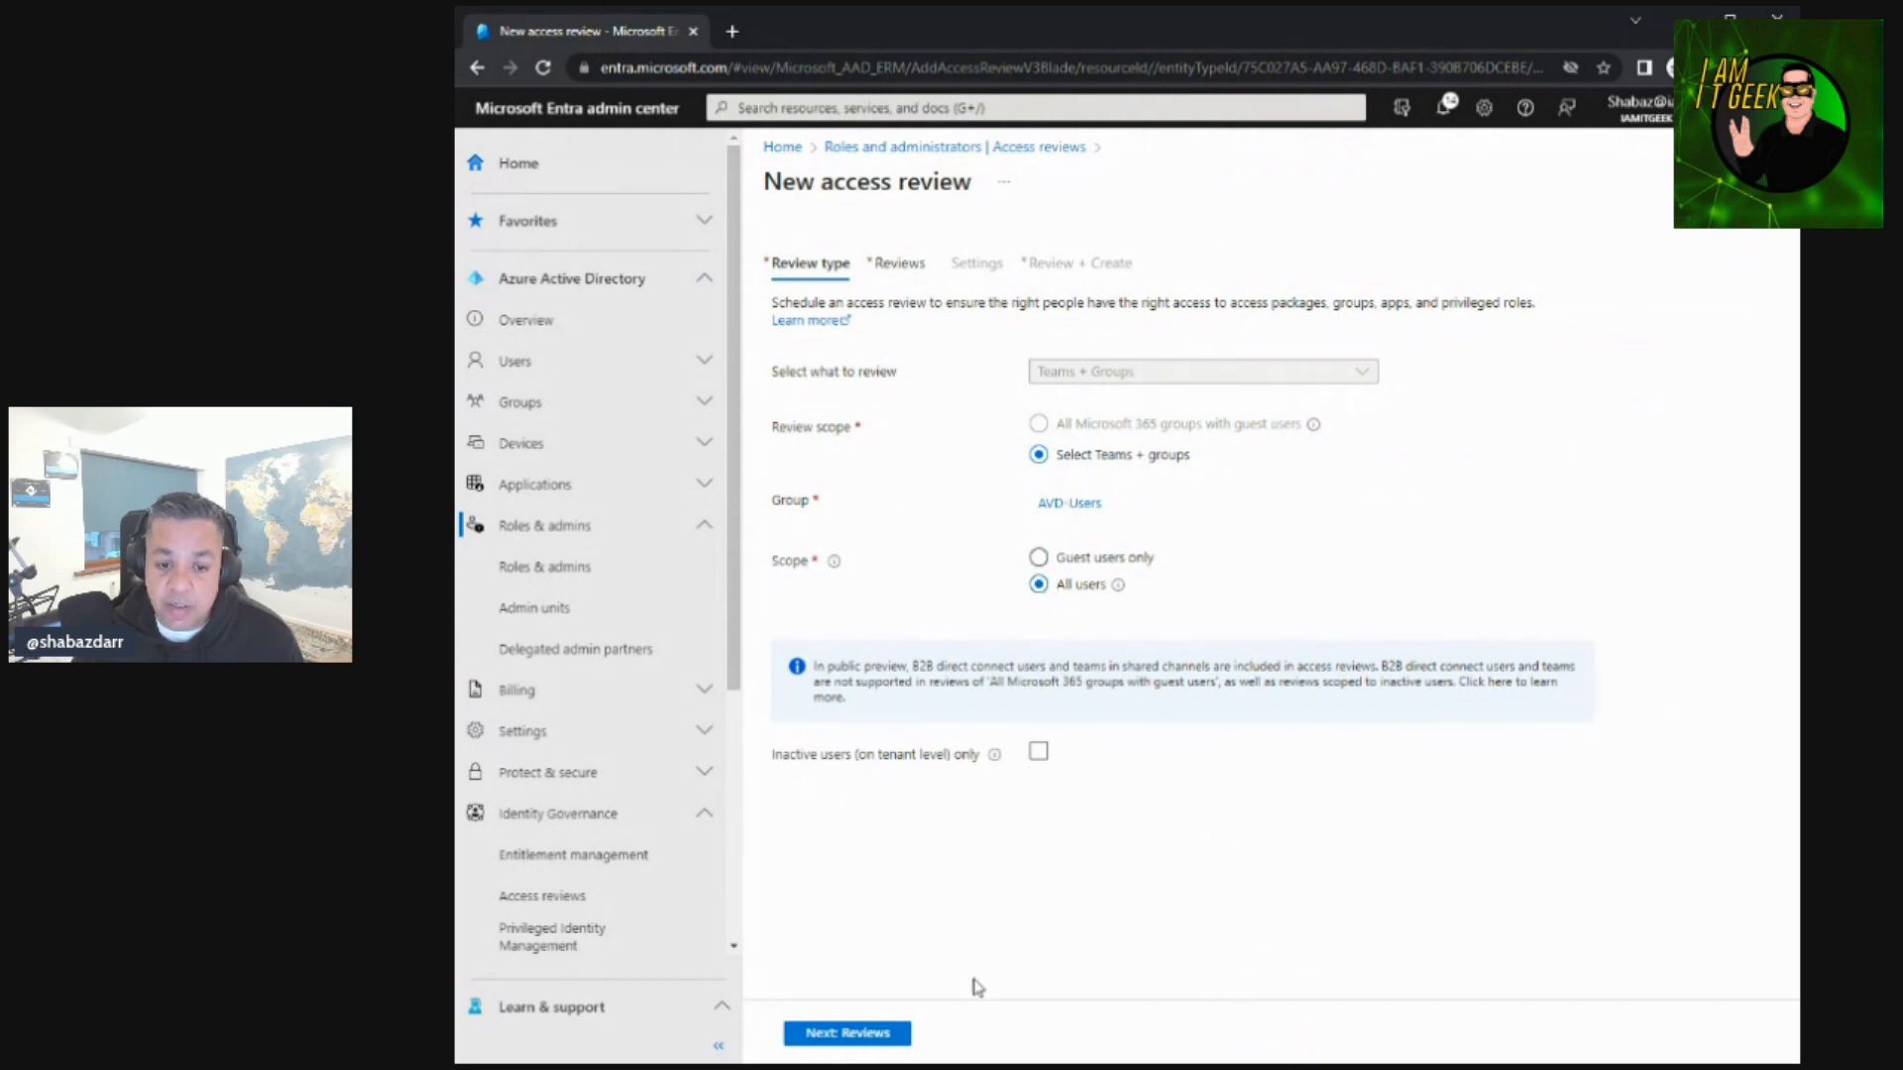
{"action": "left_click", "coordinate": [884, 1034]}
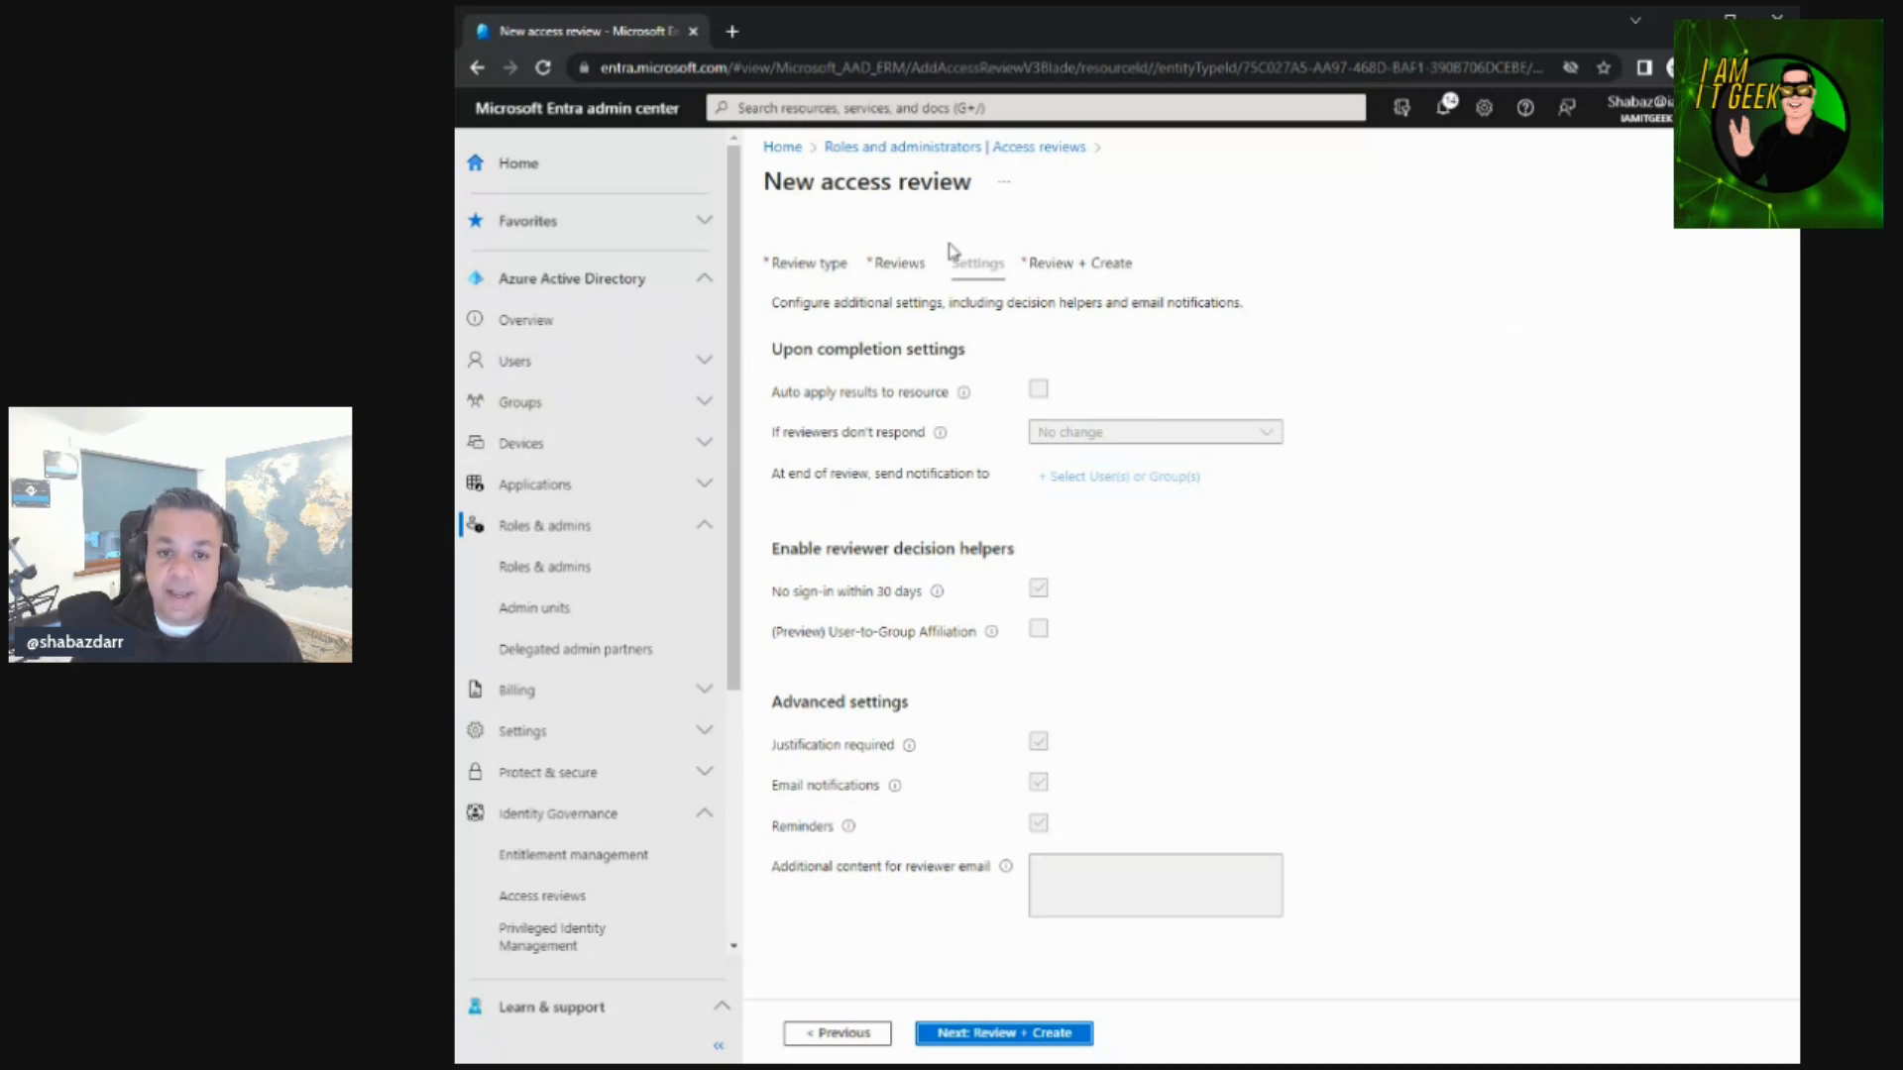
{"action": "left_click", "coordinate": [970, 148]}
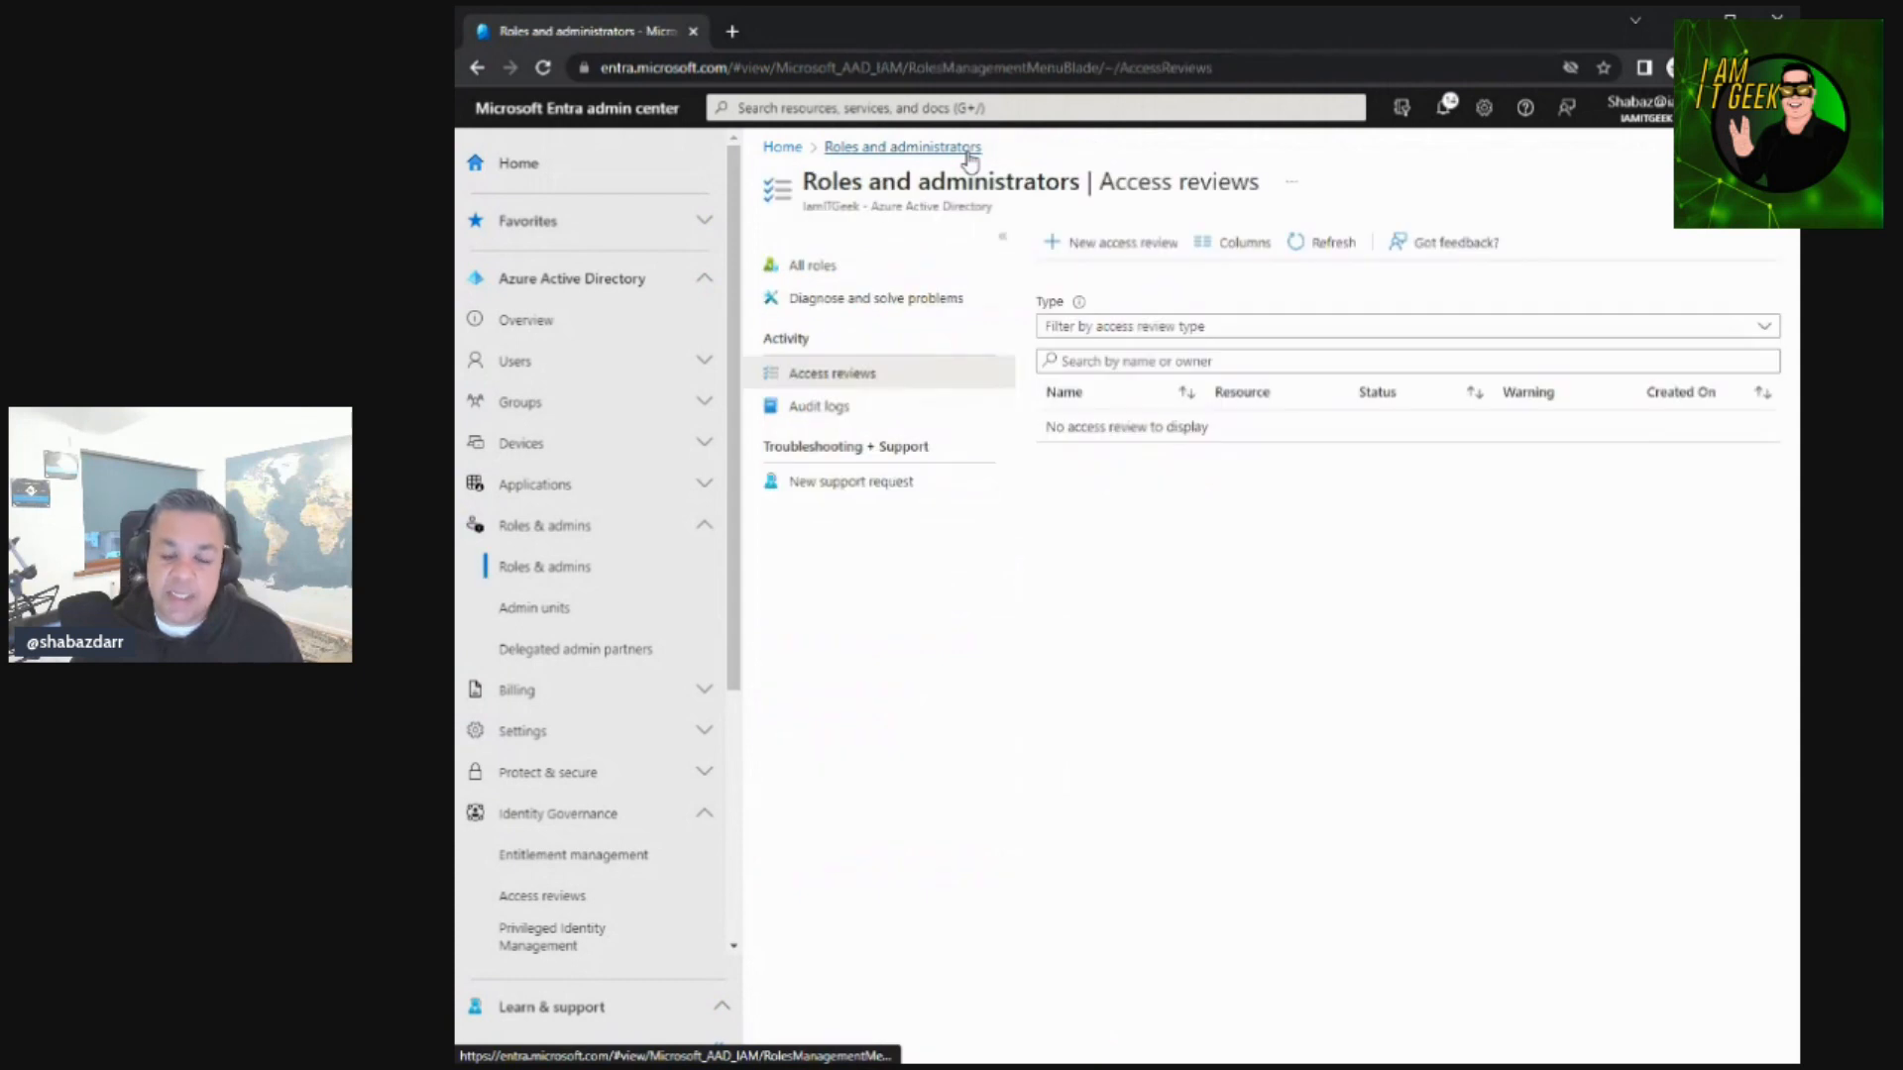
View the Privileged Identity Management quick start page and return to the list of all roles.
{"action": "left_click", "coordinate": [548, 939]}
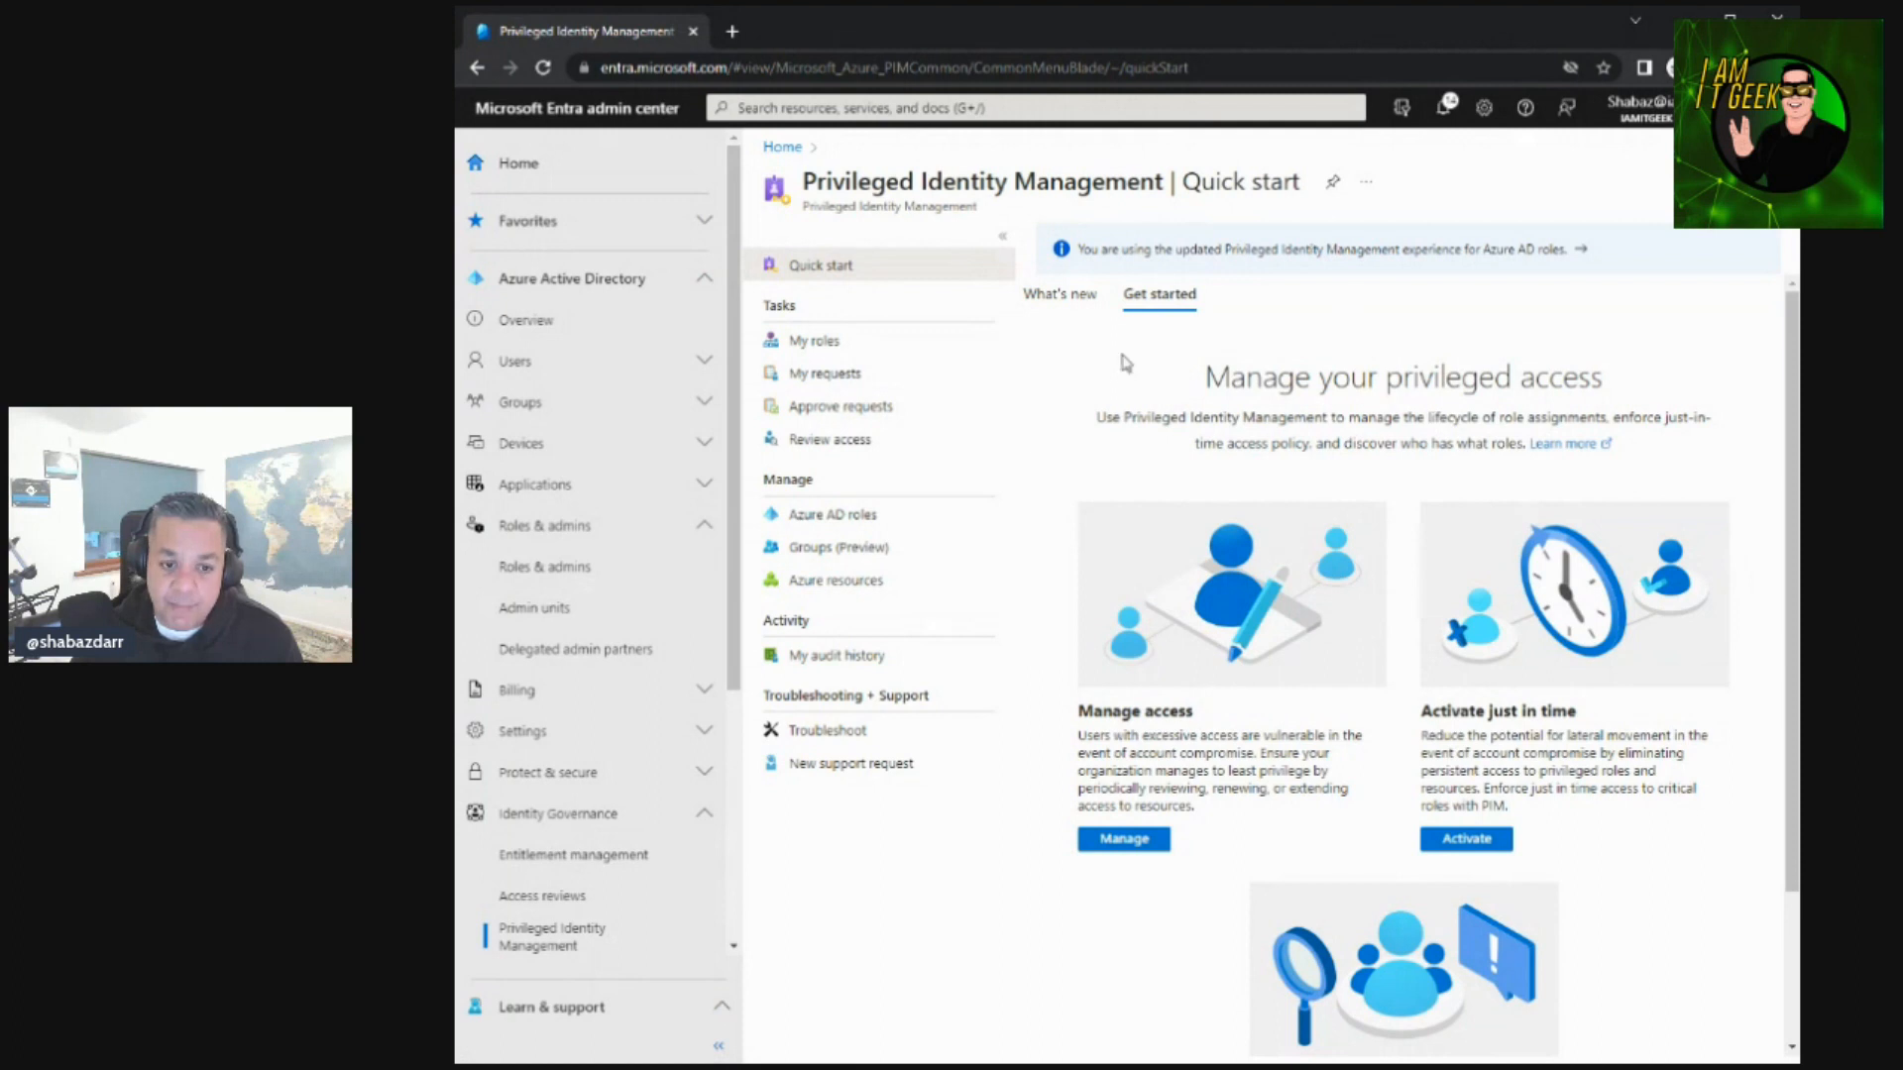
{"action": "left_click", "coordinate": [583, 566]}
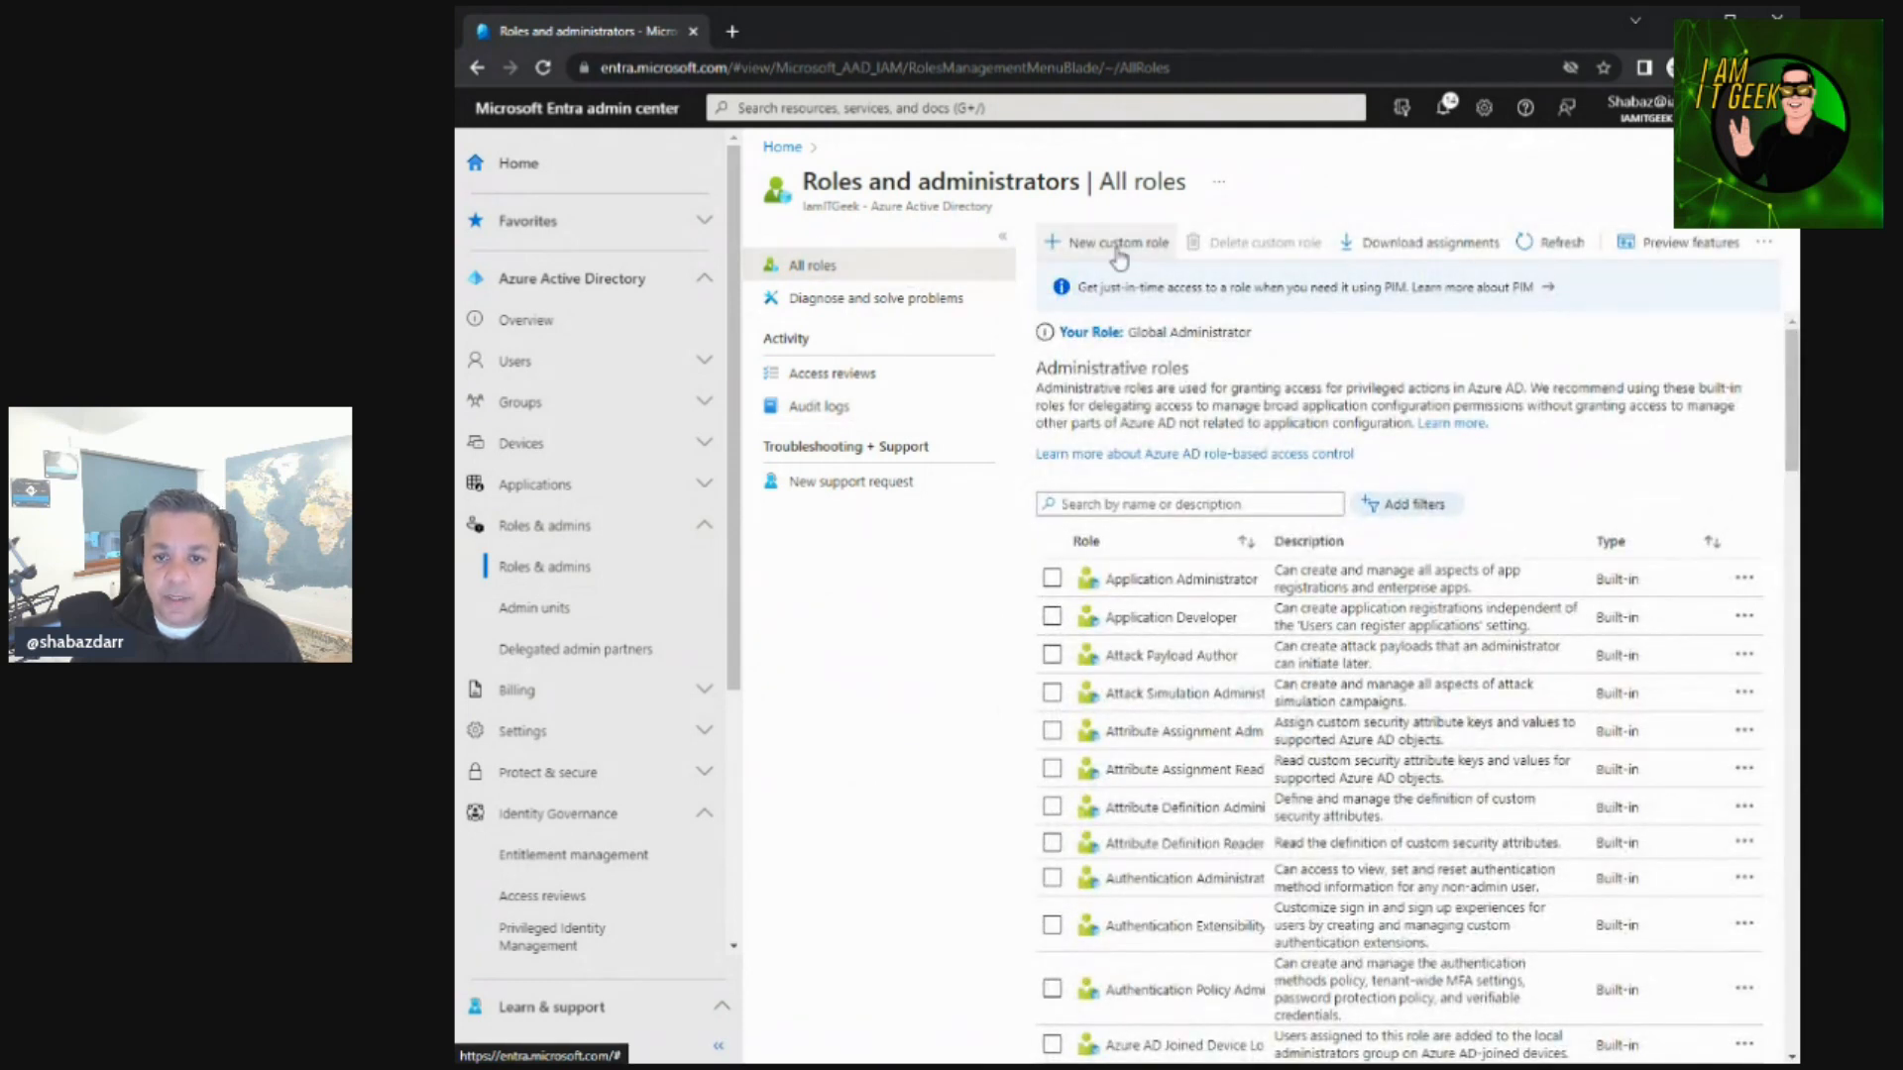
Start a custom role from scratch named "I Am IT Geek Custom Role" with the description "This role was created as part of a demo".
{"action": "left_click", "coordinate": [1117, 248]}
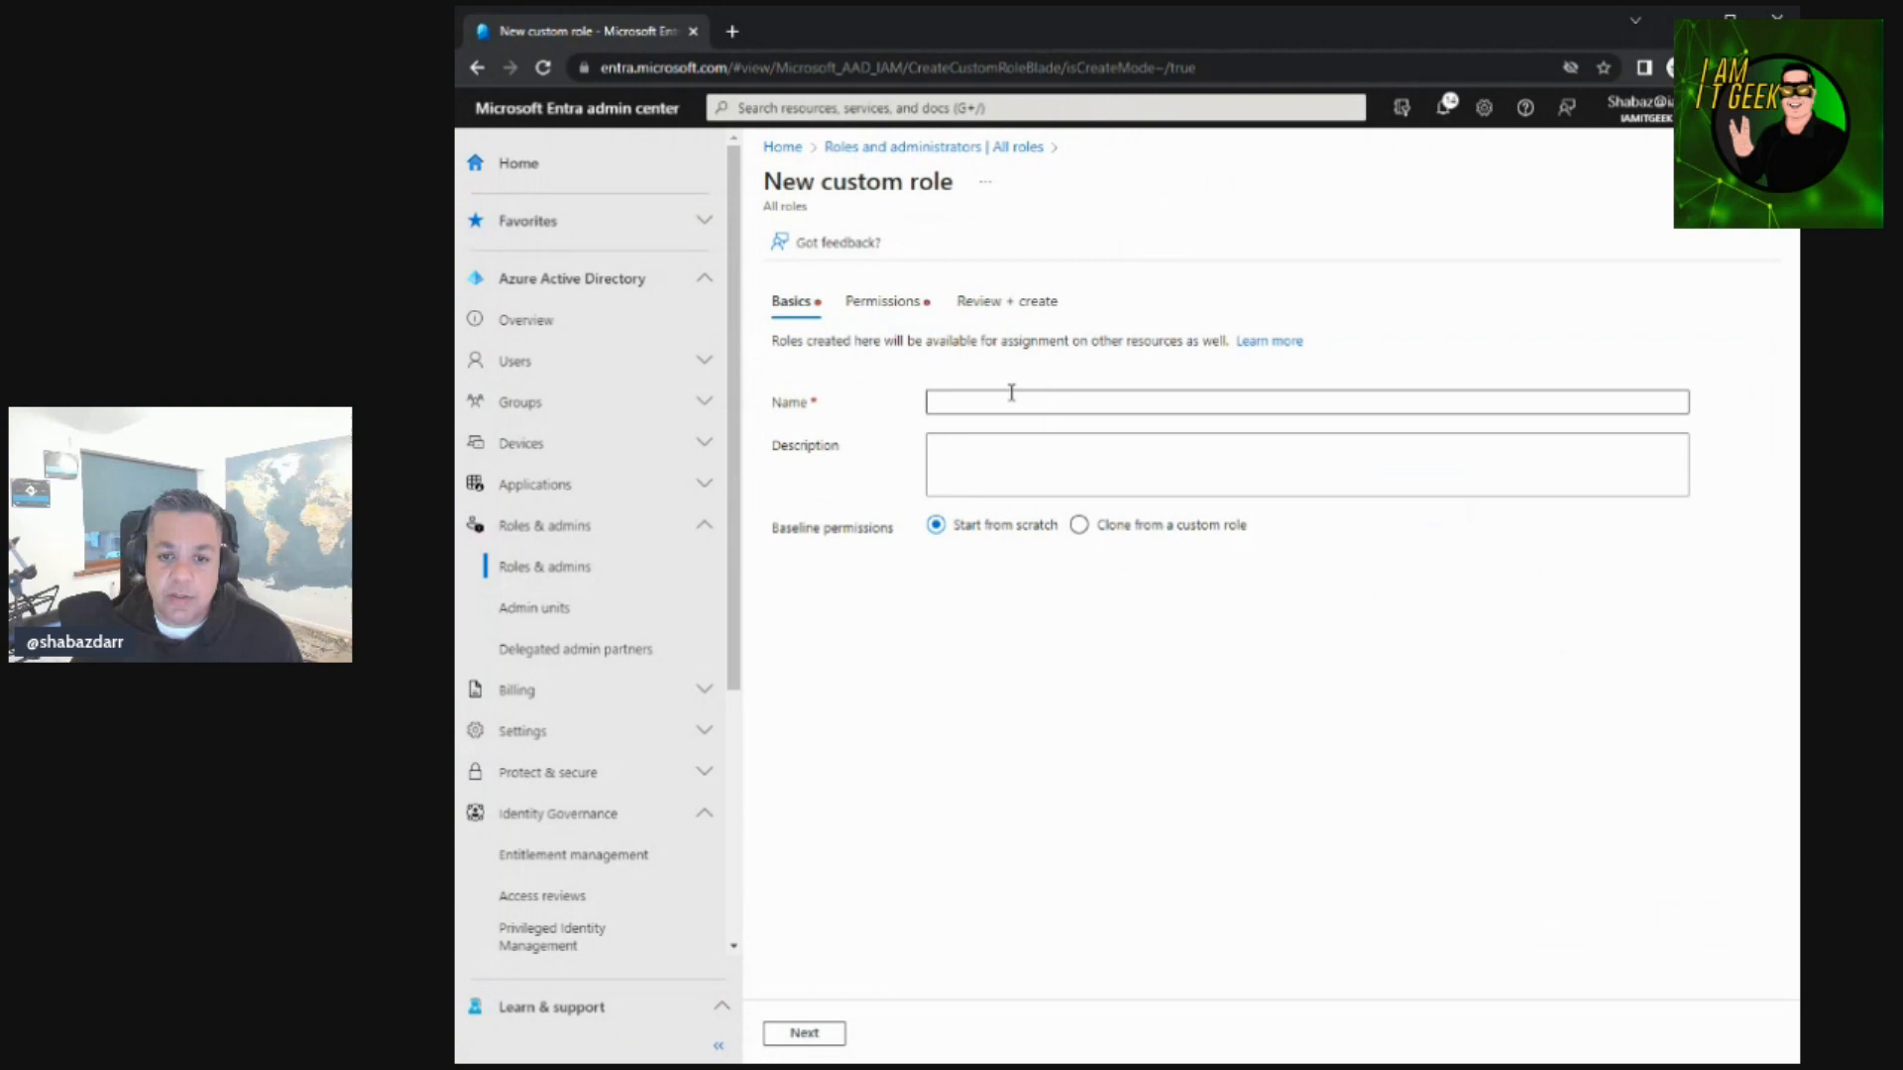
{"action": "left_click", "coordinate": [988, 394]}
{"action": "type", "text": "I Am IT Geek Custom Role"}
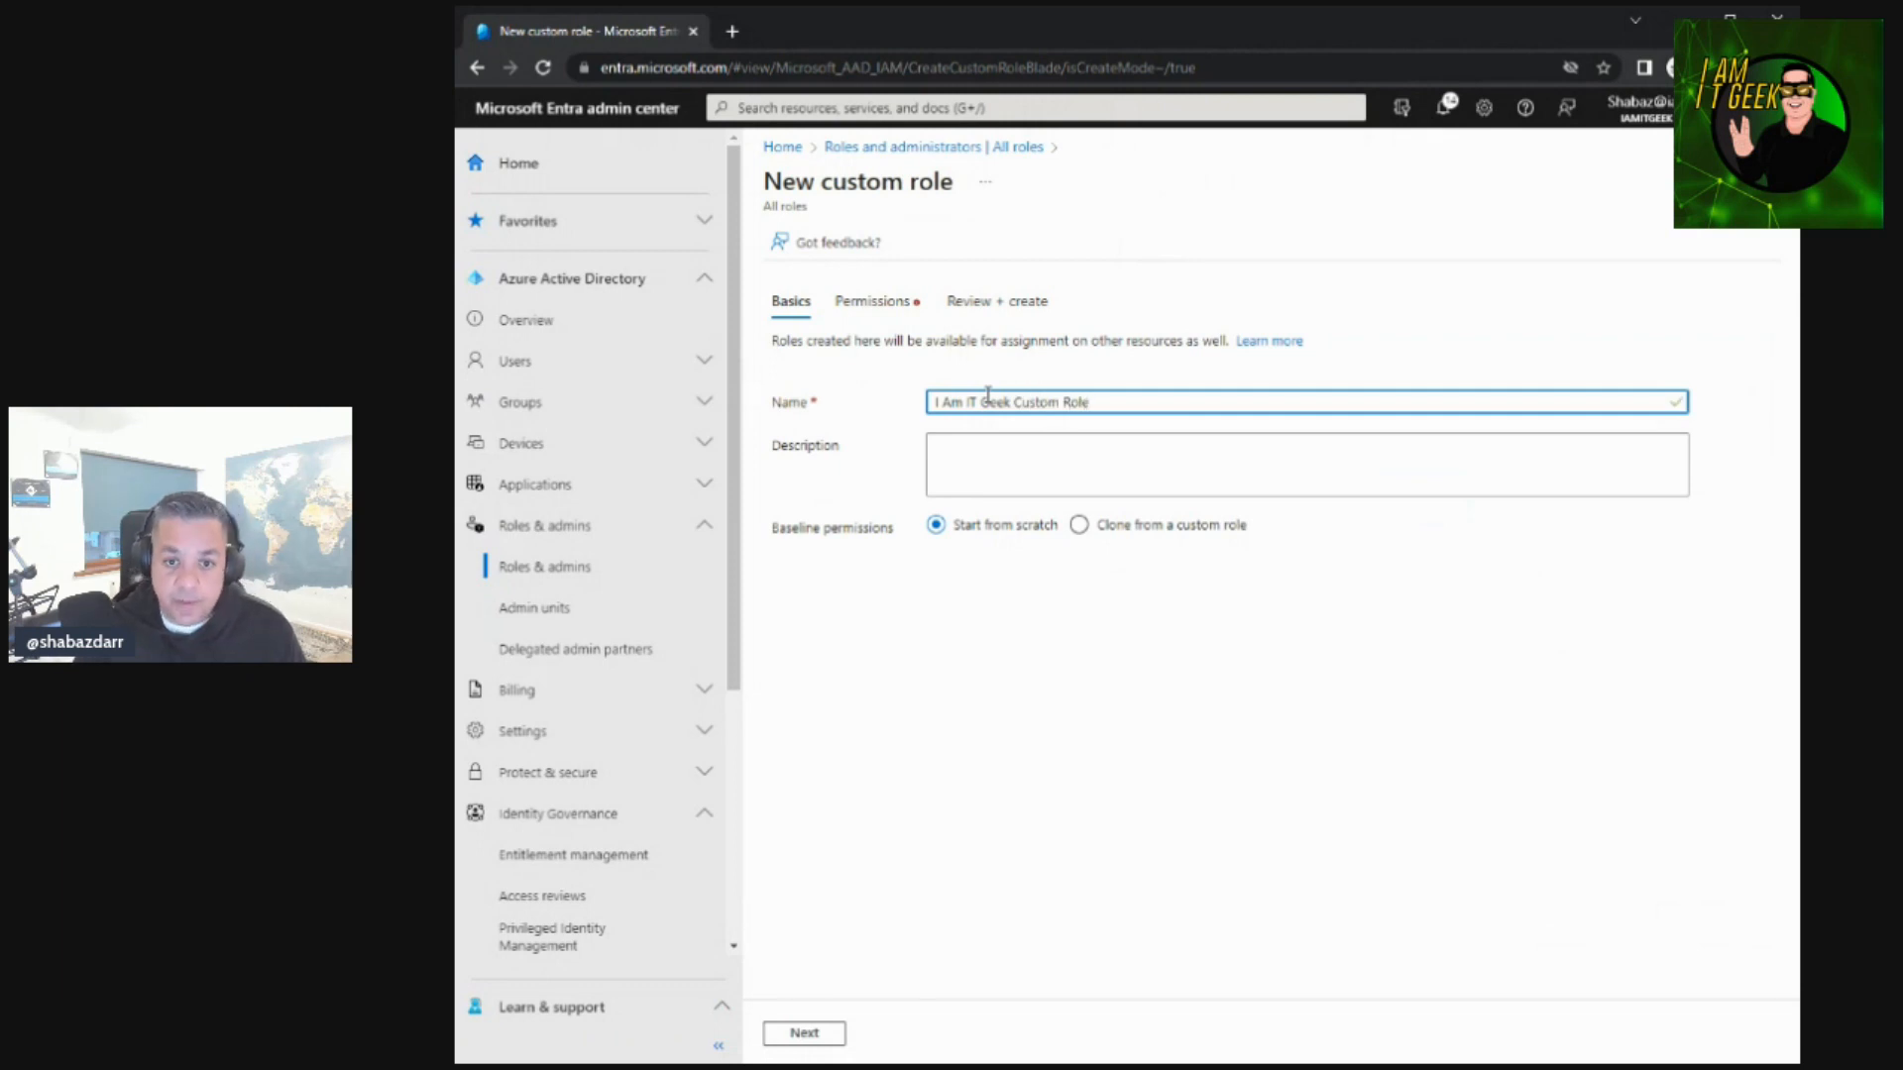
{"action": "left_click", "coordinate": [1003, 440]}
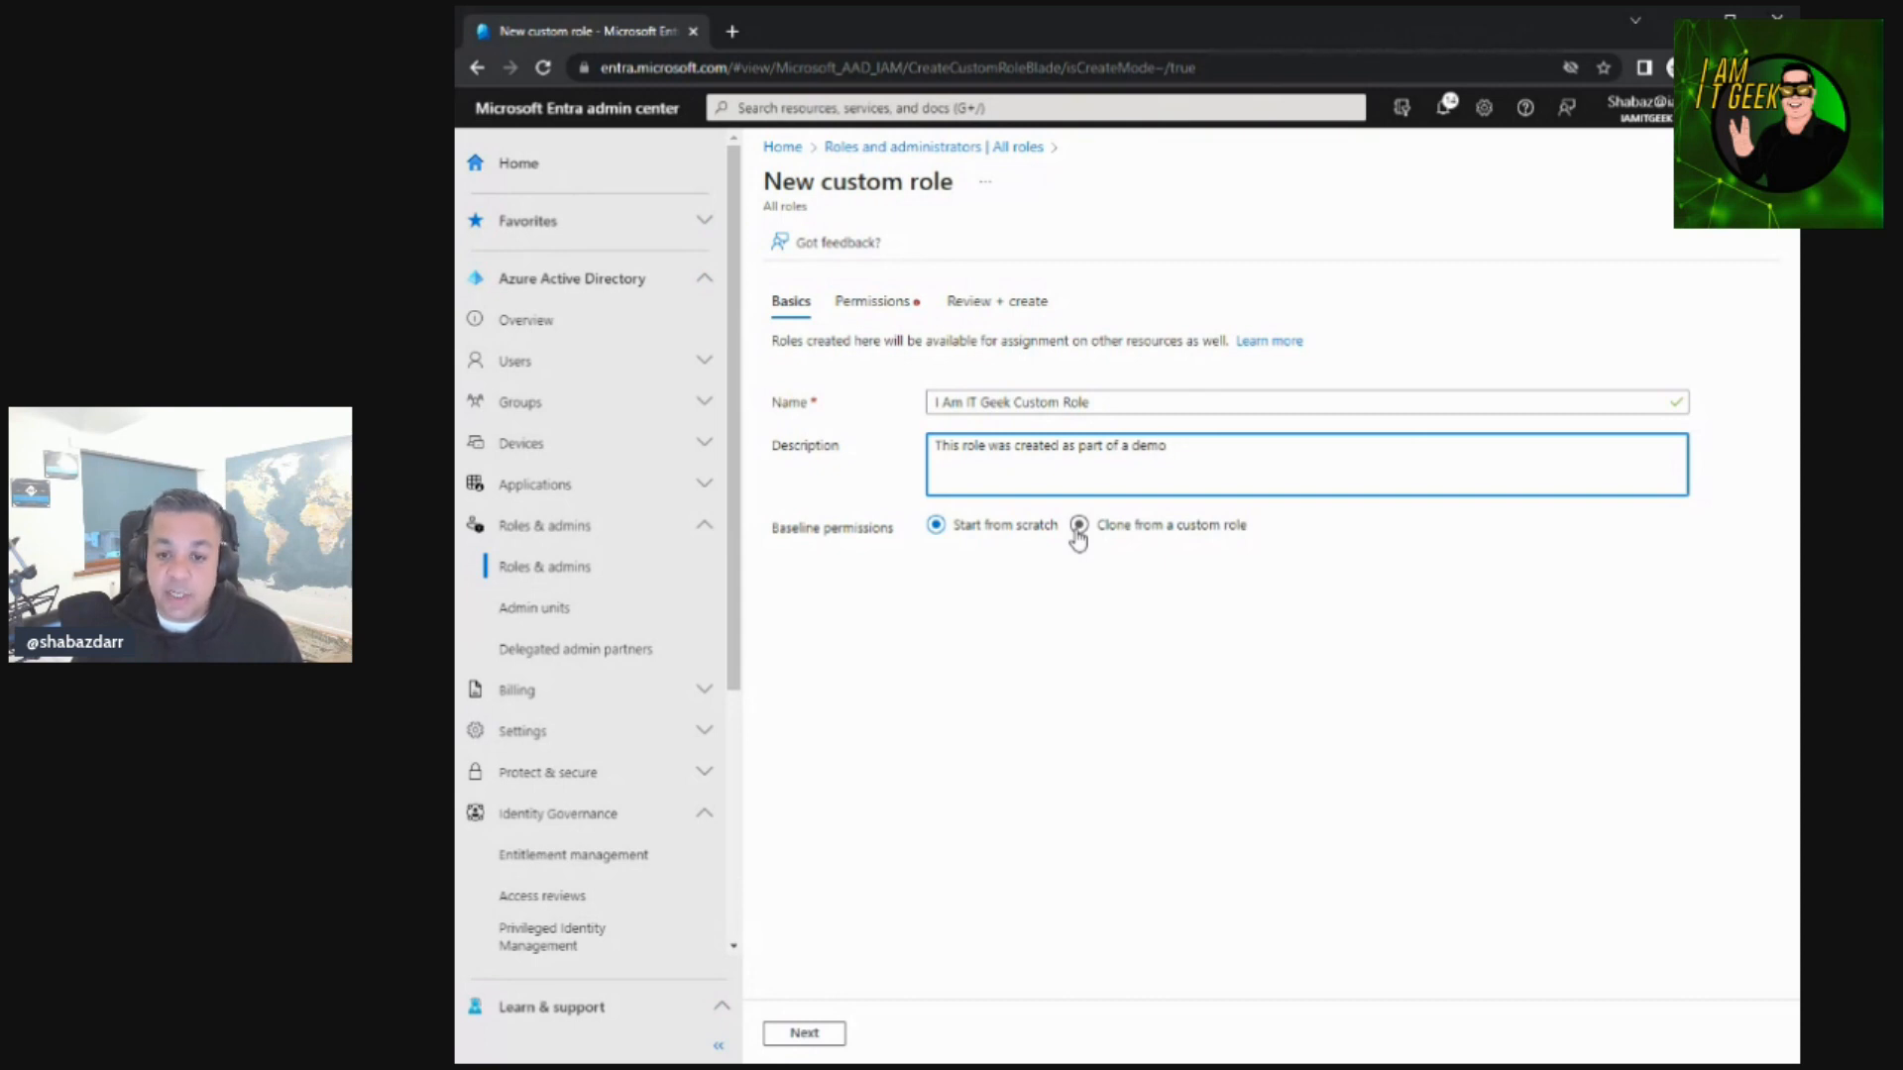
{"action": "left_click", "coordinate": [813, 1037]}
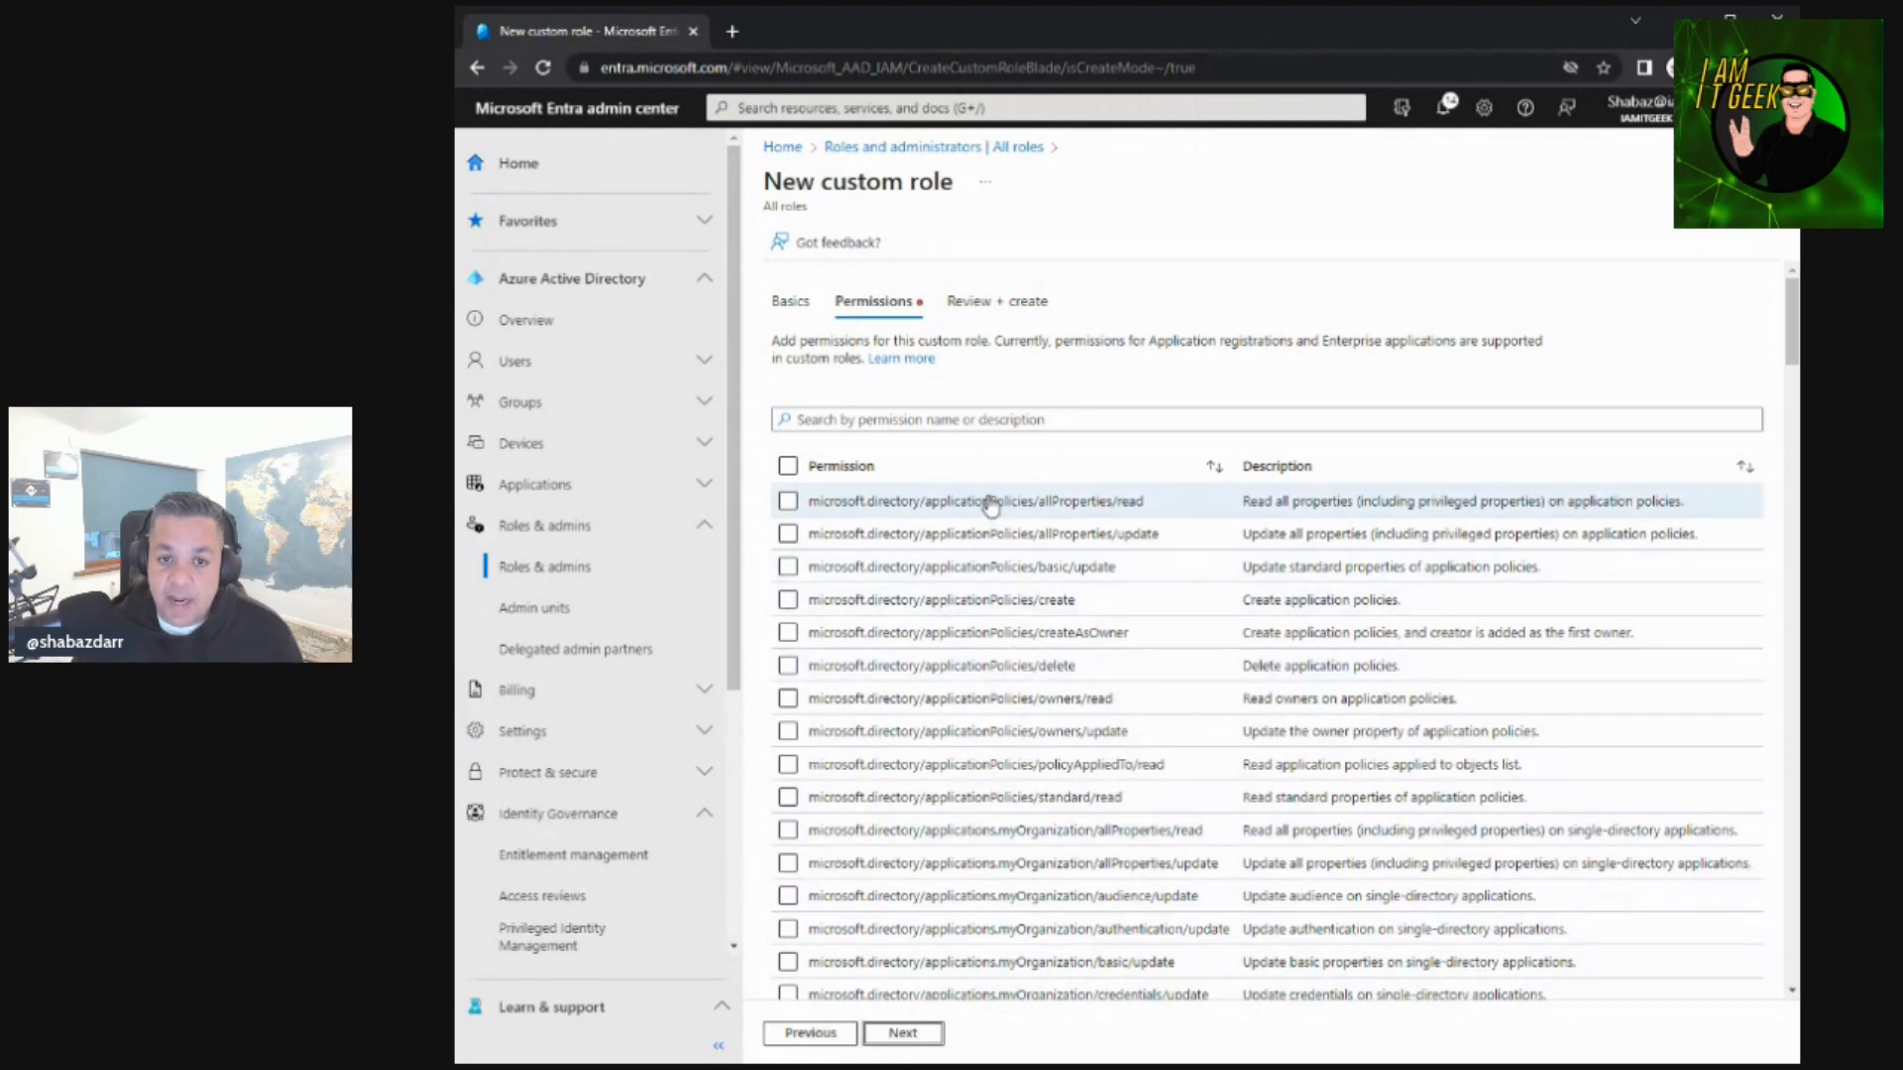
Grant the role the applicationPolicies/allProperties/read, applicationPolicies/owners/read and applications.myOrganization/delete permissions, and create it.
{"action": "scroll", "coordinate": [1095, 540], "scroll_direction": "down", "scroll_amount": 2}
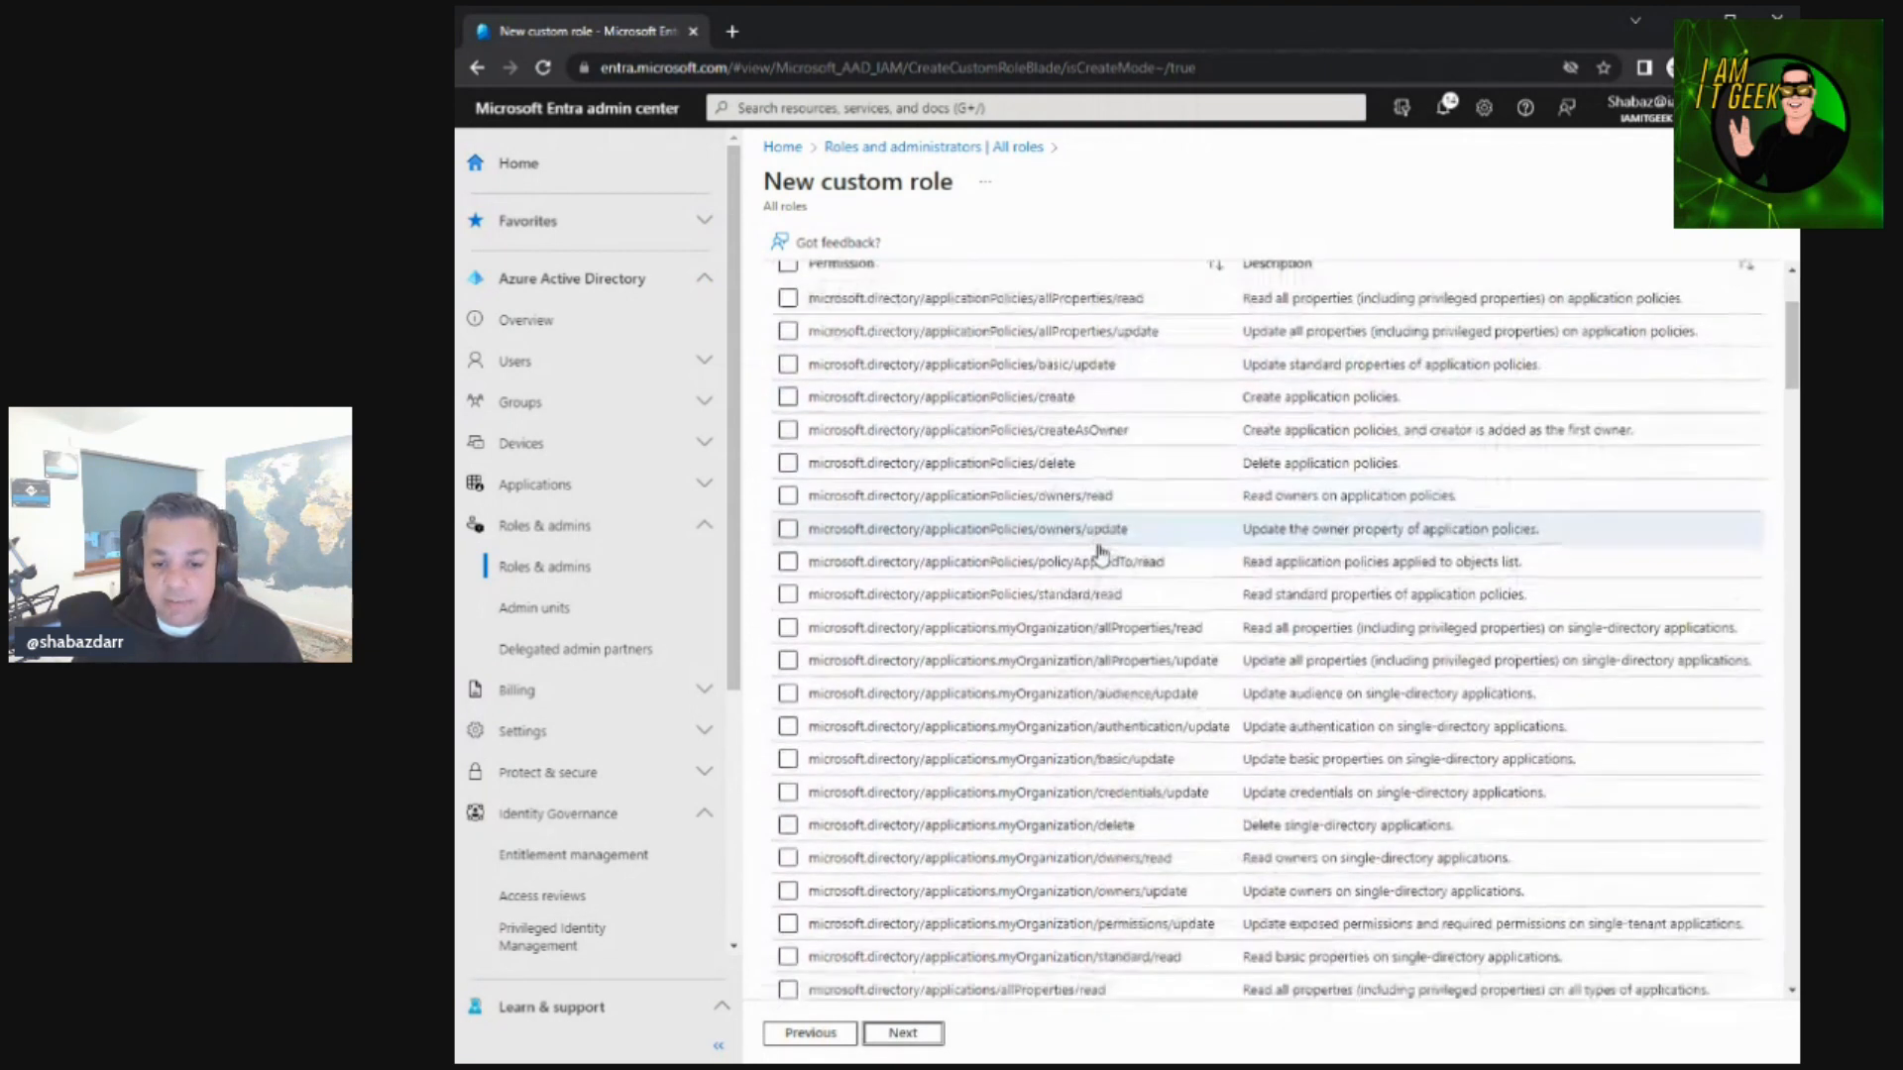
{"action": "scroll", "coordinate": [1095, 545], "scroll_direction": "up", "scroll_amount": 2}
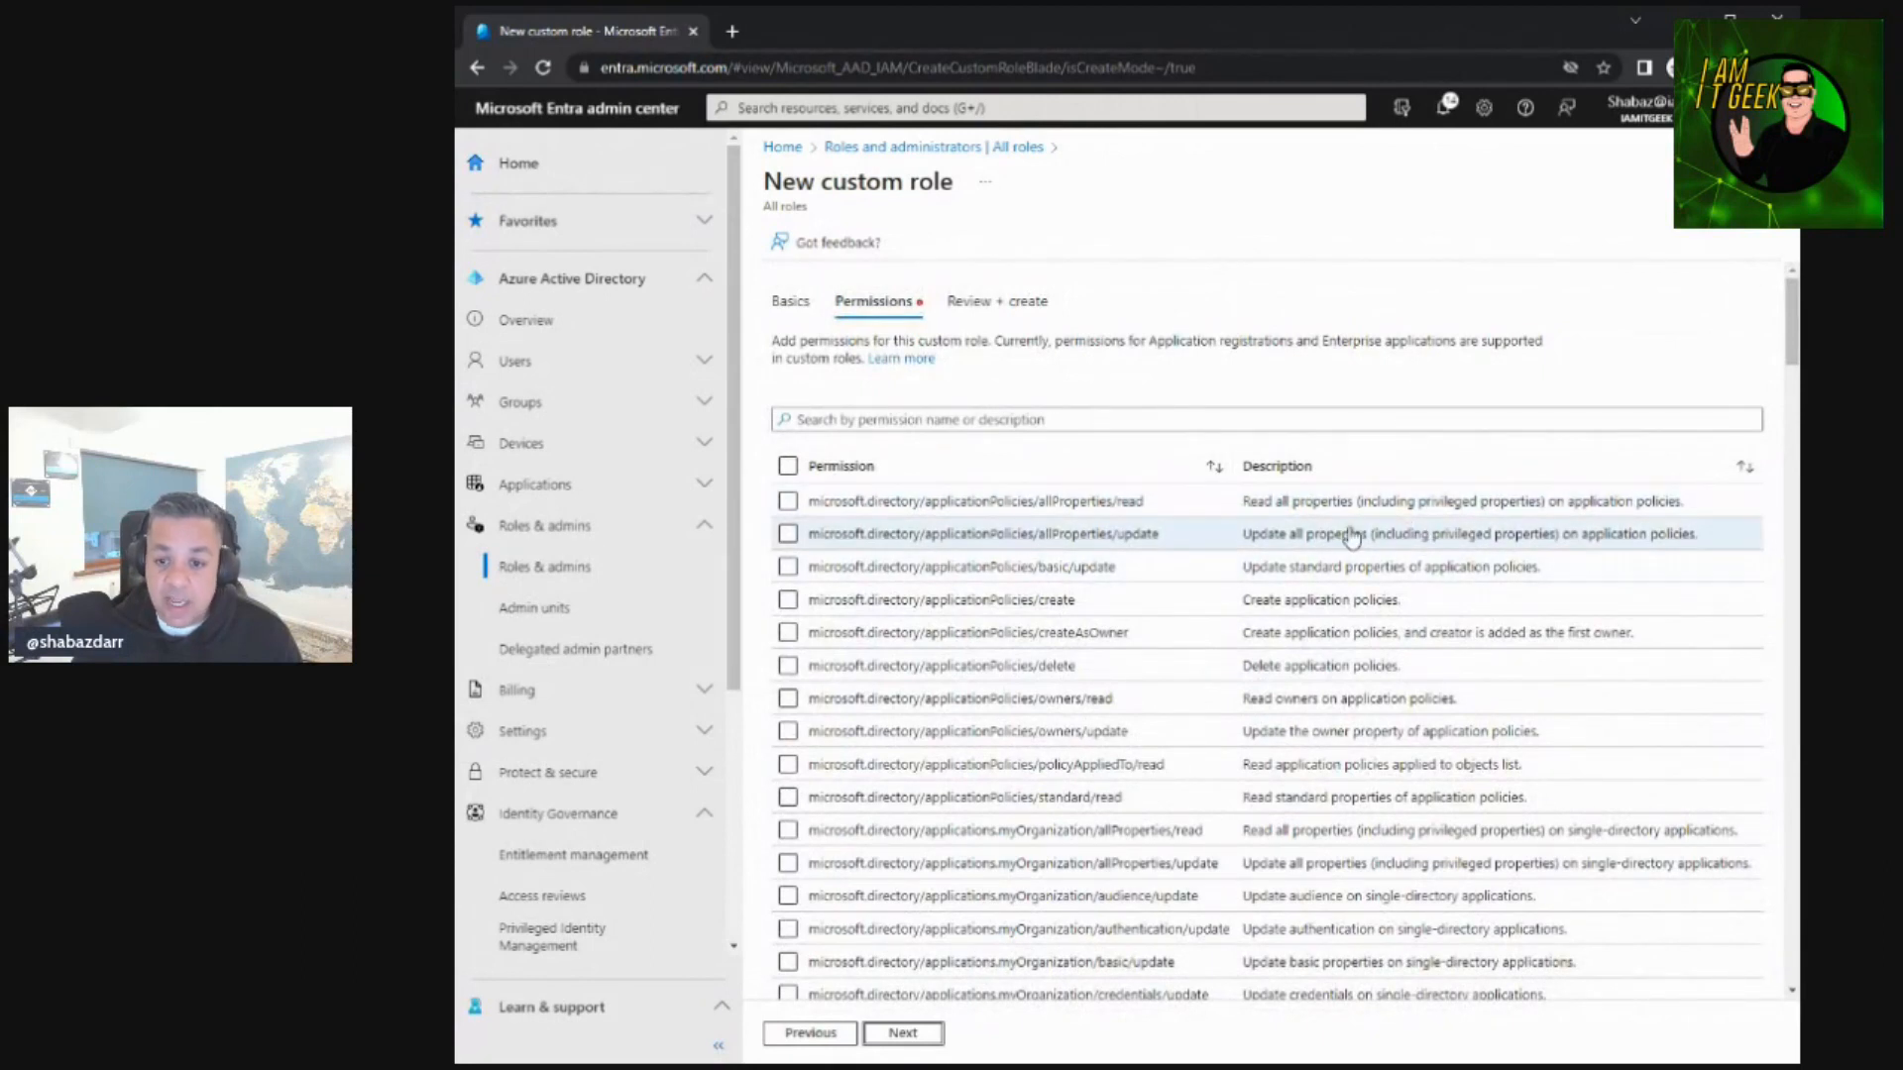
{"action": "left_click", "coordinate": [788, 501]}
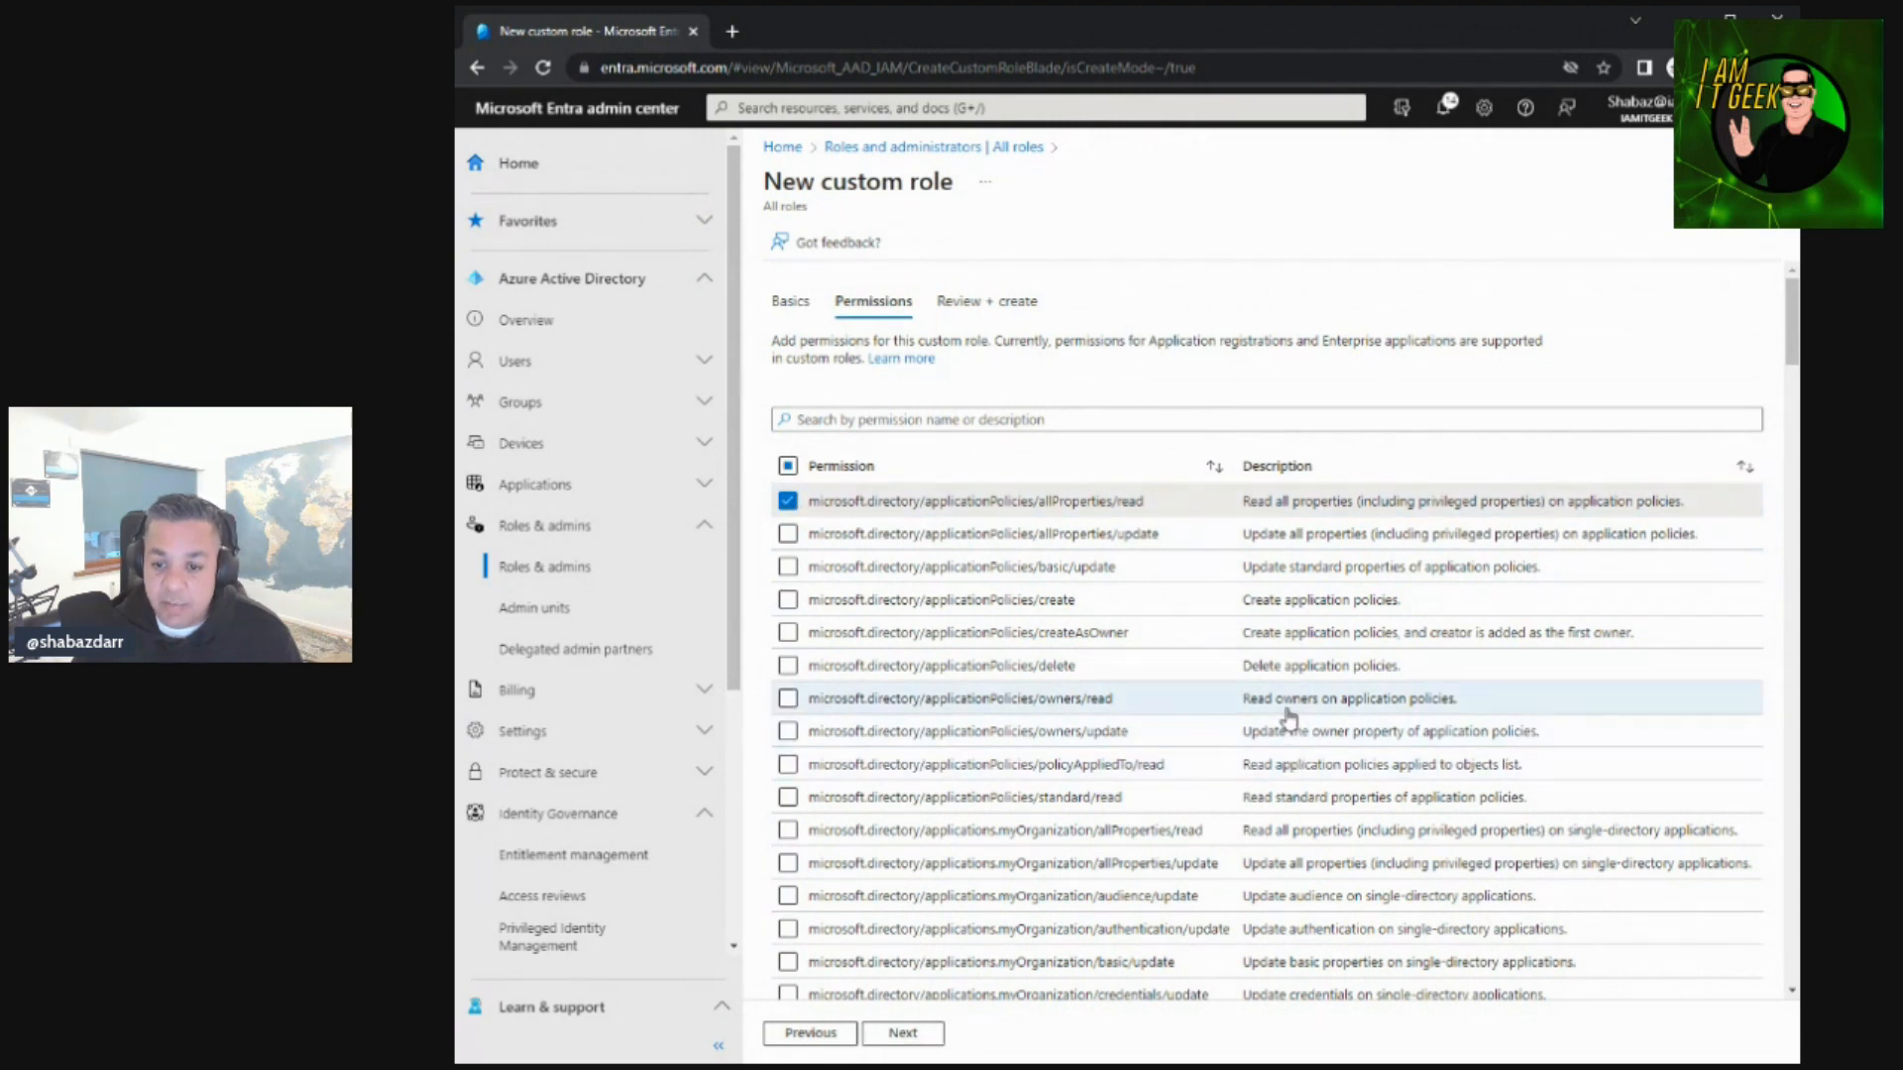
{"action": "left_click", "coordinate": [788, 699]}
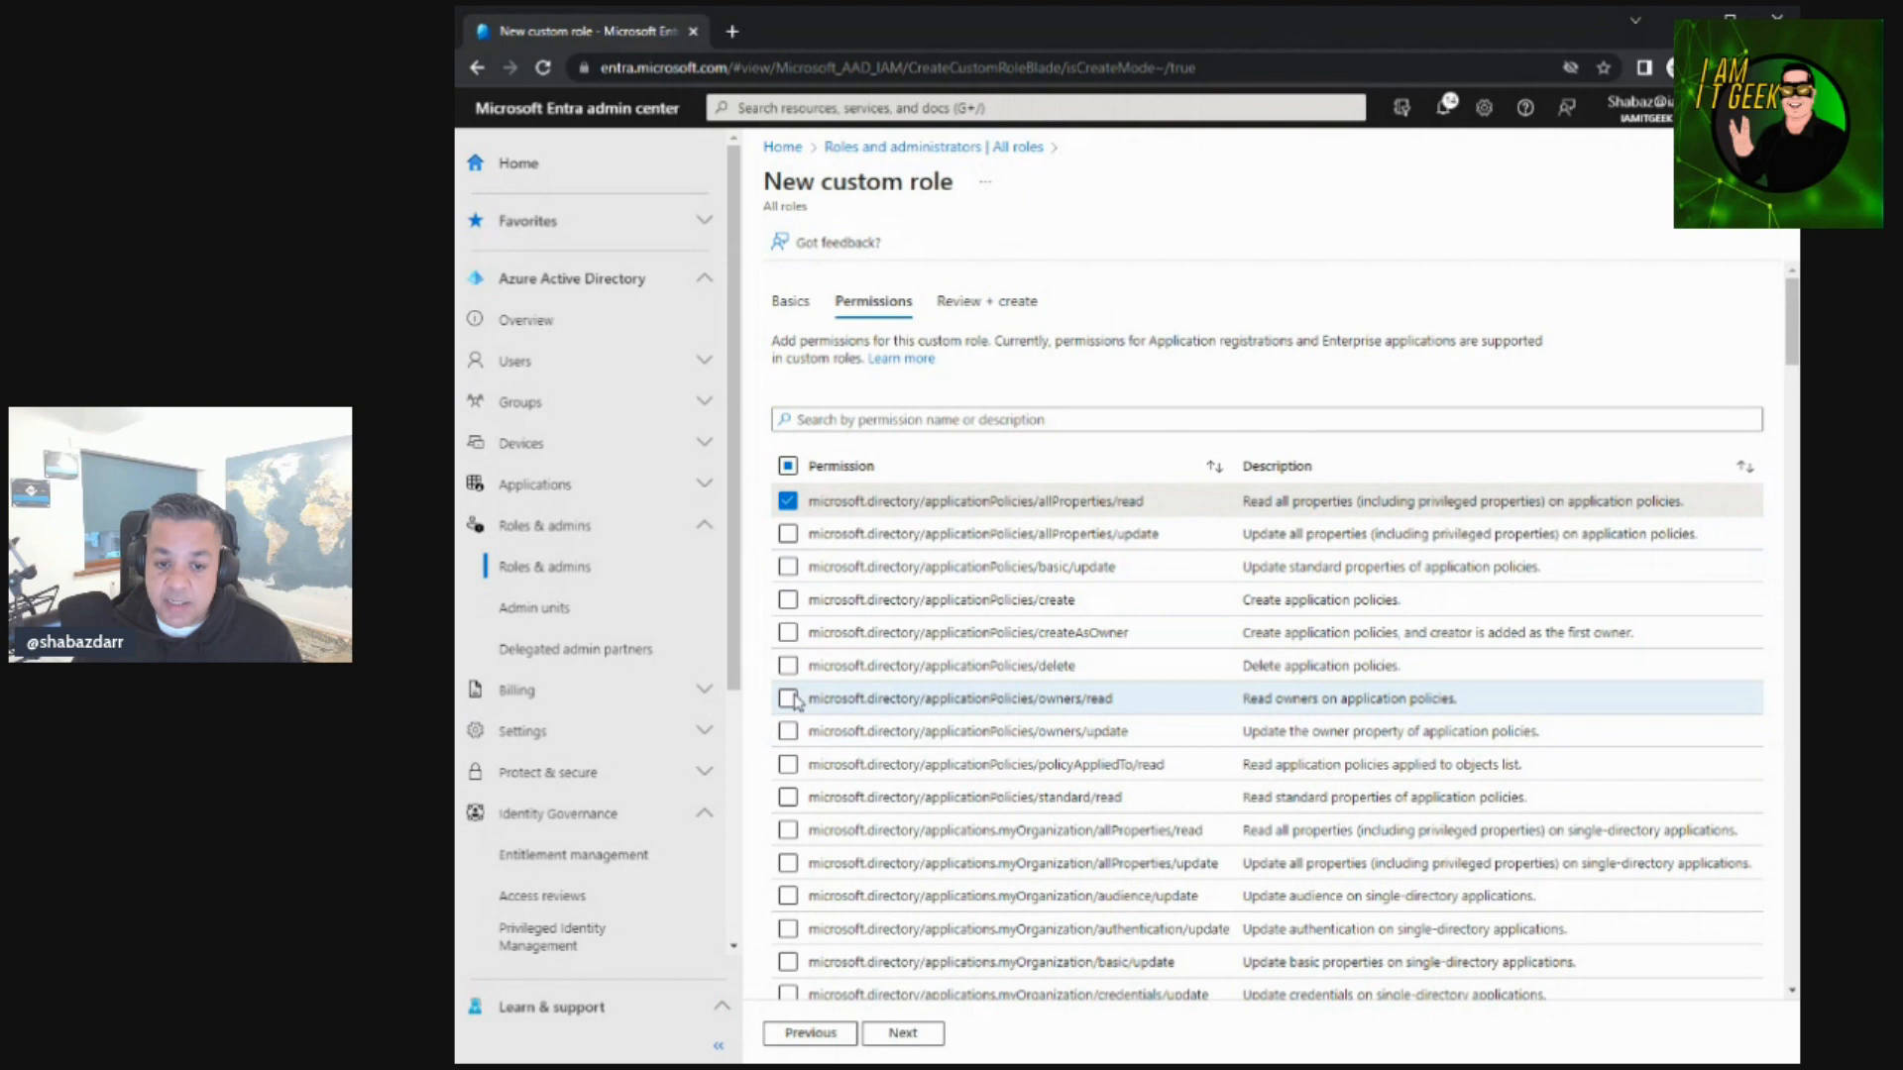
{"action": "scroll", "coordinate": [805, 731], "scroll_direction": "down", "scroll_amount": 2}
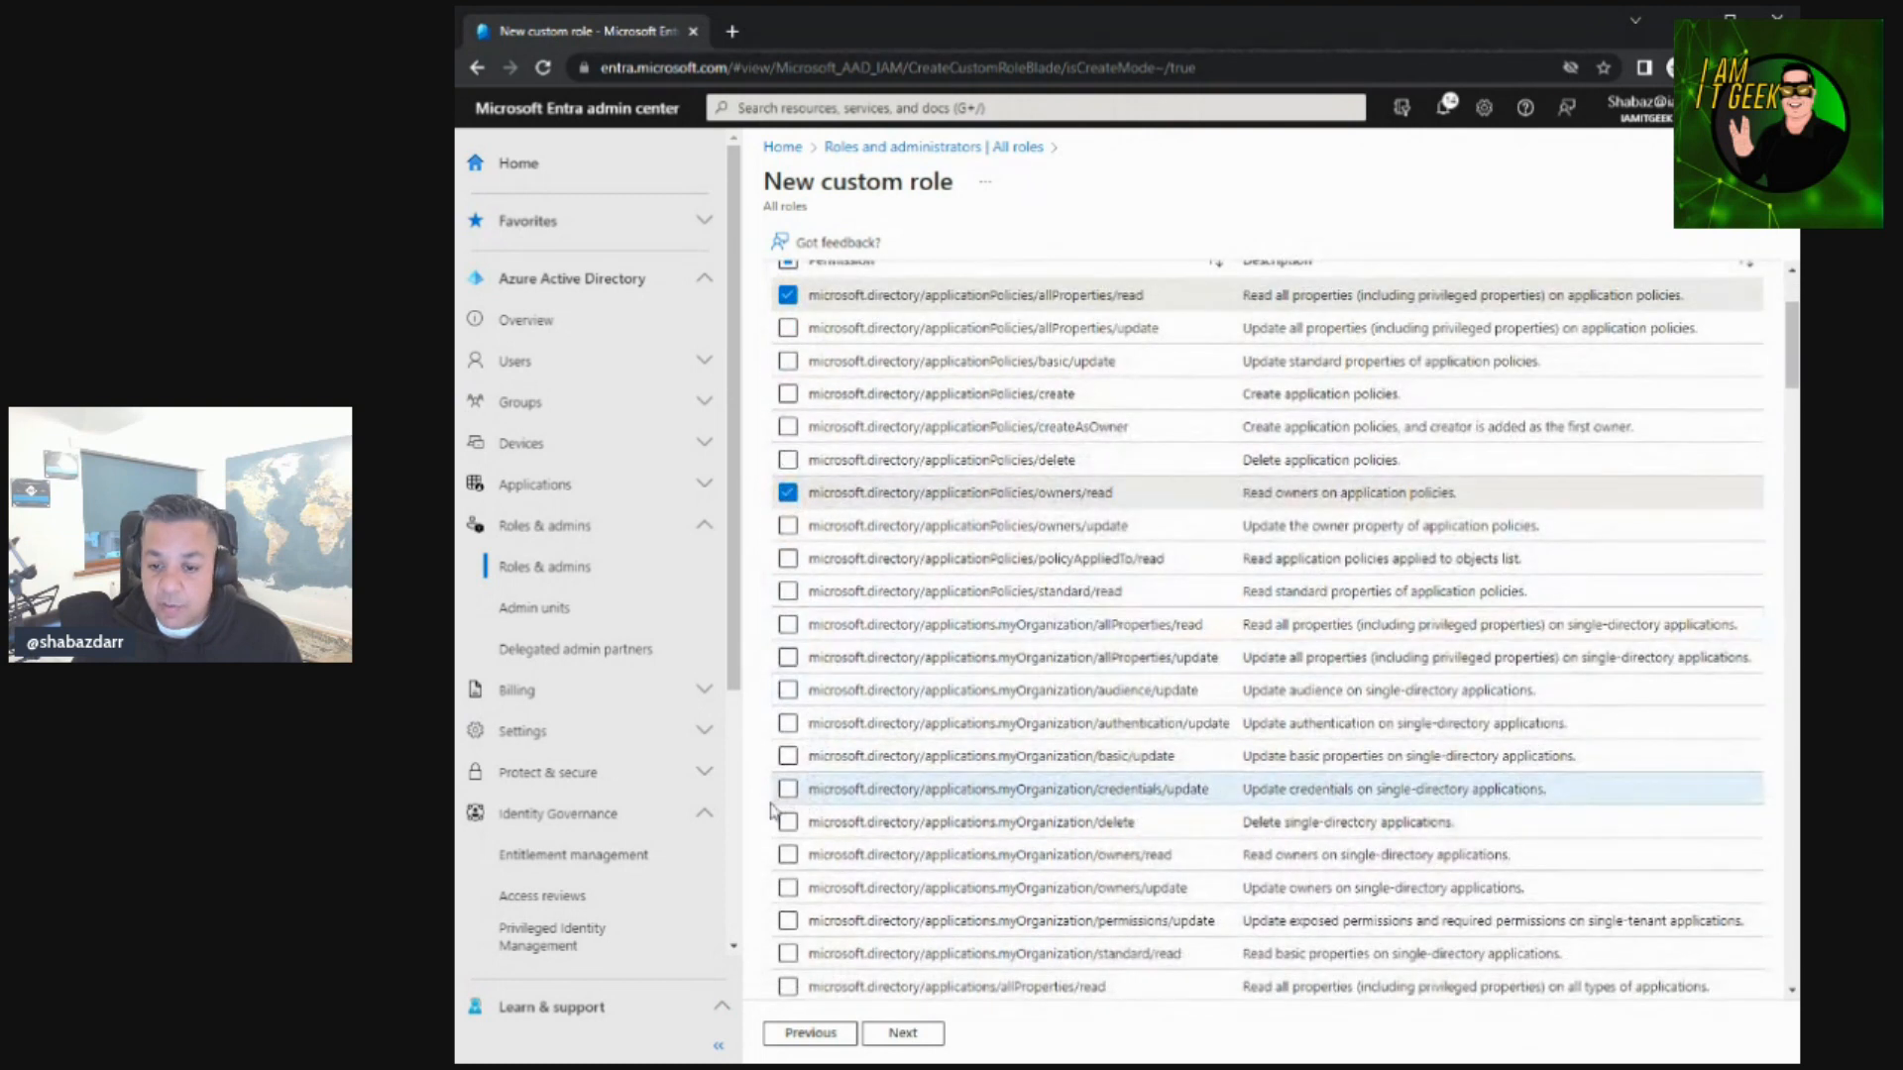
{"action": "left_click", "coordinate": [787, 823]}
{"action": "scroll", "coordinate": [793, 831], "scroll_direction": "down", "scroll_amount": 3}
{"action": "left_click", "coordinate": [930, 1034]}
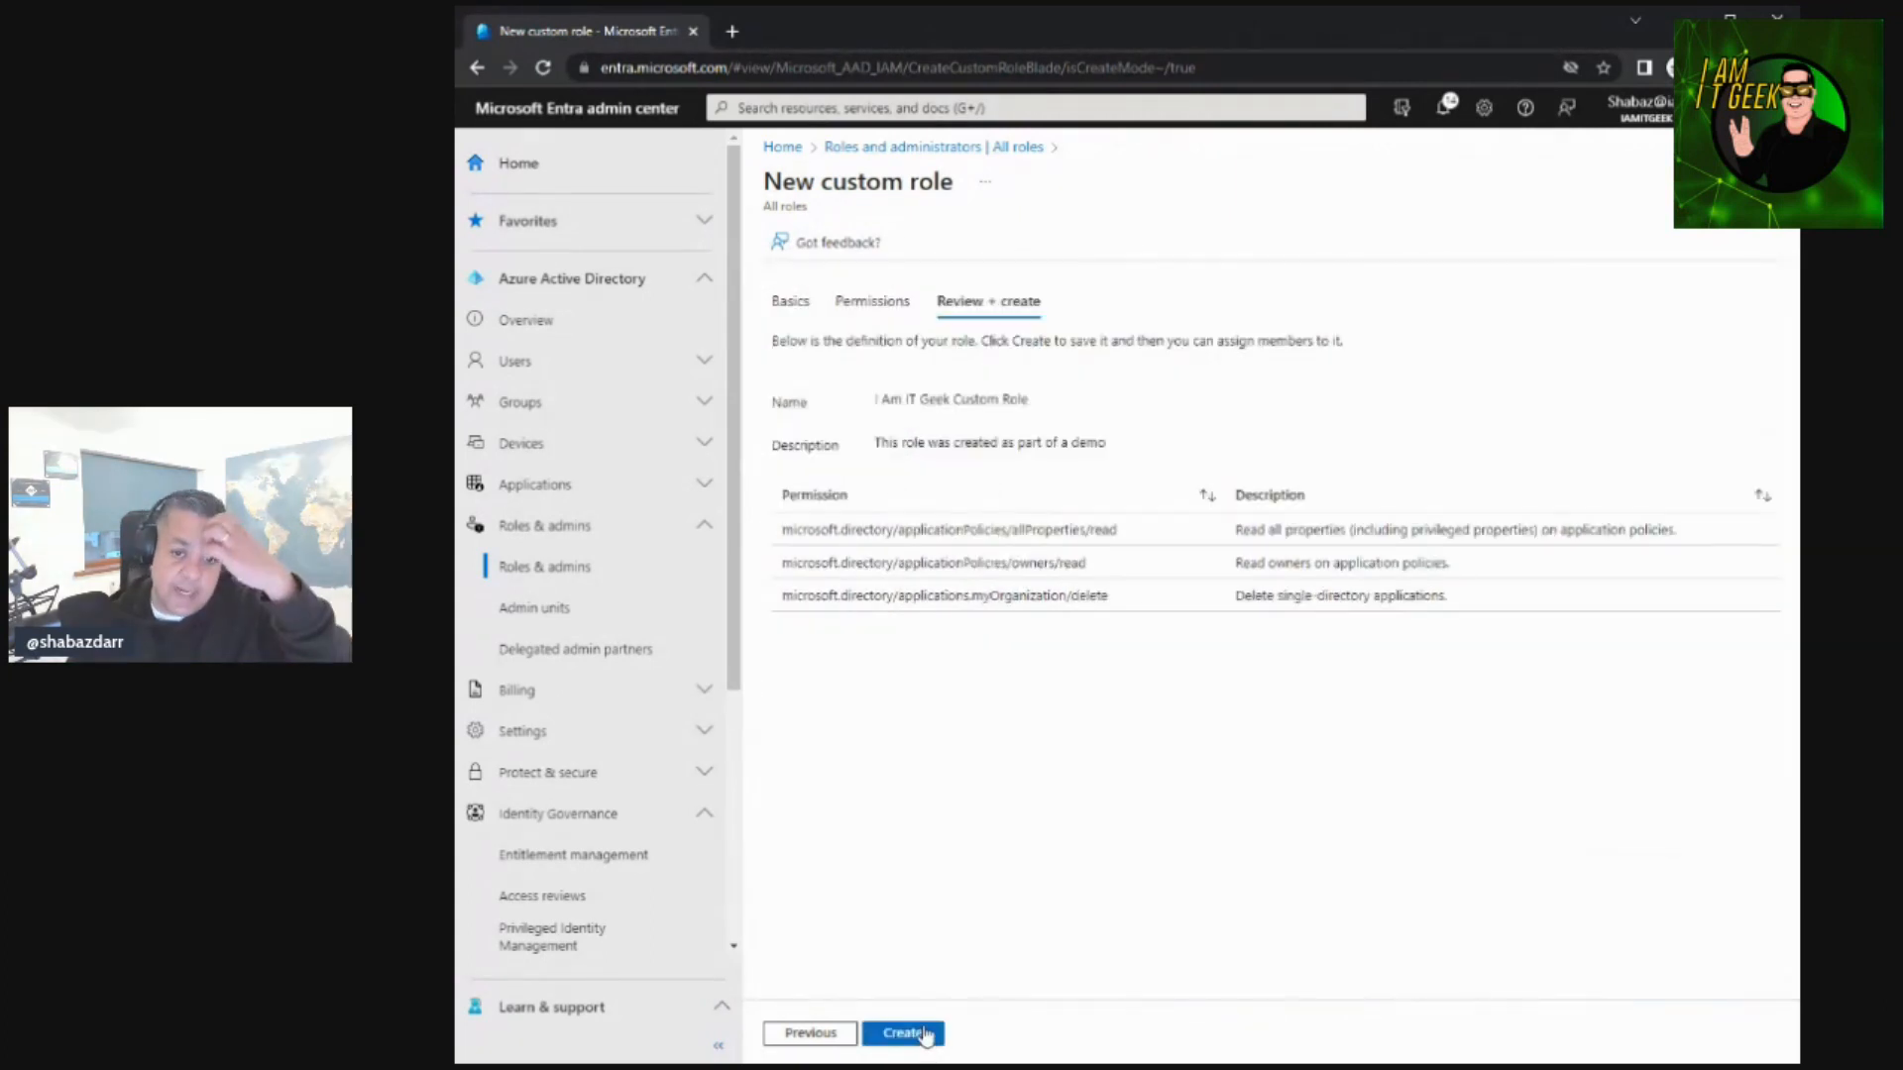
{"action": "left_click", "coordinate": [921, 1032]}
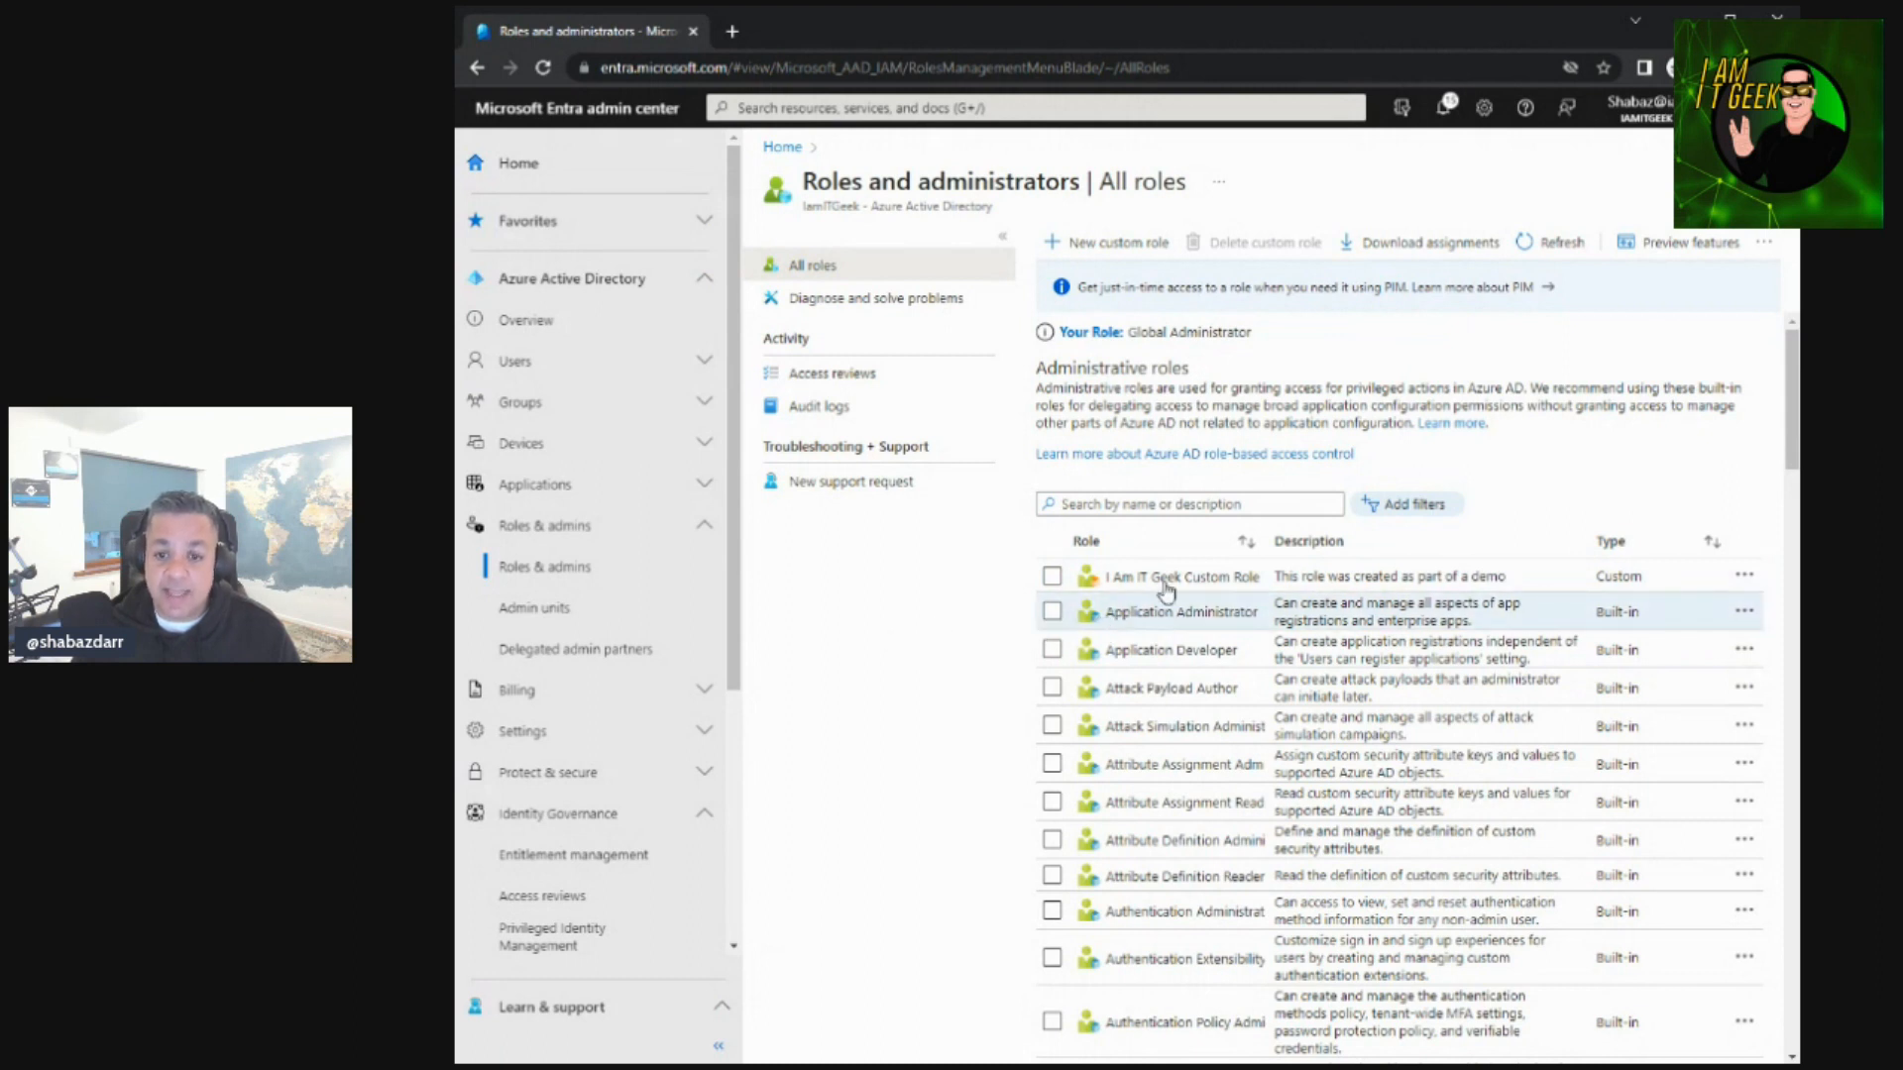
Delete the custom role "I Am IT Geek Custom Role" from the roles list.
{"action": "left_click", "coordinate": [1051, 579]}
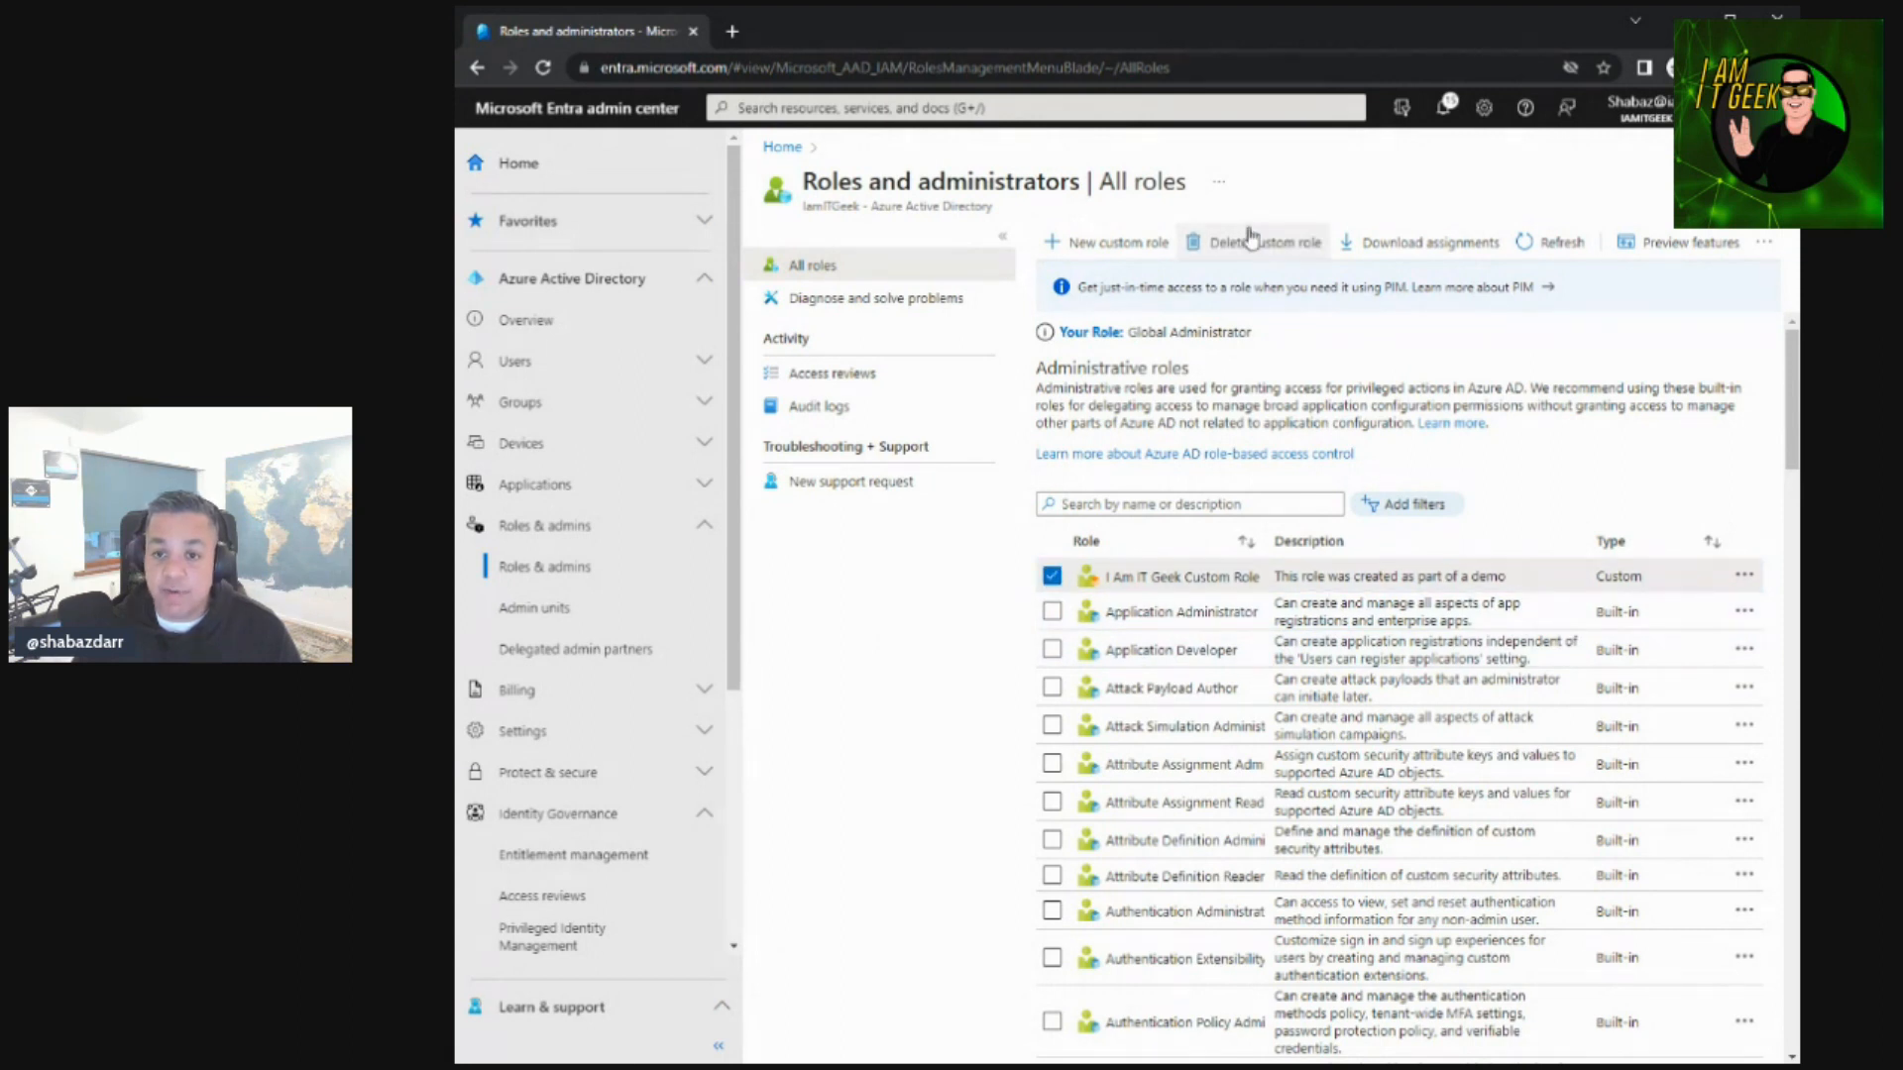
{"action": "left_click", "coordinate": [1248, 244]}
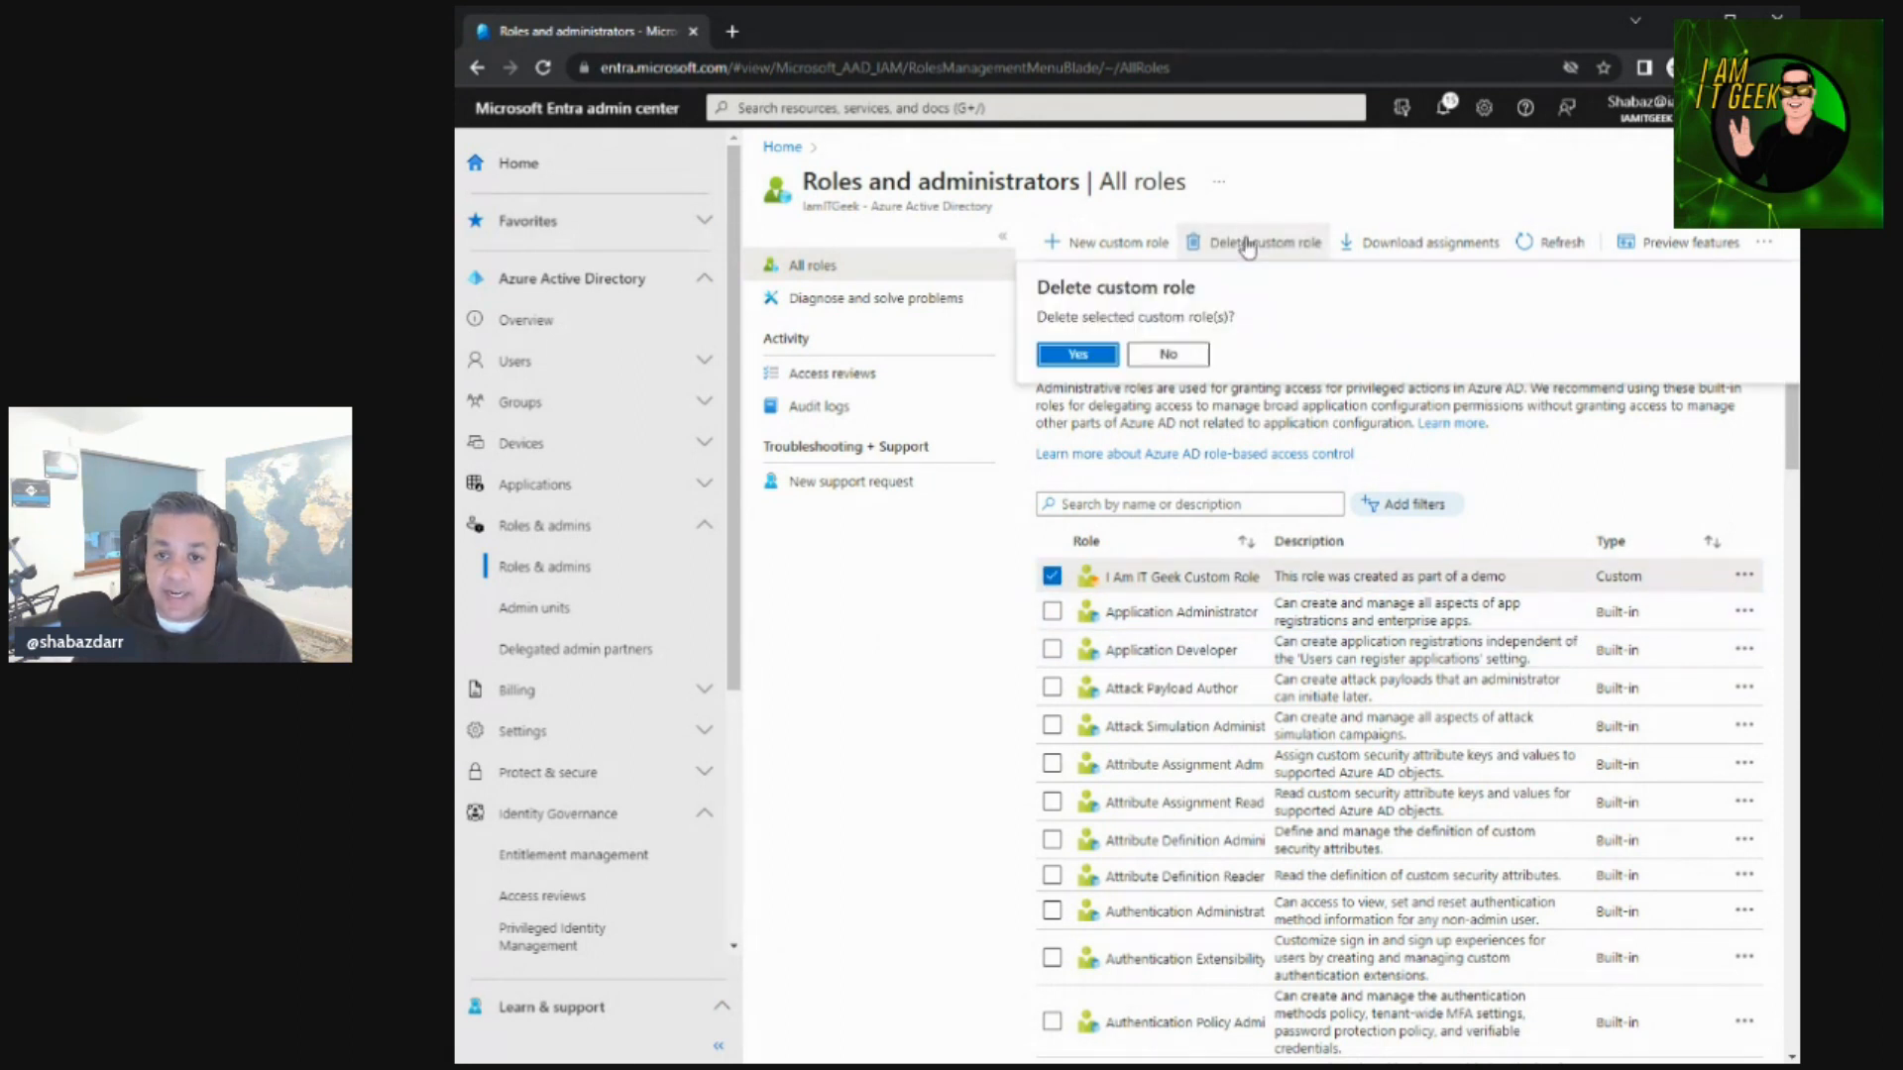
{"action": "left_click", "coordinate": [1085, 359]}
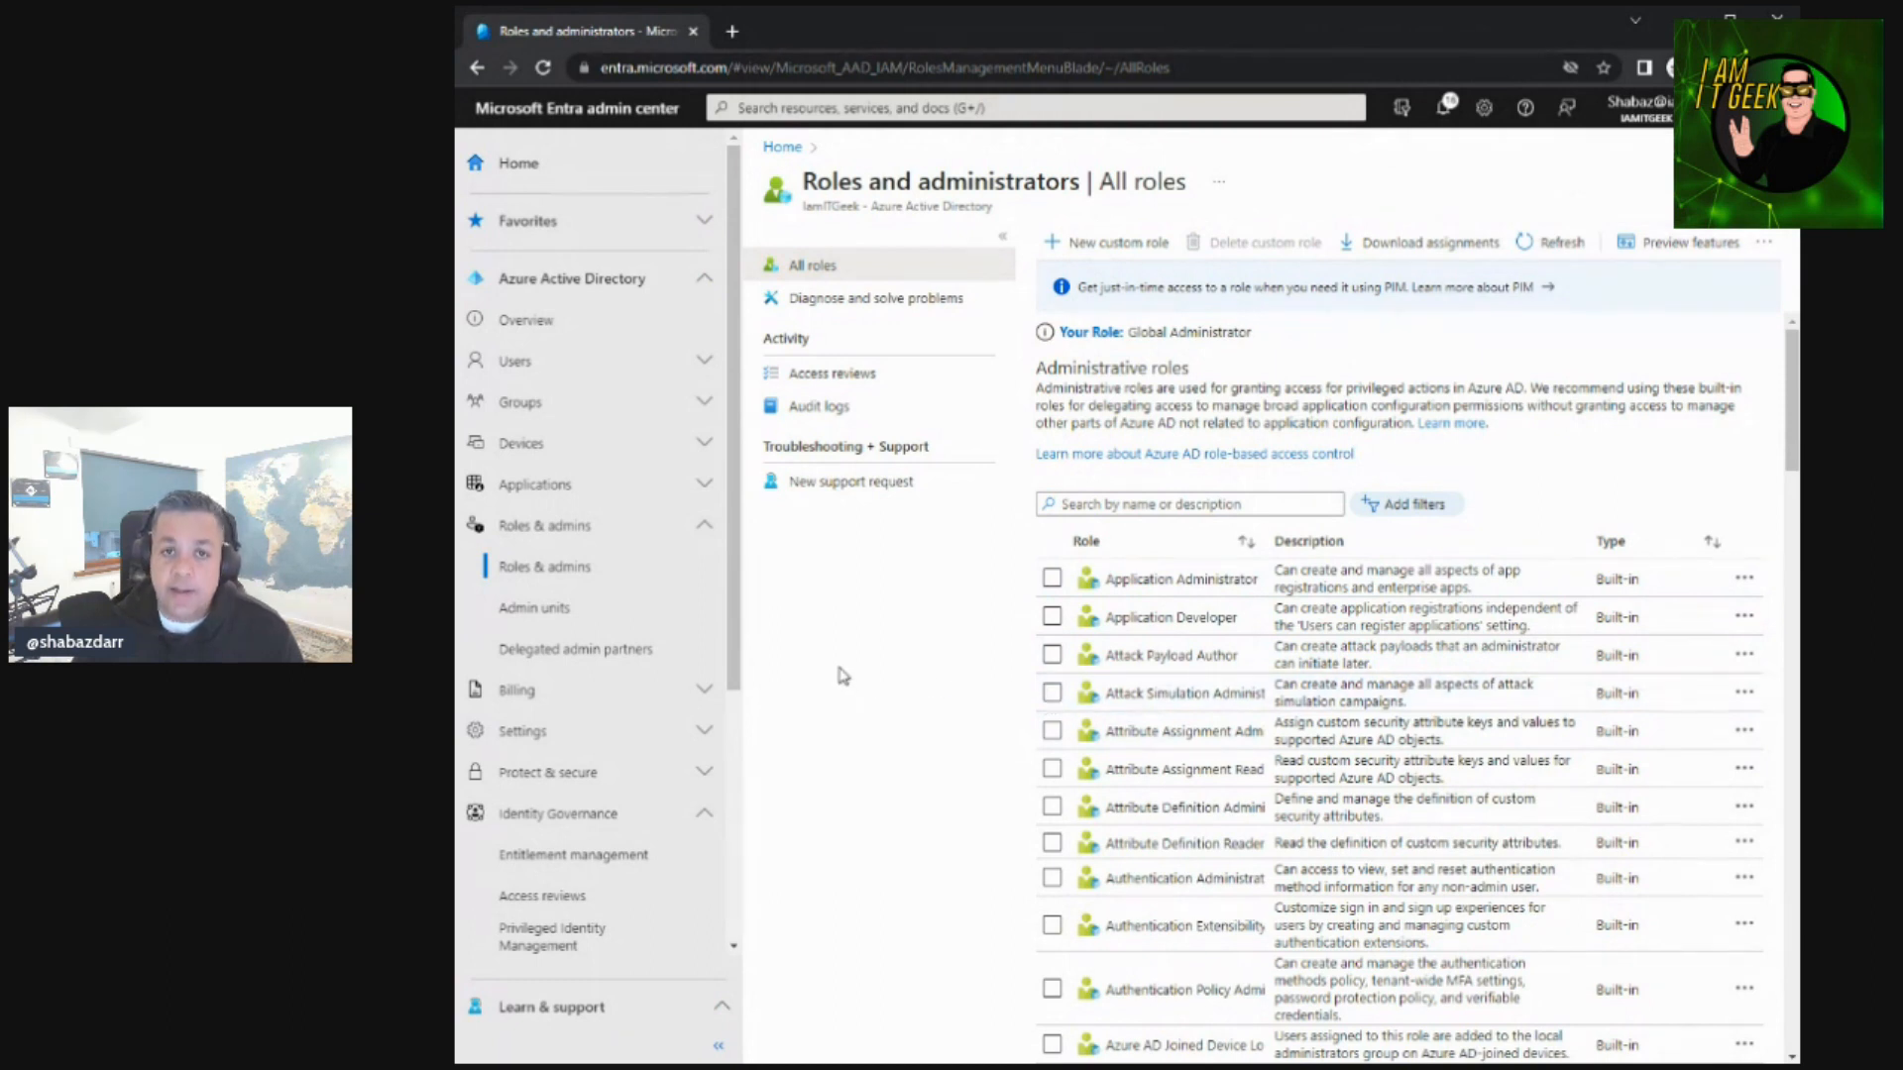
Start a new access review for selected Teams and groups, choosing the AVD-Users group and the scope All users.
{"action": "left_click", "coordinate": [857, 385]}
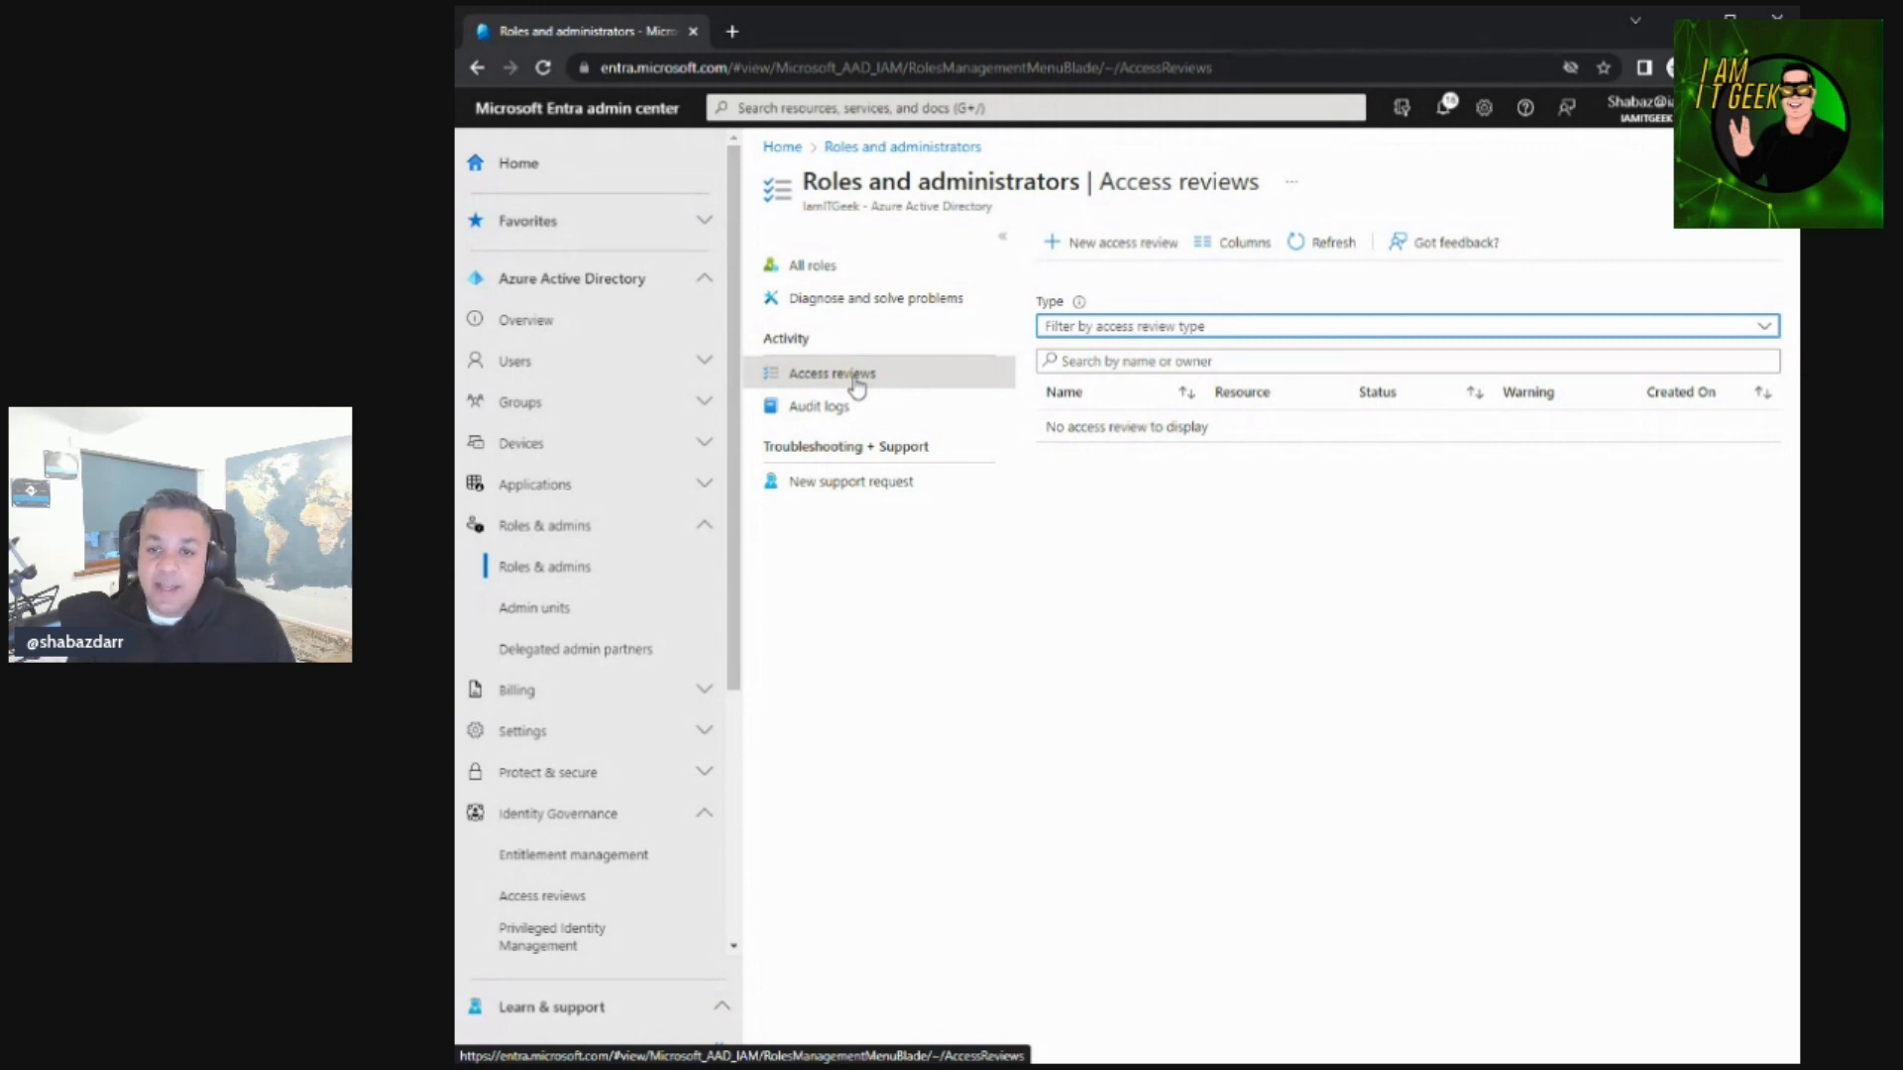
{"action": "left_click", "coordinate": [1095, 243]}
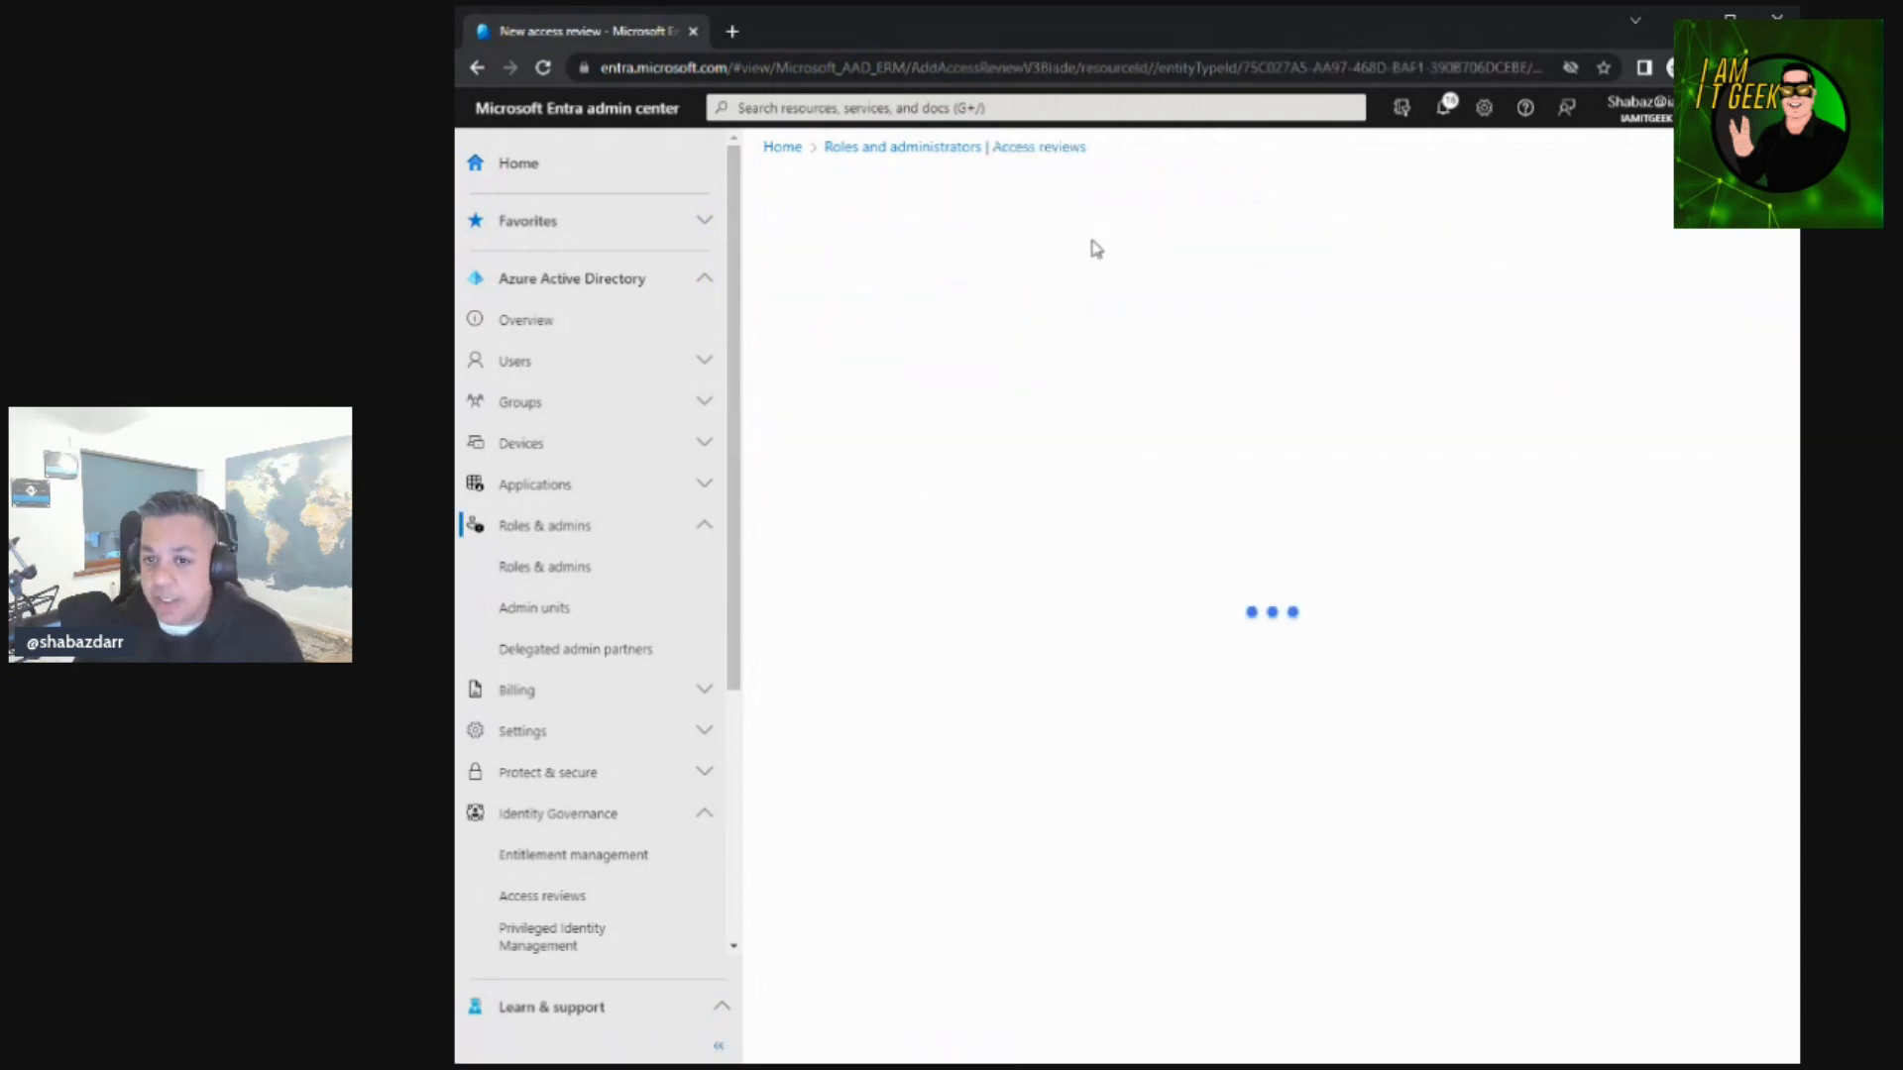
{"action": "left_click", "coordinate": [1041, 455]}
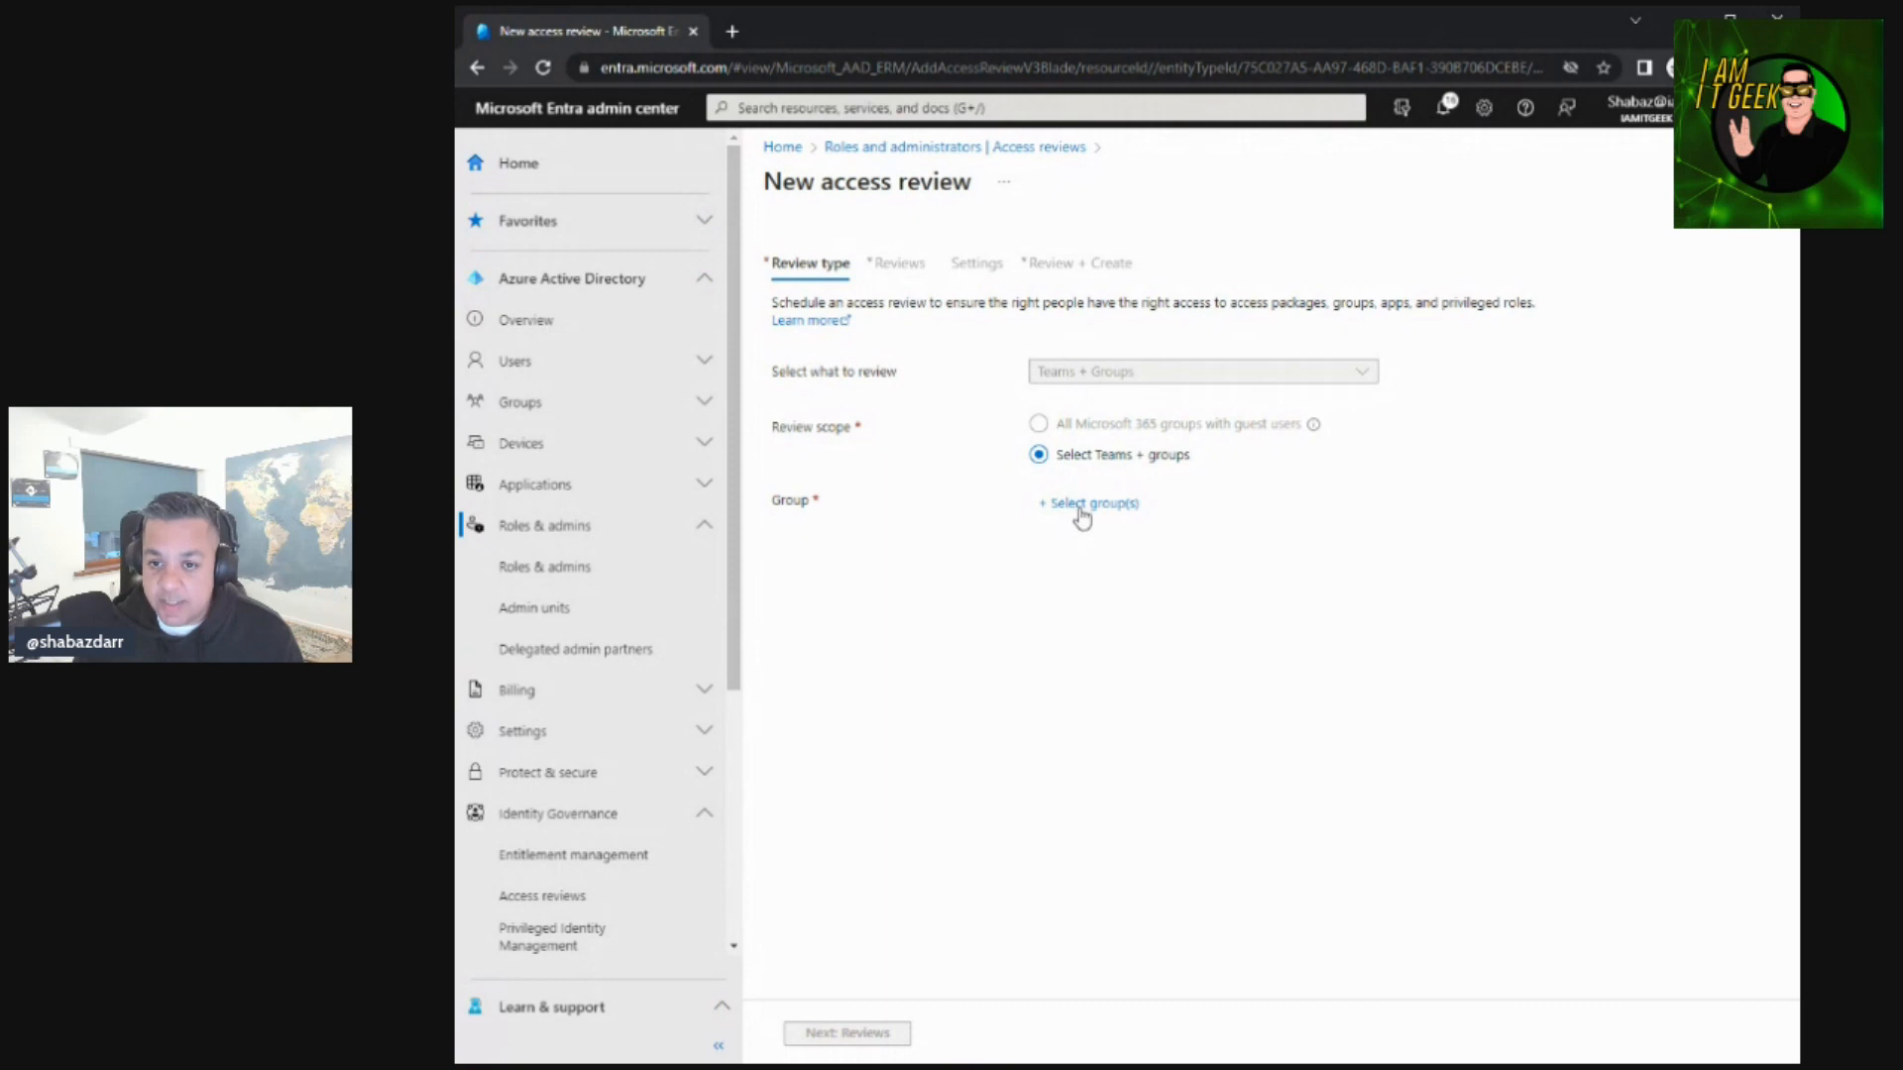
{"action": "left_click", "coordinate": [1083, 511]}
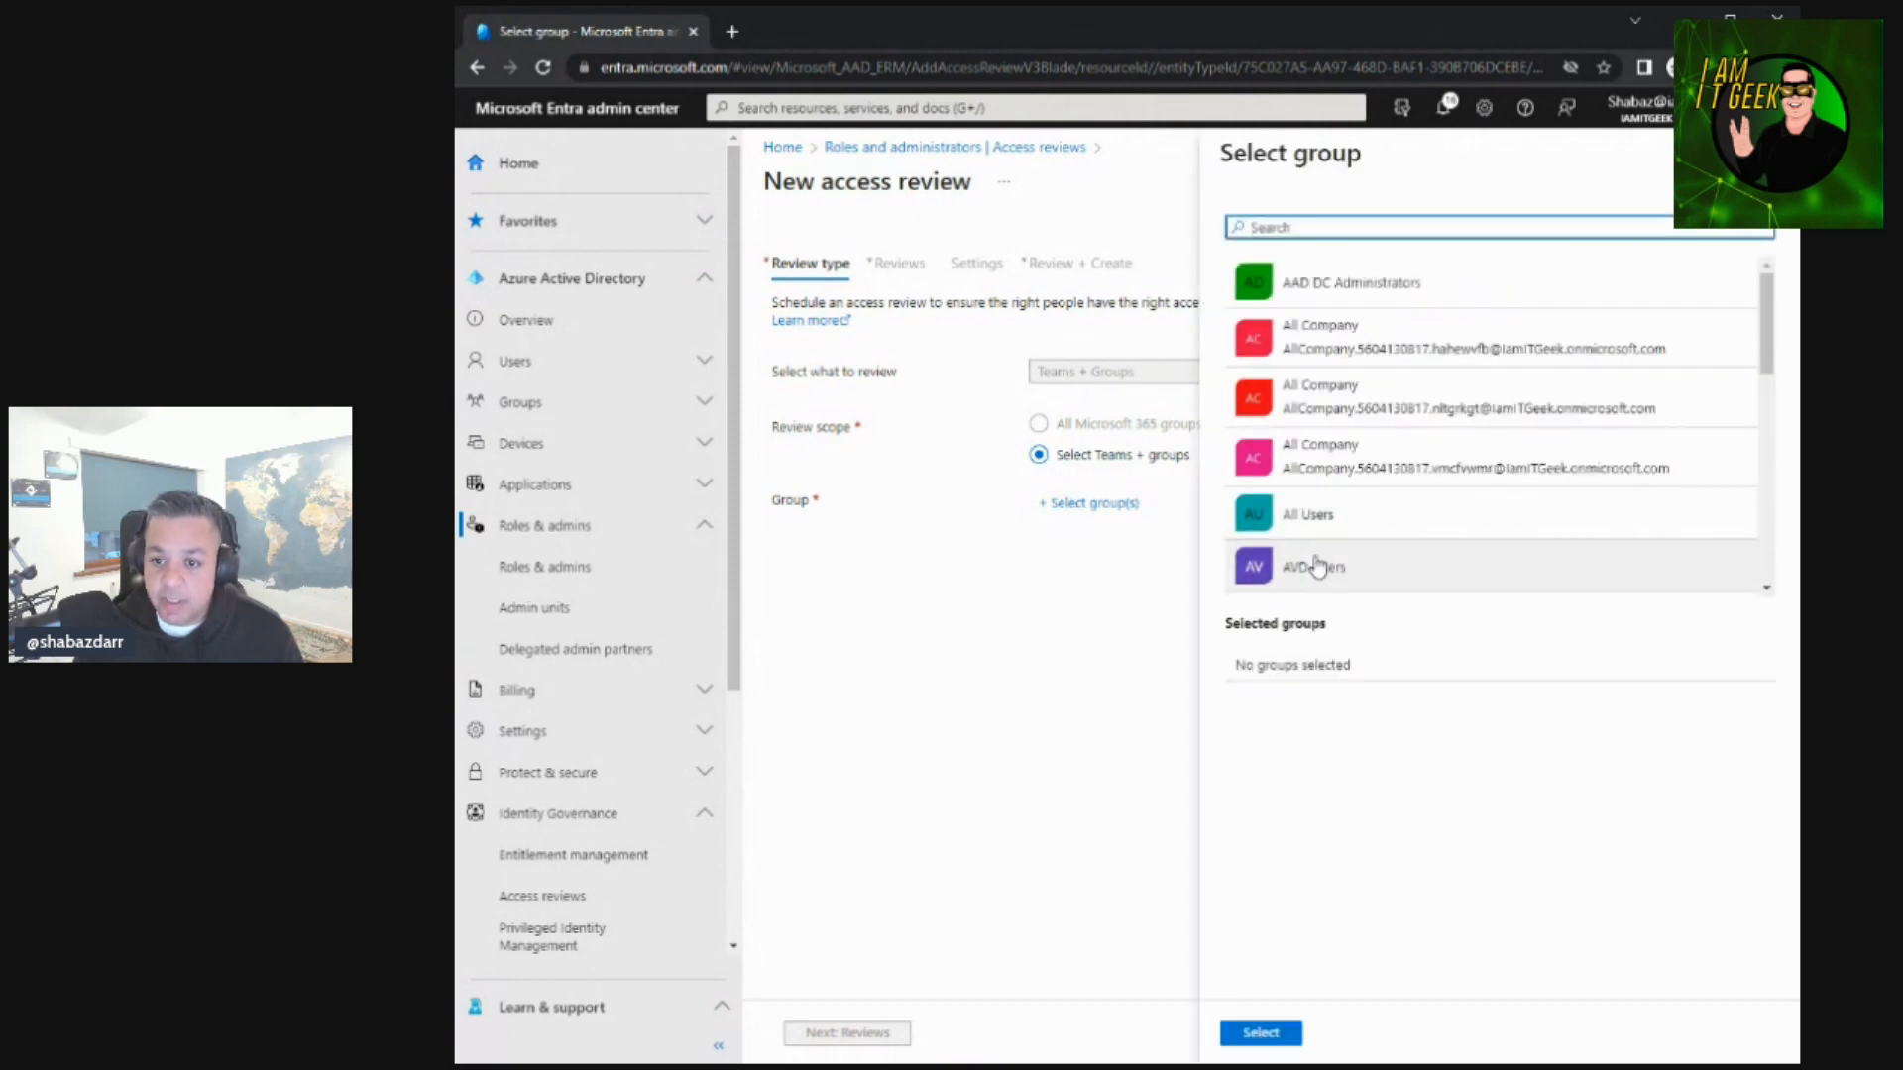
{"action": "left_click", "coordinate": [1318, 564]}
{"action": "left_click", "coordinate": [1280, 1039]}
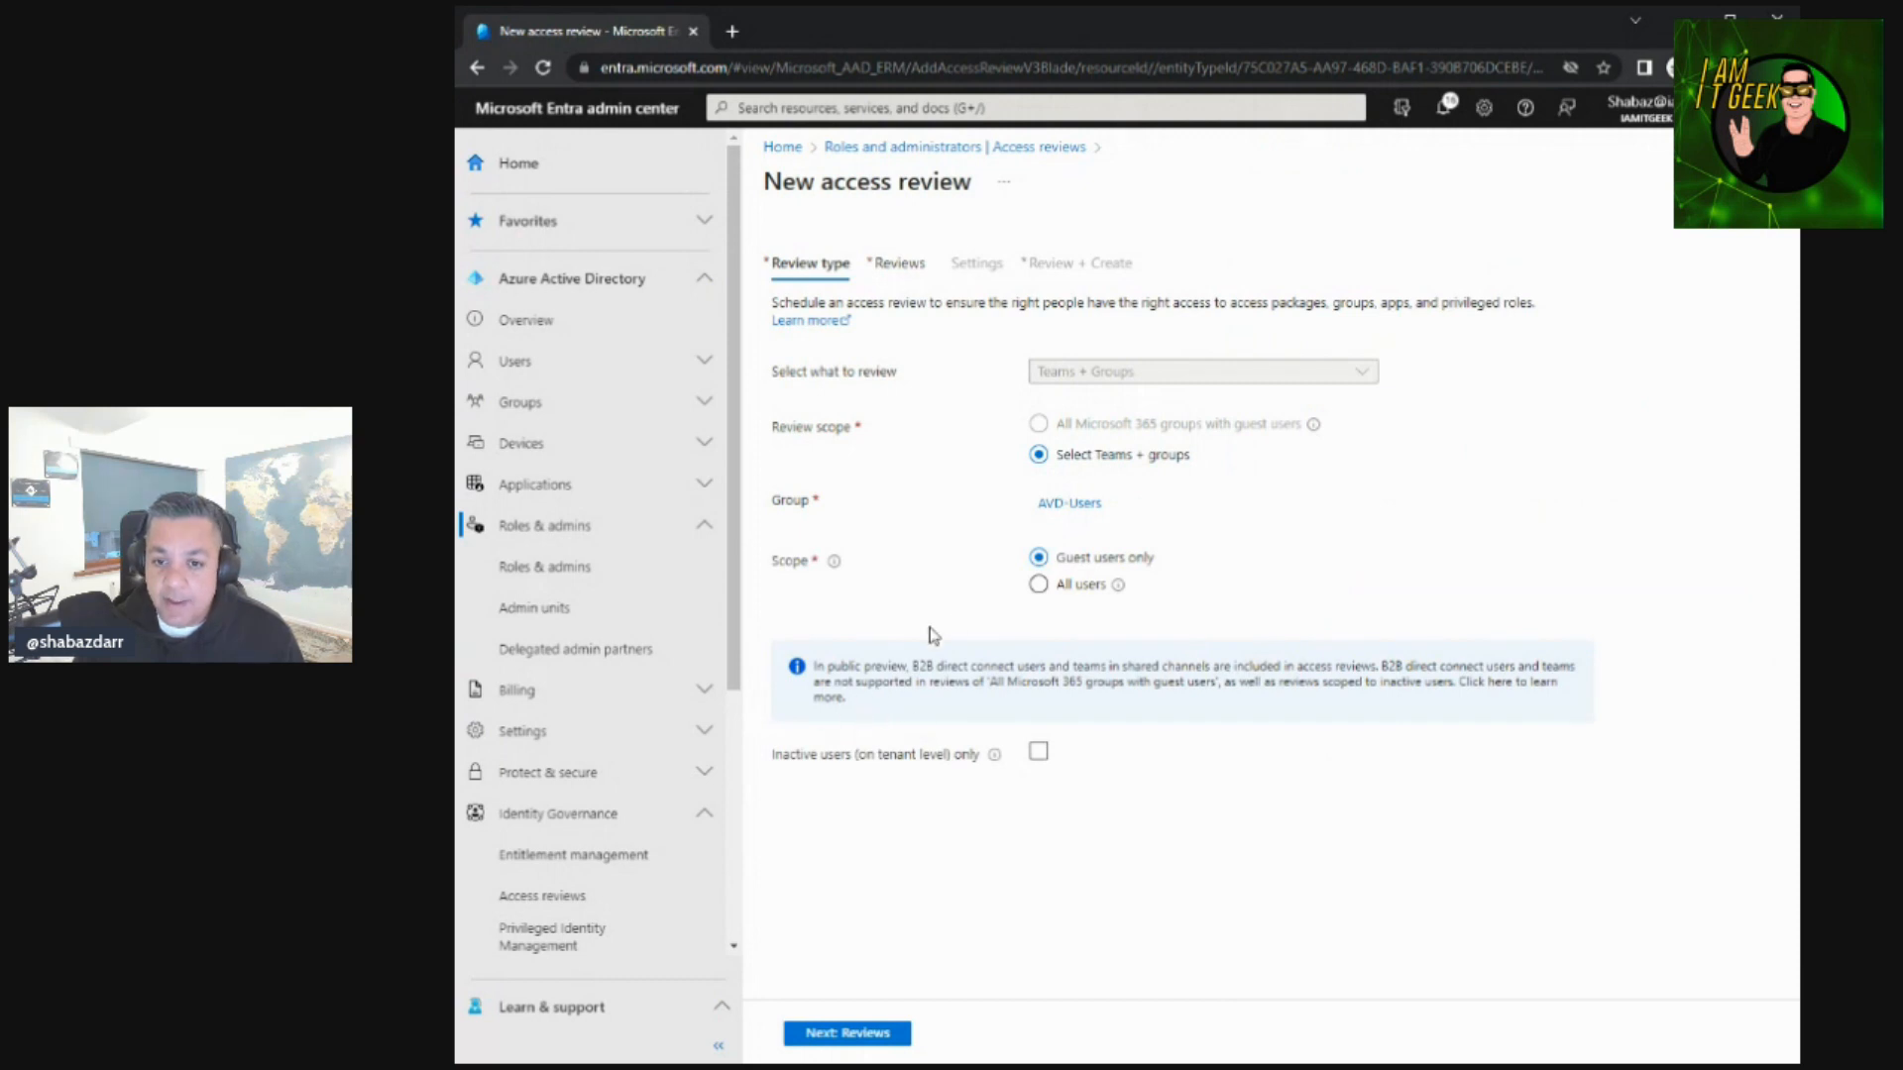
{"action": "mouse_move", "coordinate": [836, 565]}
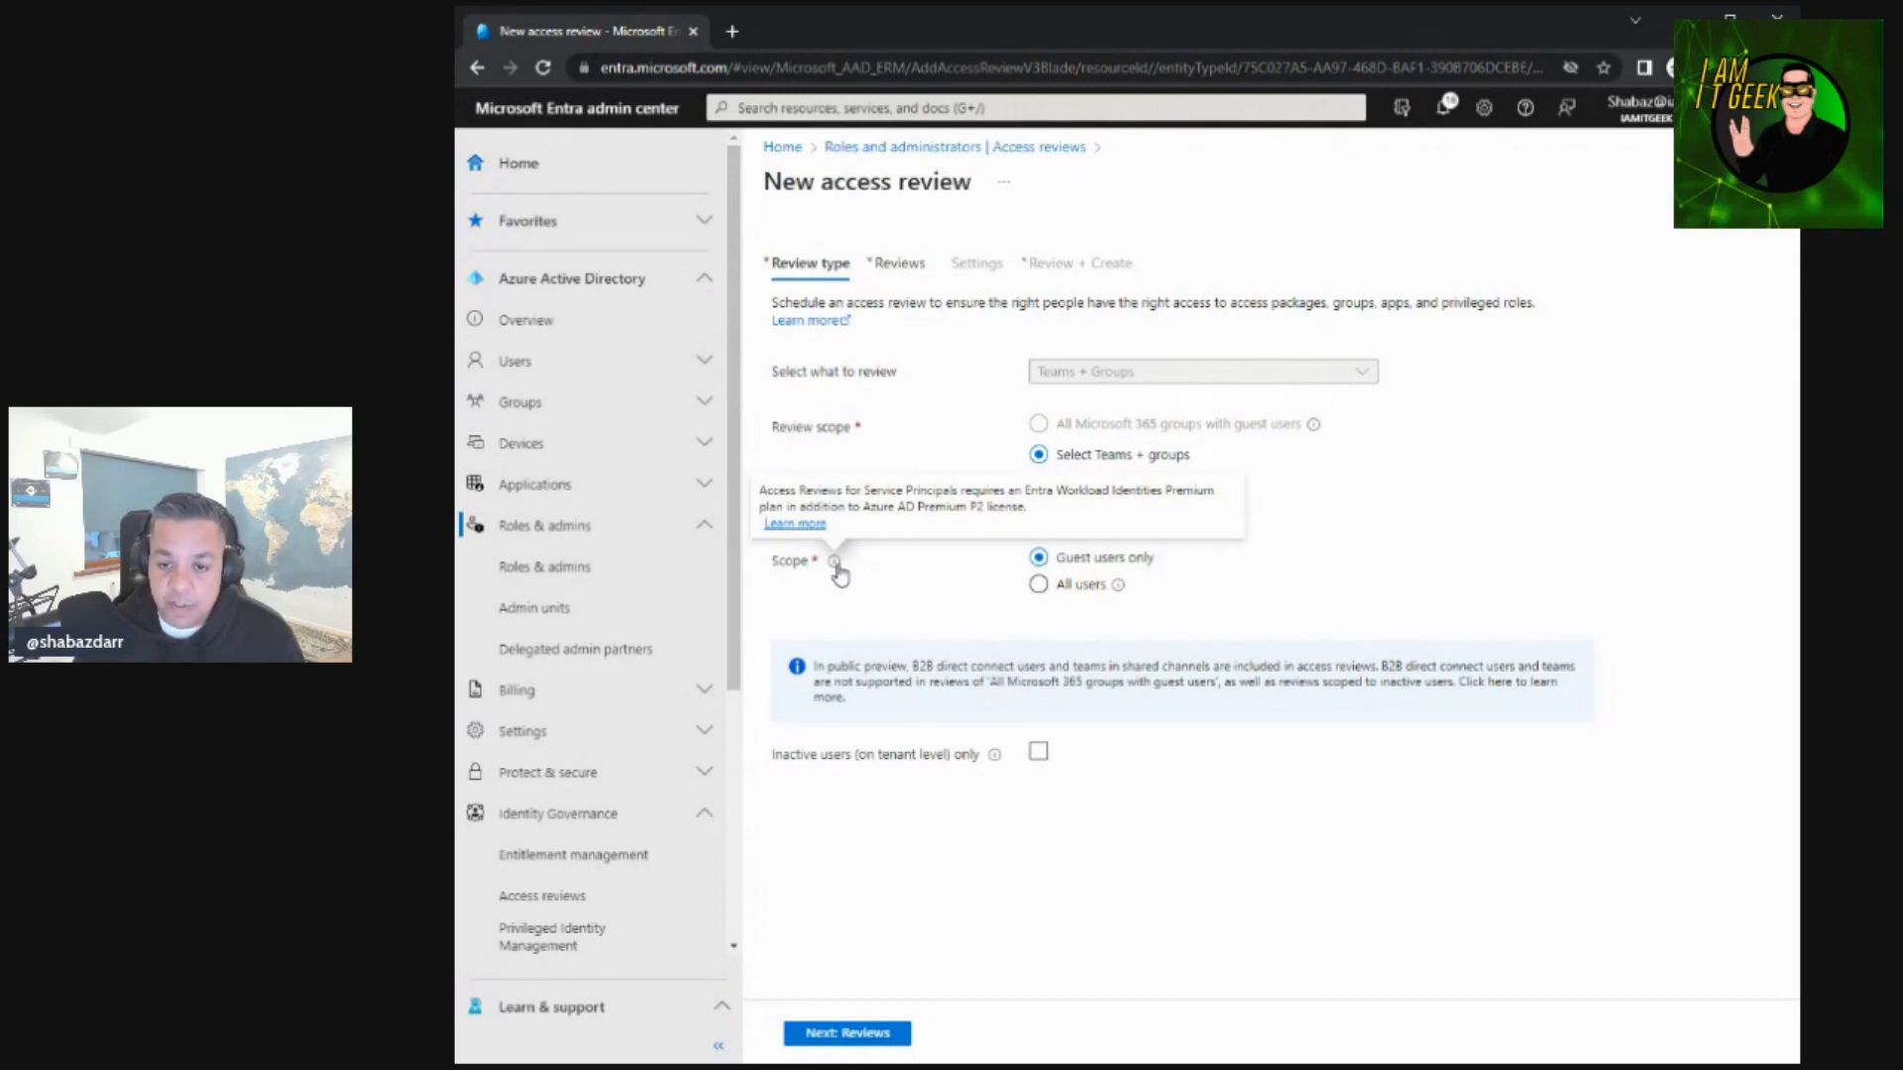
{"action": "left_click", "coordinate": [1038, 584]}
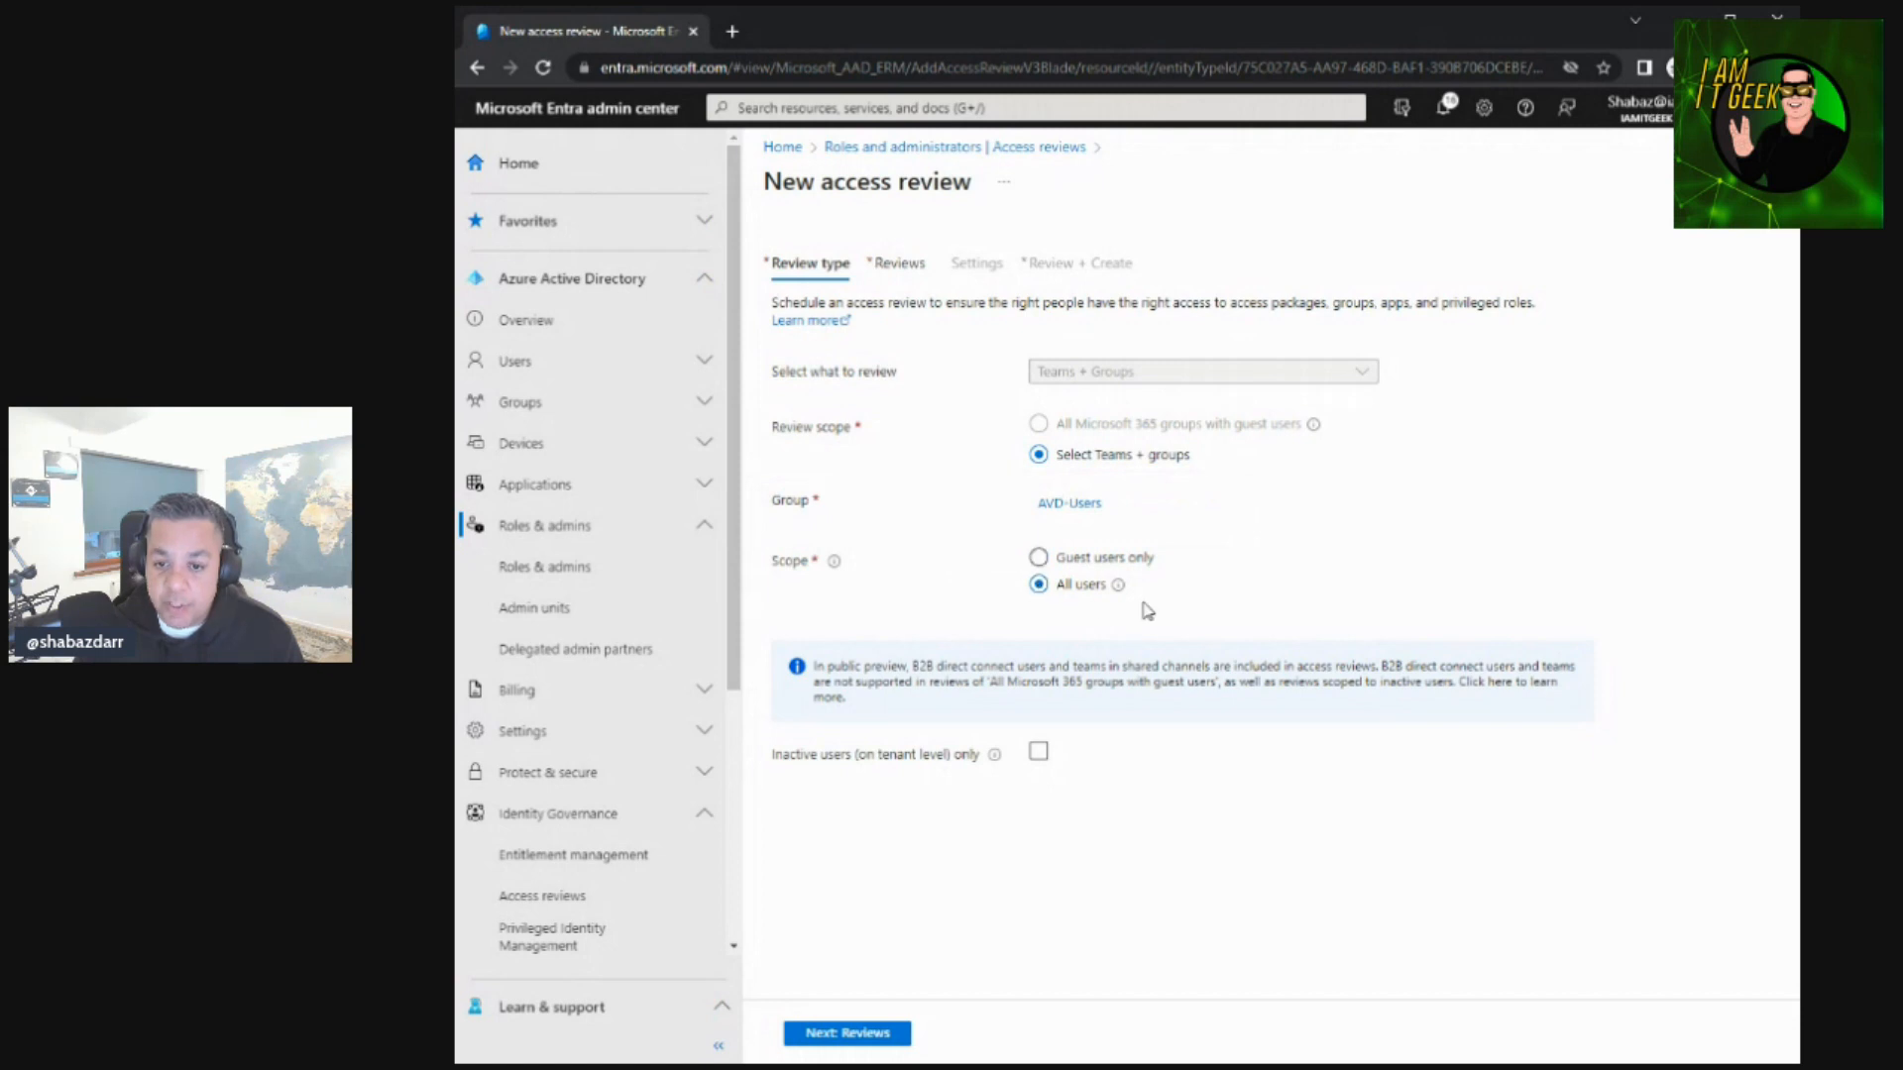
Set the access review's reviewers to Group owner(s), with AAD DC Administrators as the fallback reviewers.
{"action": "left_click", "coordinate": [877, 1033]}
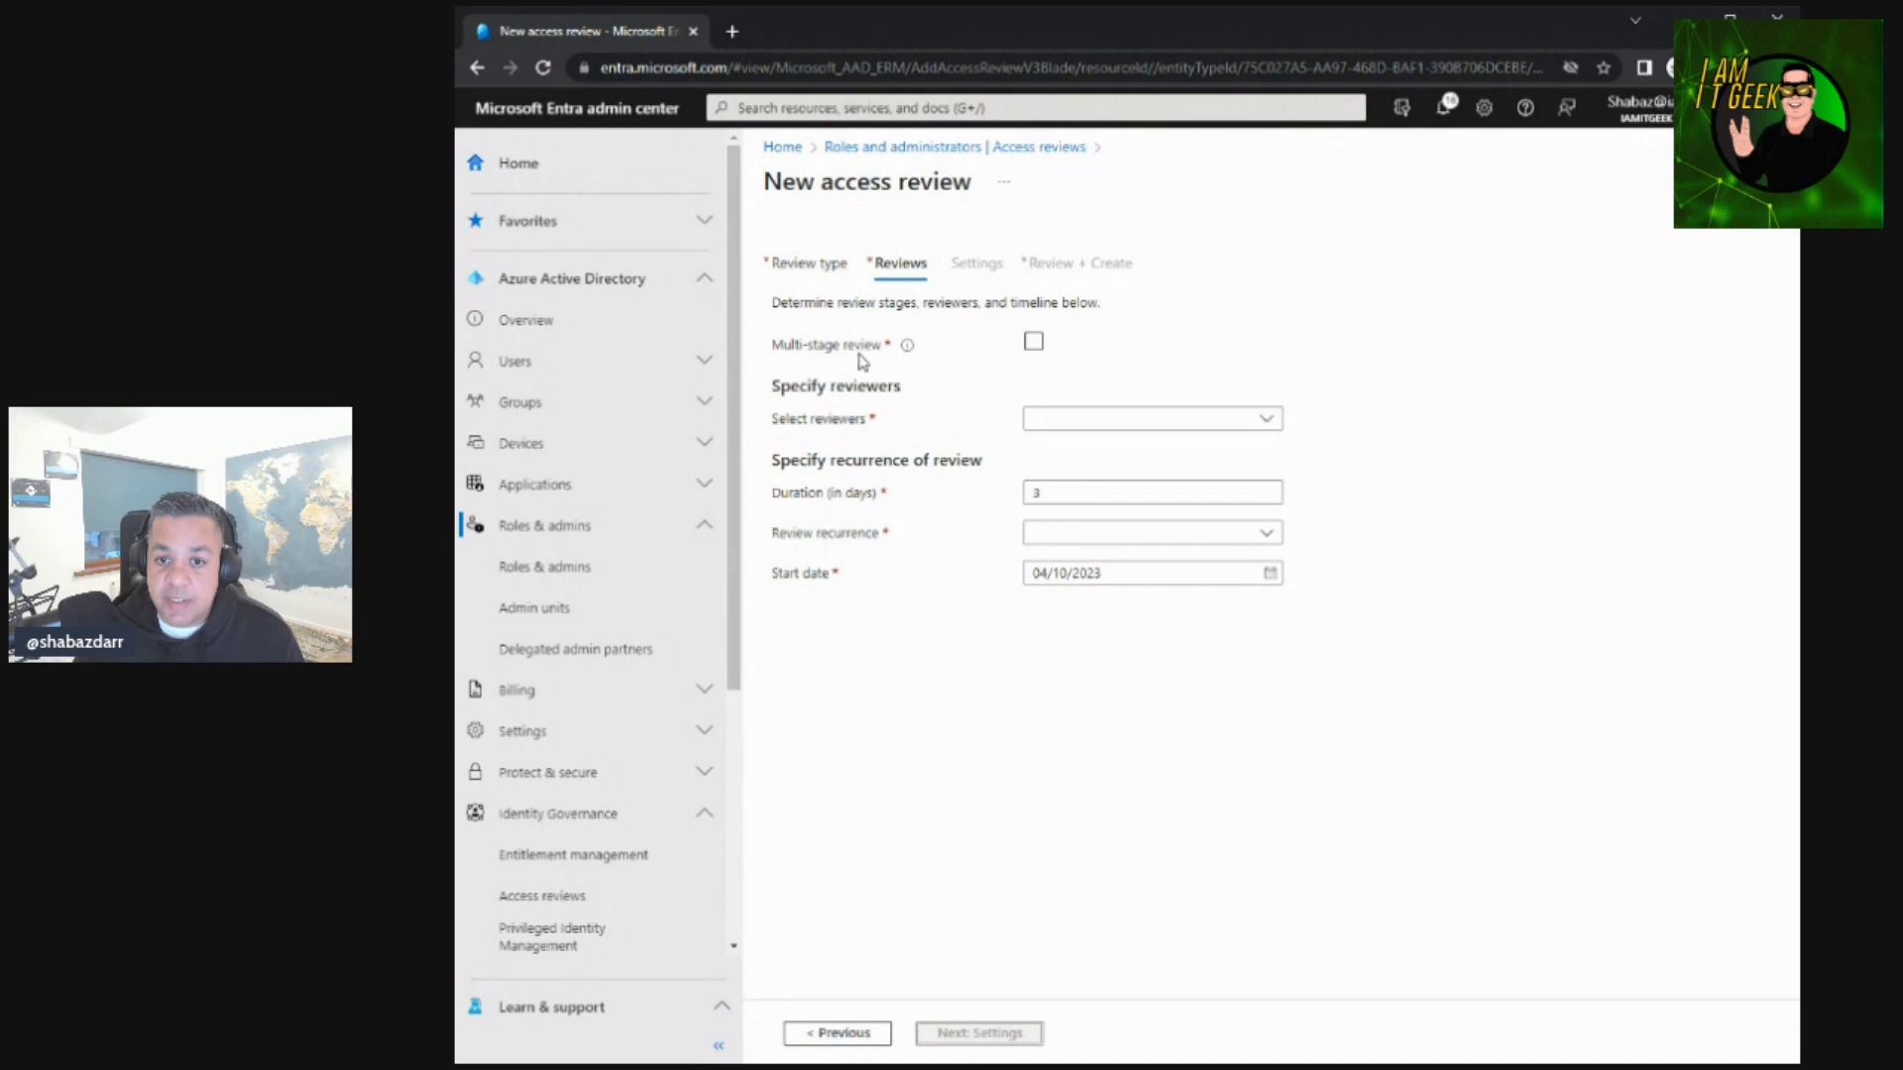
{"action": "mouse_move", "coordinate": [908, 348]}
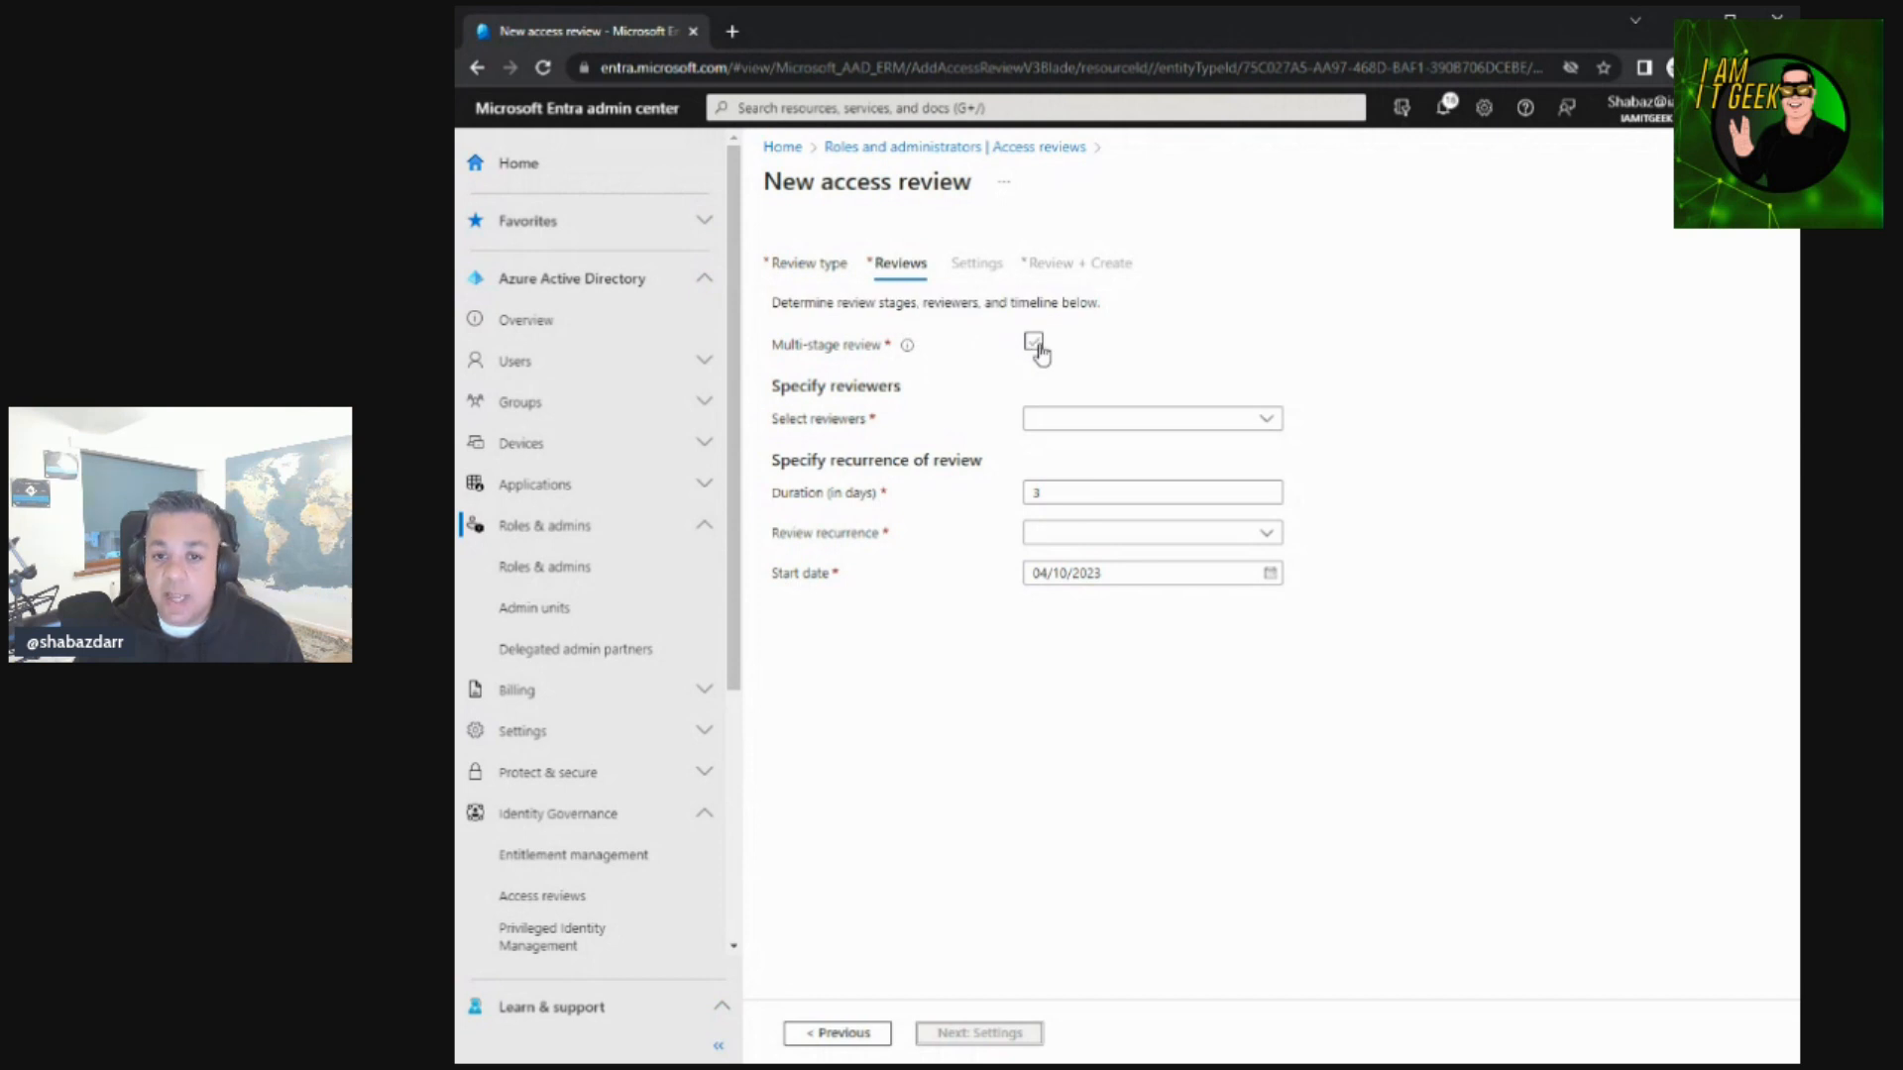
{"action": "left_click", "coordinate": [1269, 421]}
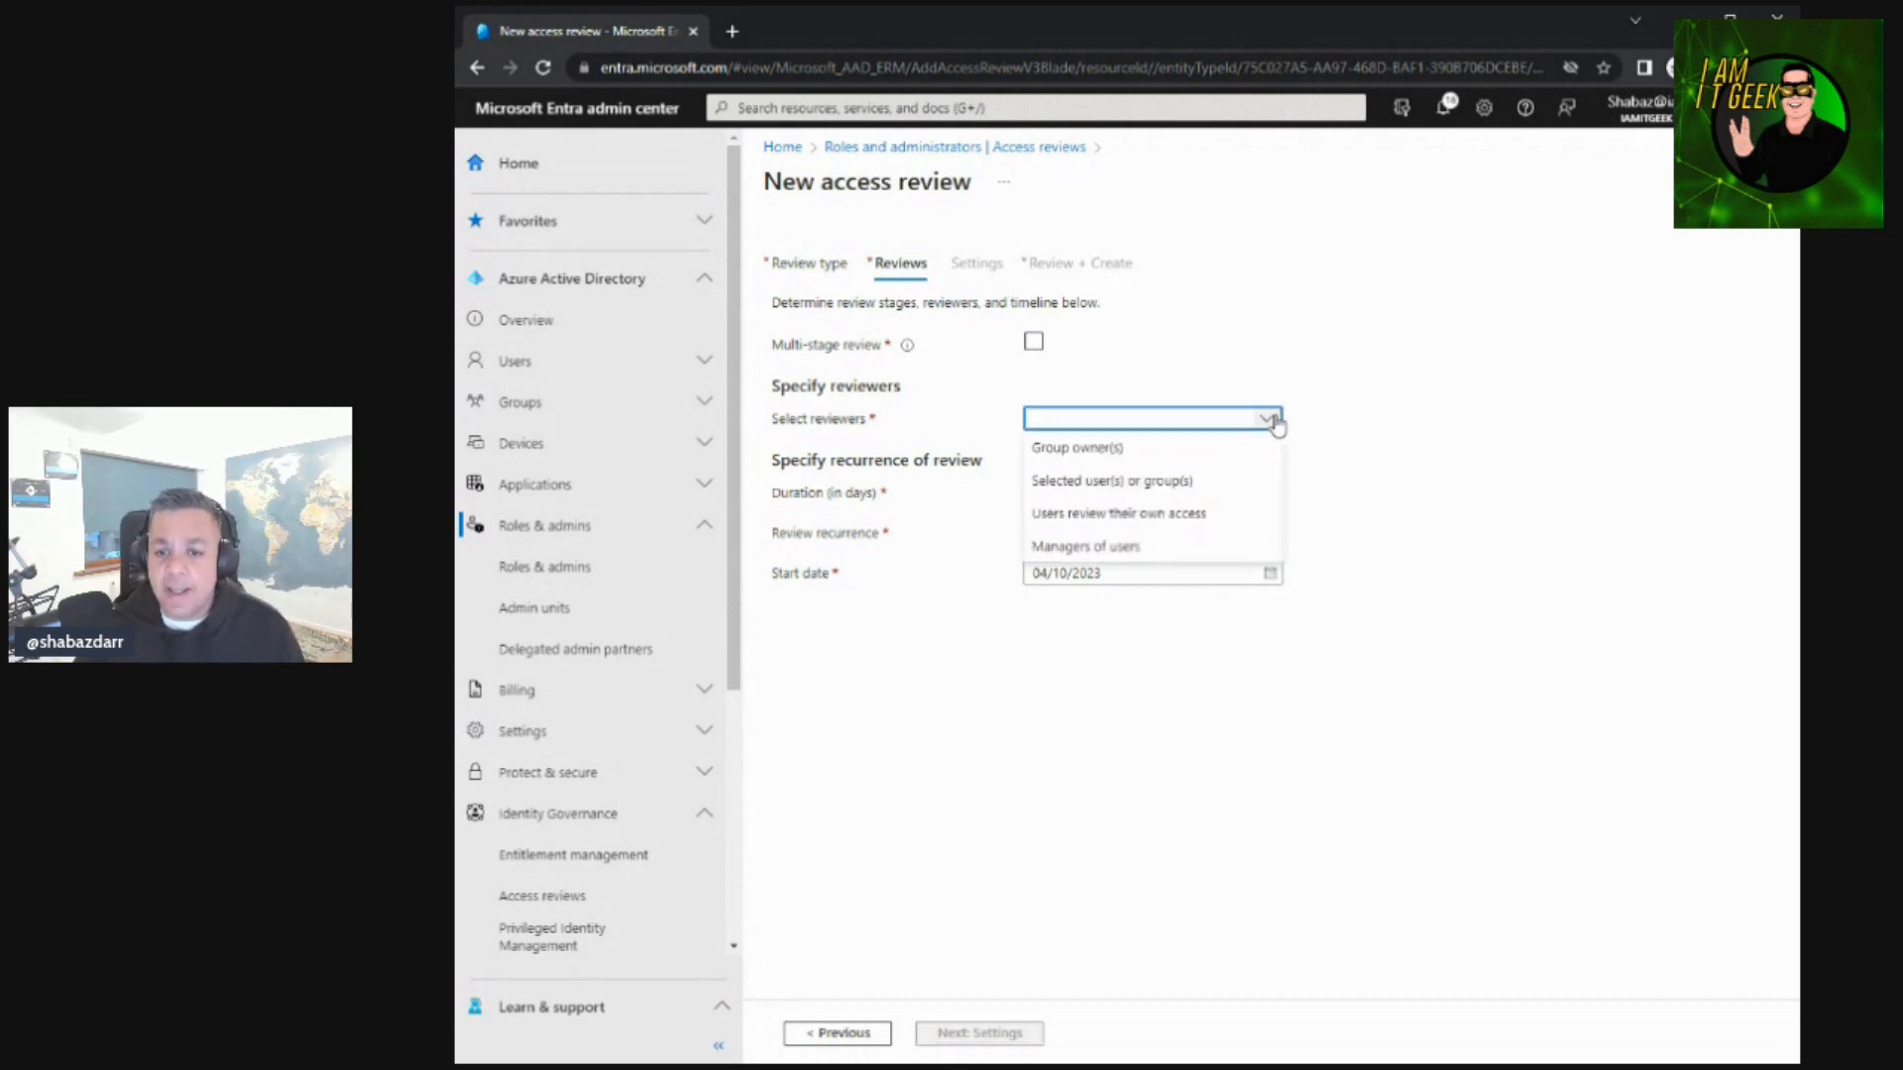
{"action": "left_click", "coordinate": [1178, 456]}
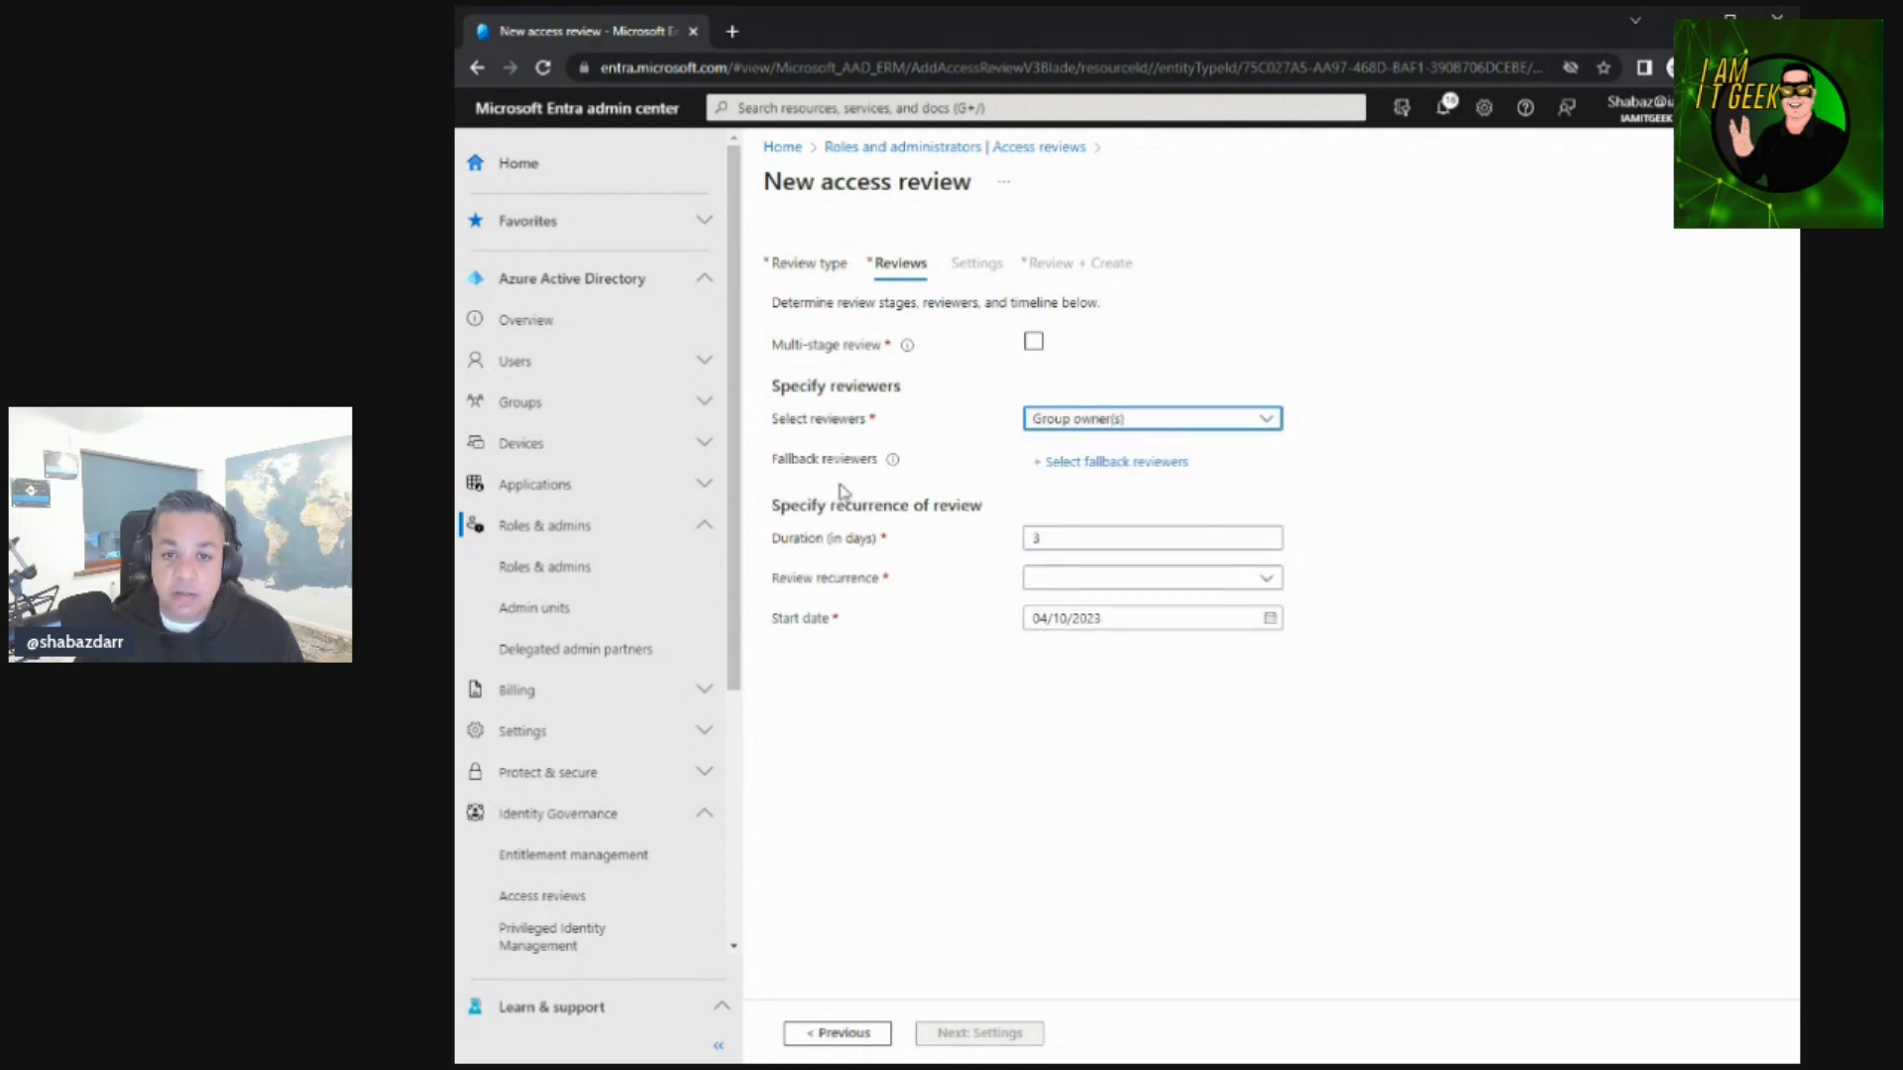
{"action": "left_click", "coordinate": [1176, 463]}
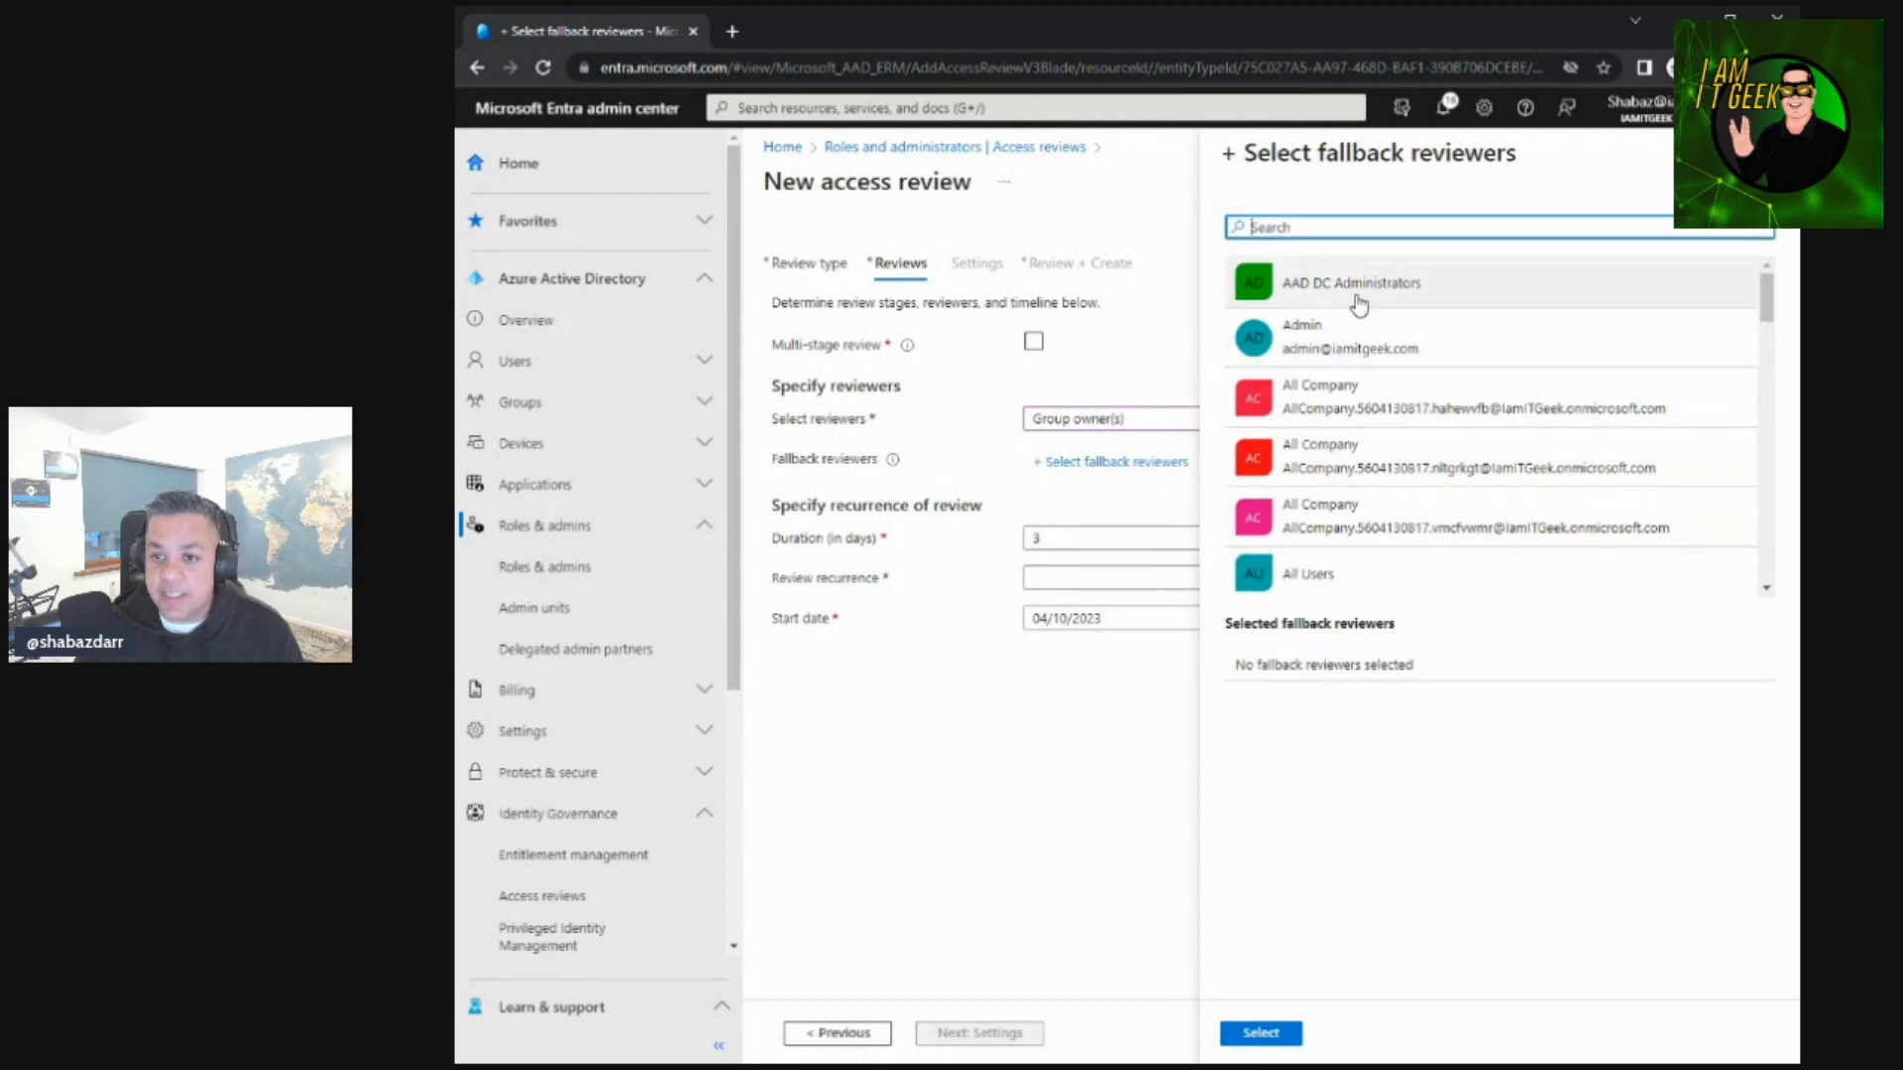
{"action": "left_click", "coordinate": [1288, 286]}
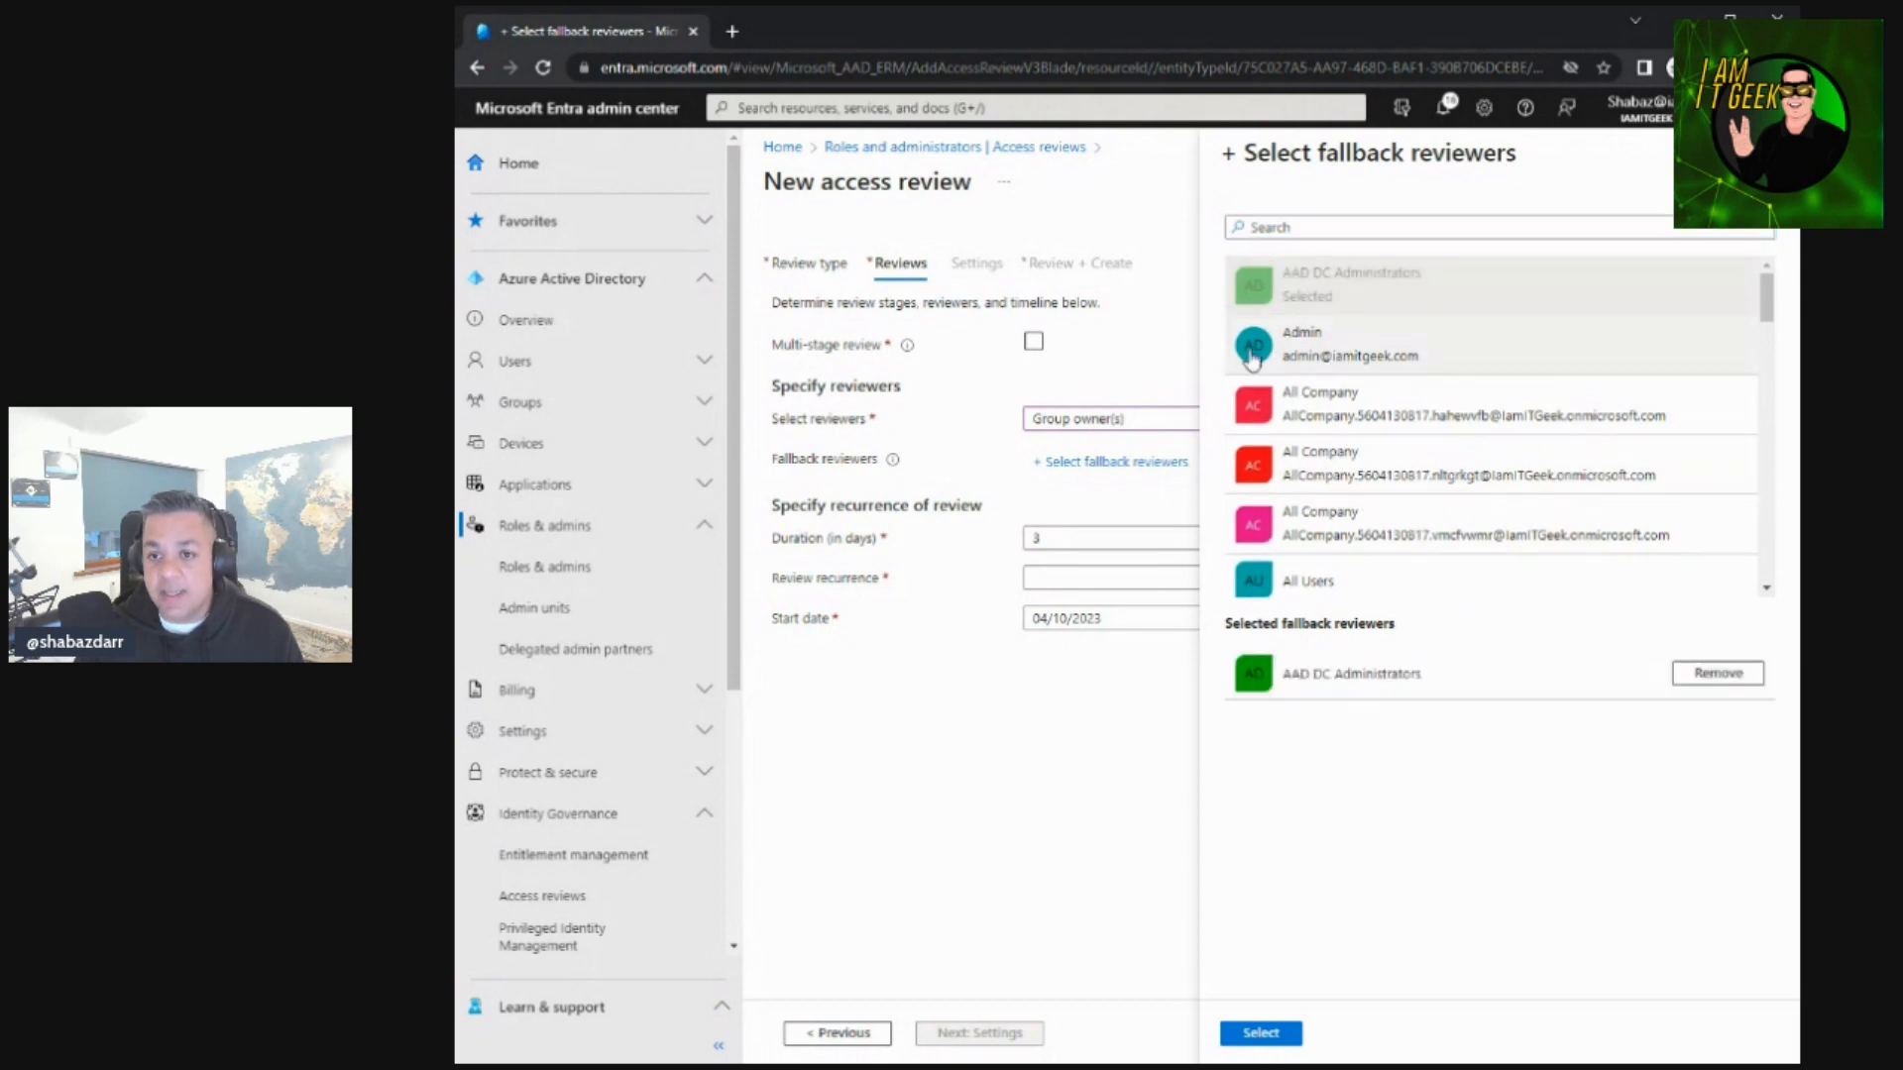
{"action": "left_click", "coordinate": [1261, 1034]}
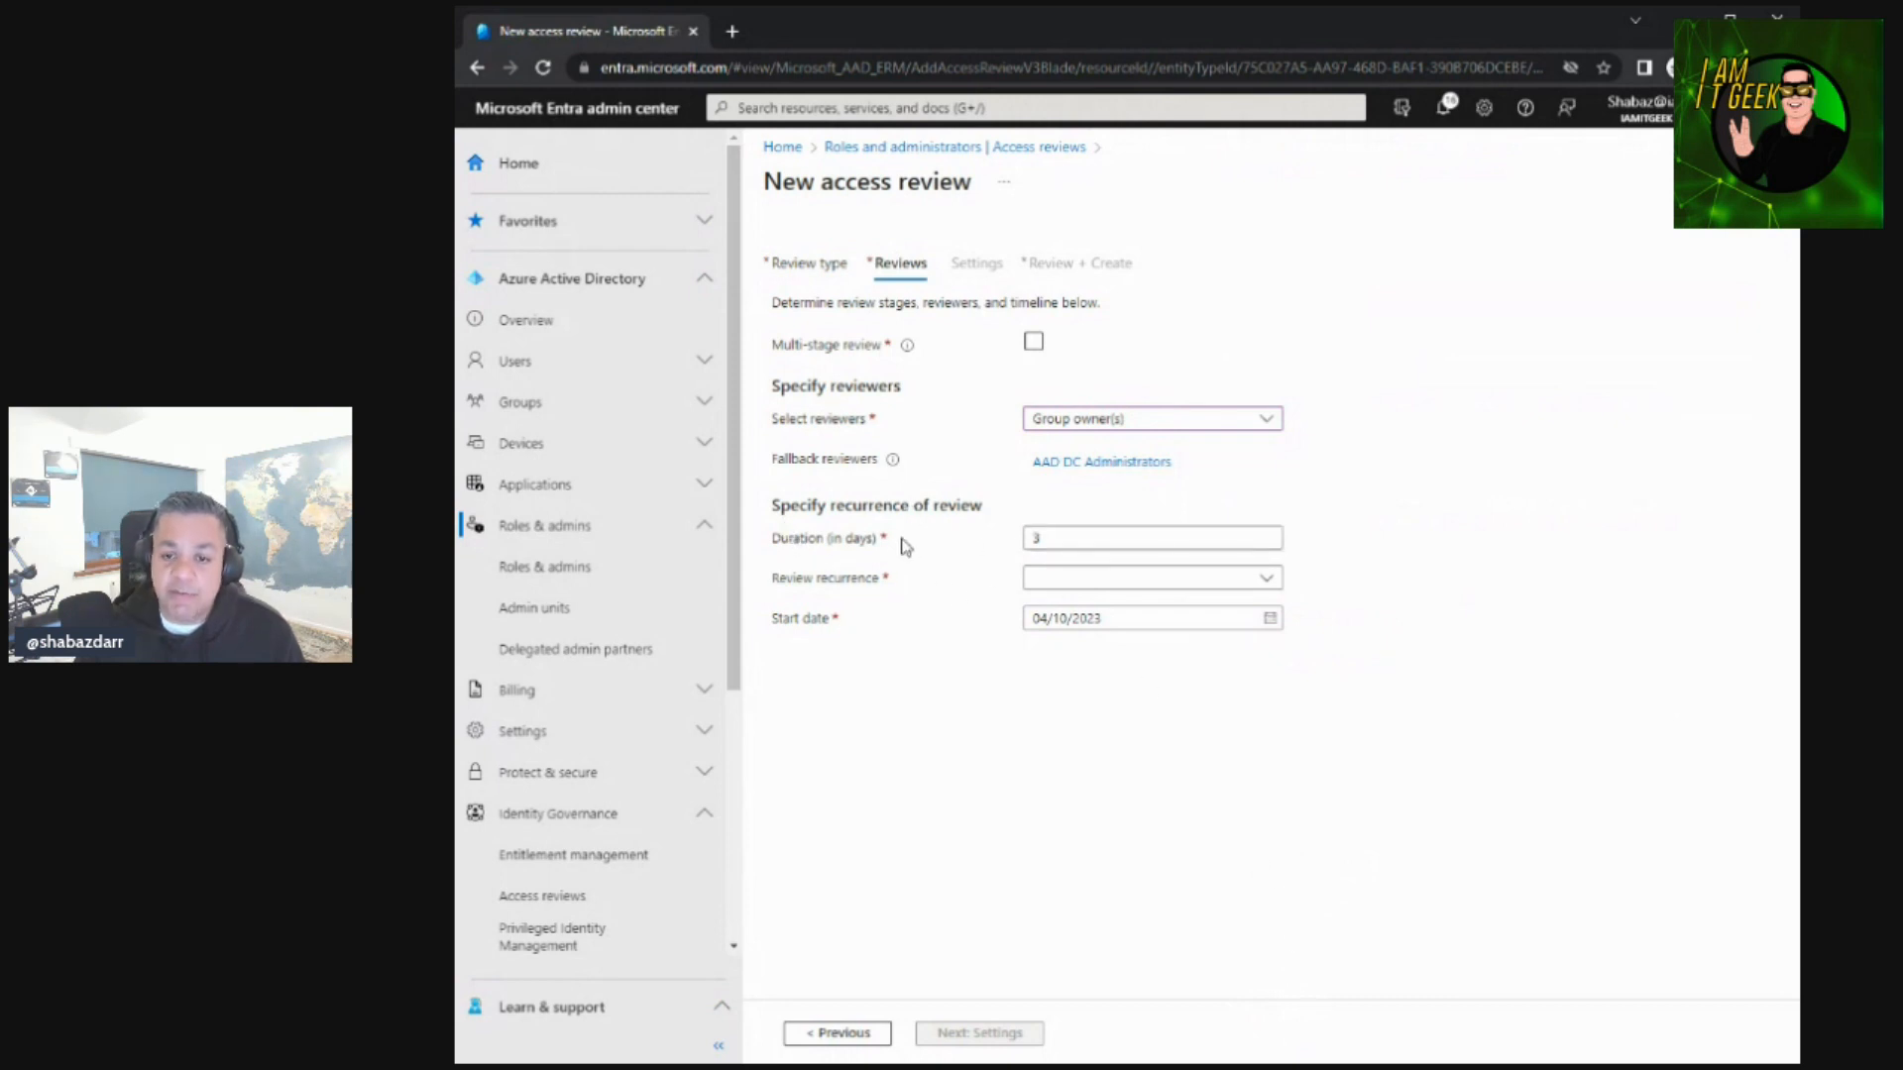
Set the access review's duration to 7 days and its recurrence to Monthly.
{"action": "double_click", "coordinate": [1036, 538]}
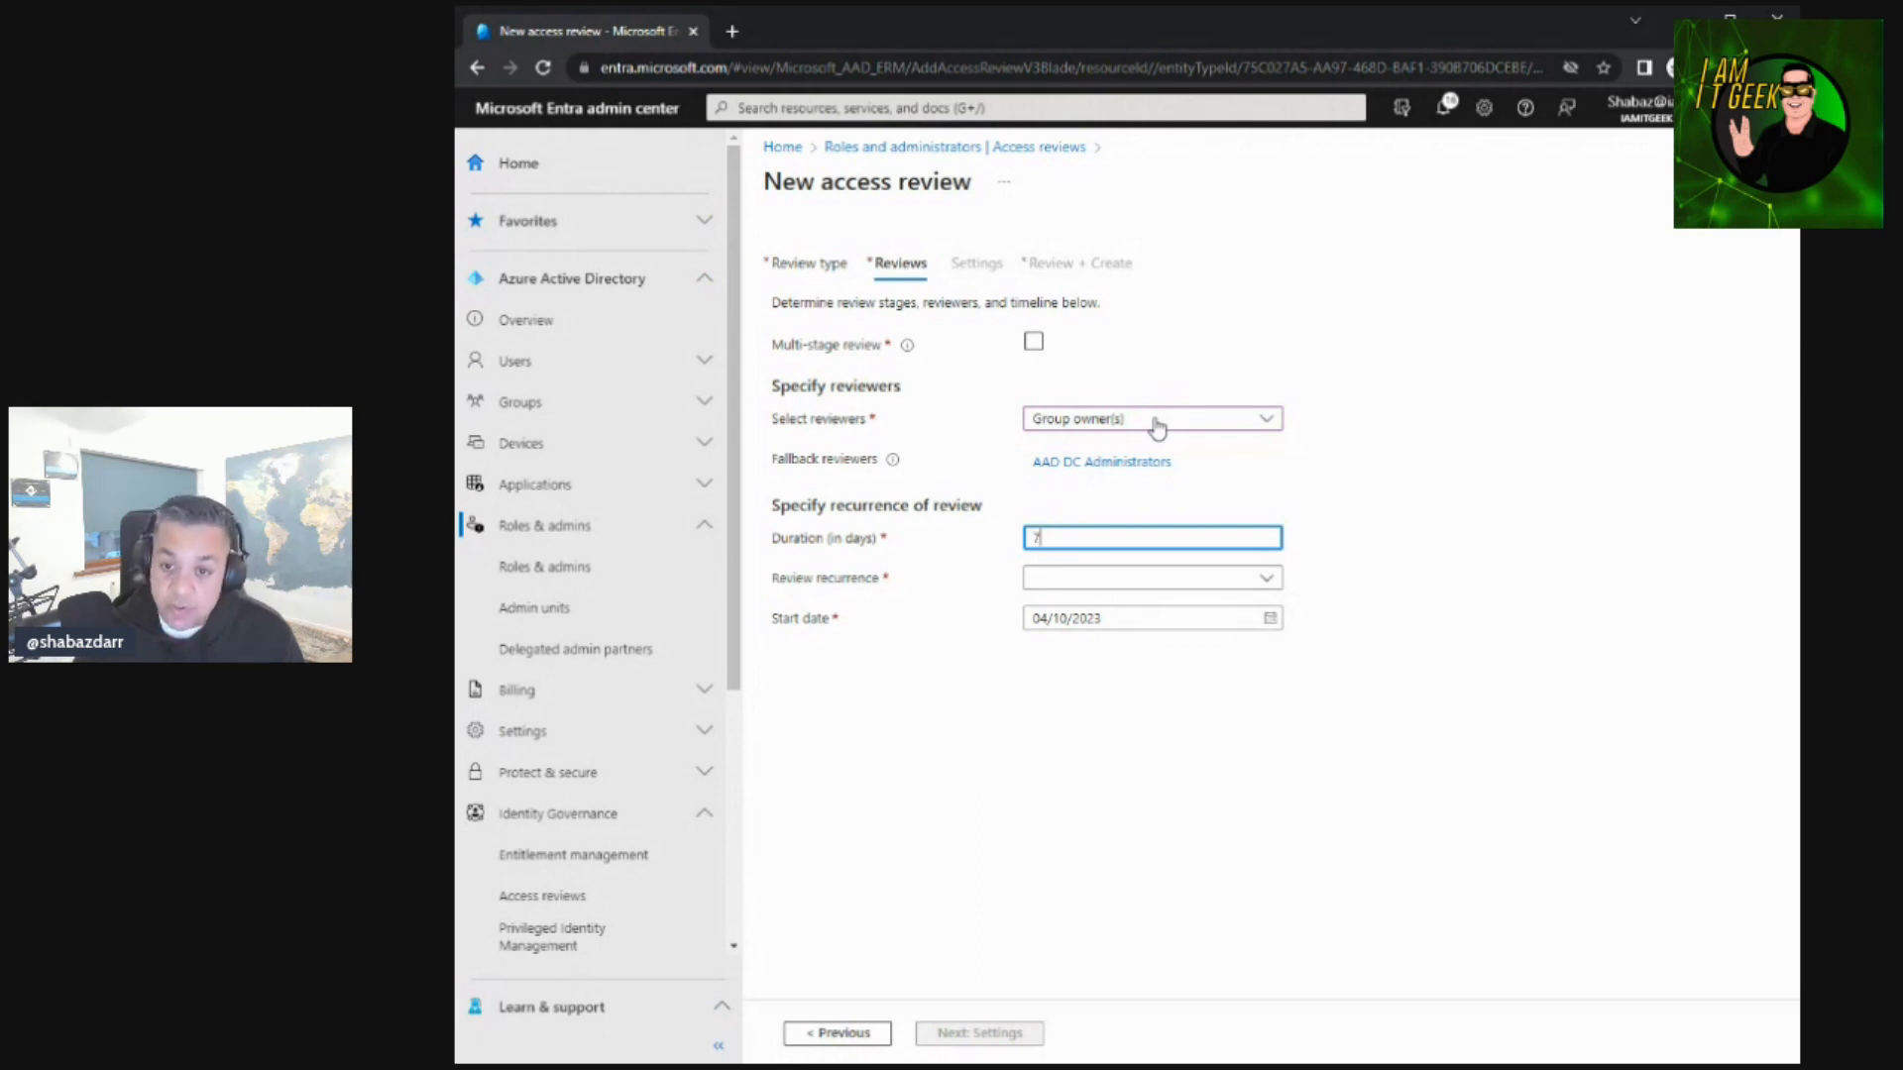
{"action": "left_click", "coordinate": [1266, 585]}
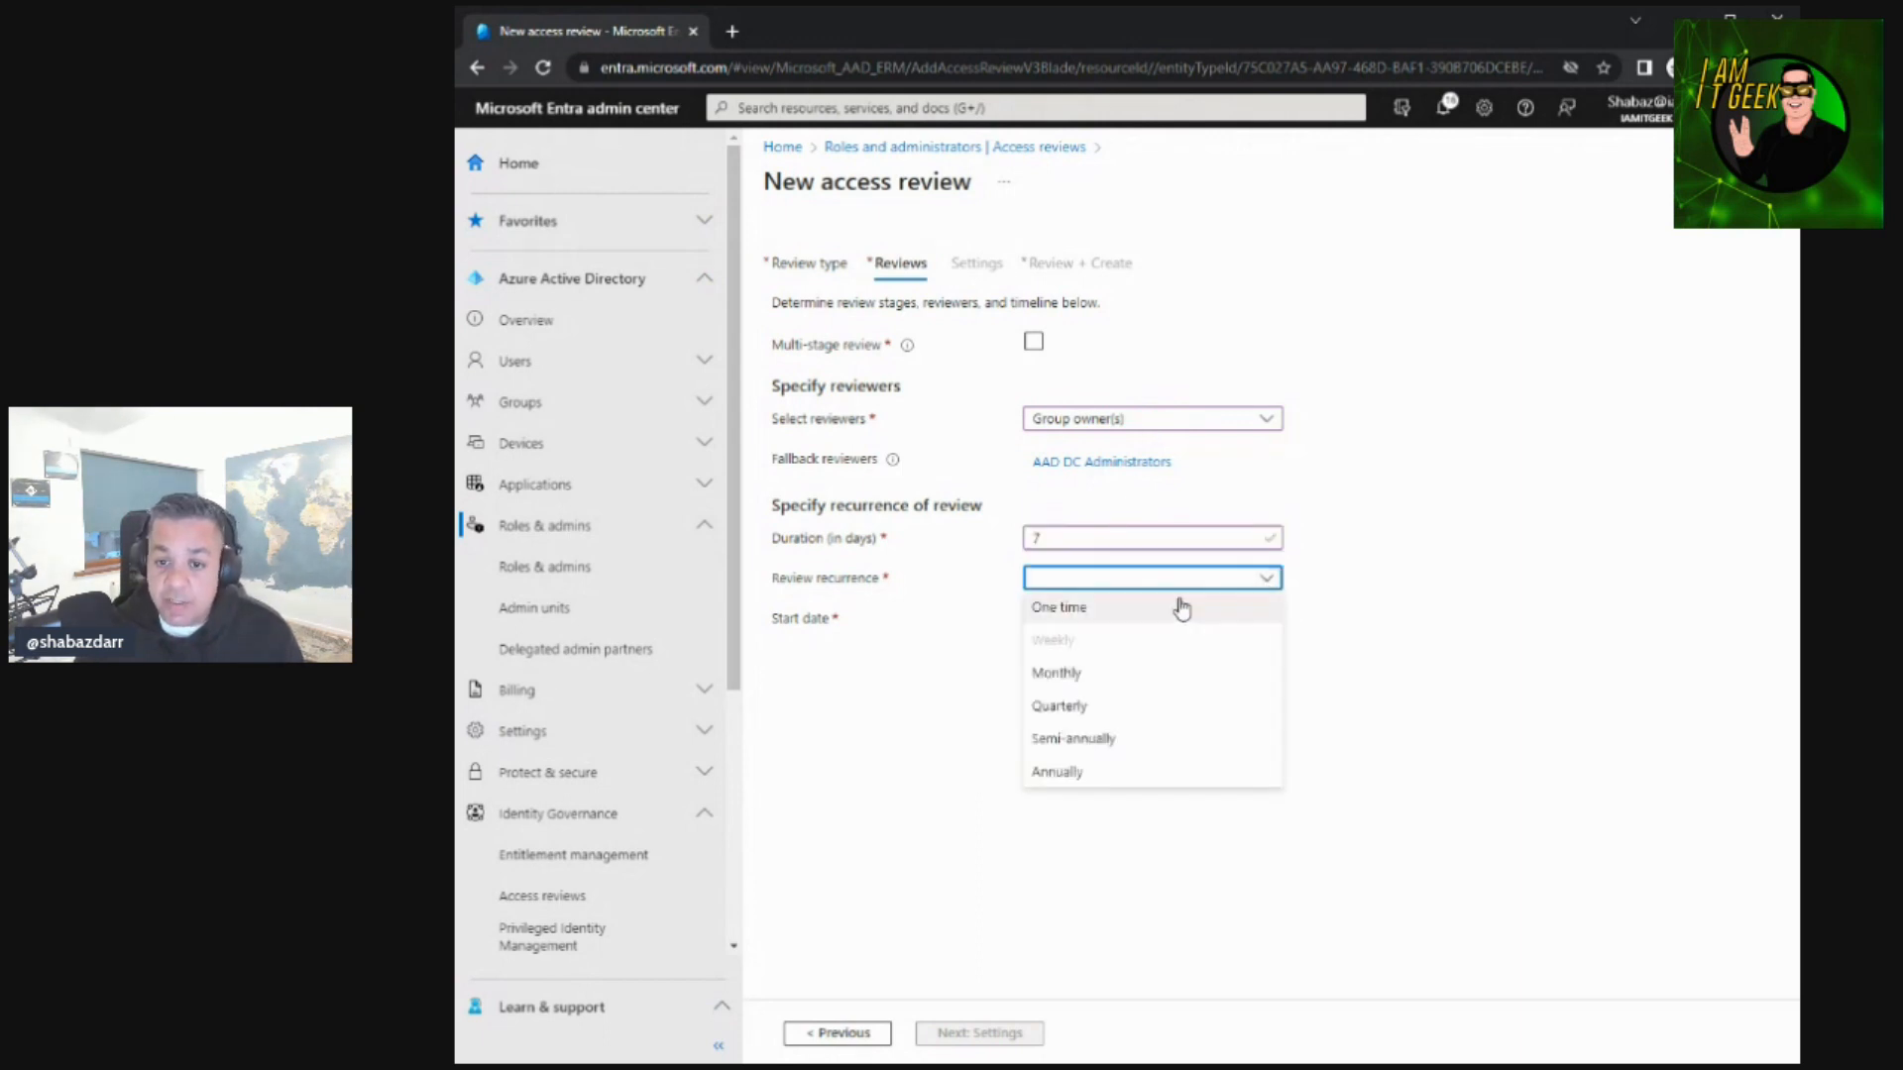
{"action": "left_click", "coordinate": [1110, 676]}
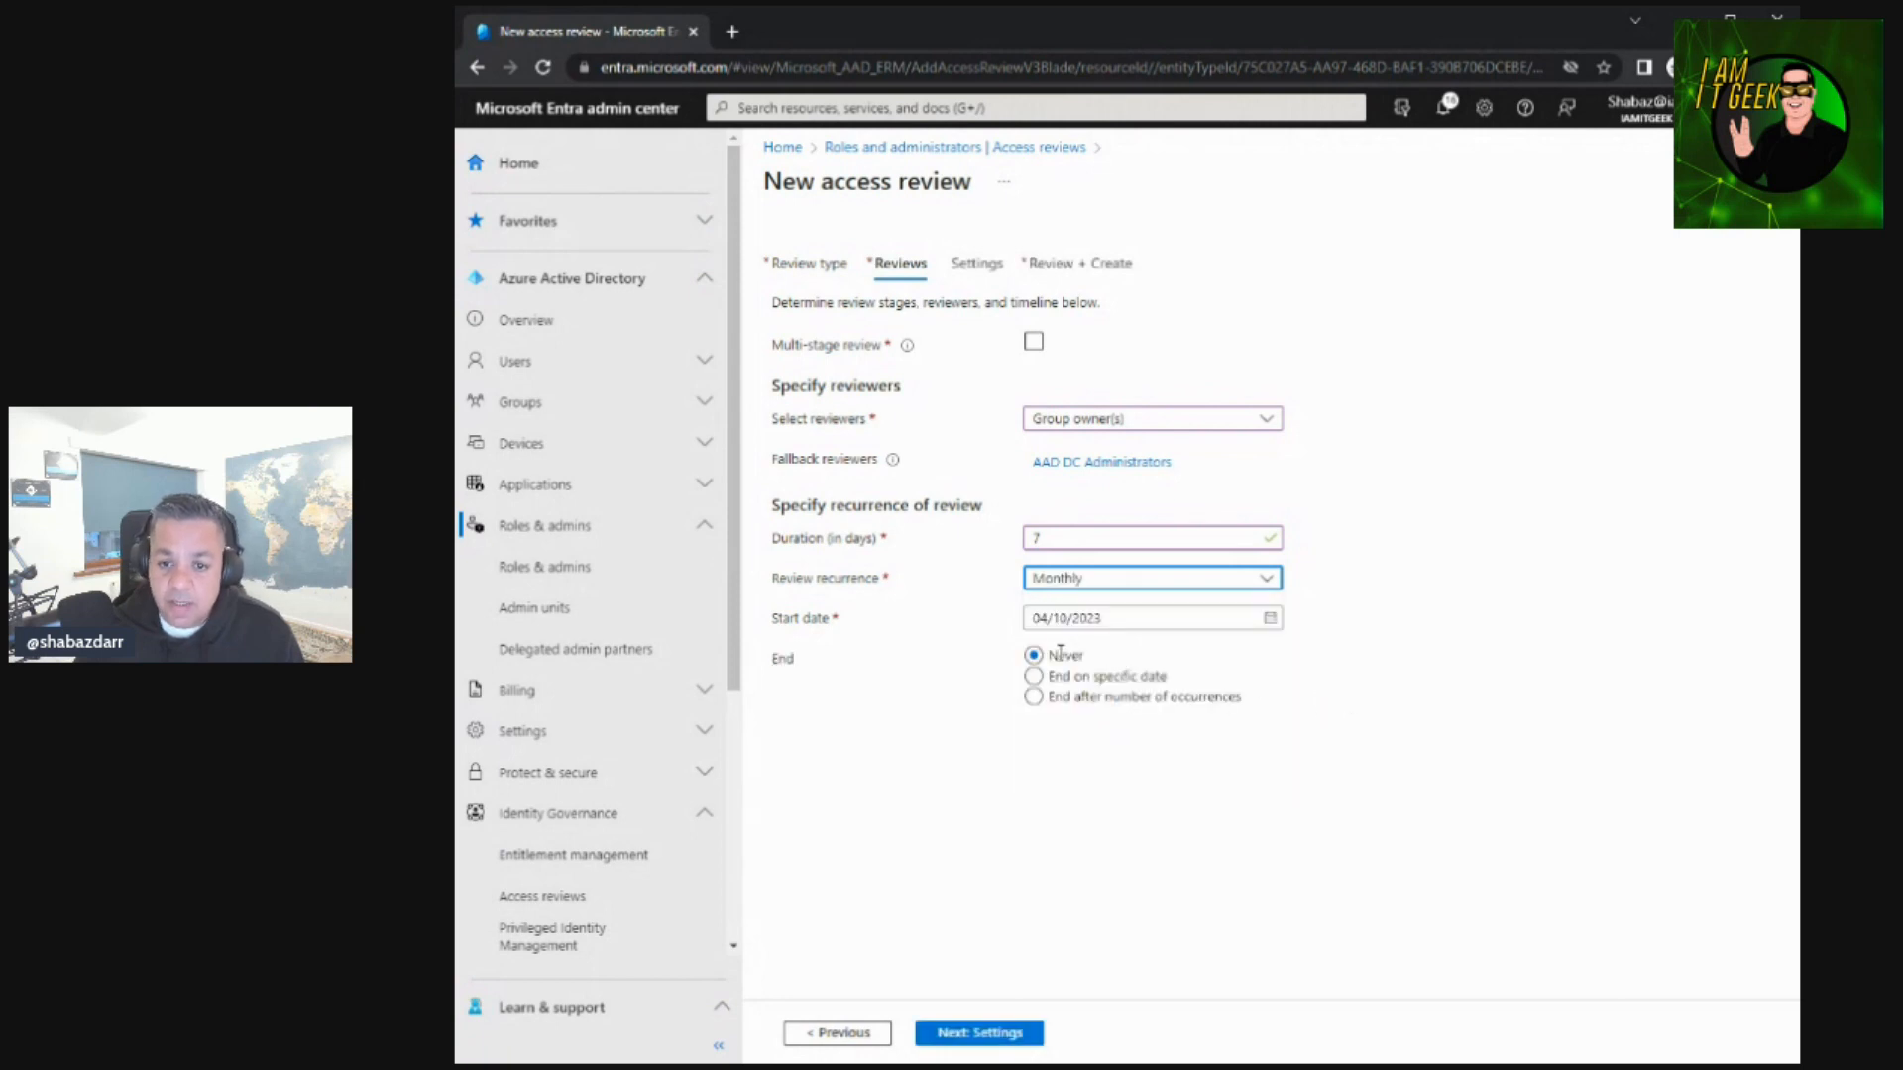
Choose Remove access for when reviewers don't respond, and return to Roles and administrators without creating the access review.
{"action": "left_click", "coordinate": [1021, 1033]}
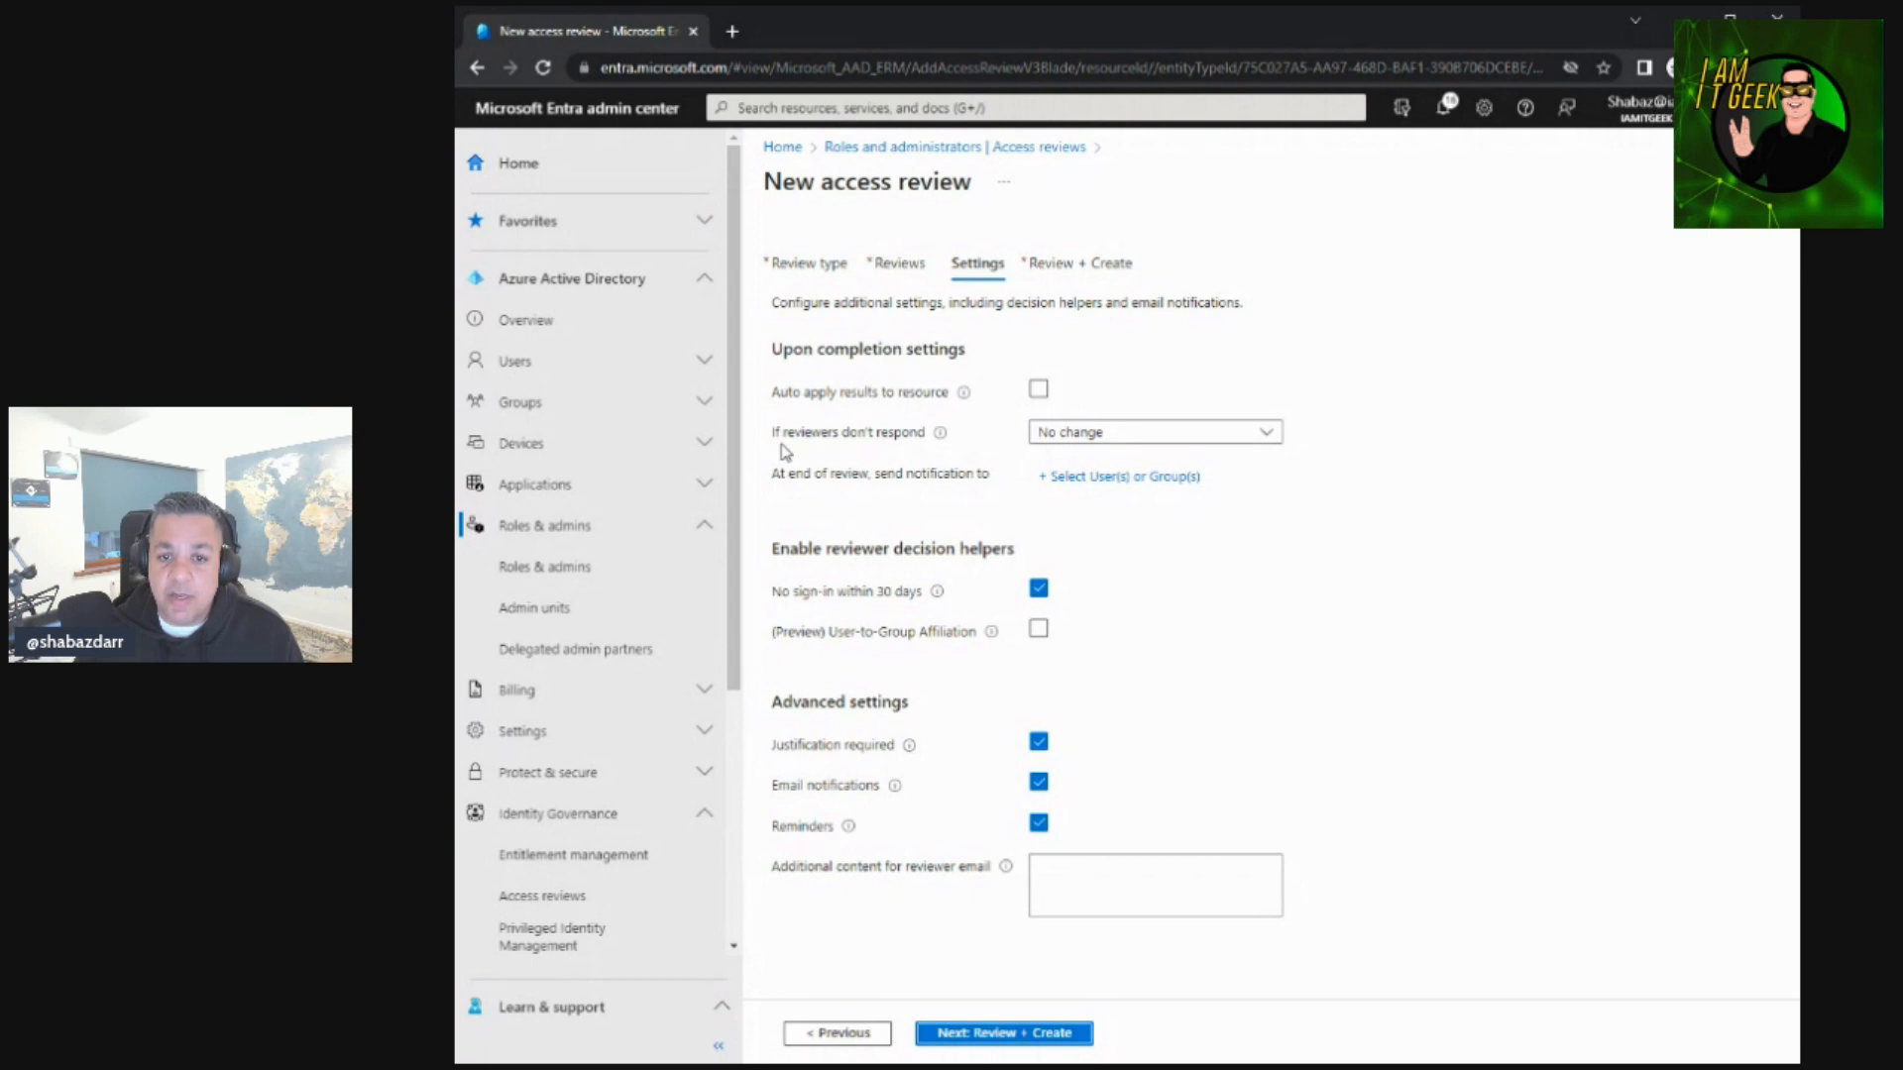
{"action": "left_click", "coordinate": [1105, 436]}
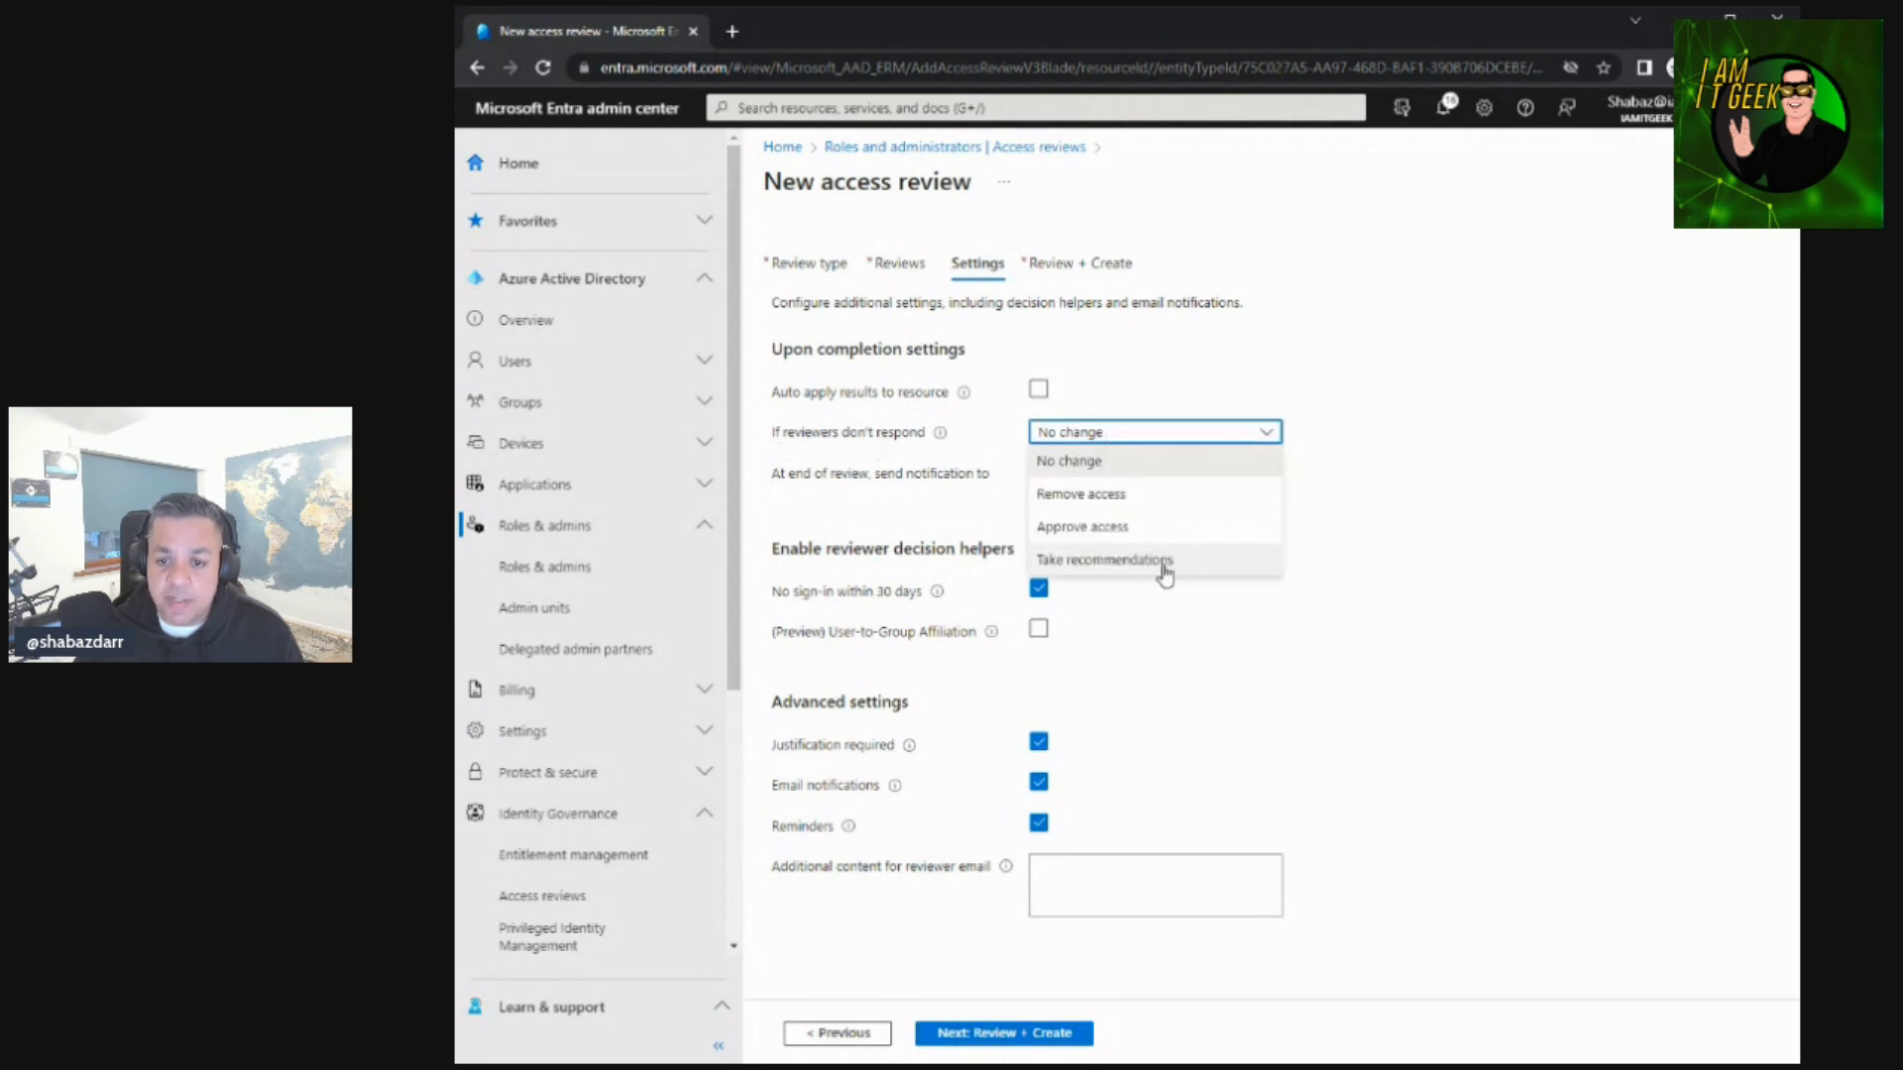
{"action": "left_click", "coordinate": [1127, 513]}
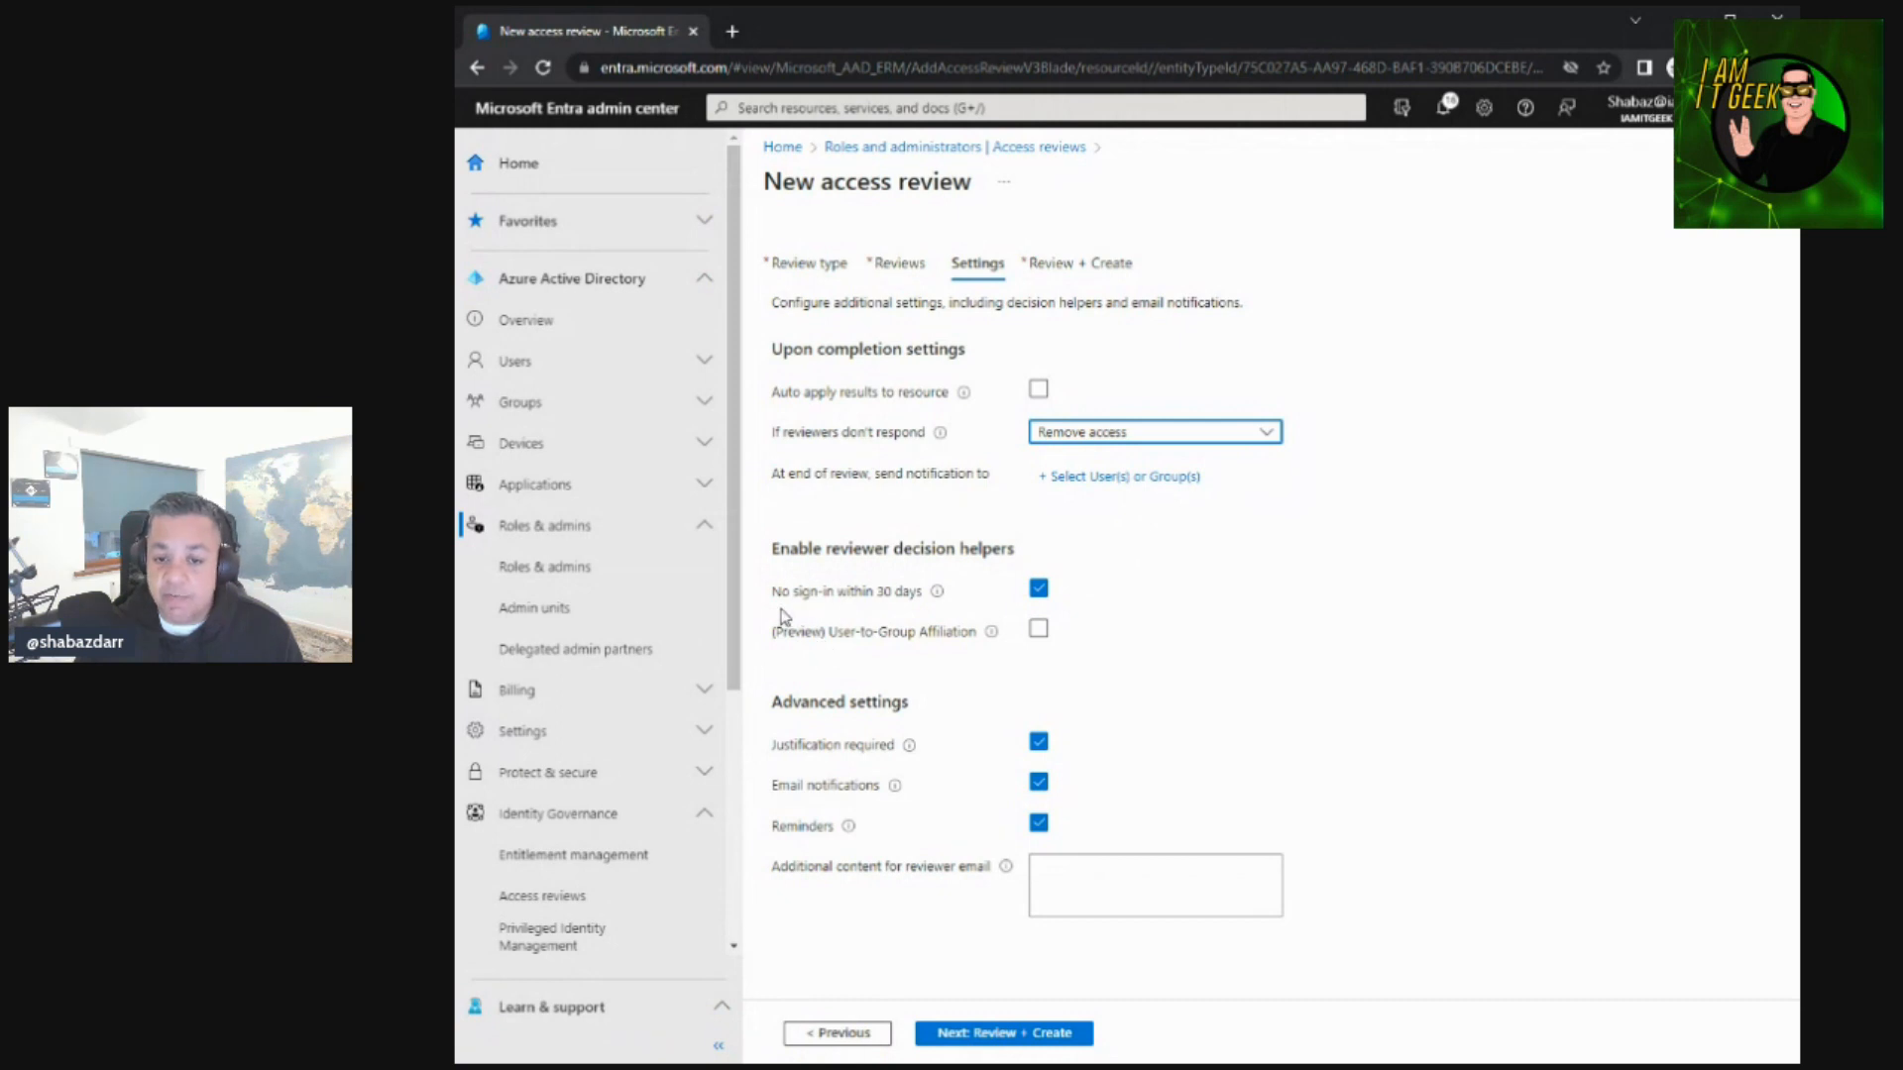
{"action": "mouse_move", "coordinate": [938, 594]}
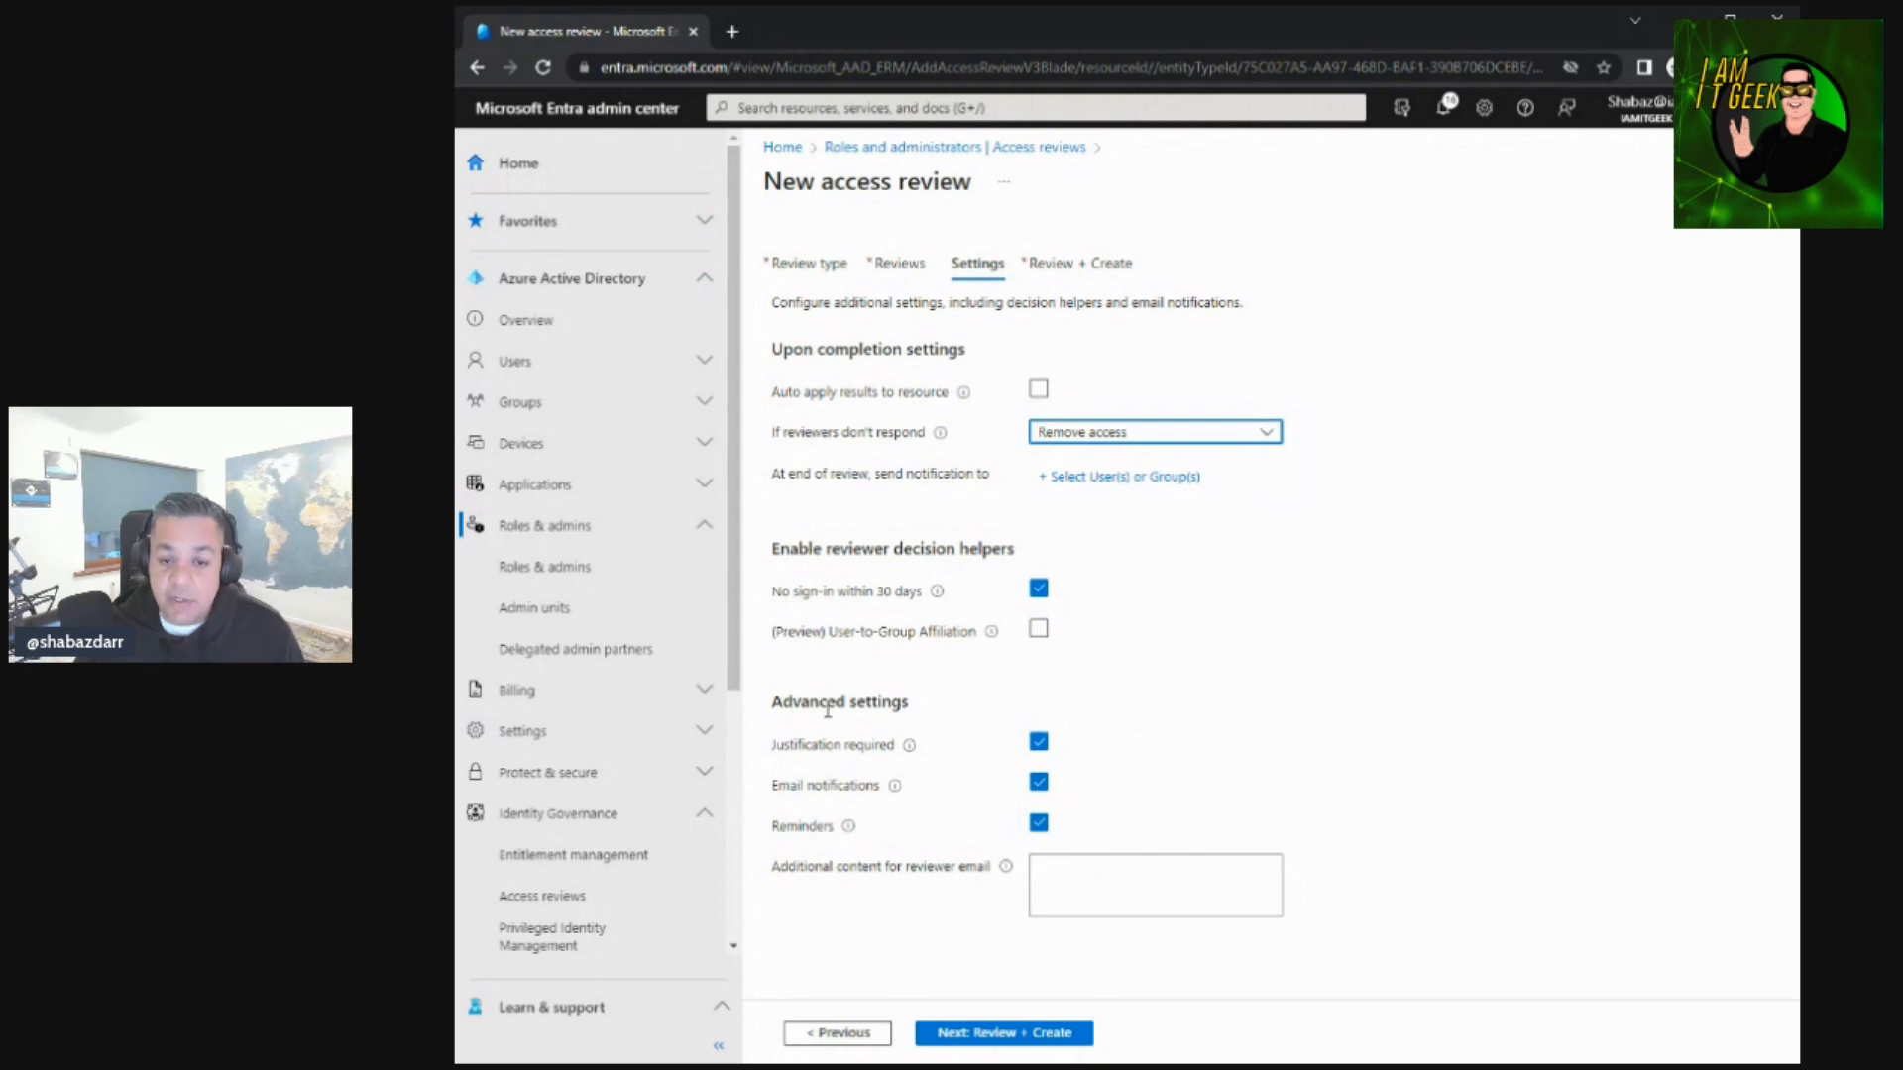
{"action": "mouse_move", "coordinate": [908, 749]}
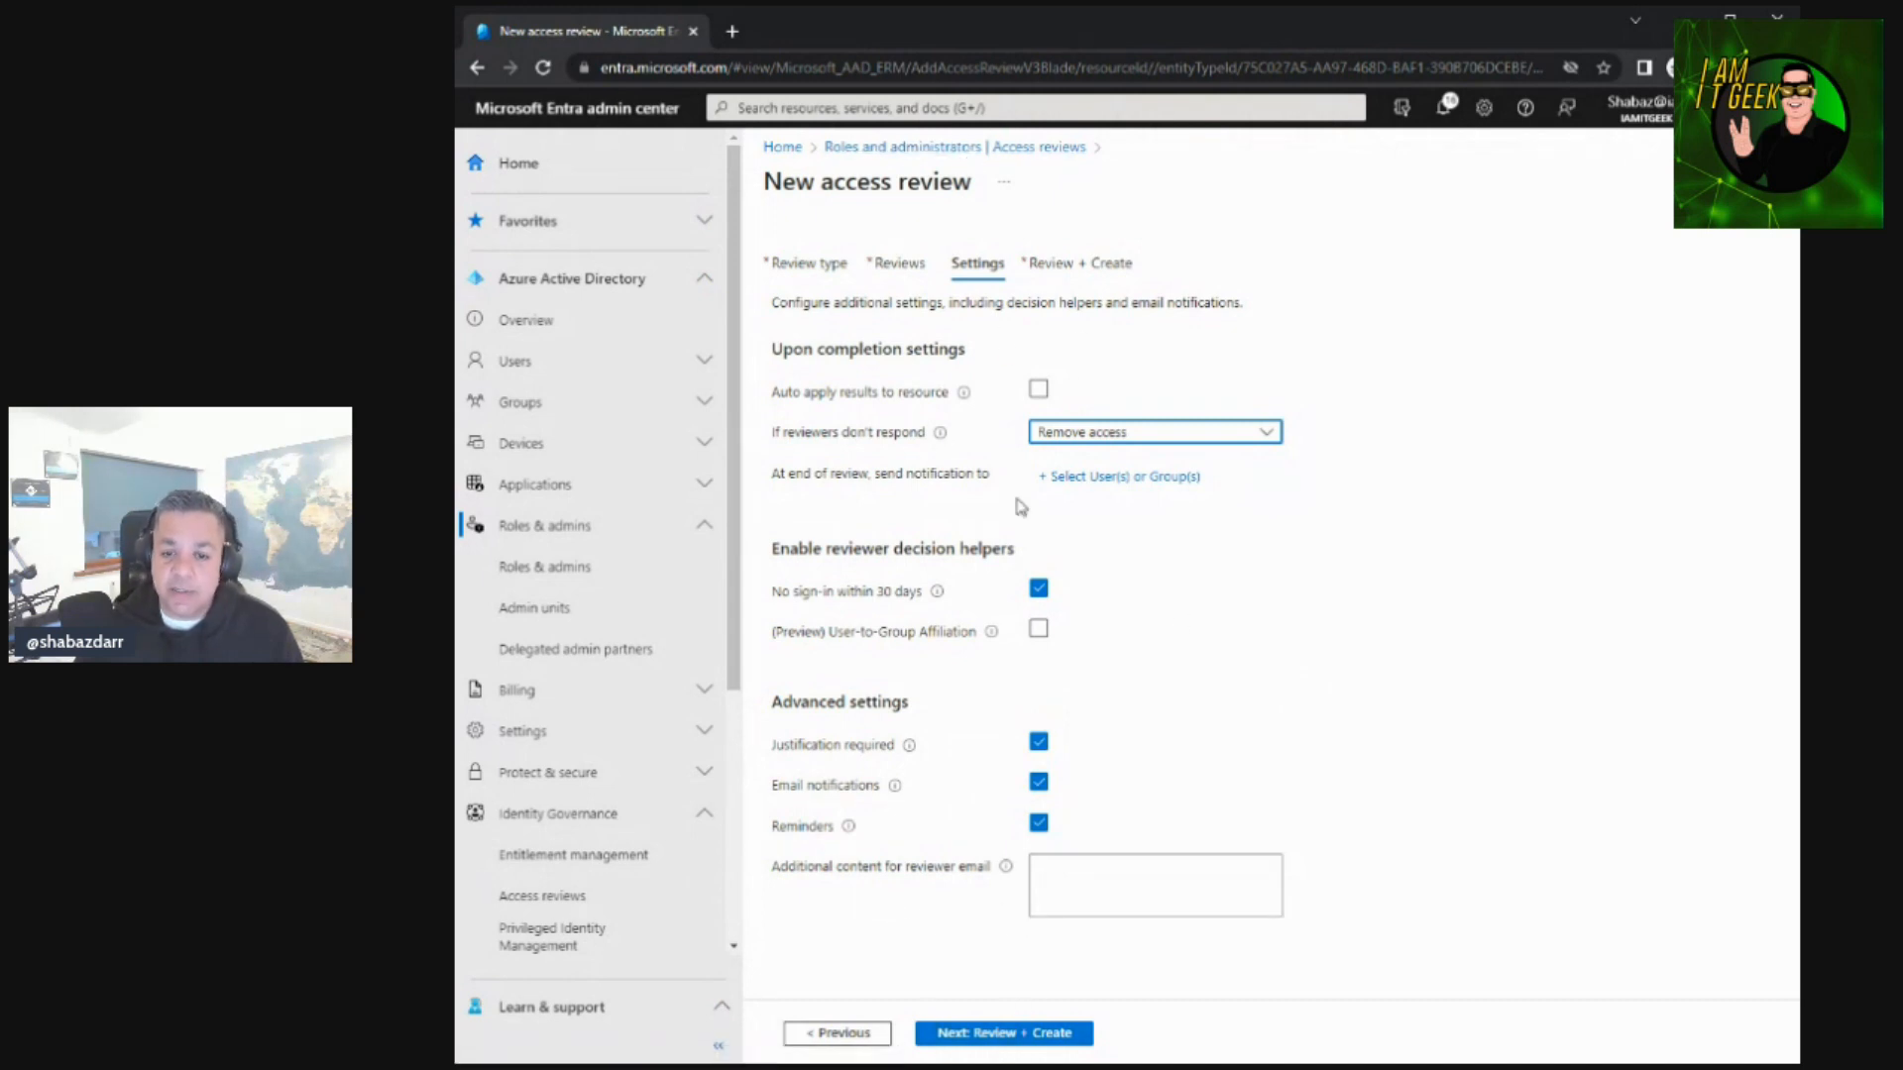
{"action": "left_click", "coordinate": [1090, 273]}
{"action": "left_click", "coordinate": [927, 149]}
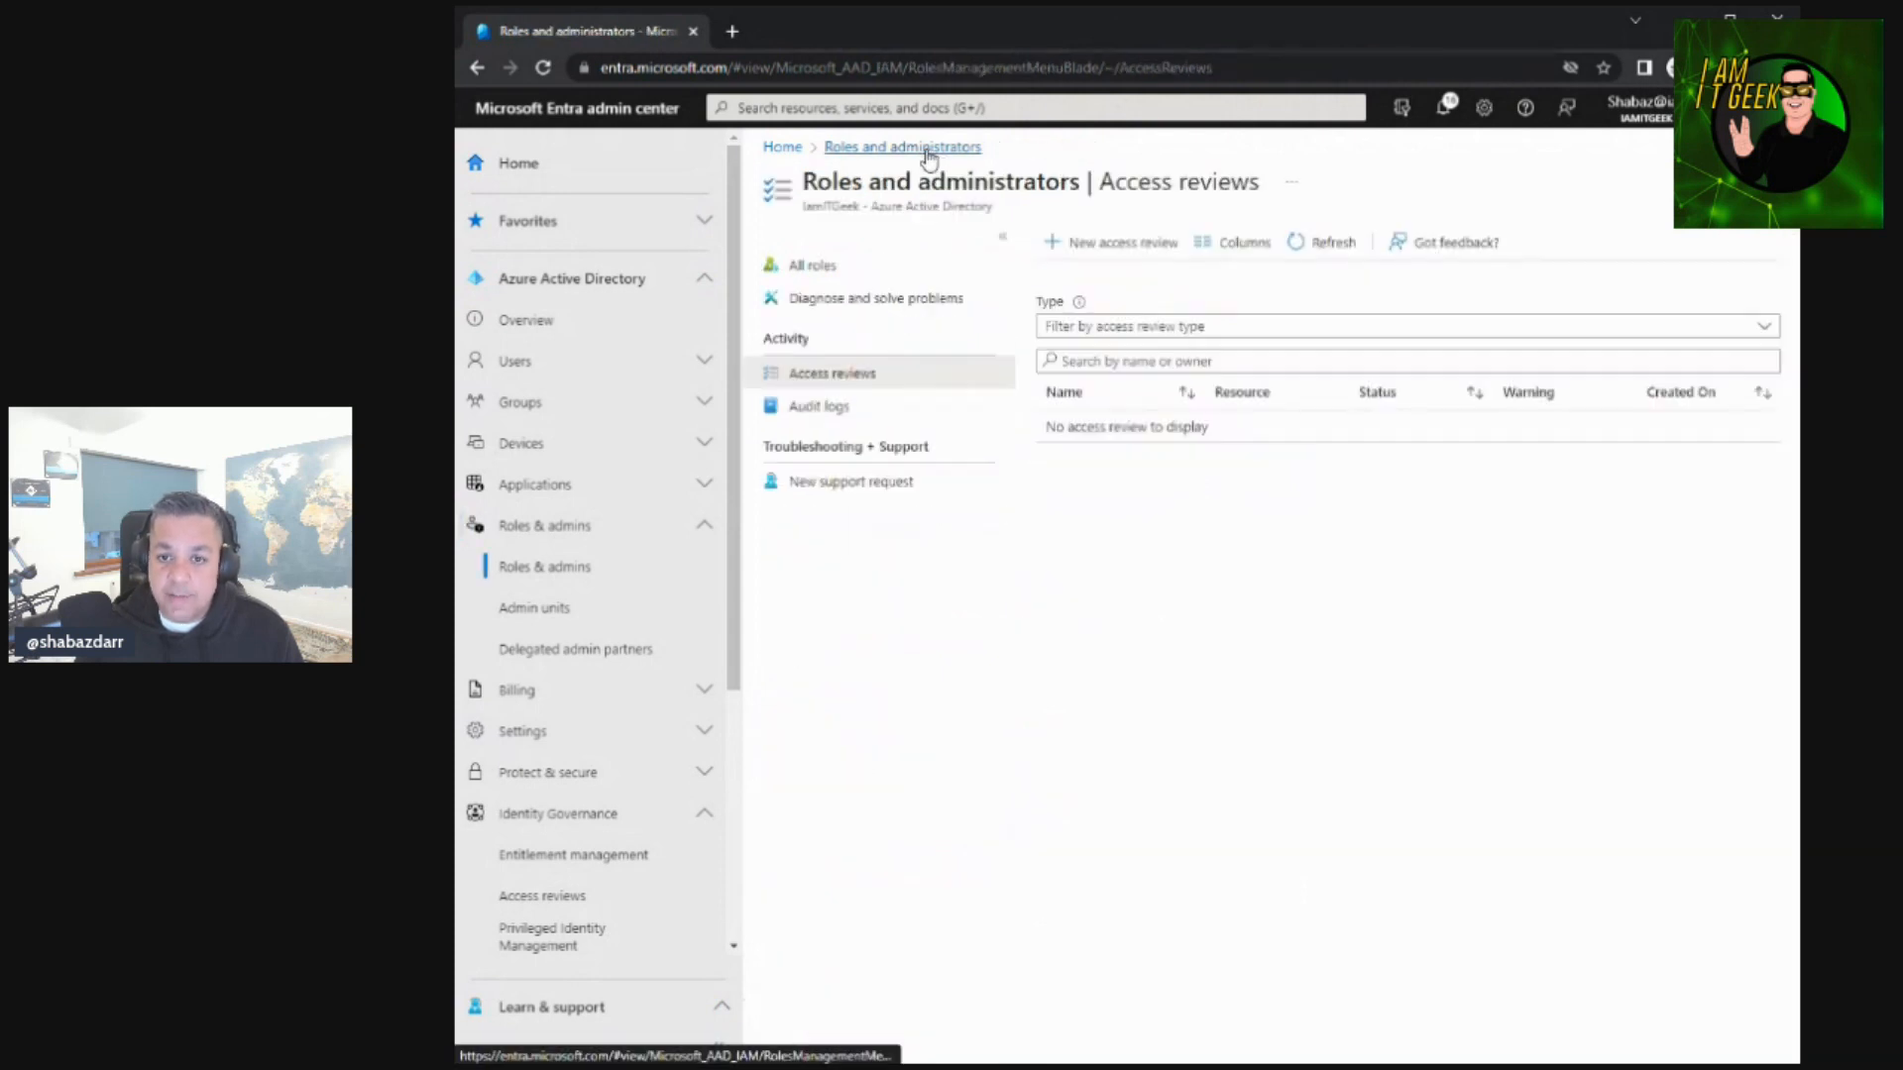
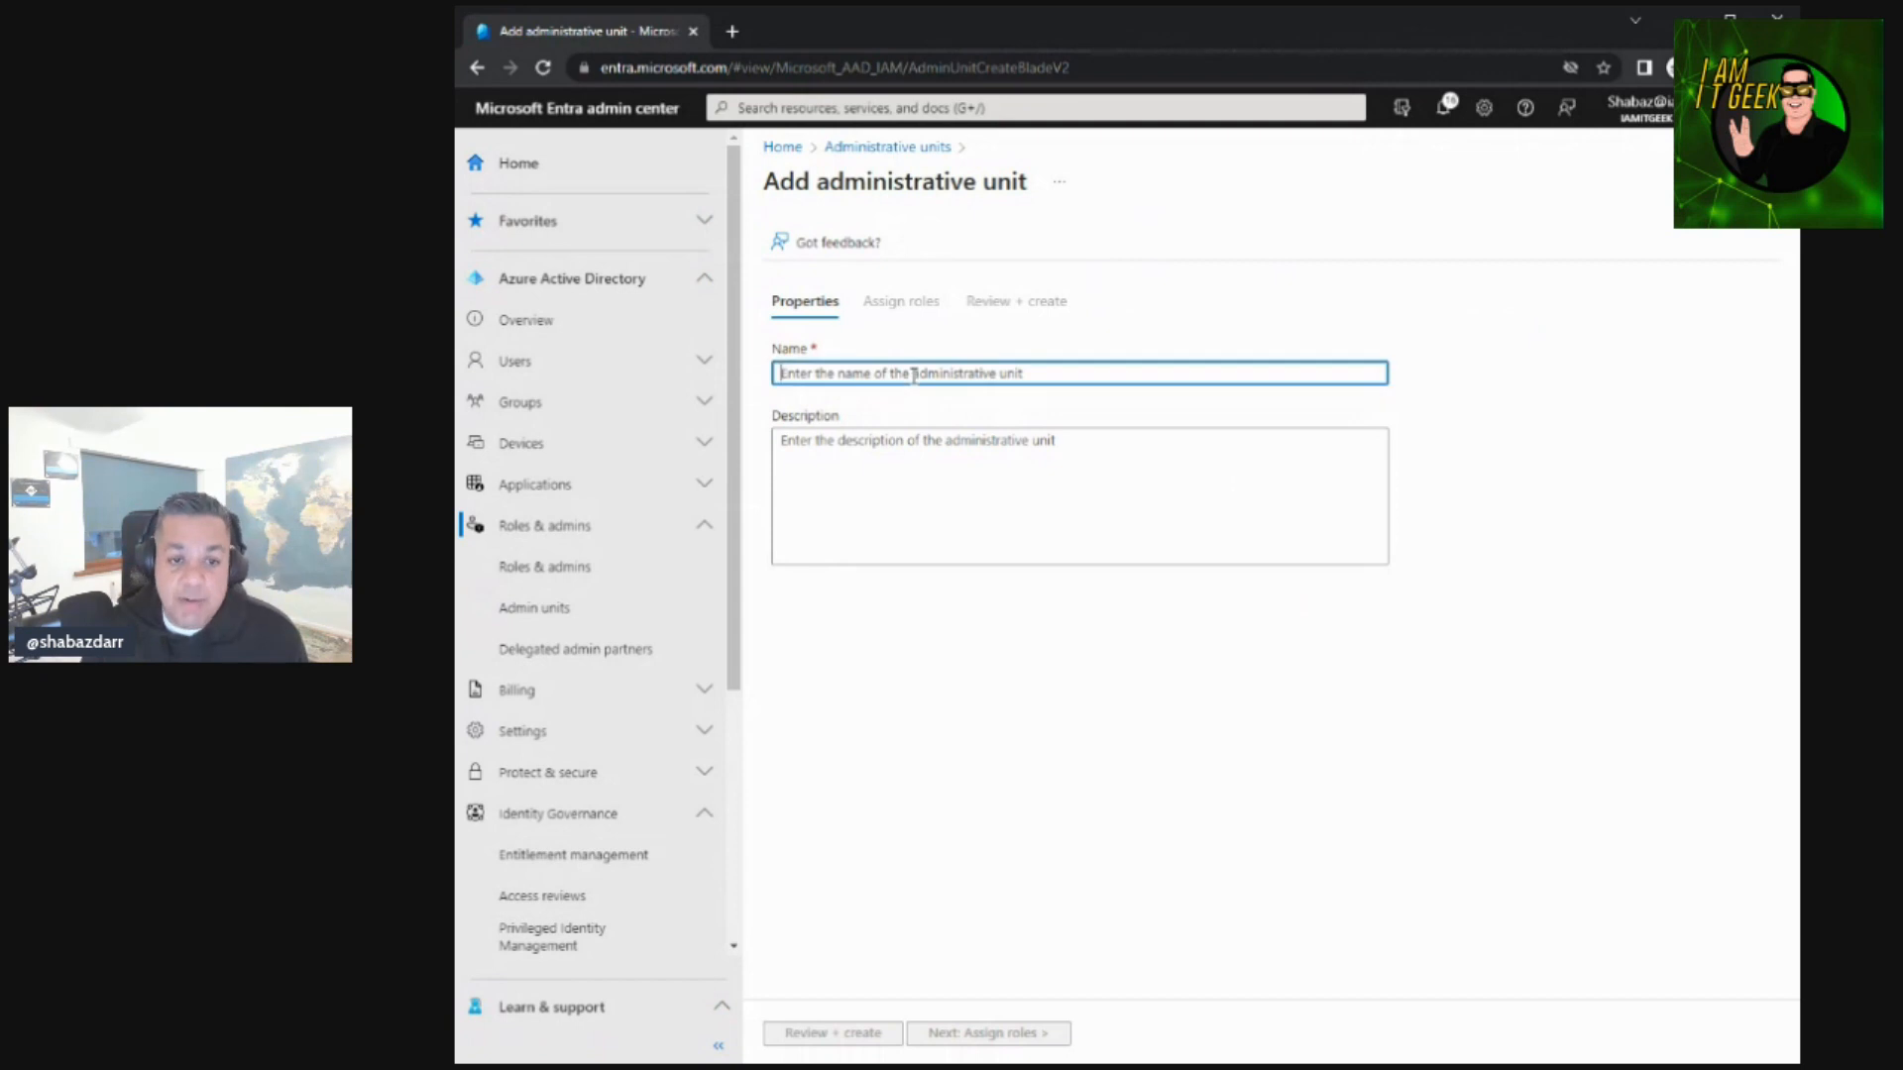
Name the new administrative unit "I Am IT Geek Admin Unit" and describe it as "This Admin unti is for a demo".
{"action": "type", "text": "I Am IT Geek Admin U"}
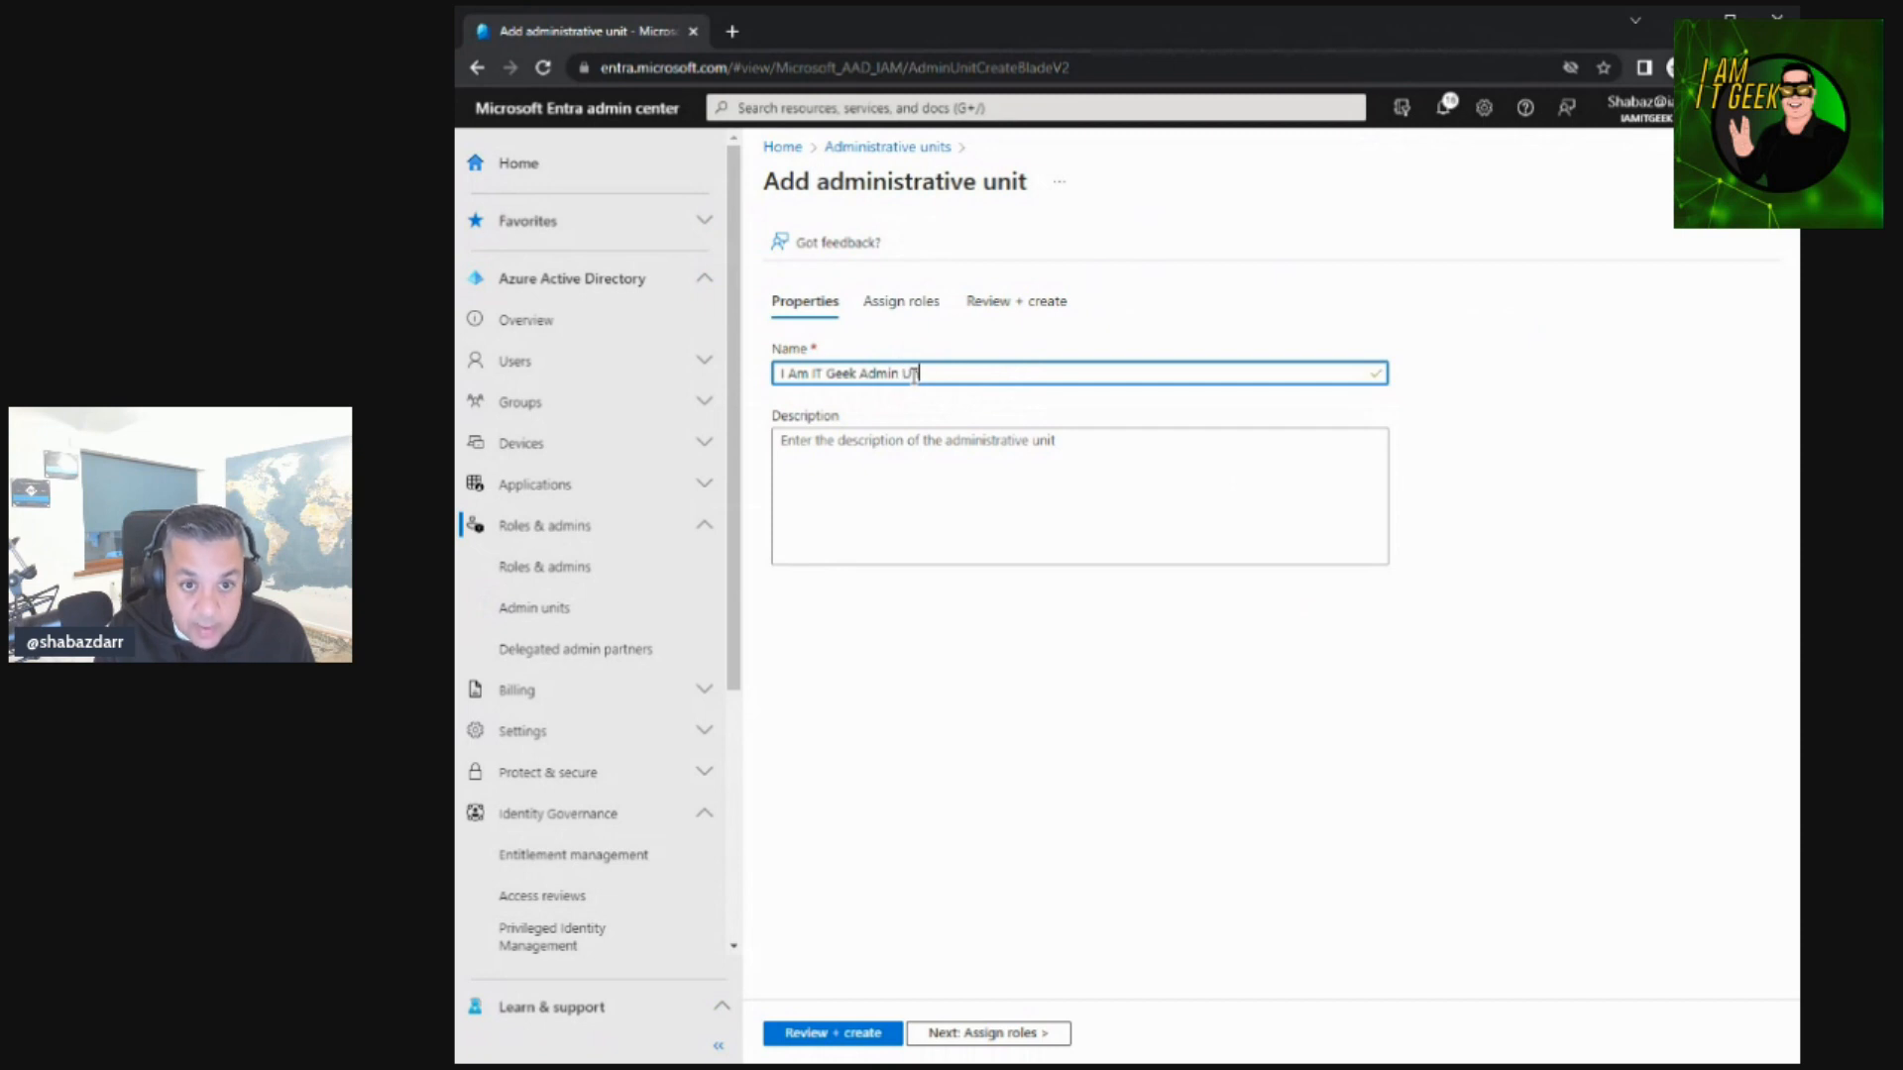
{"action": "left_click", "coordinate": [883, 463]}
{"action": "type", "text": "This Admin unti is for a demo"}
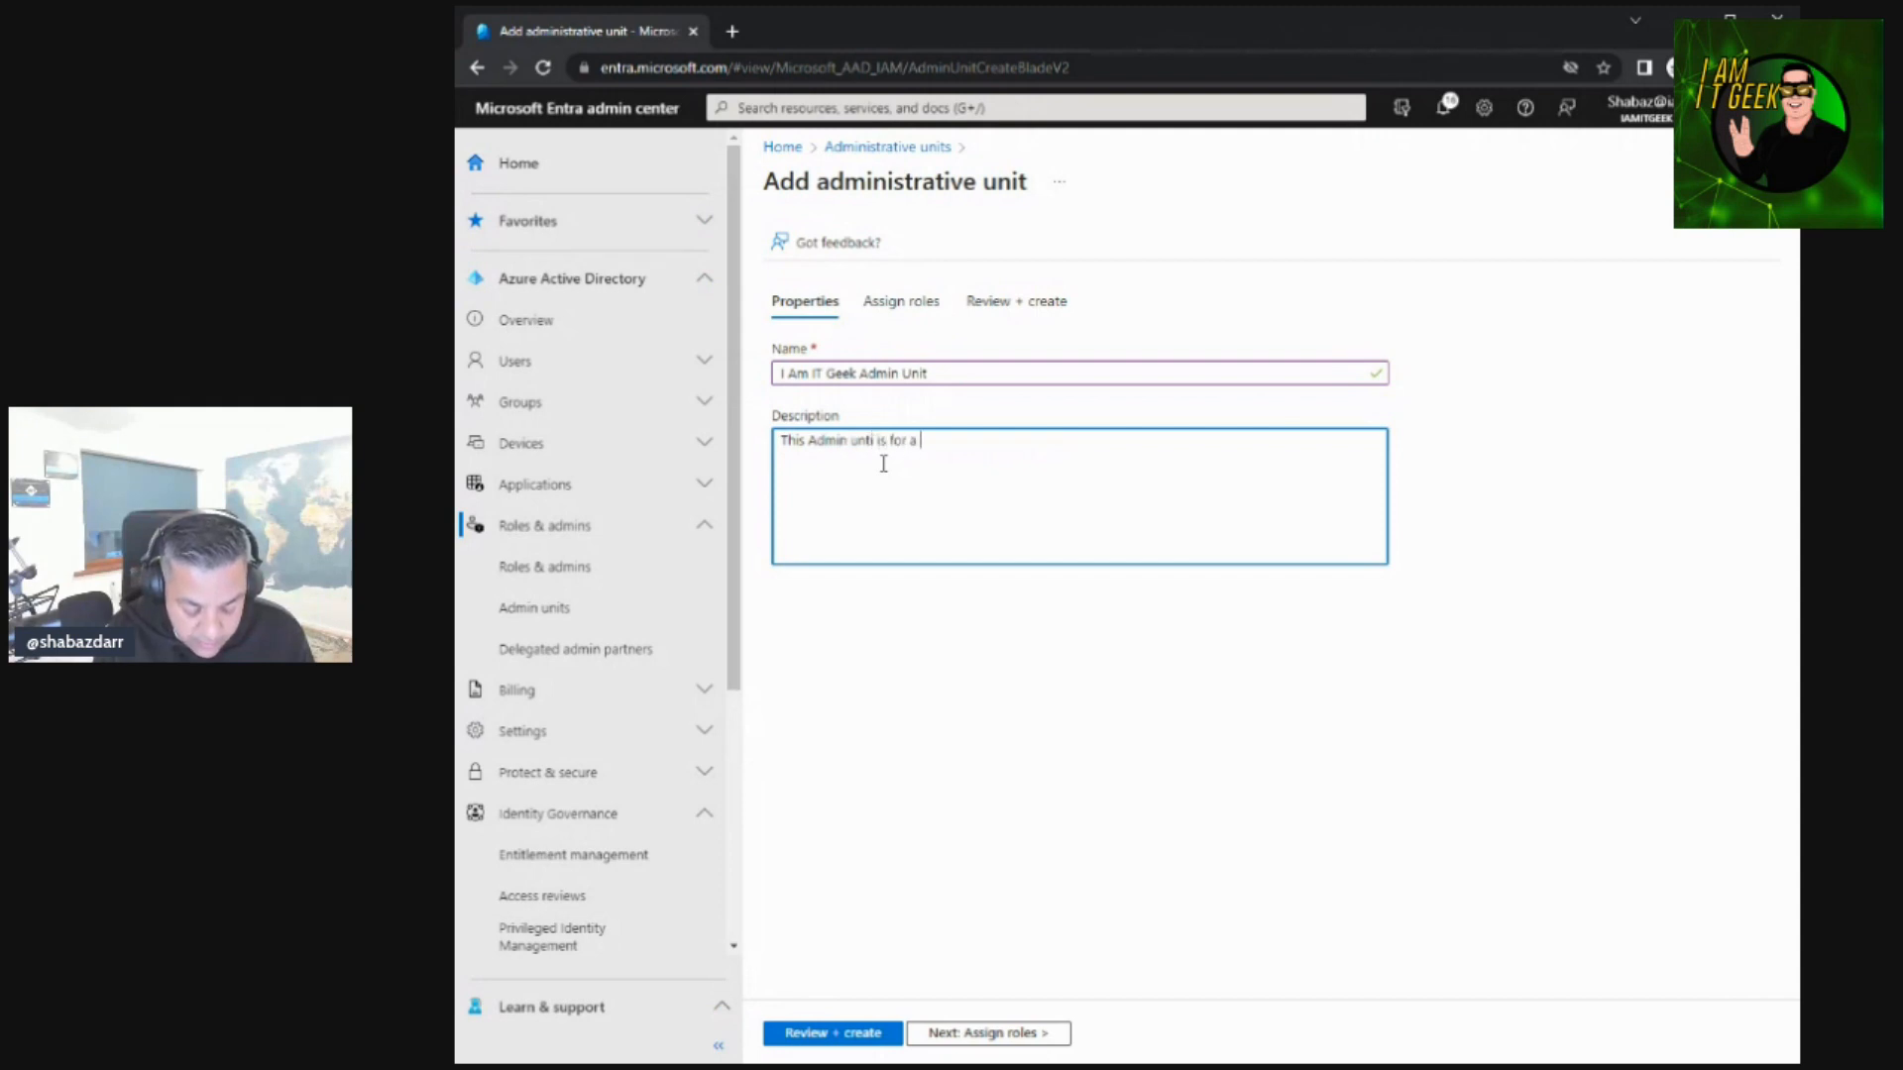
Assign the administrative unit's Printer Administrator role to the user listed directly above Geek Admin.
{"action": "left_click", "coordinate": [988, 1030]}
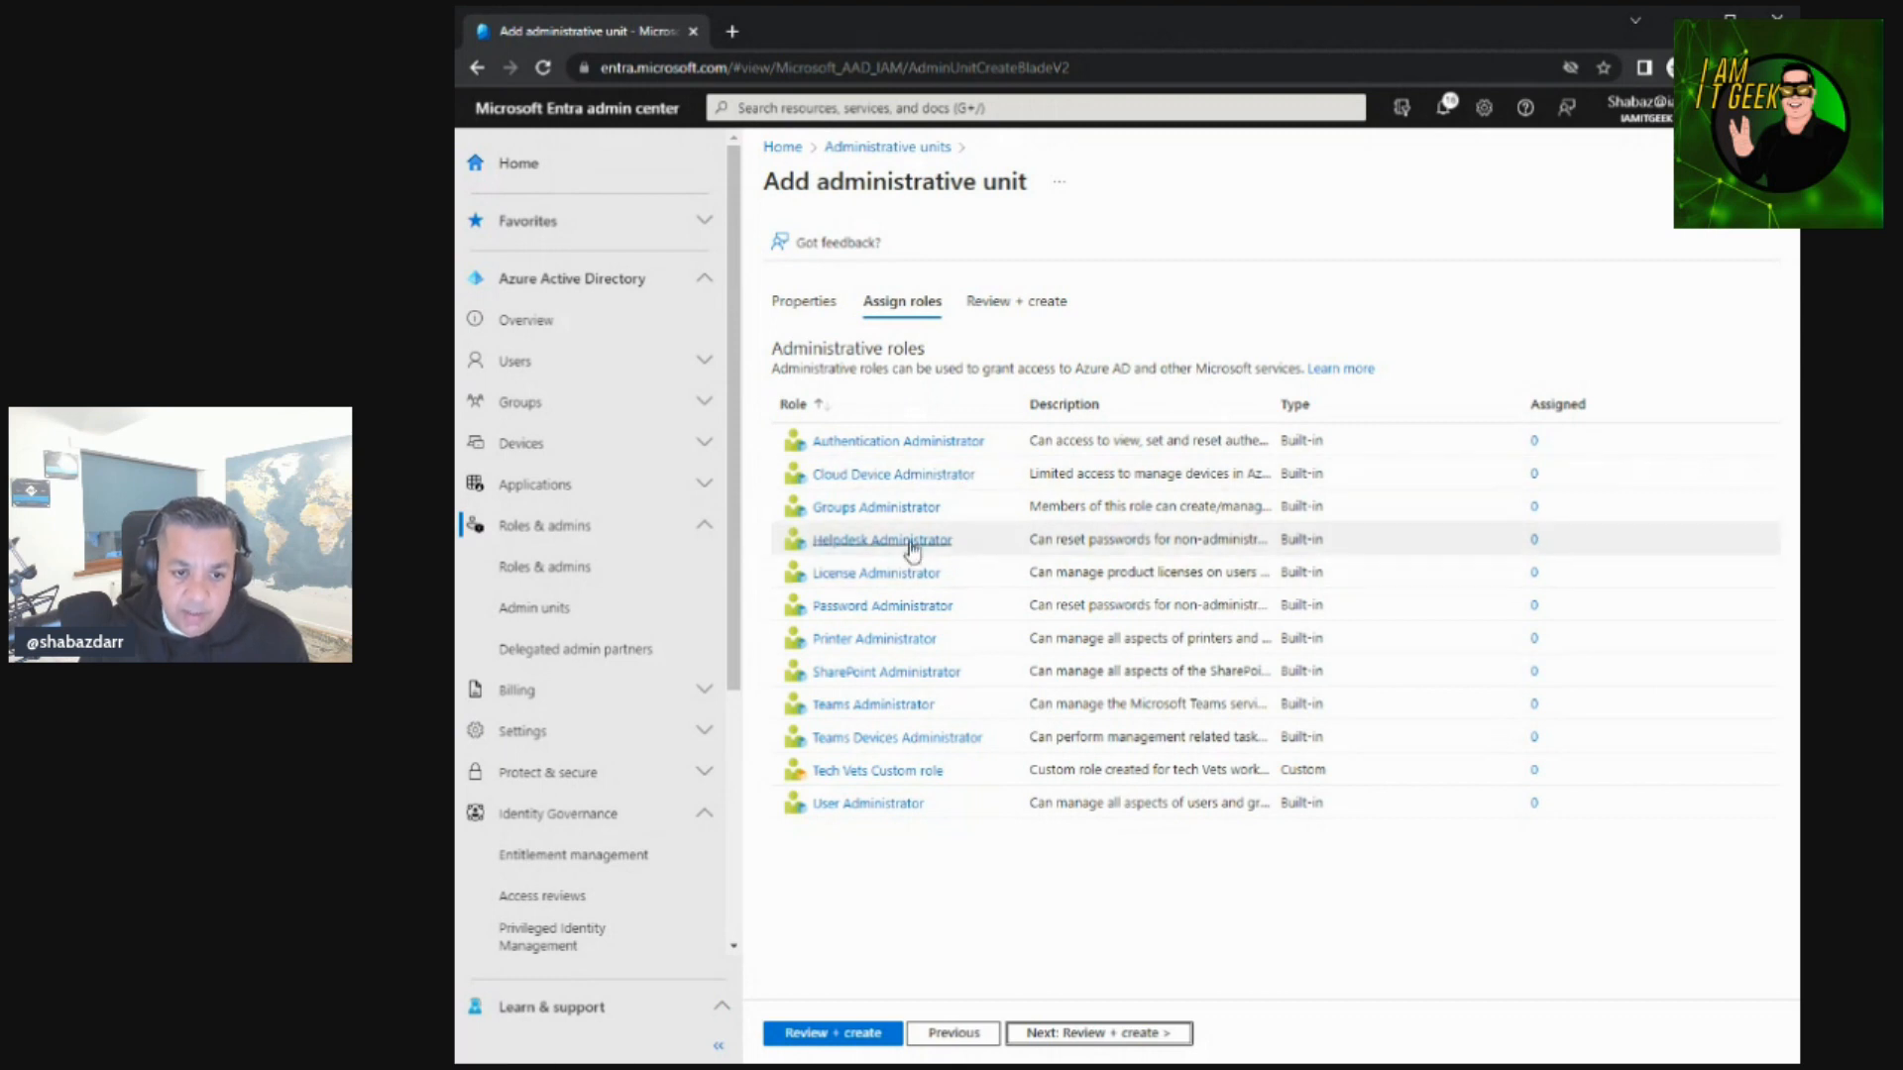
{"action": "left_click", "coordinate": [921, 654]}
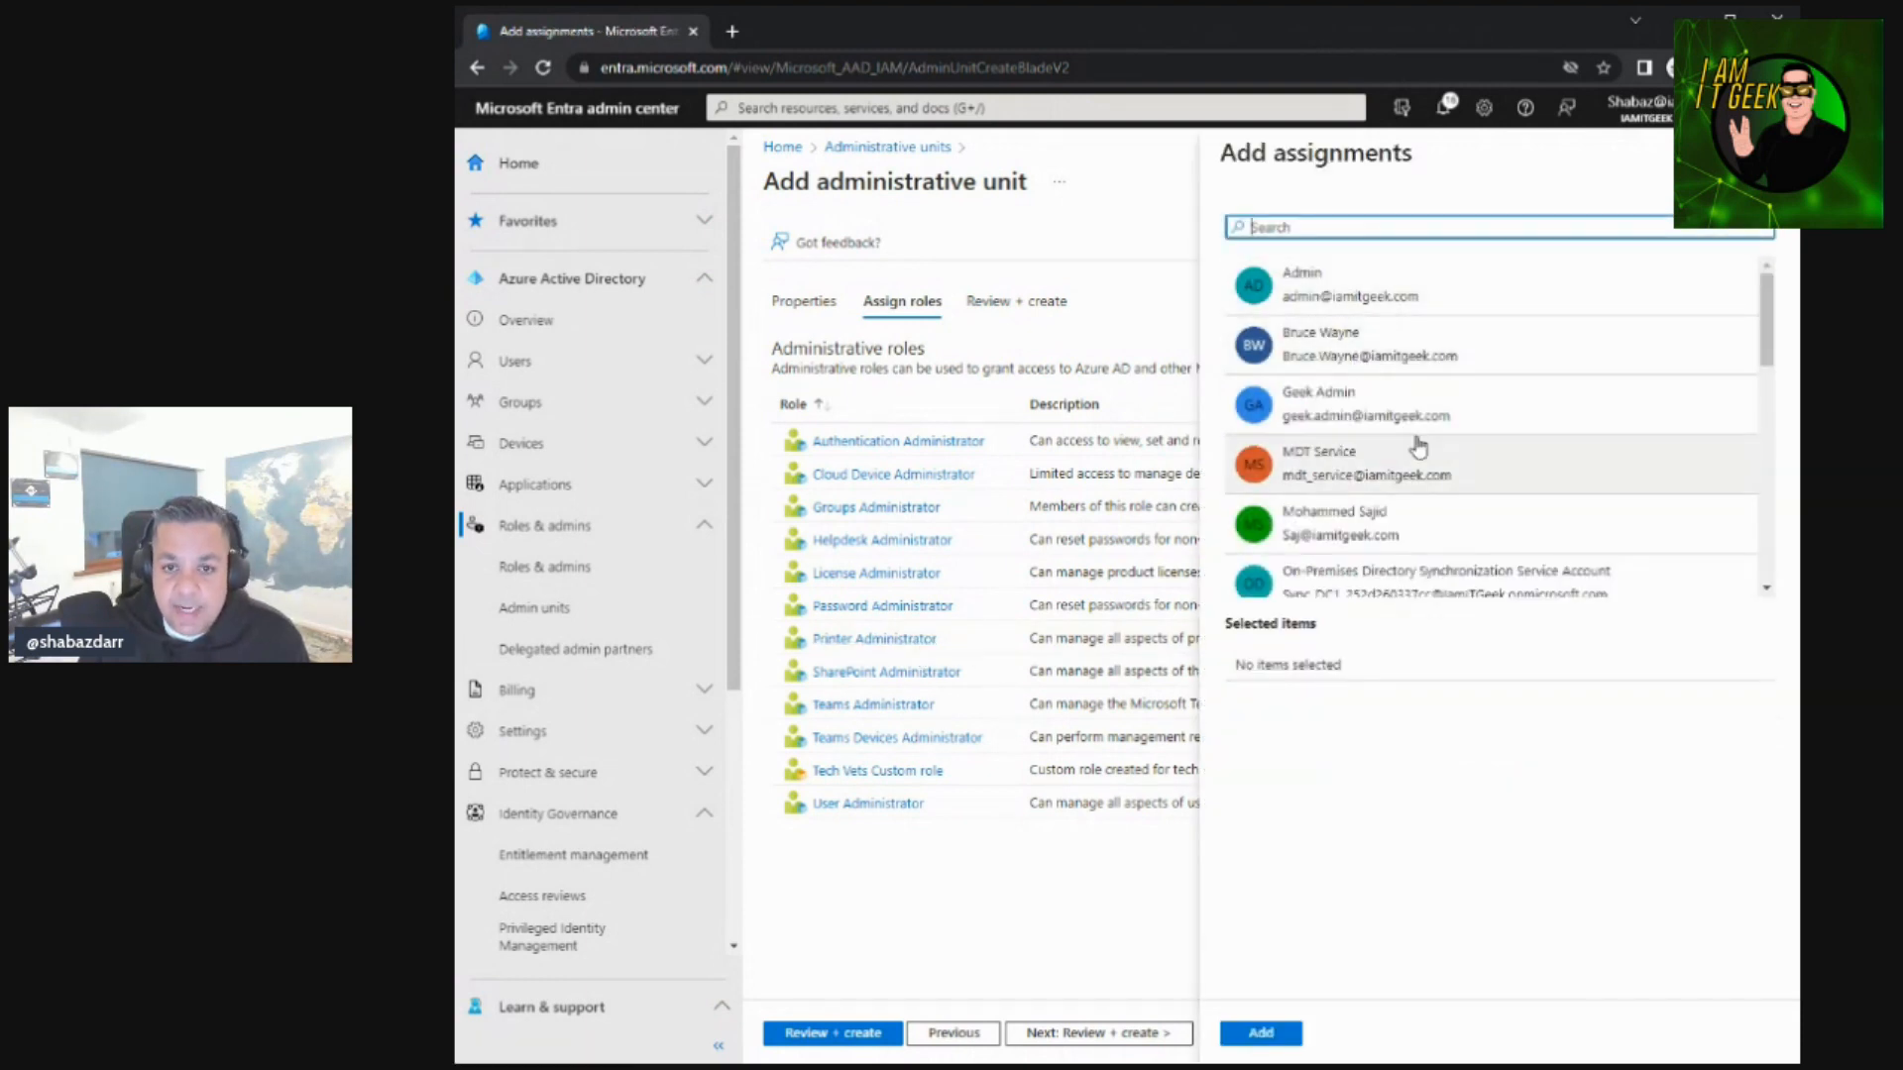
{"action": "scroll", "coordinate": [1419, 448], "scroll_direction": "down", "scroll_amount": 3}
{"action": "scroll", "coordinate": [1417, 442], "scroll_direction": "up", "scroll_amount": 3}
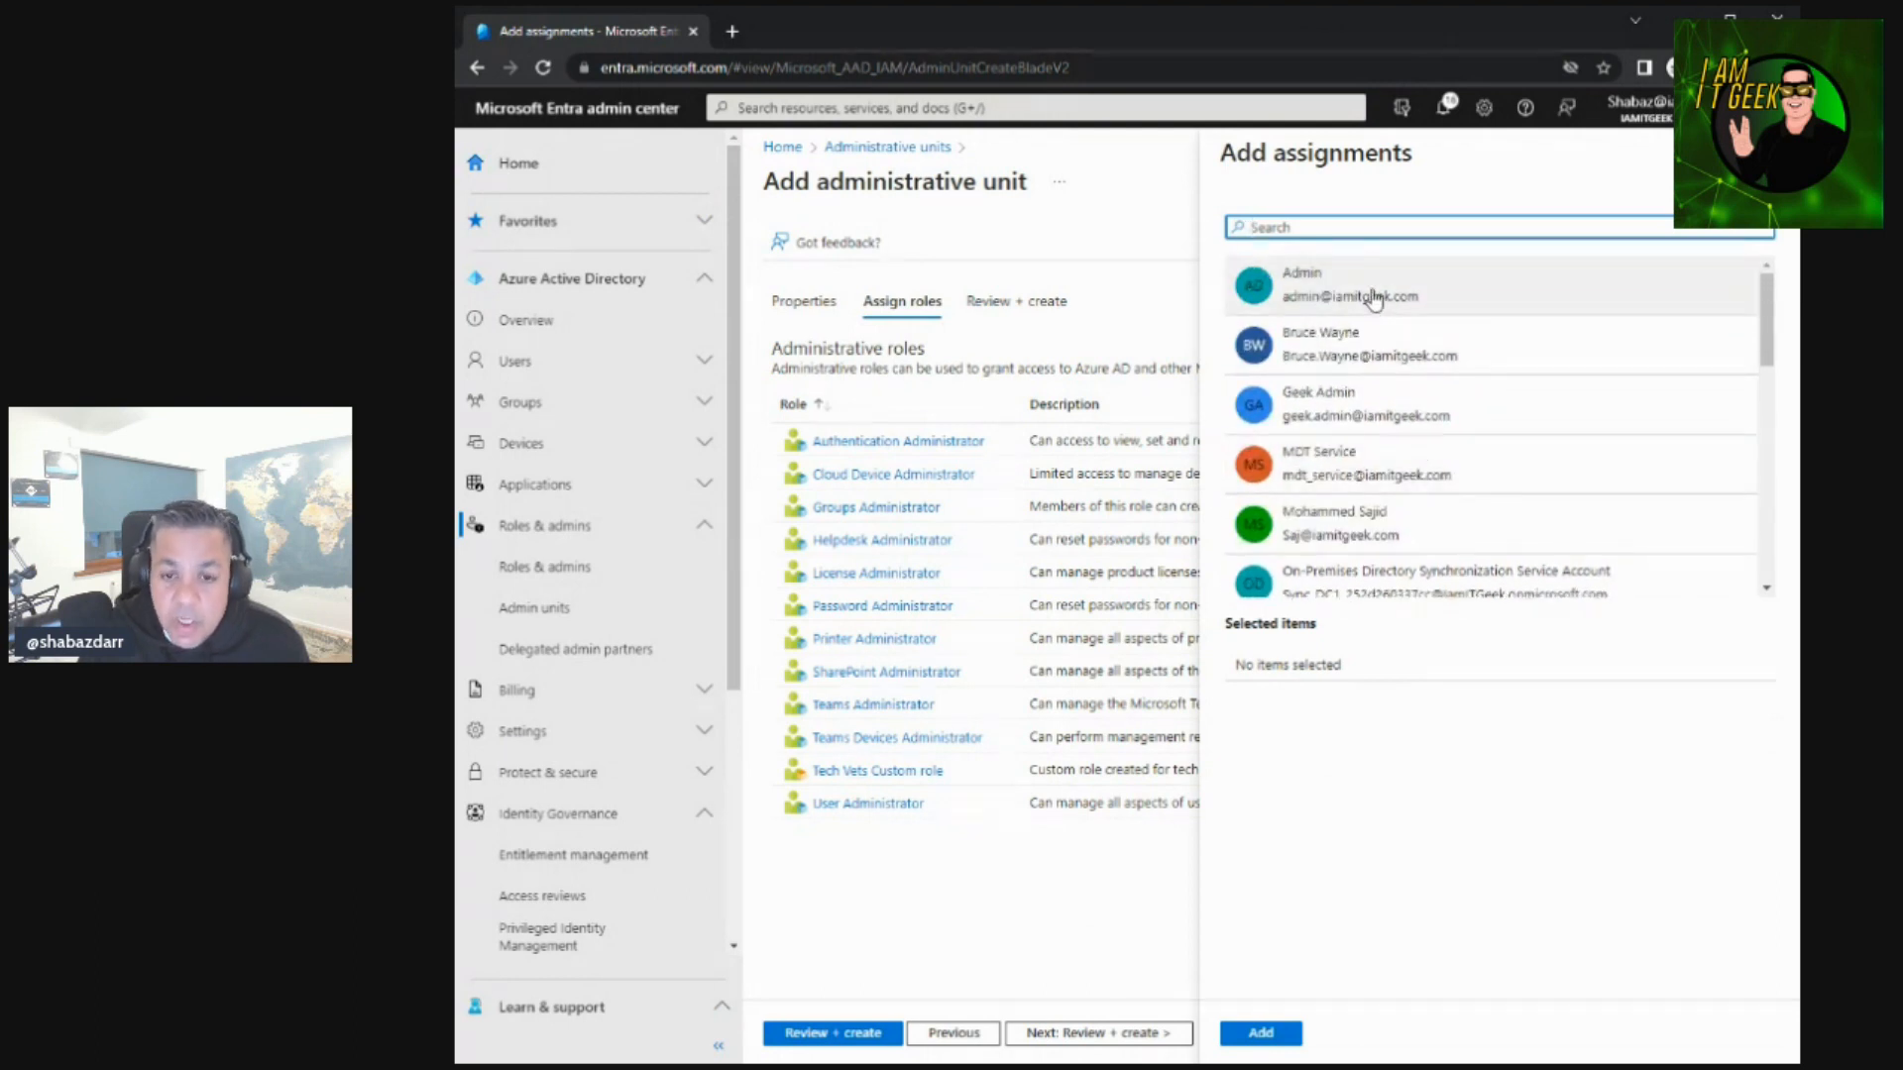
{"action": "scroll", "coordinate": [1373, 300], "scroll_direction": "down", "scroll_amount": 5}
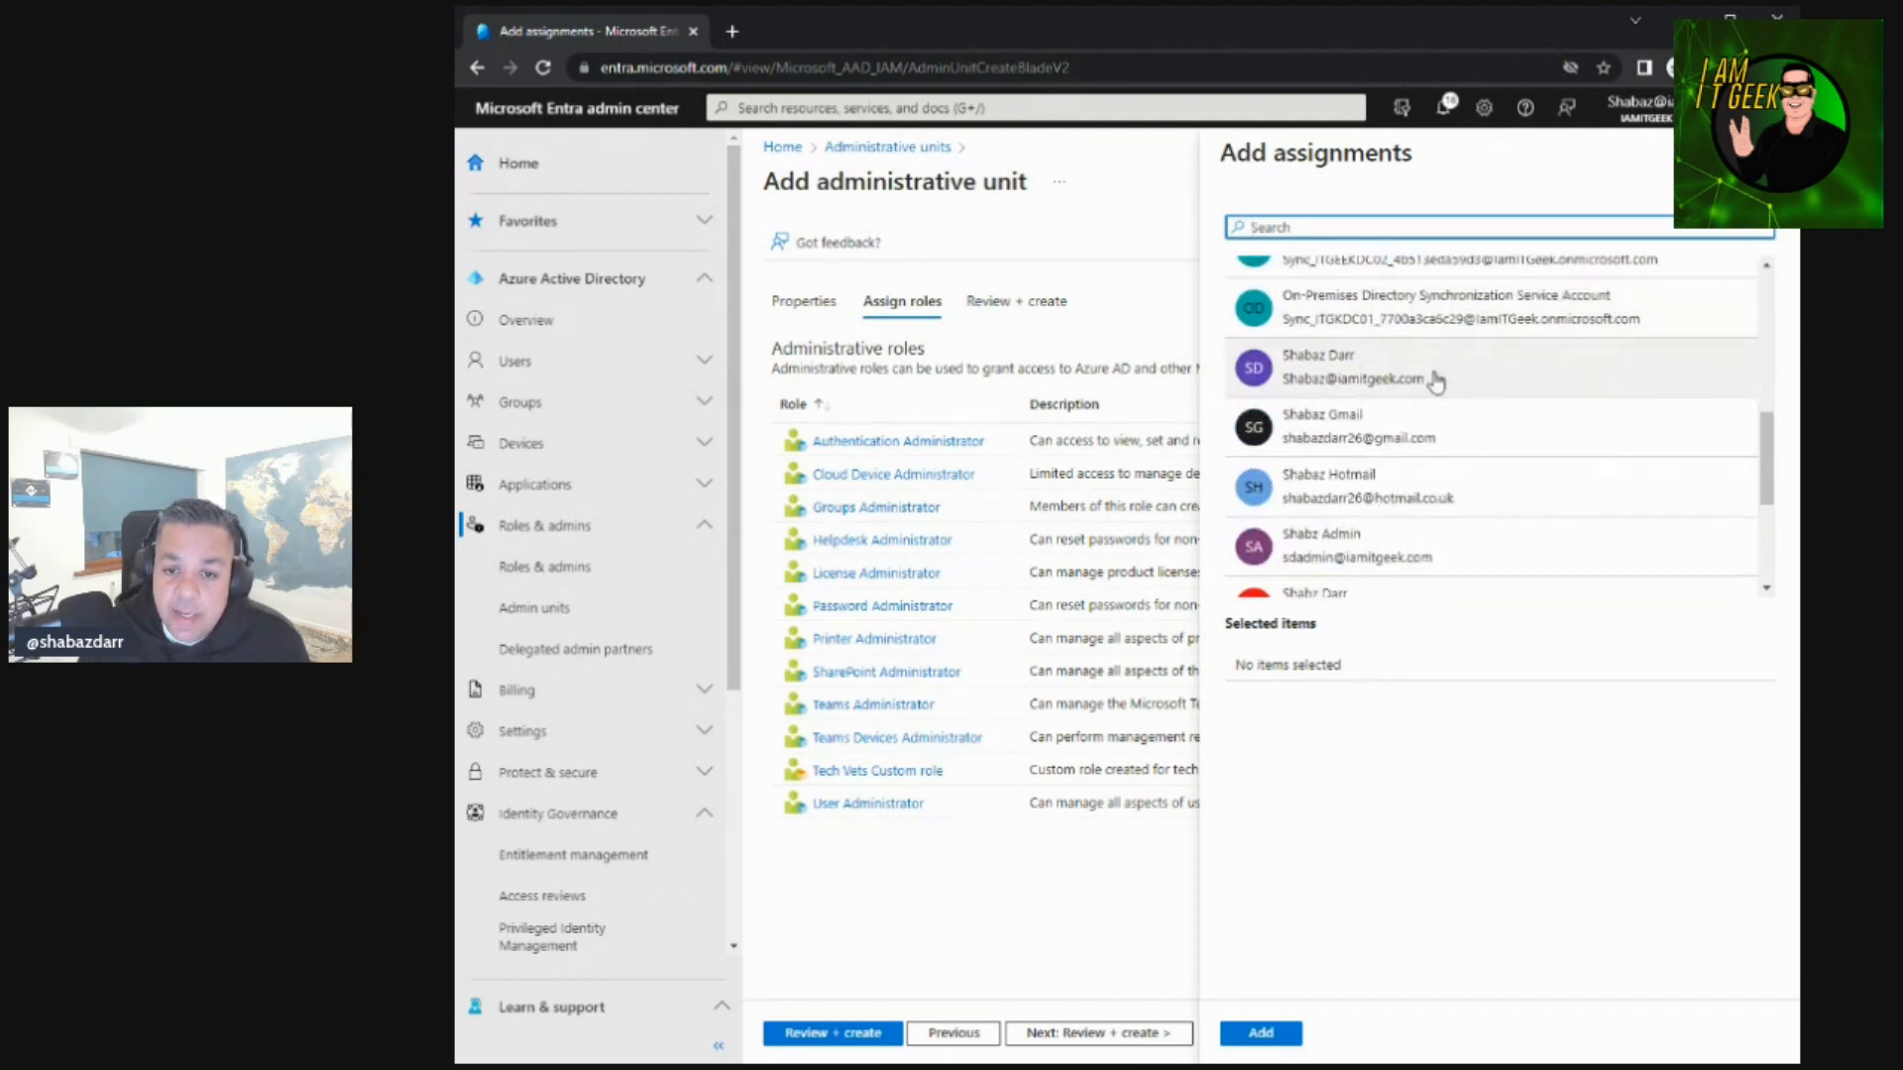
{"action": "scroll", "coordinate": [1436, 382], "scroll_direction": "down", "scroll_amount": 3}
{"action": "scroll", "coordinate": [1436, 386], "scroll_direction": "up", "scroll_amount": 3}
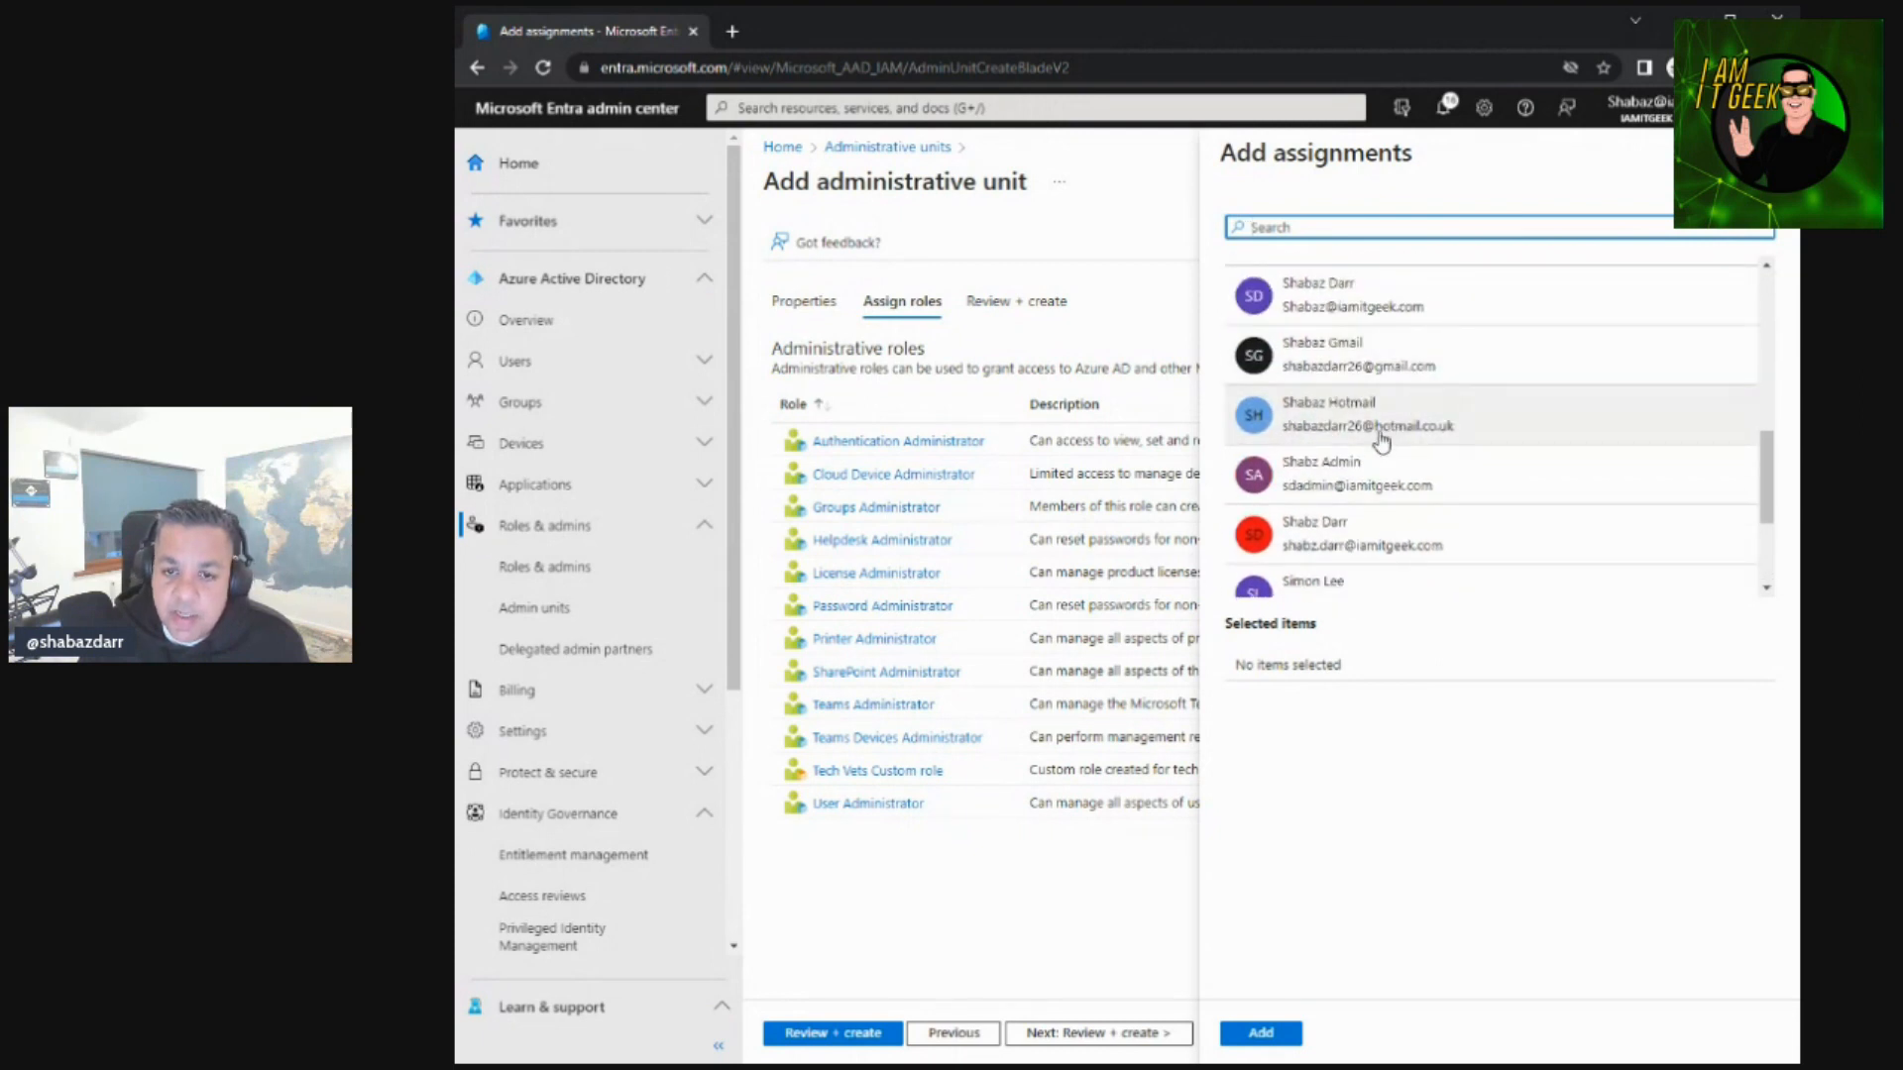
{"action": "scroll", "coordinate": [1381, 436], "scroll_direction": "up", "scroll_amount": 5}
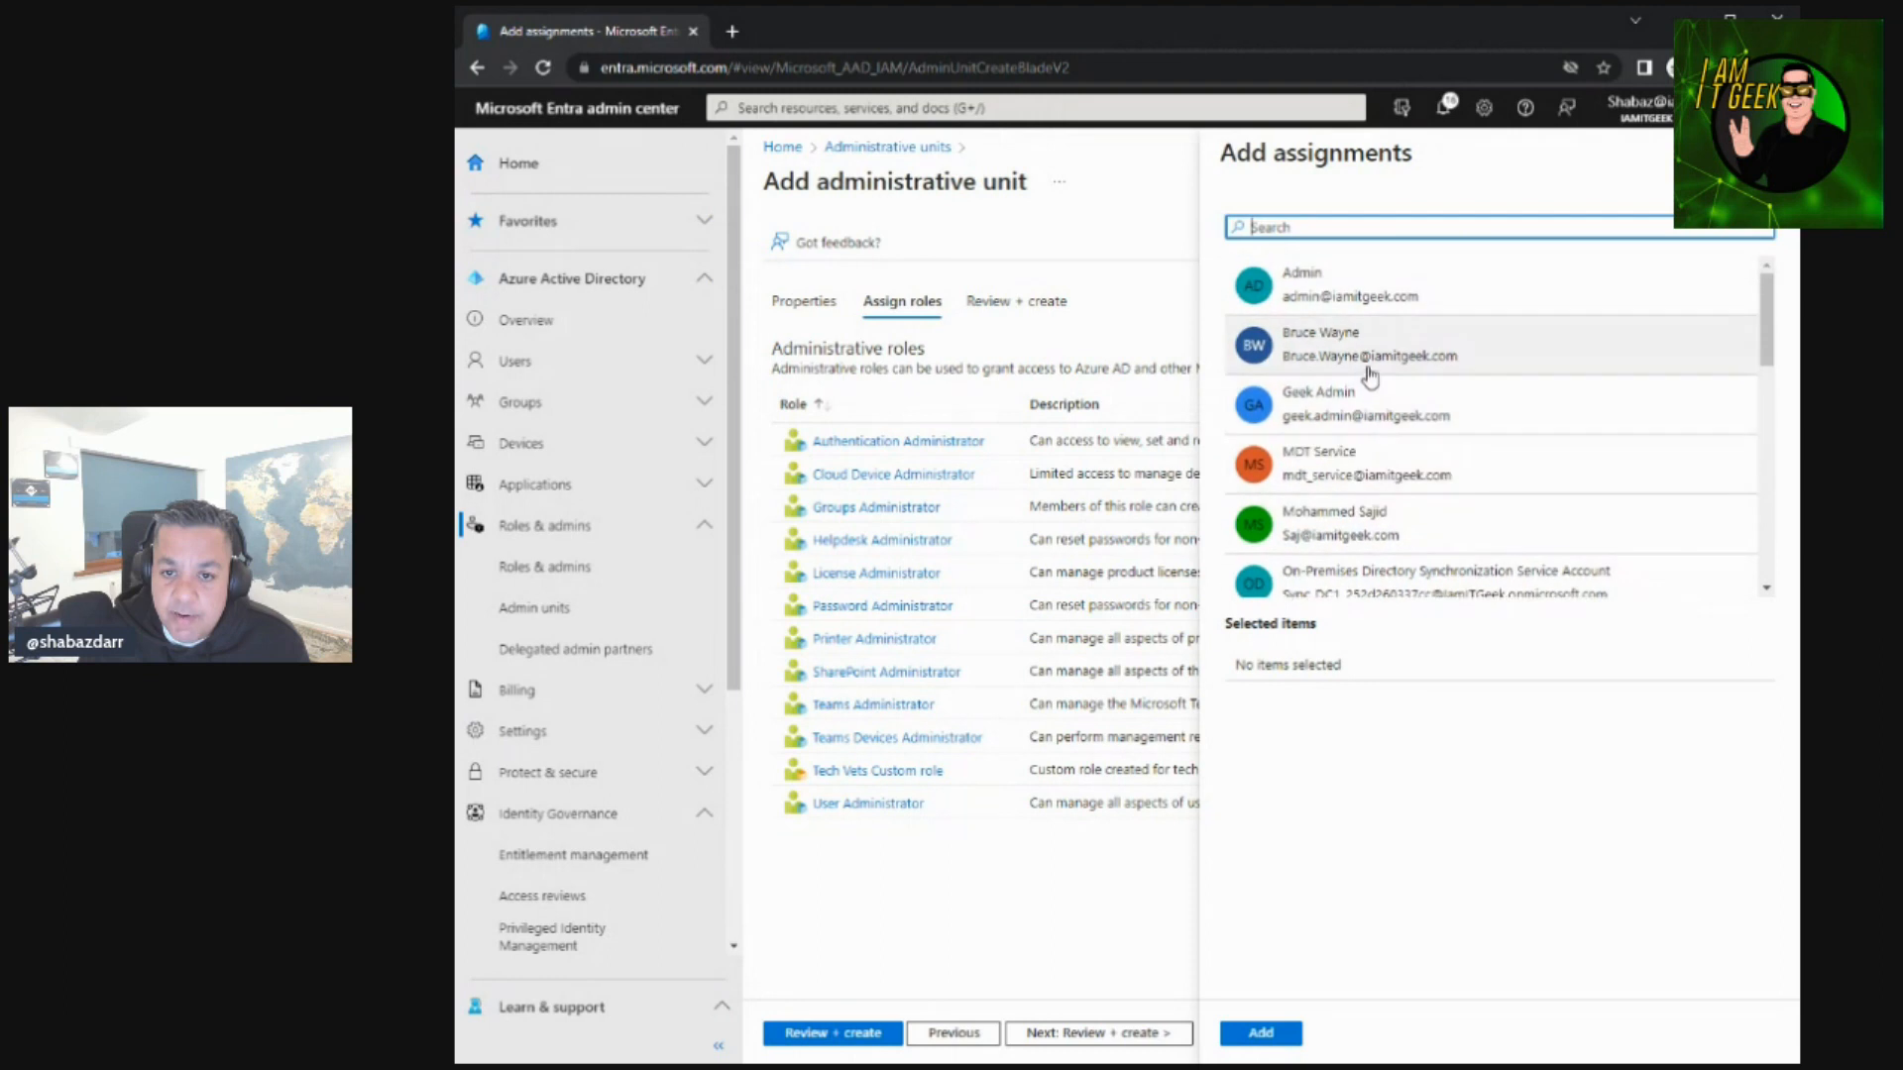
{"action": "left_click", "coordinate": [1368, 368]}
{"action": "left_click", "coordinate": [1265, 1040]}
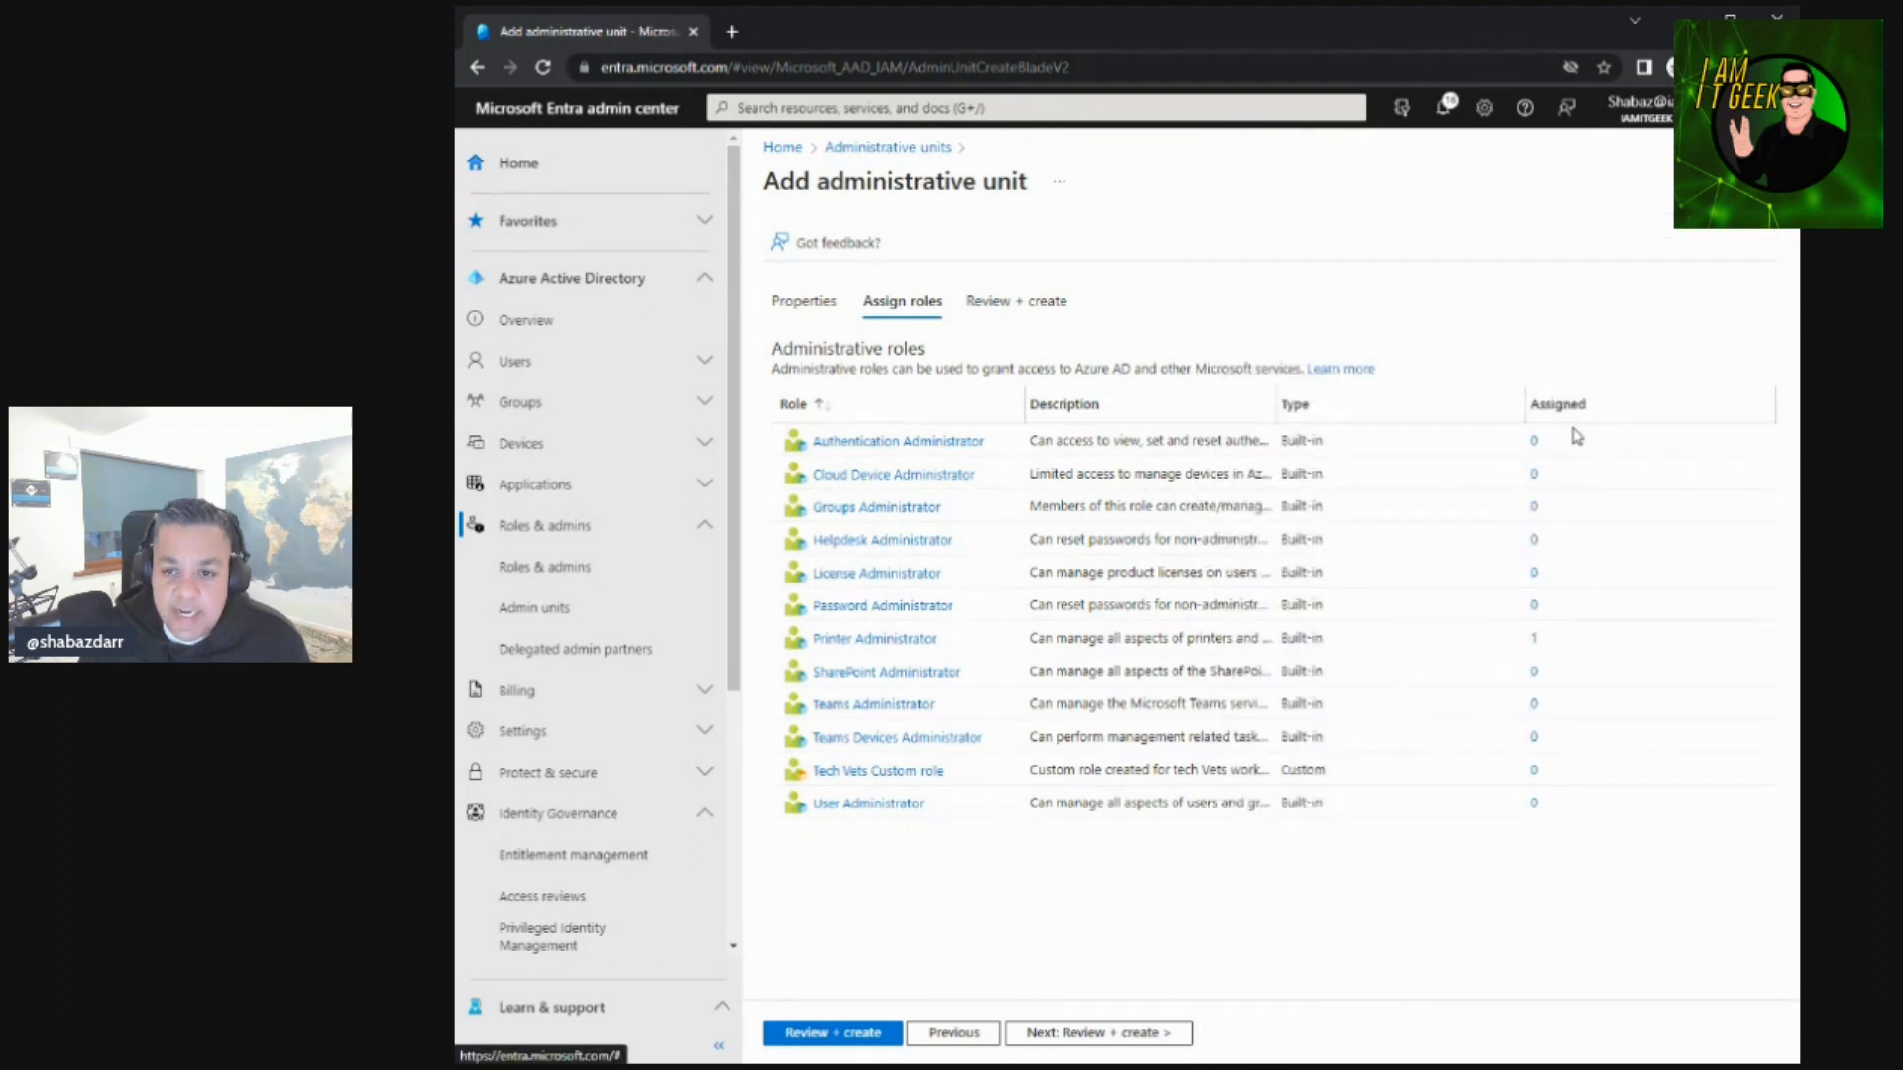
Assign the Authentication Administrator role to Geek Admin and the User Administrator role to the user listed directly below MDT Service.
{"action": "left_click", "coordinate": [925, 443]}
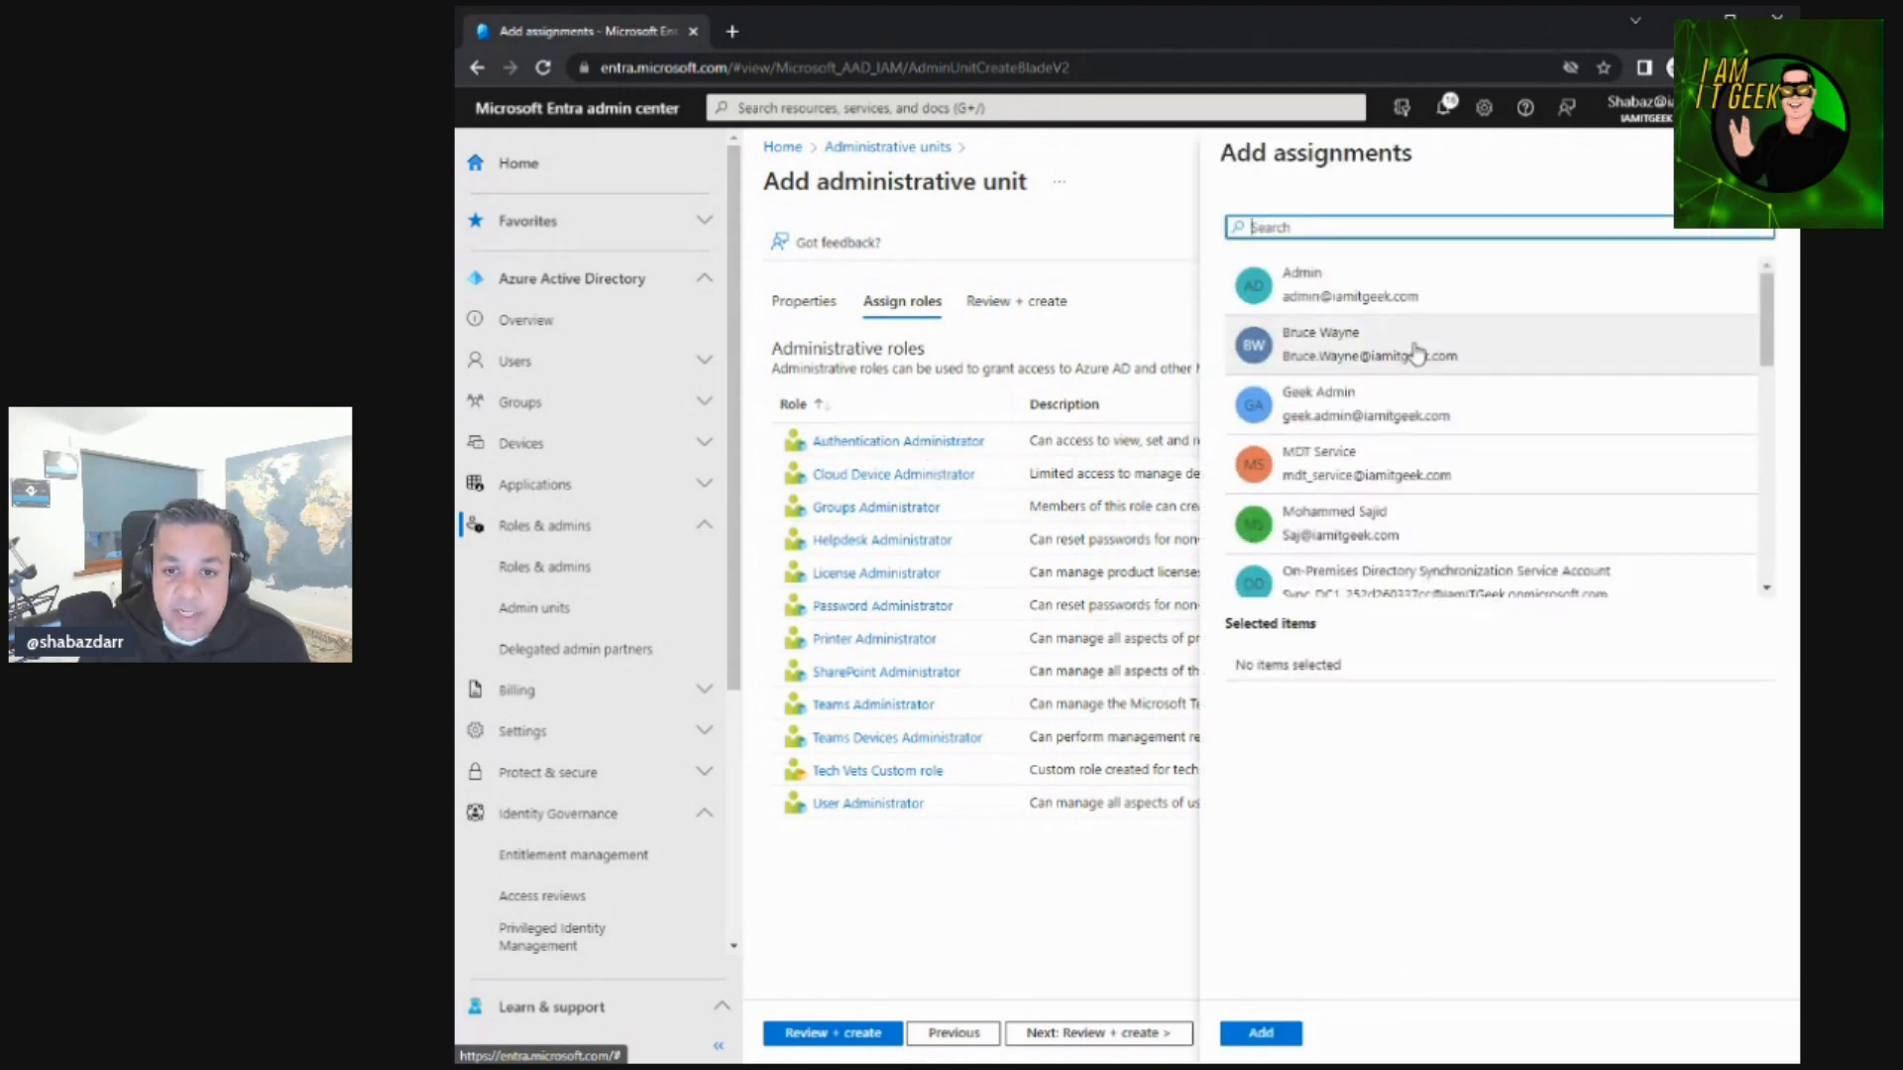
{"action": "left_click", "coordinate": [1348, 409]}
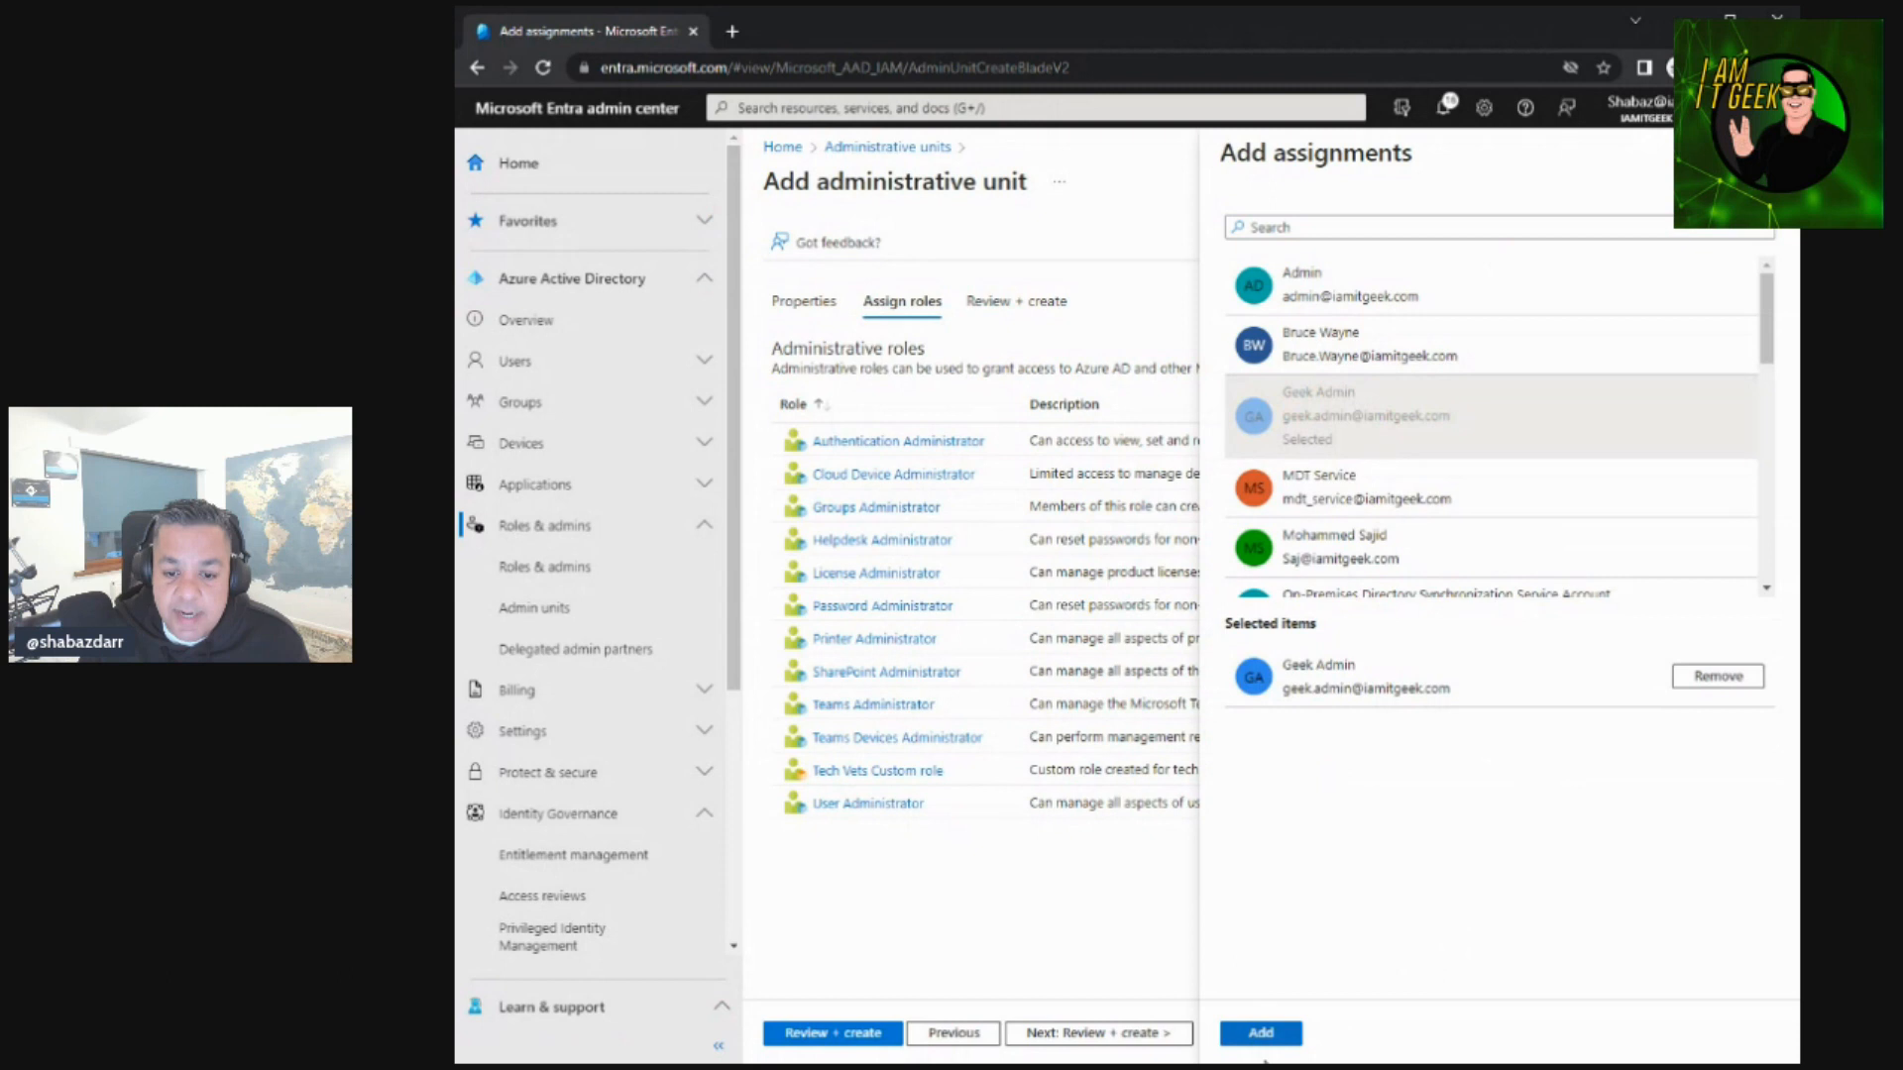
{"action": "left_click", "coordinate": [1264, 1034]}
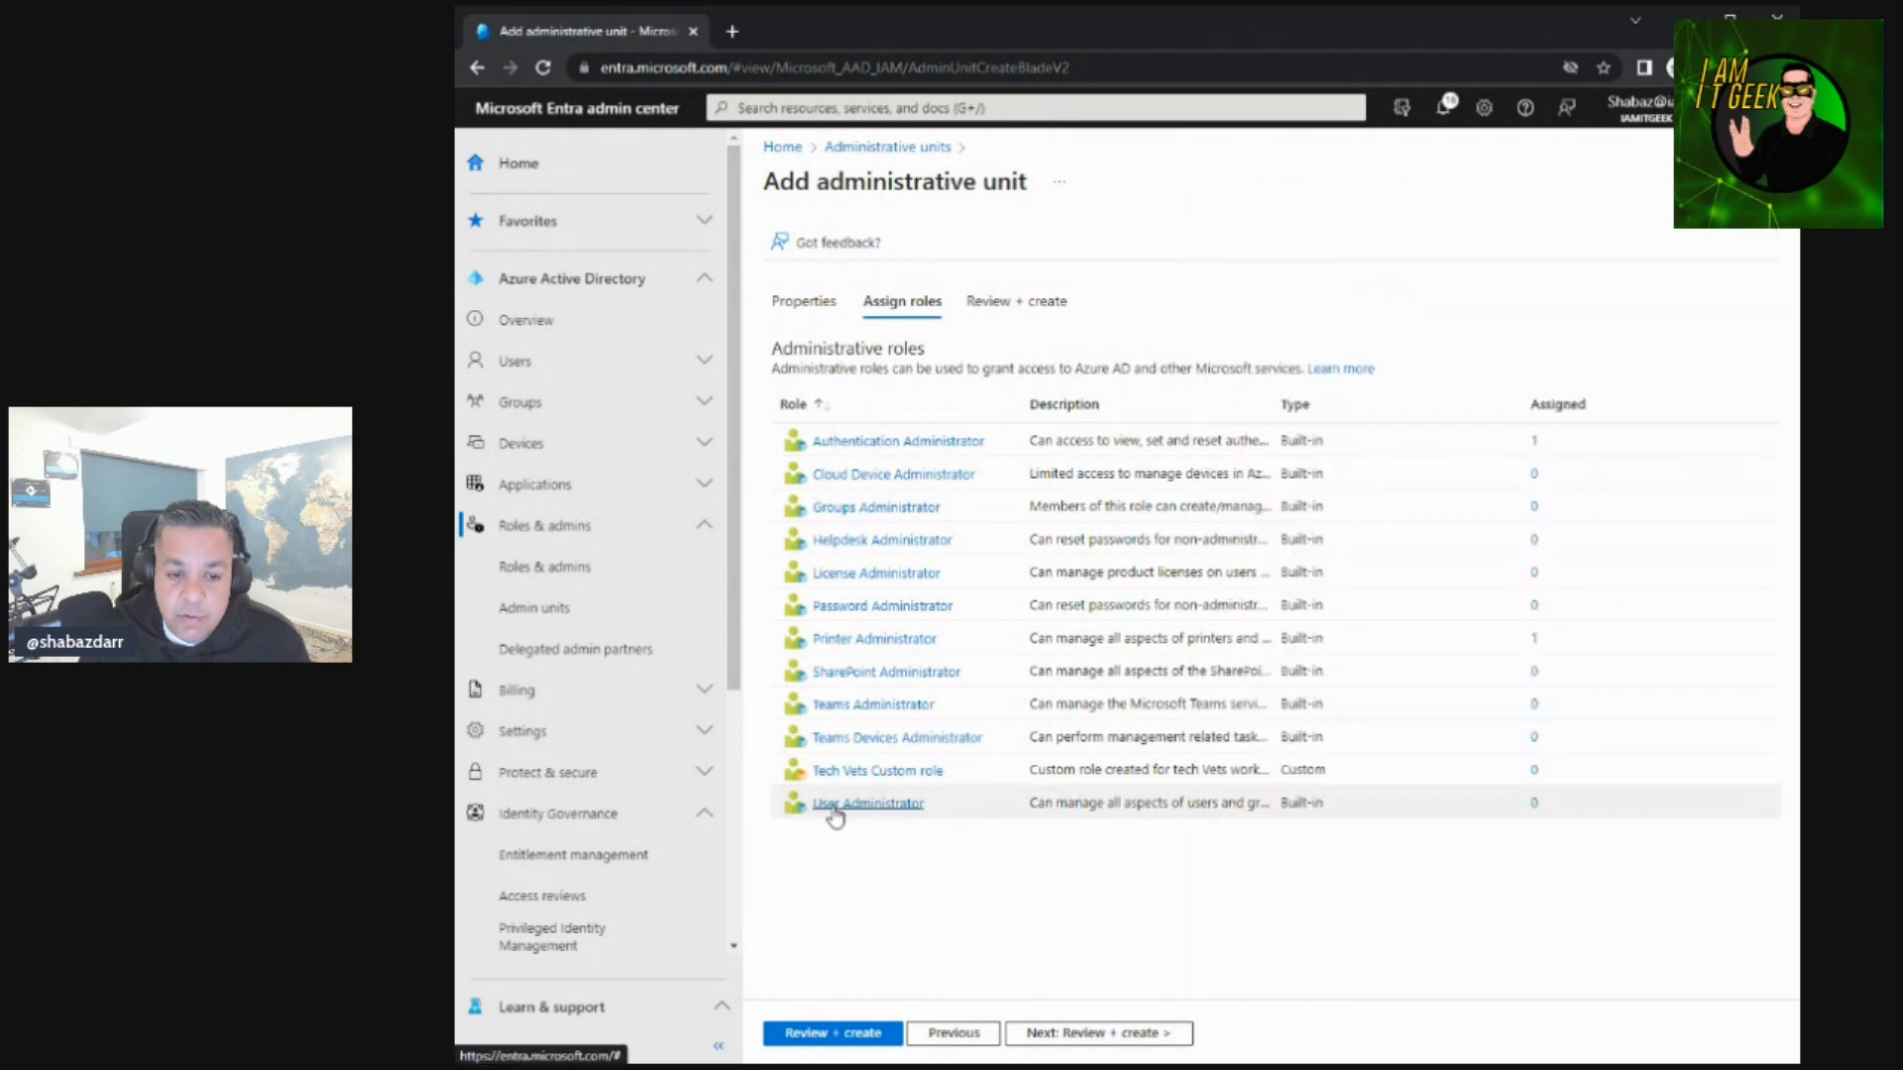
{"action": "left_click", "coordinate": [904, 804]}
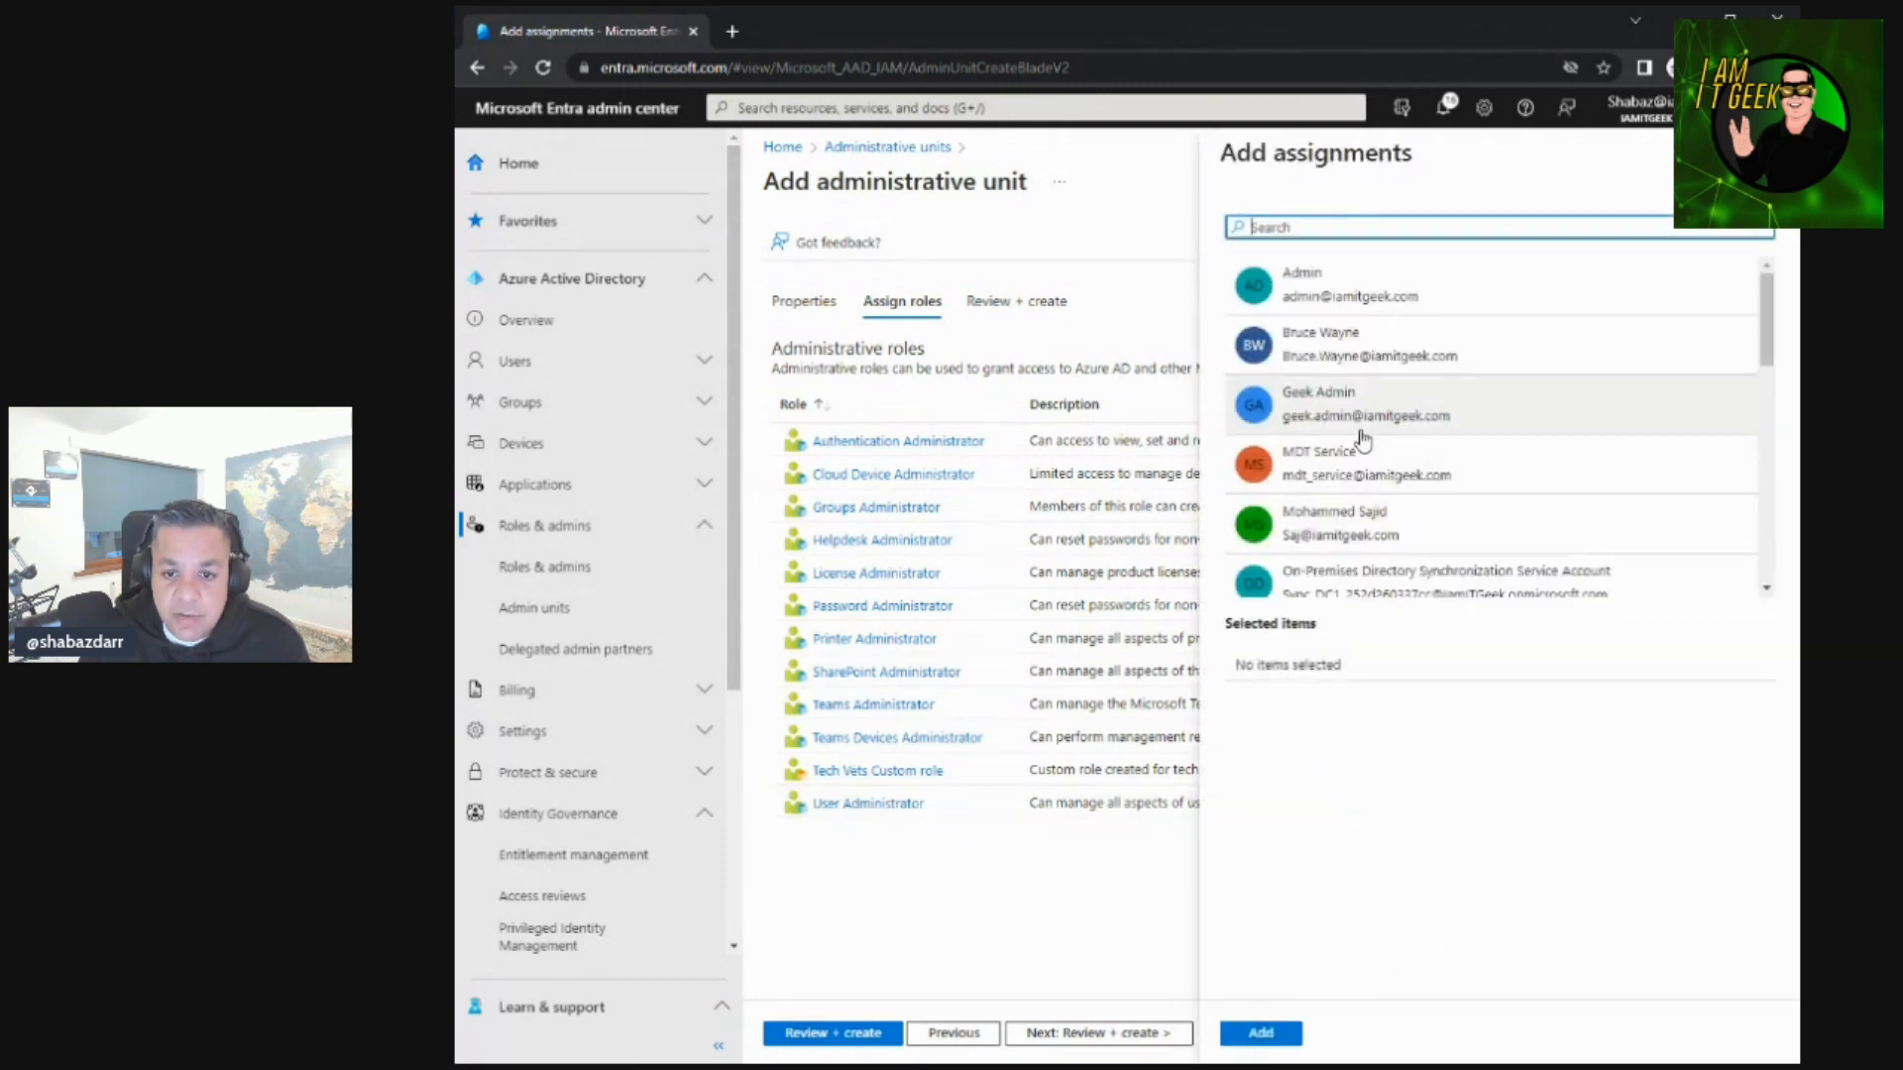
{"action": "left_click", "coordinate": [1353, 528]}
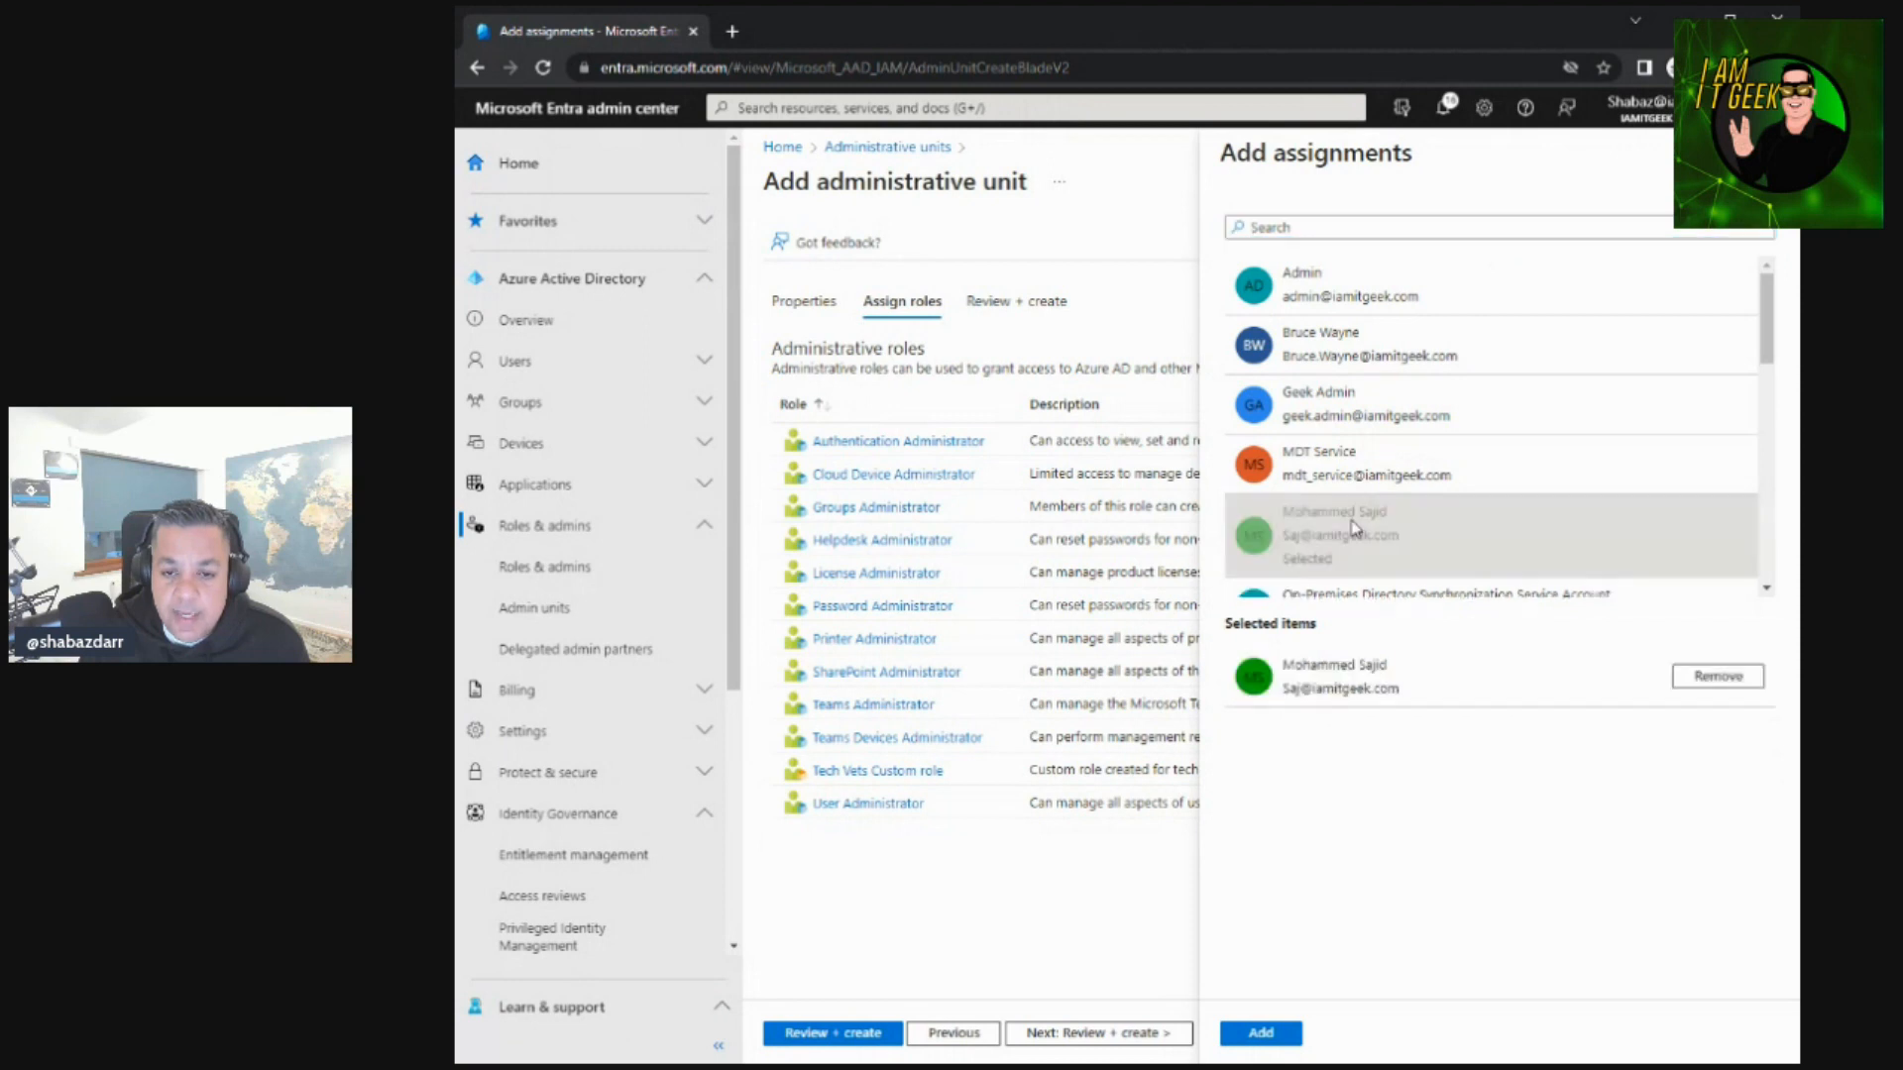
{"action": "left_click", "coordinate": [1267, 1035]}
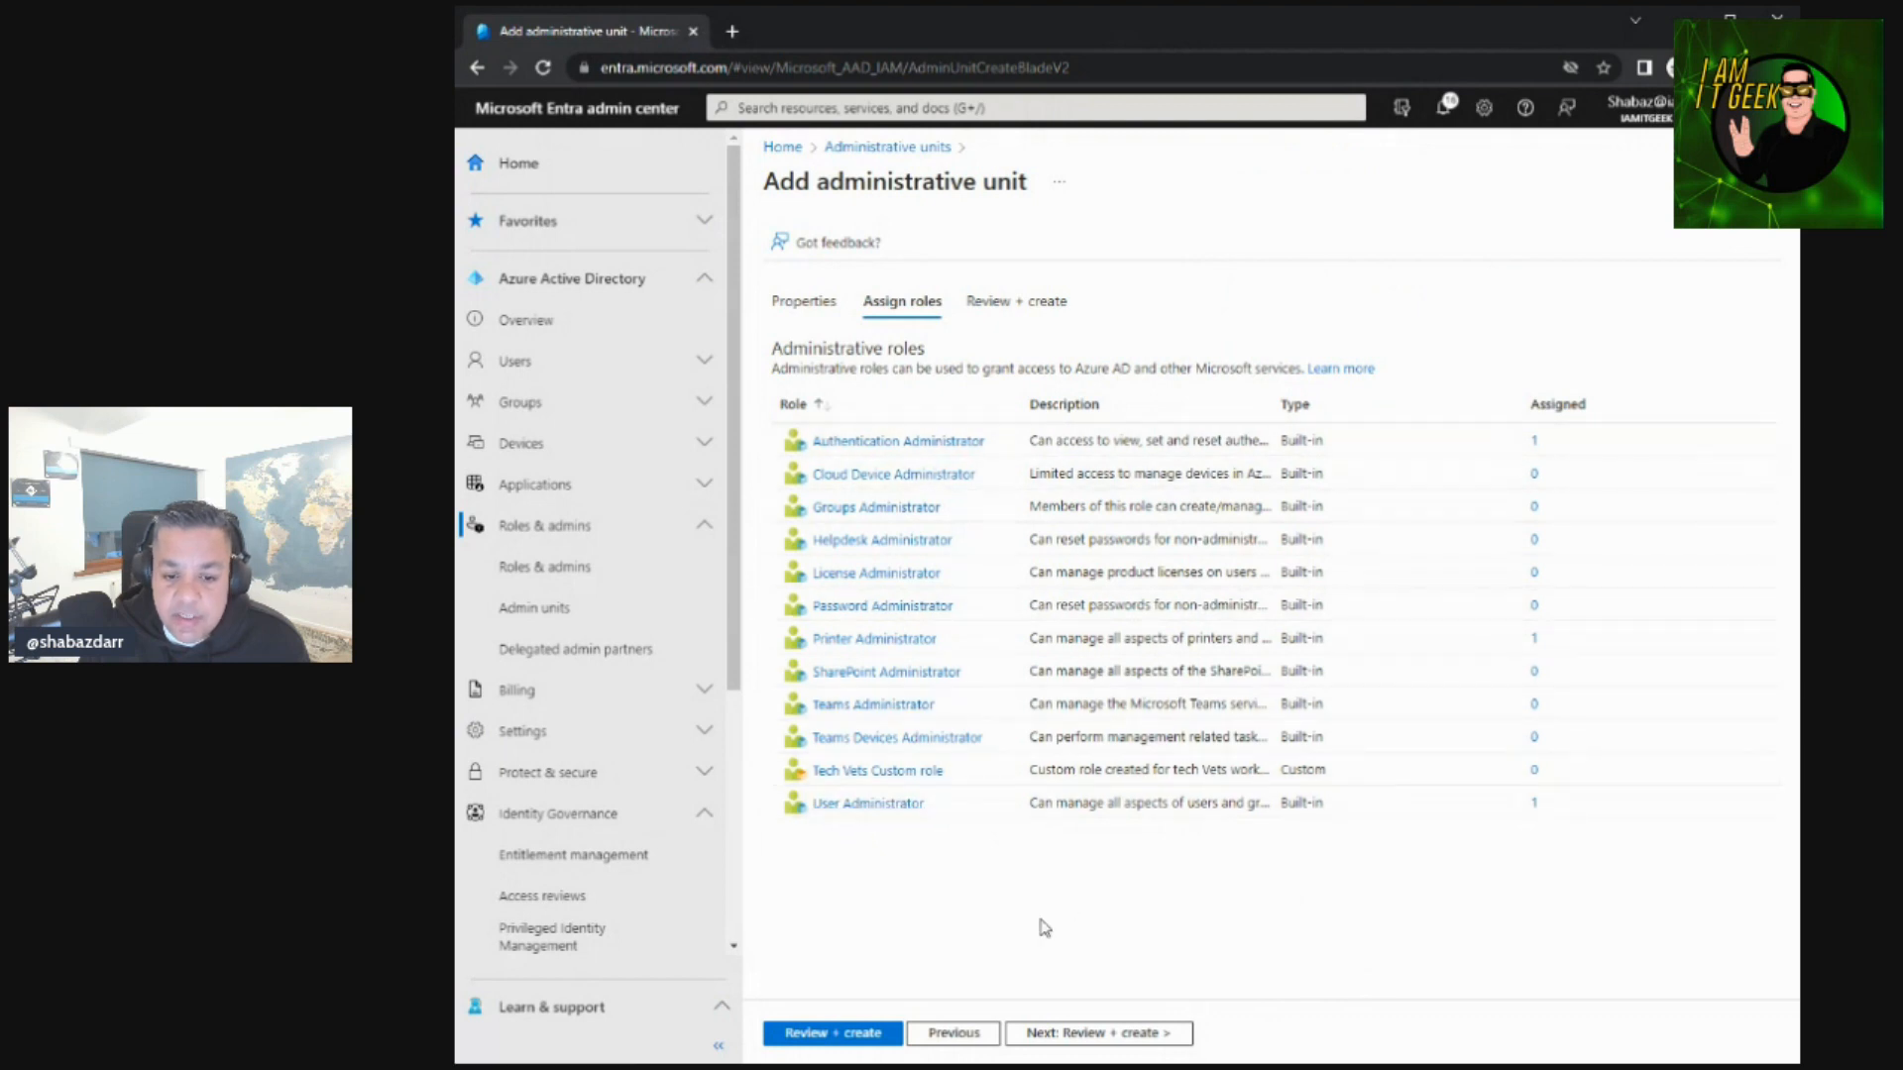
Review and create the administrative unit with its role assignments, and refresh the administrative units list.
{"action": "left_click", "coordinate": [1124, 1033]}
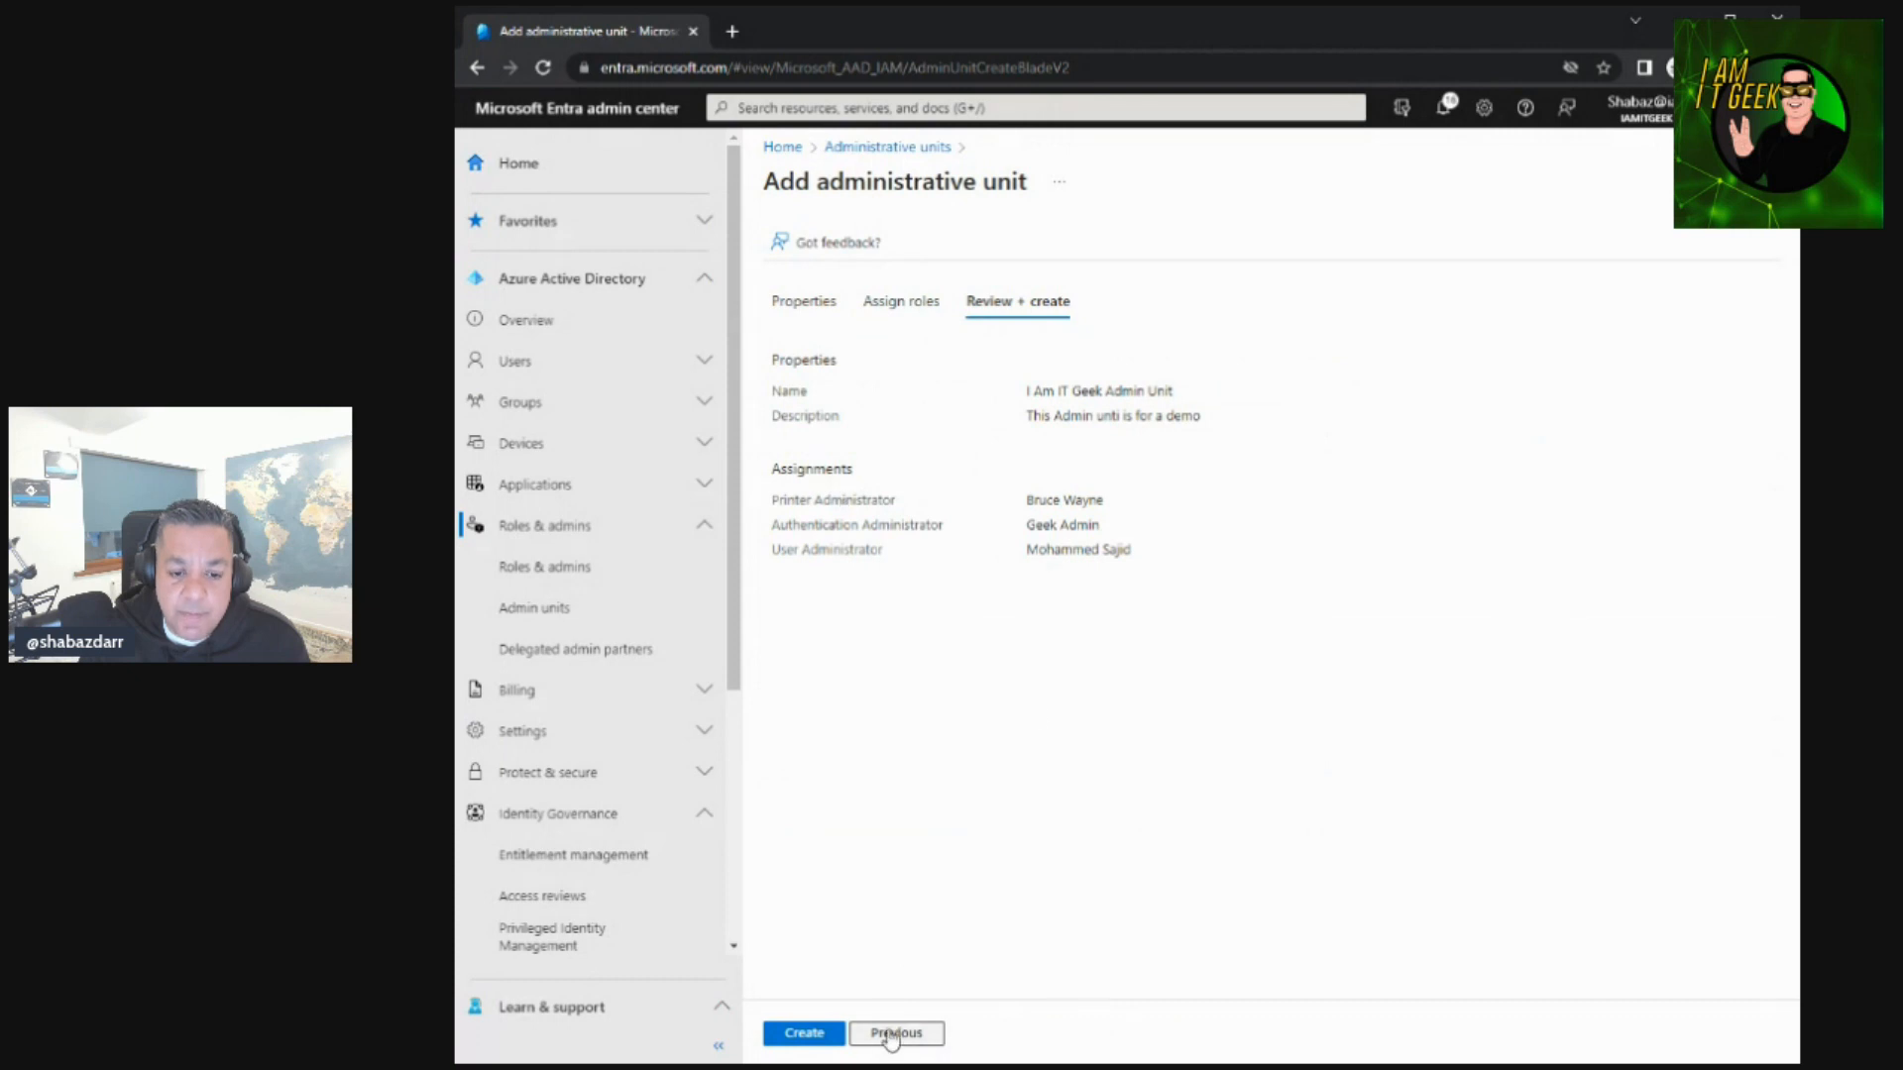
{"action": "double_click", "coordinate": [816, 1036]}
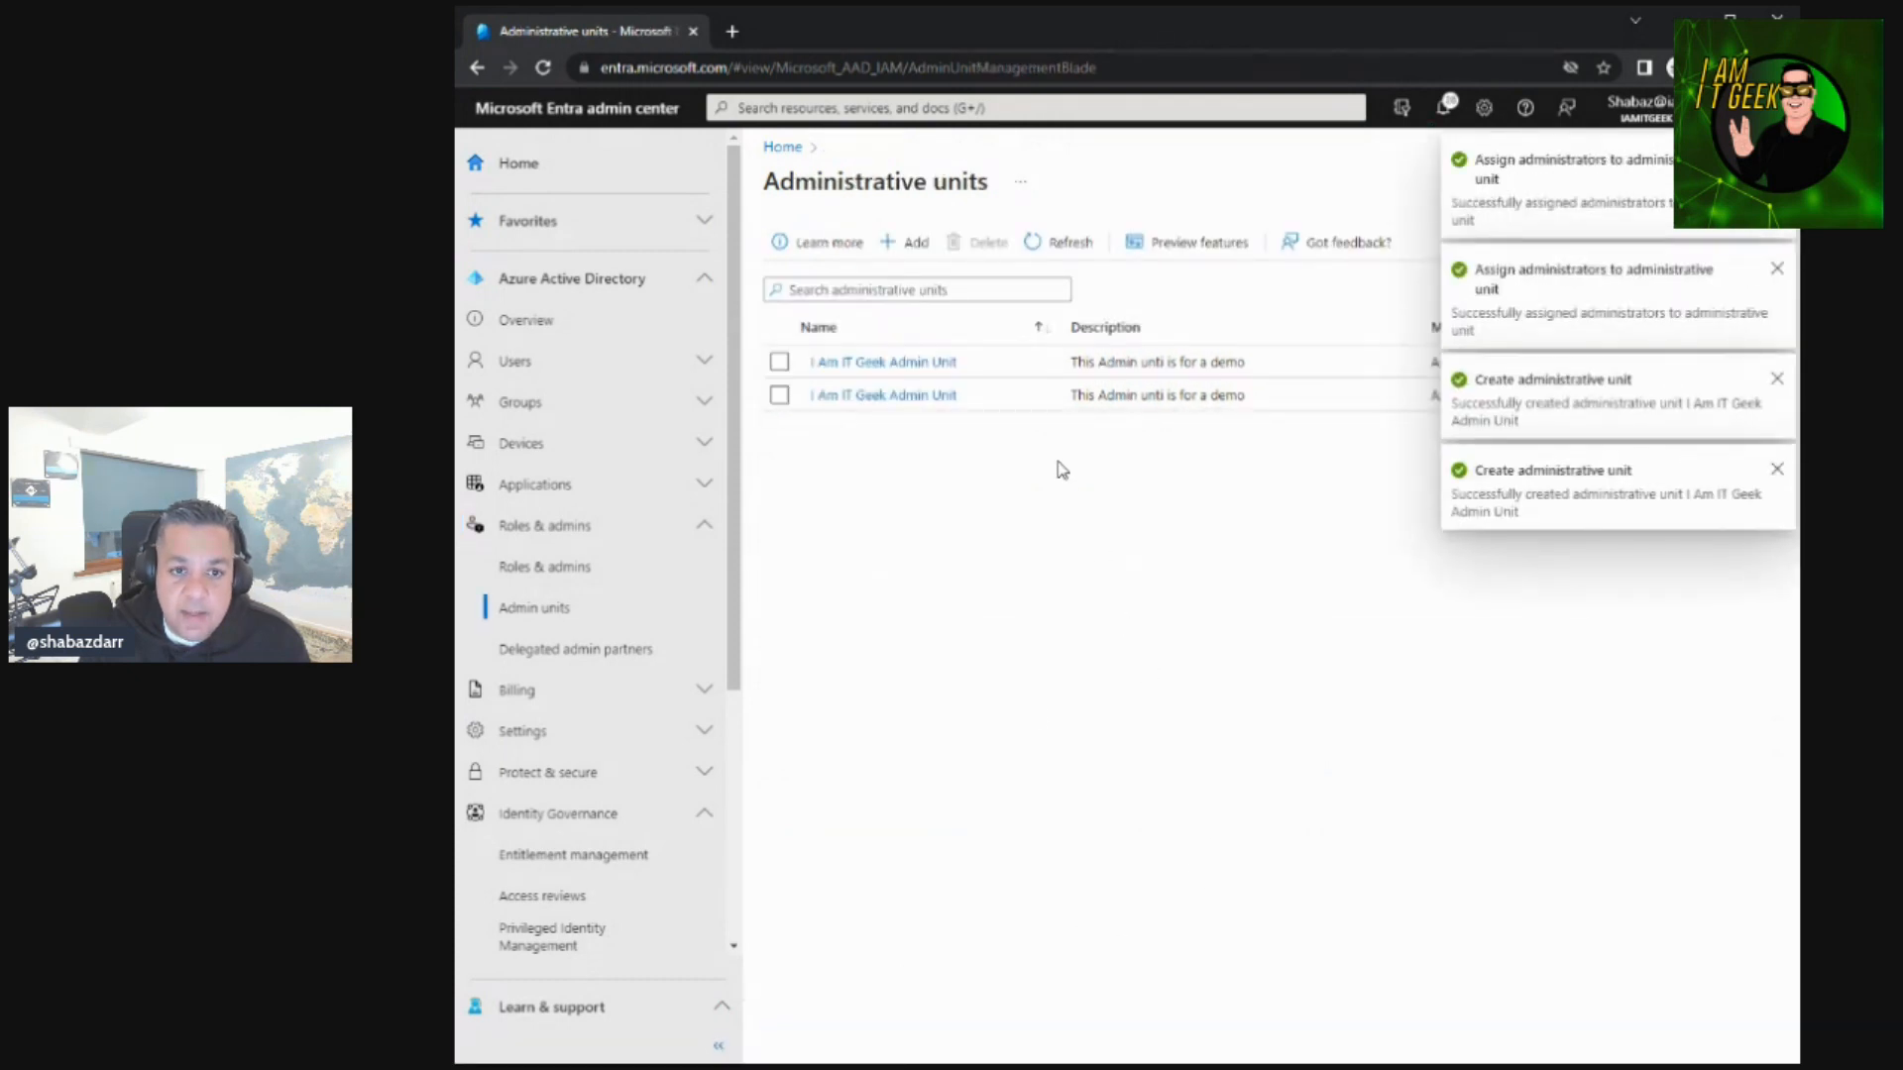
{"action": "left_click", "coordinate": [1080, 248]}
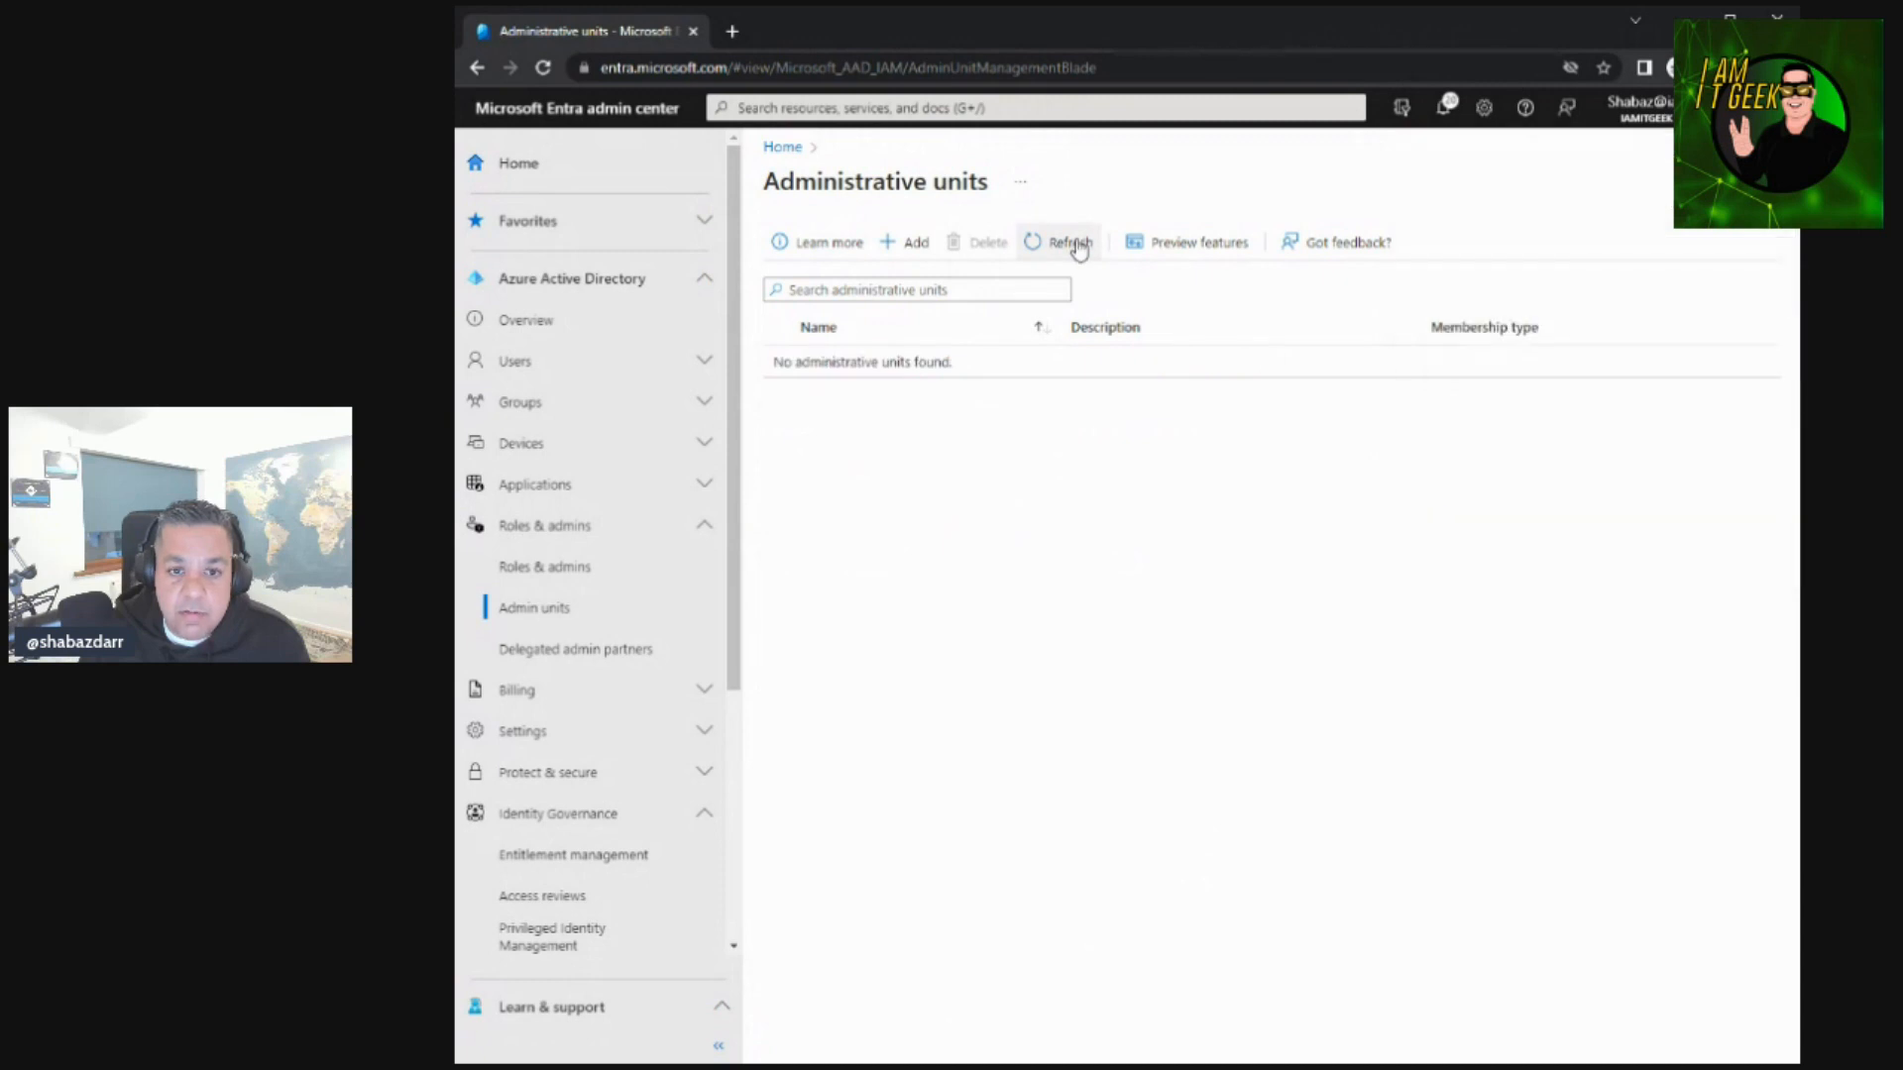
Check the notifications for the administrative unit's creation and refresh the administrative units list.
{"action": "left_click", "coordinate": [550, 567]}
{"action": "left_click", "coordinate": [552, 614]}
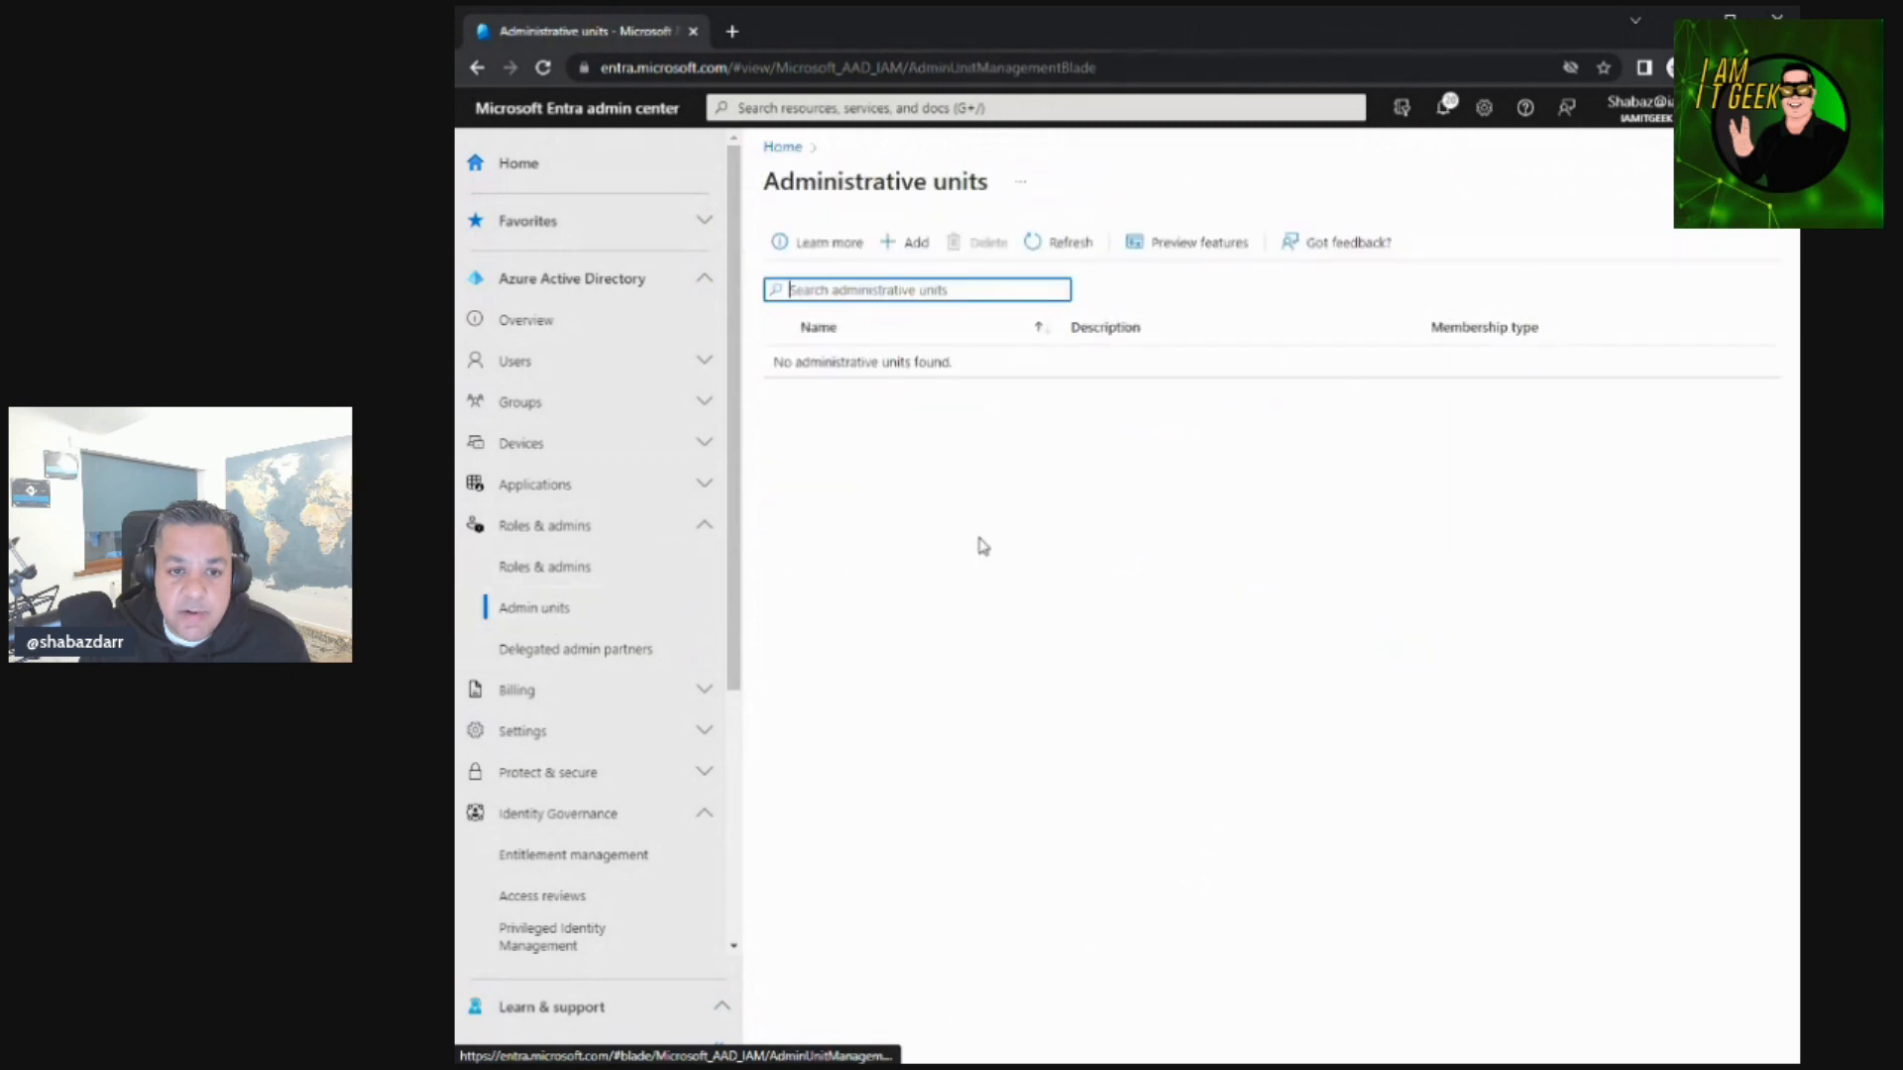
{"action": "left_click", "coordinate": [1055, 255]}
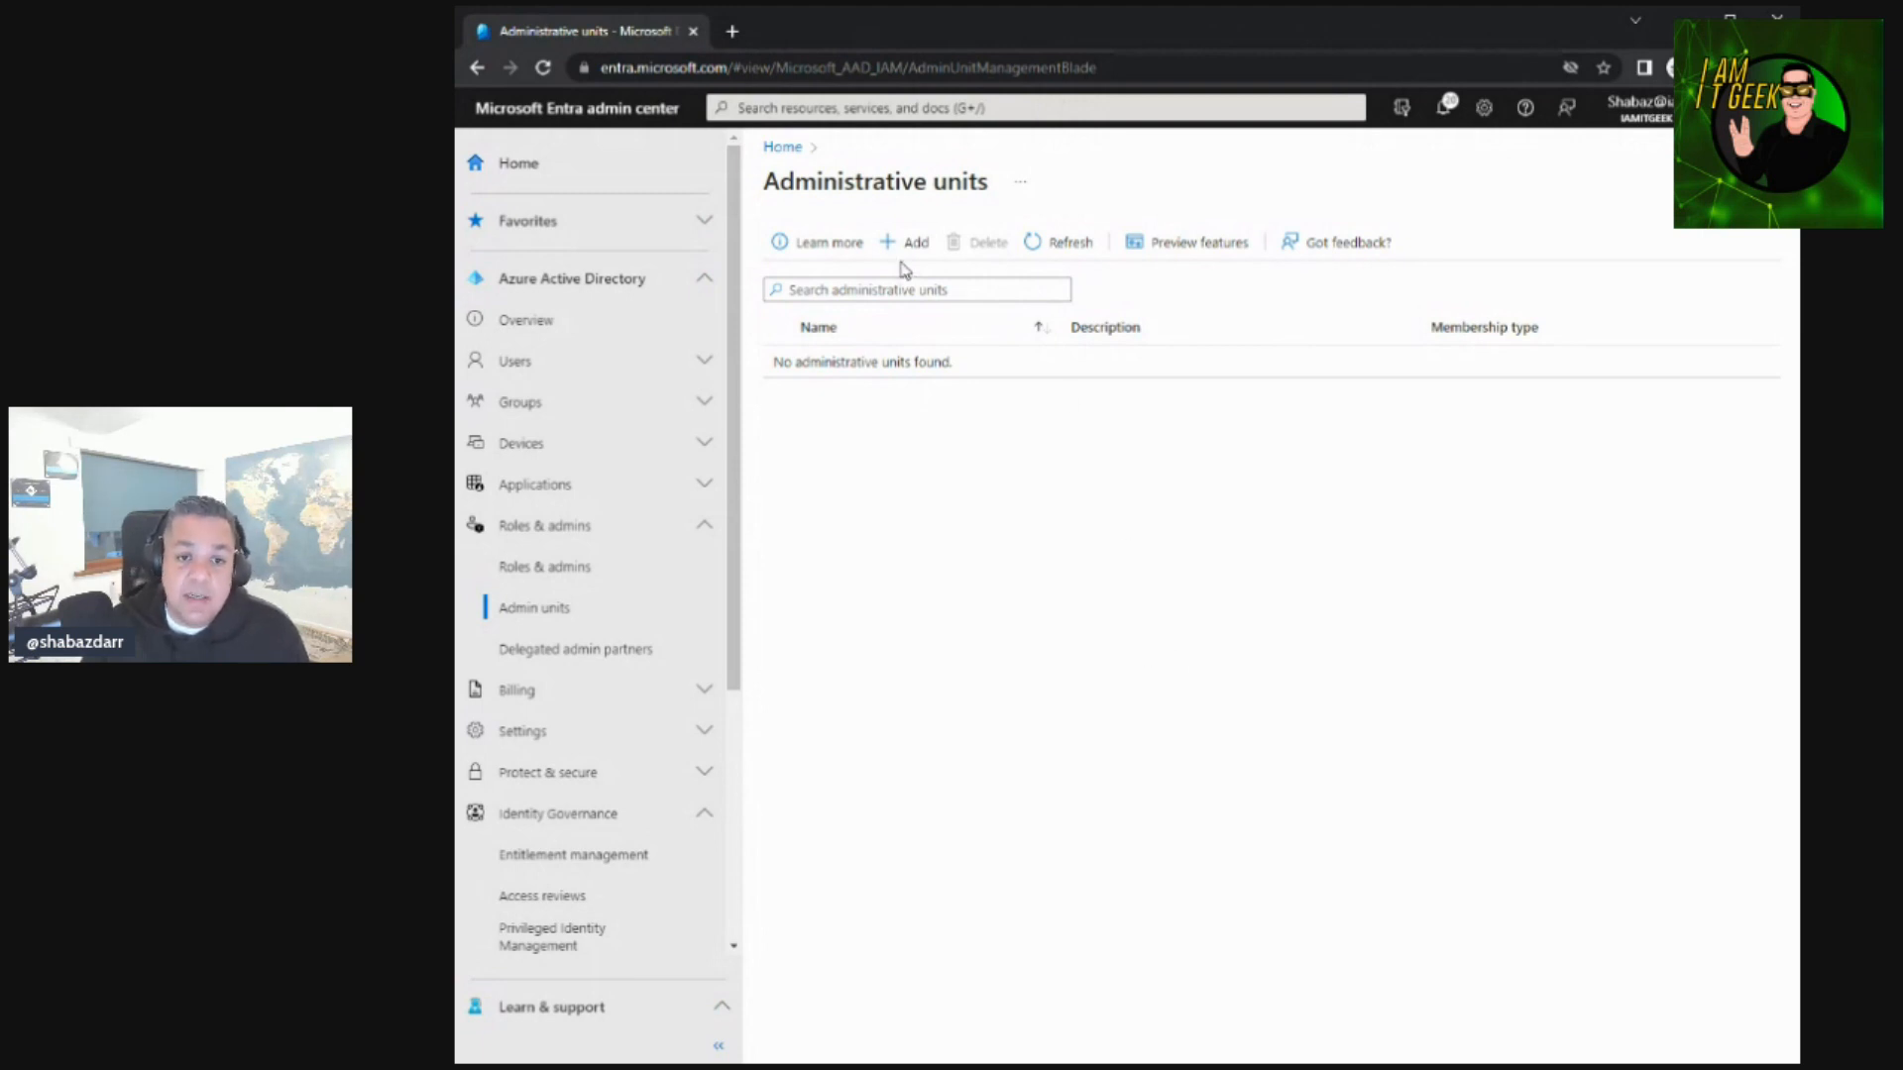
{"action": "left_click", "coordinate": [1075, 253]}
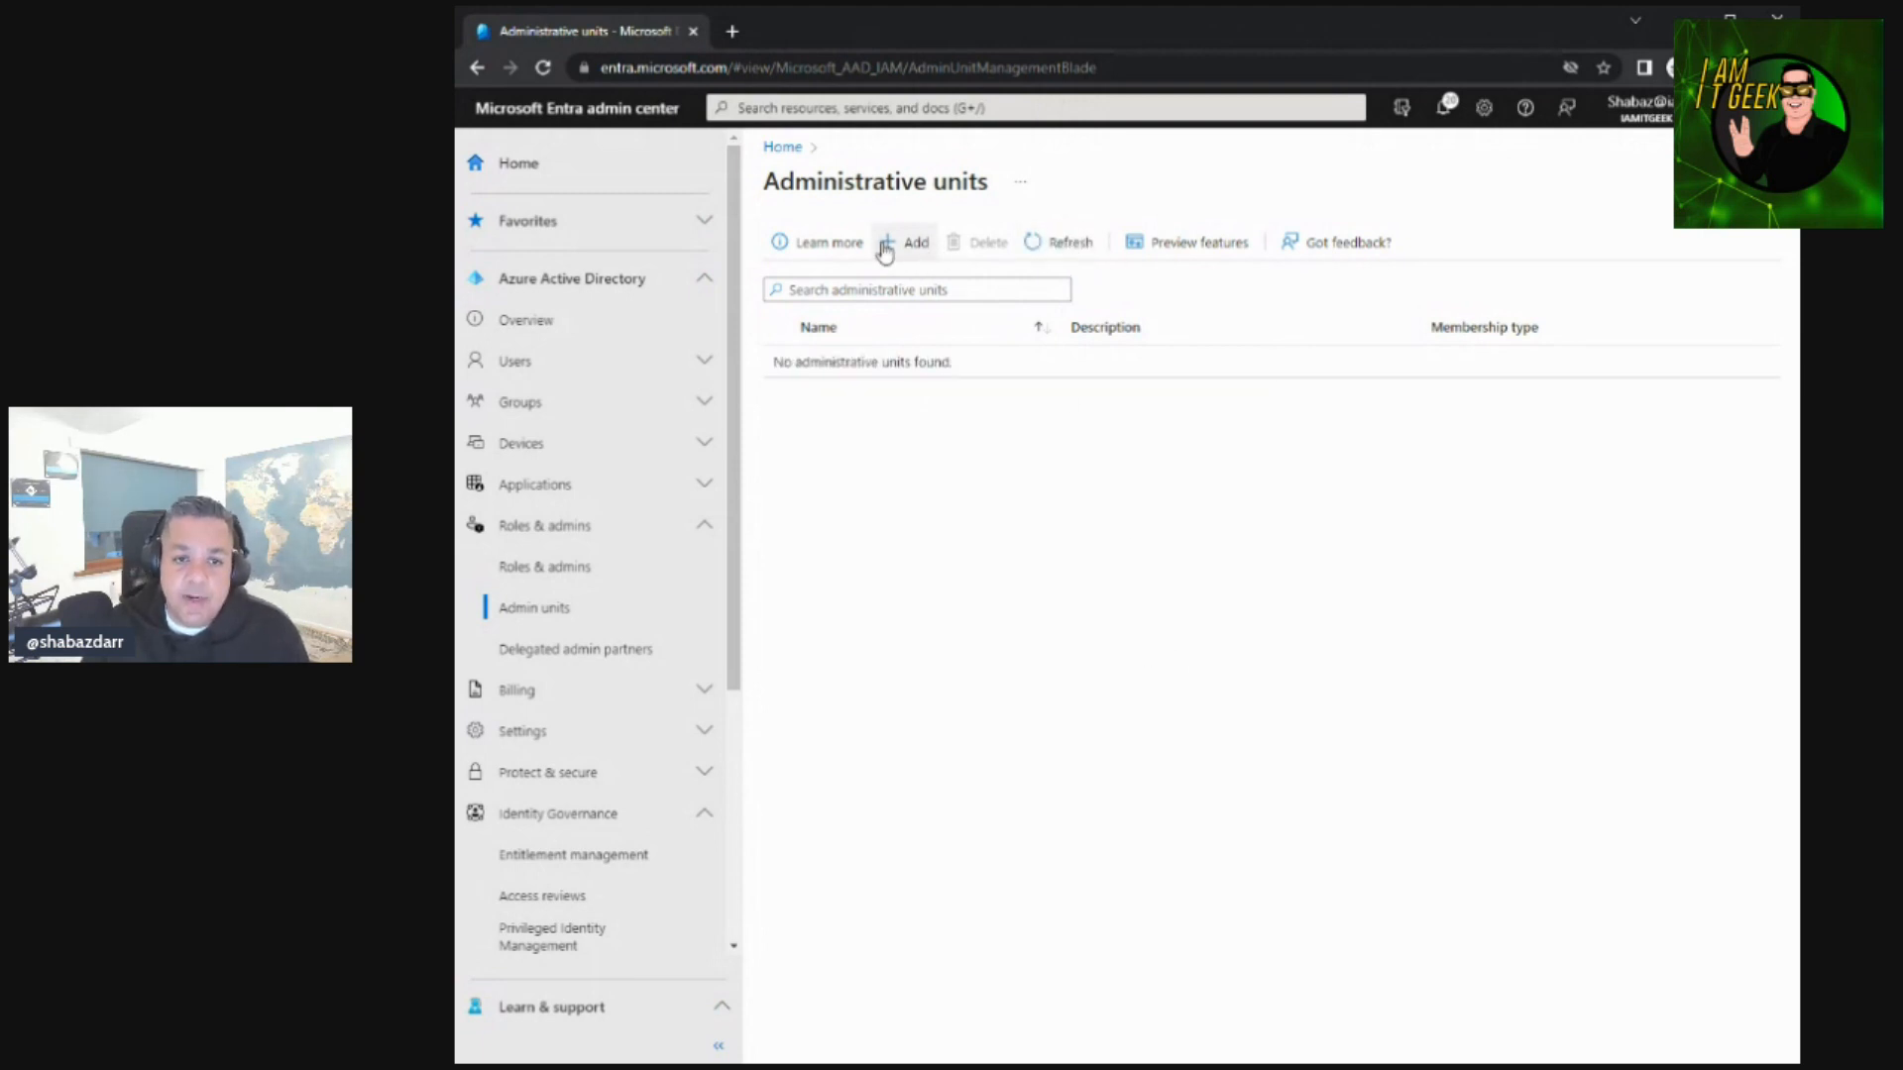
{"action": "left_click", "coordinate": [1443, 111]}
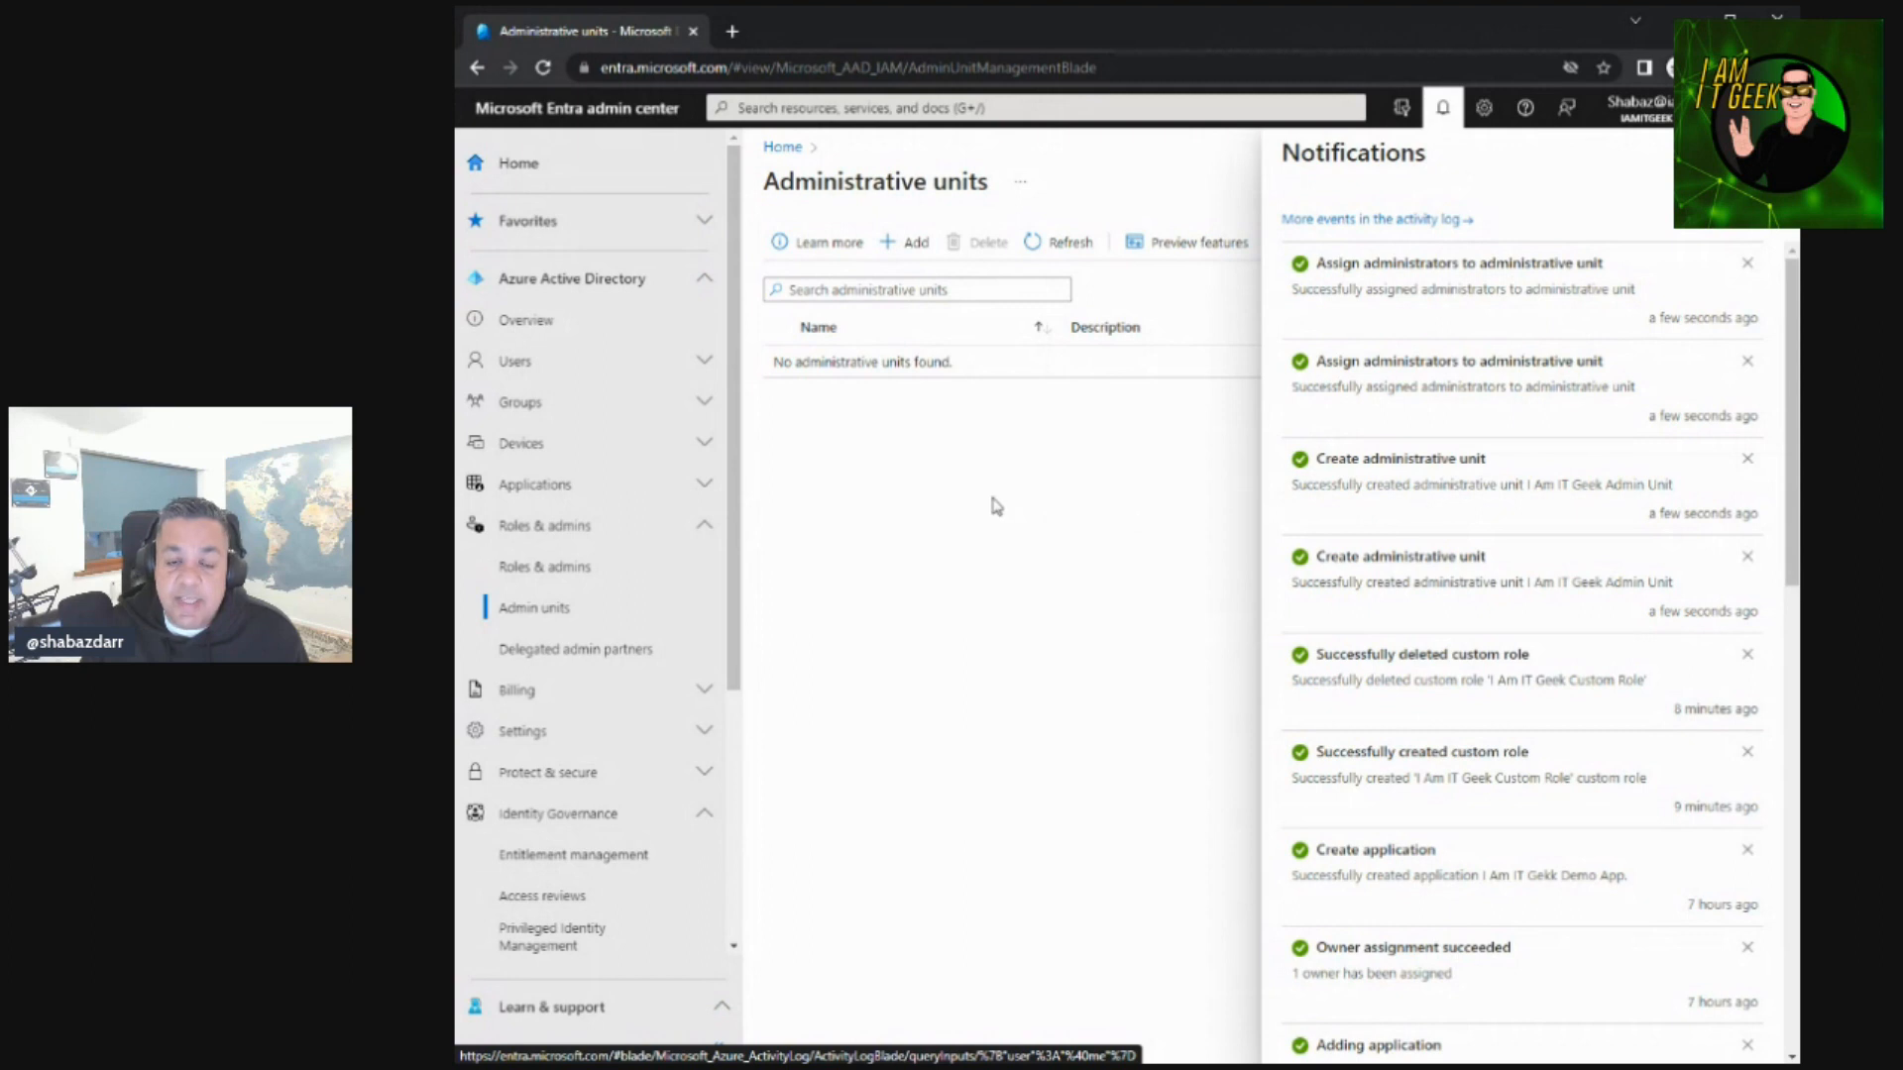
{"action": "left_click", "coordinate": [1041, 241]}
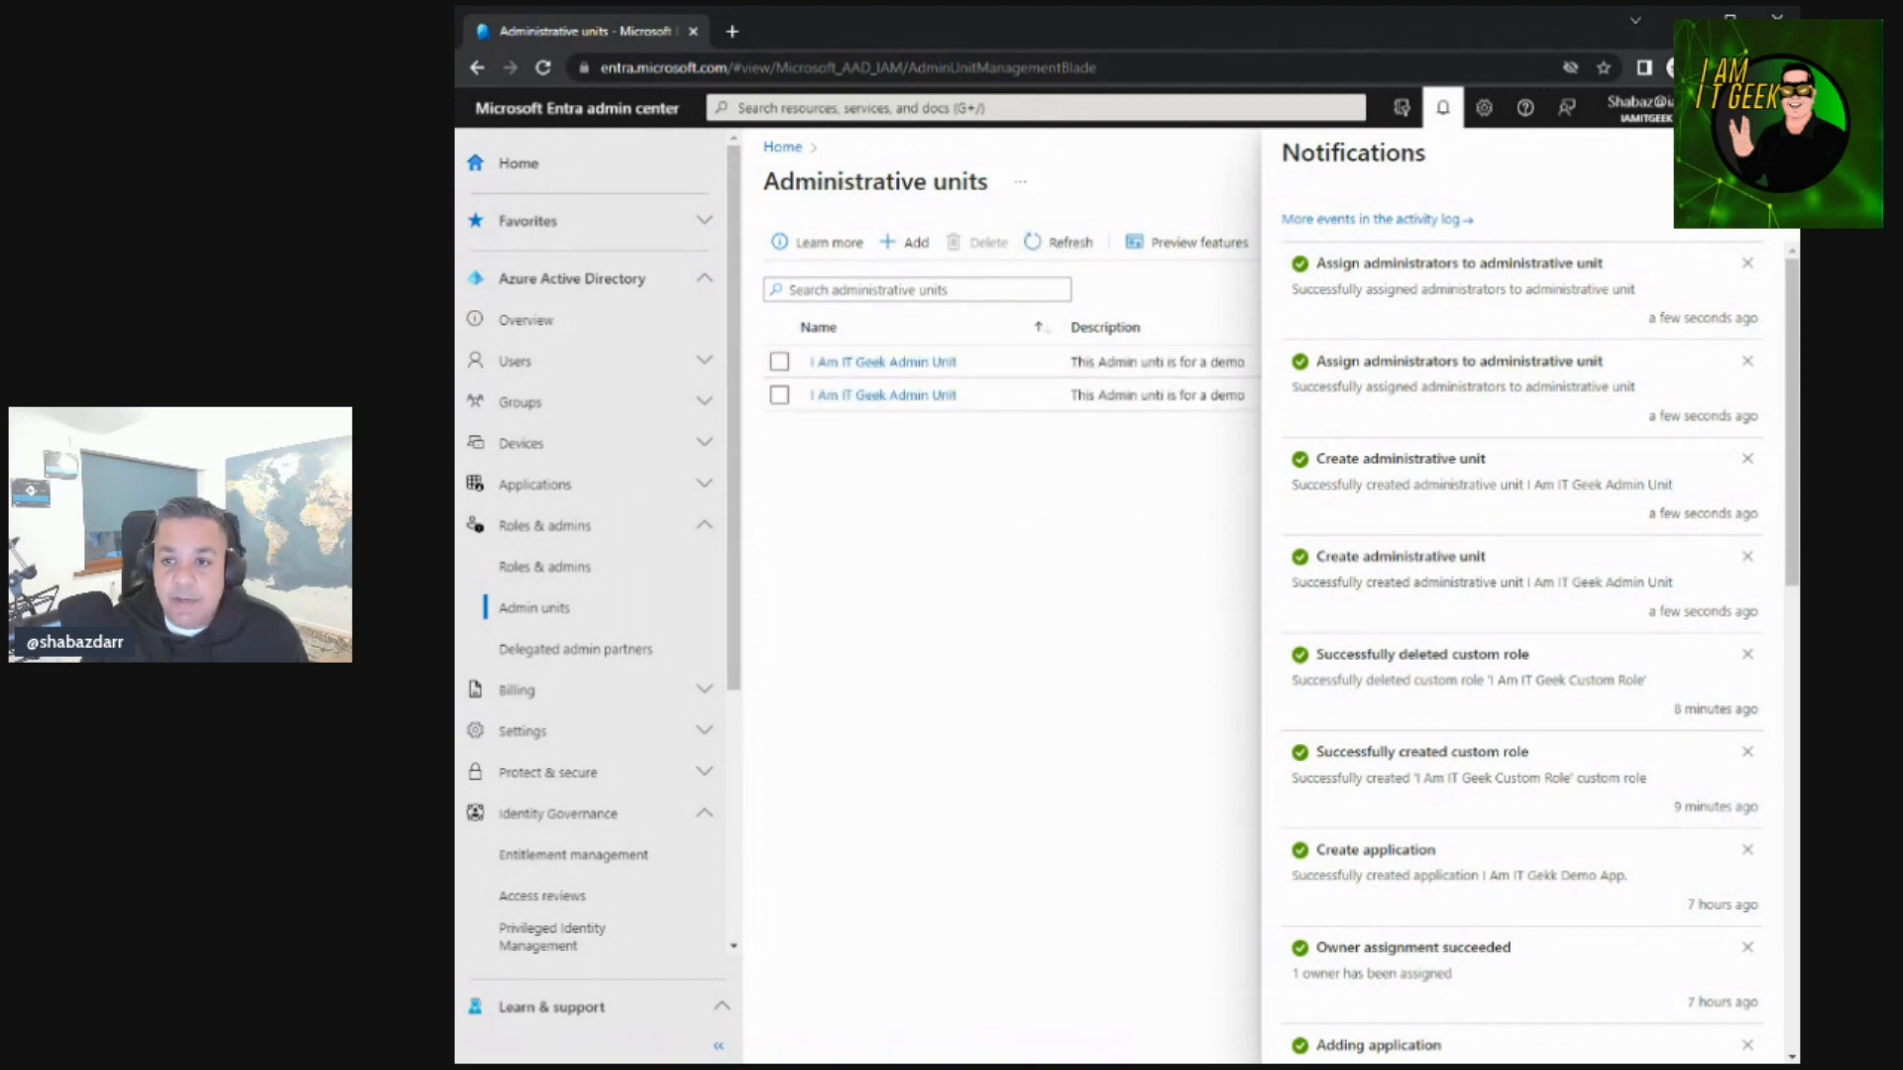
{"action": "left_click", "coordinate": [1764, 153]}
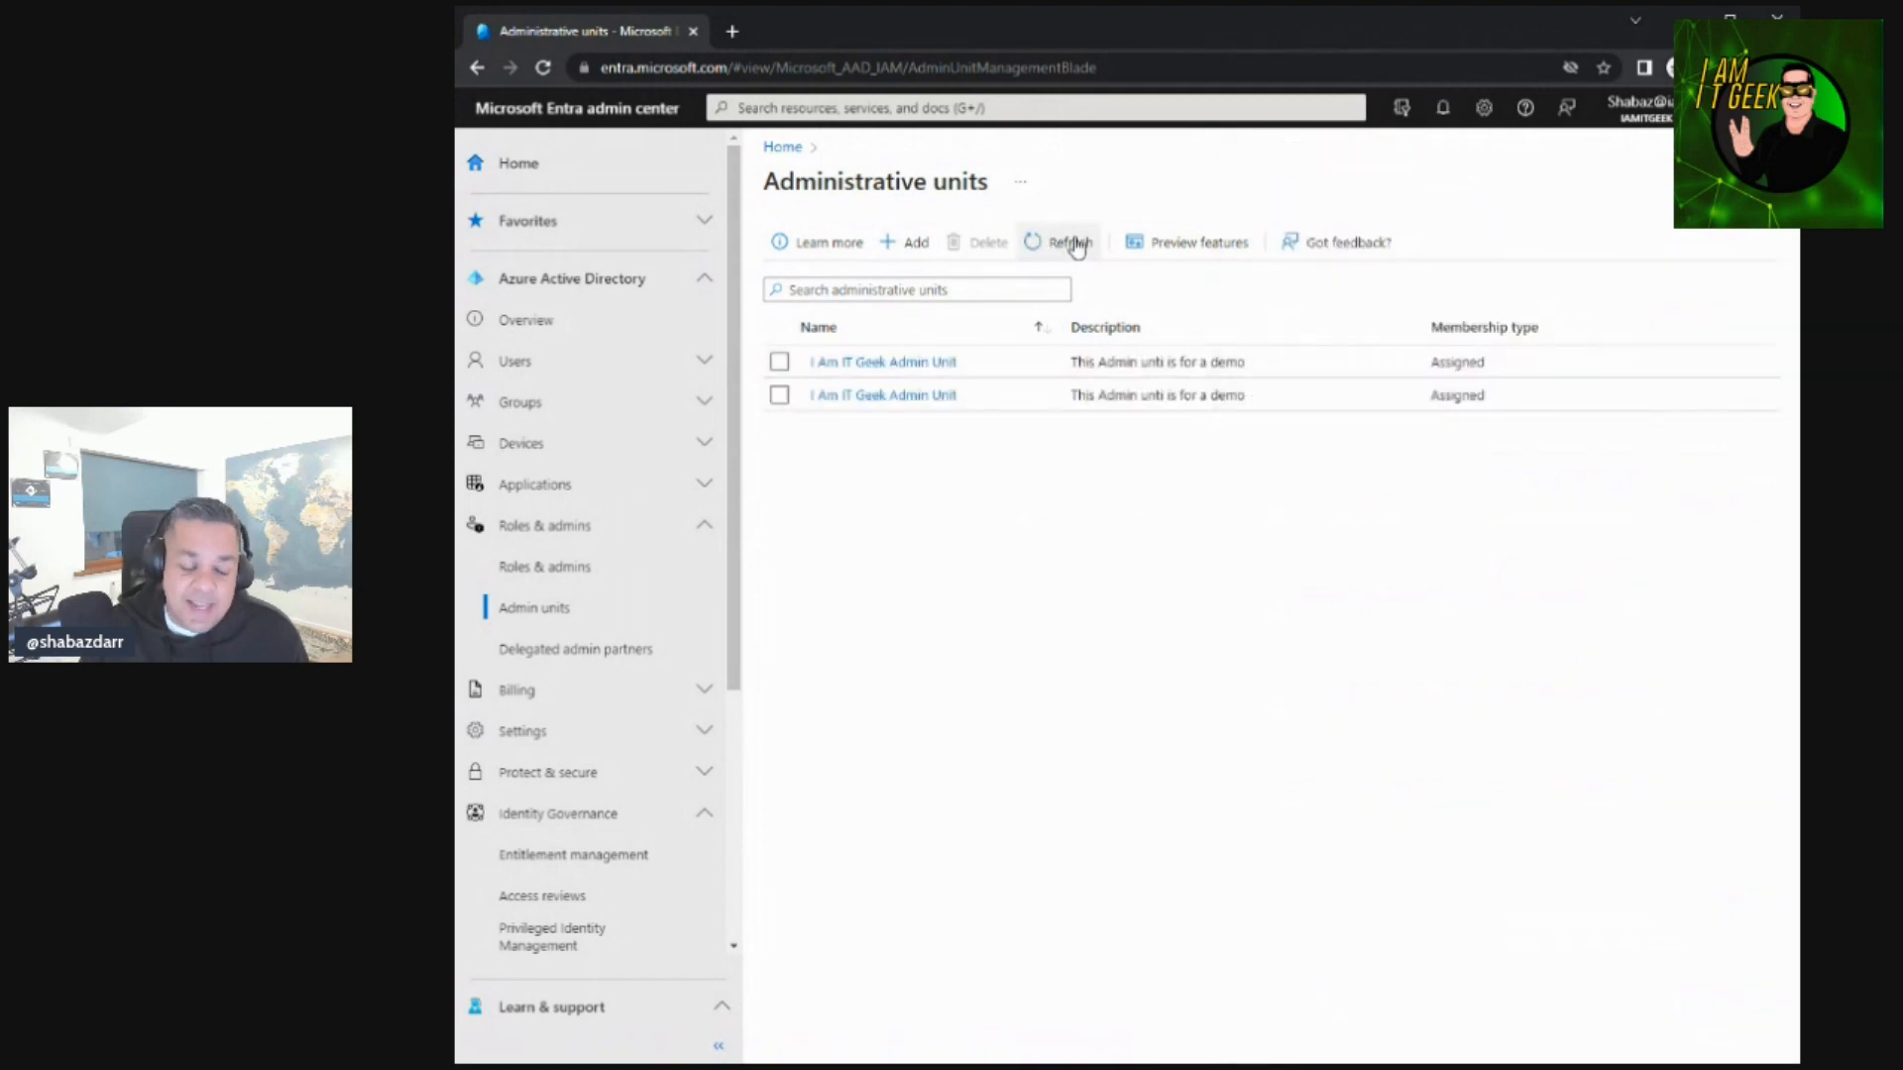
Review the first listed I Am IT Geek Admin Unit's users, groups, properties, and roles and administrators, and return to the administrative units list.
{"action": "left_click", "coordinate": [892, 363]}
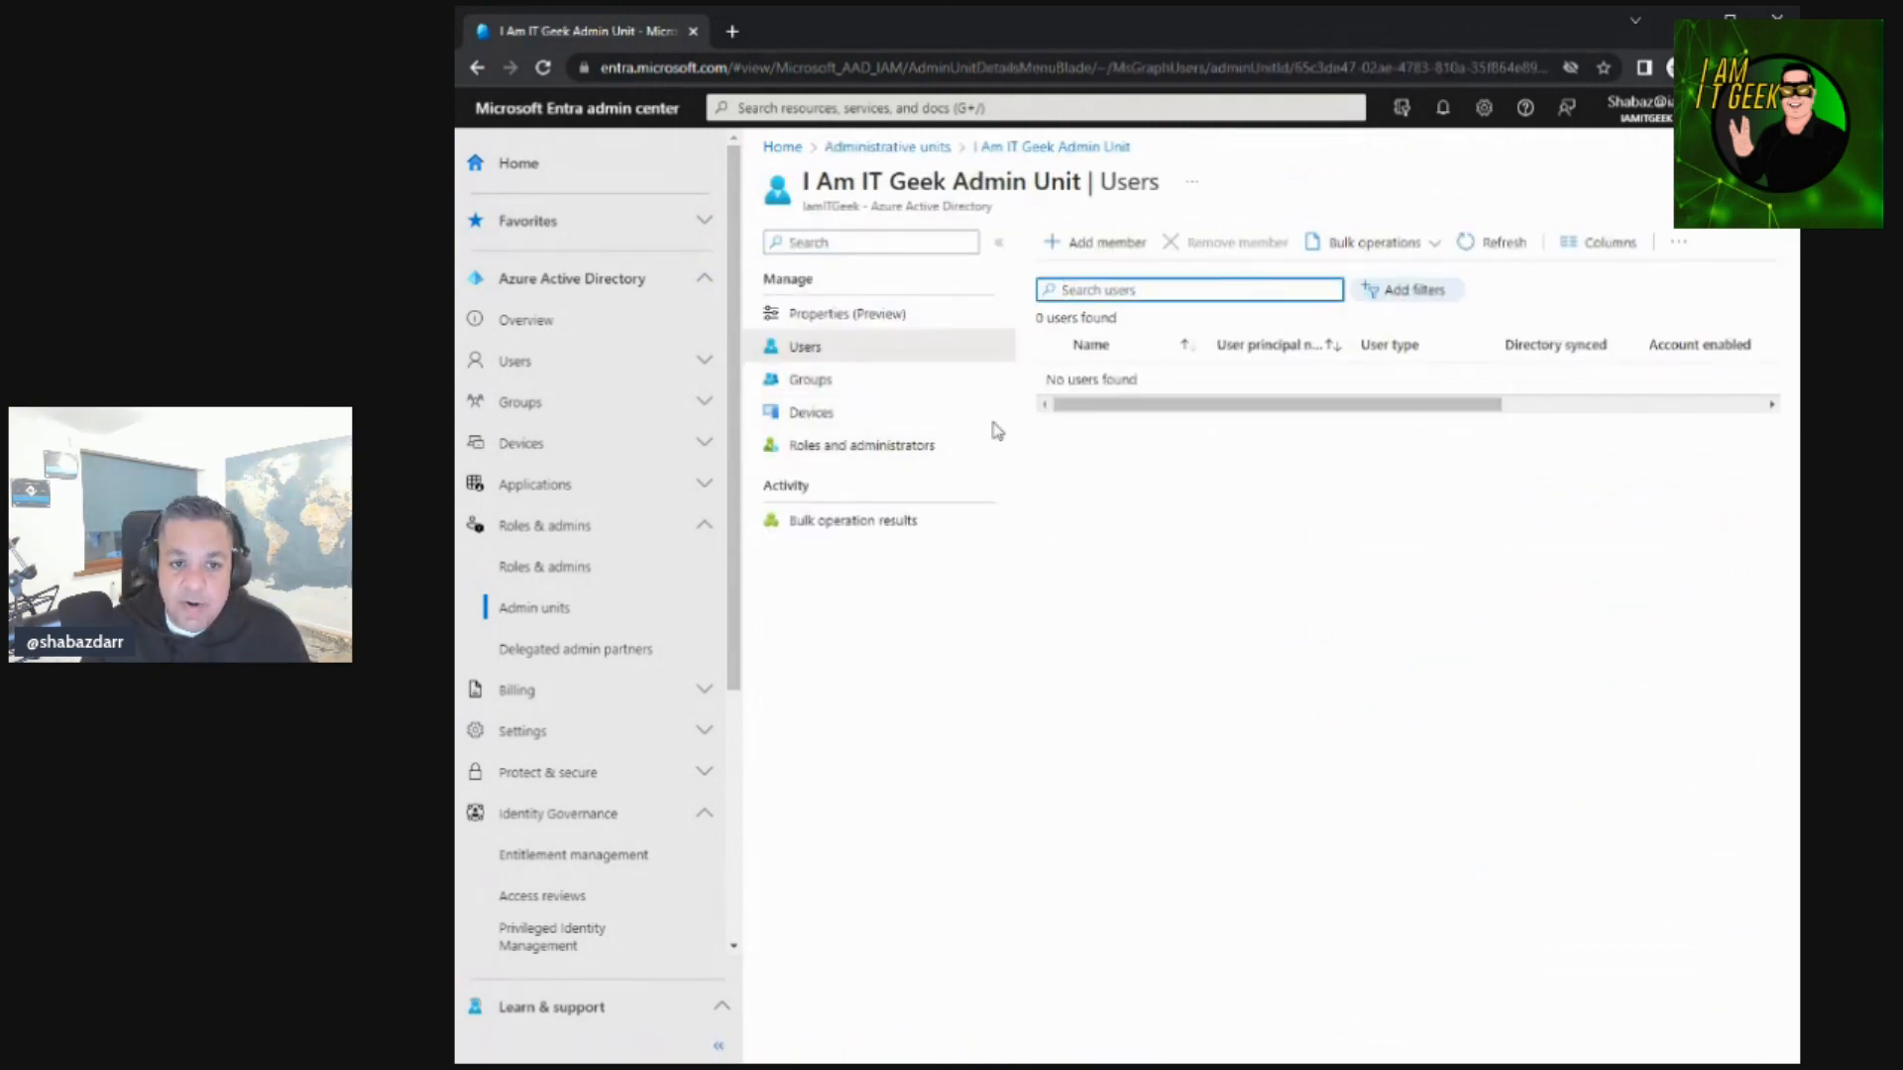
{"action": "left_click", "coordinate": [848, 392]}
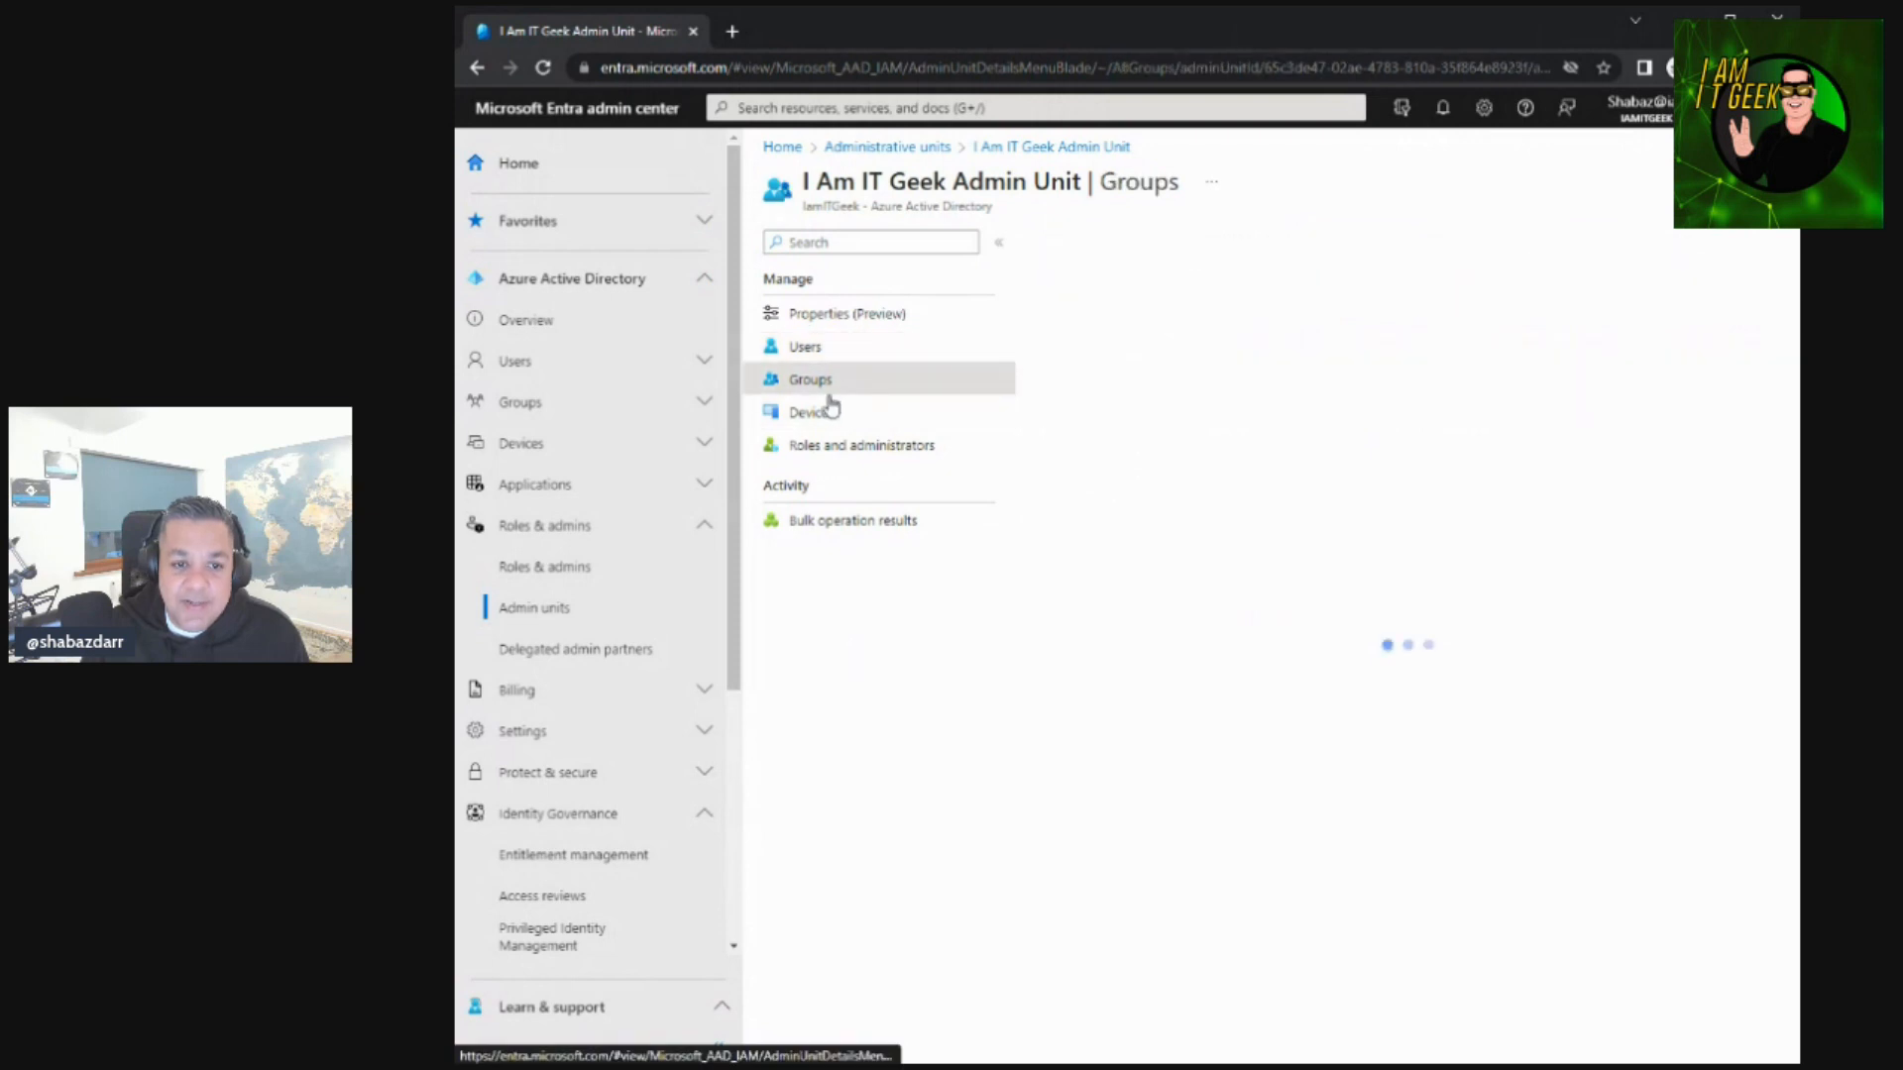
{"action": "left_click", "coordinate": [844, 318]}
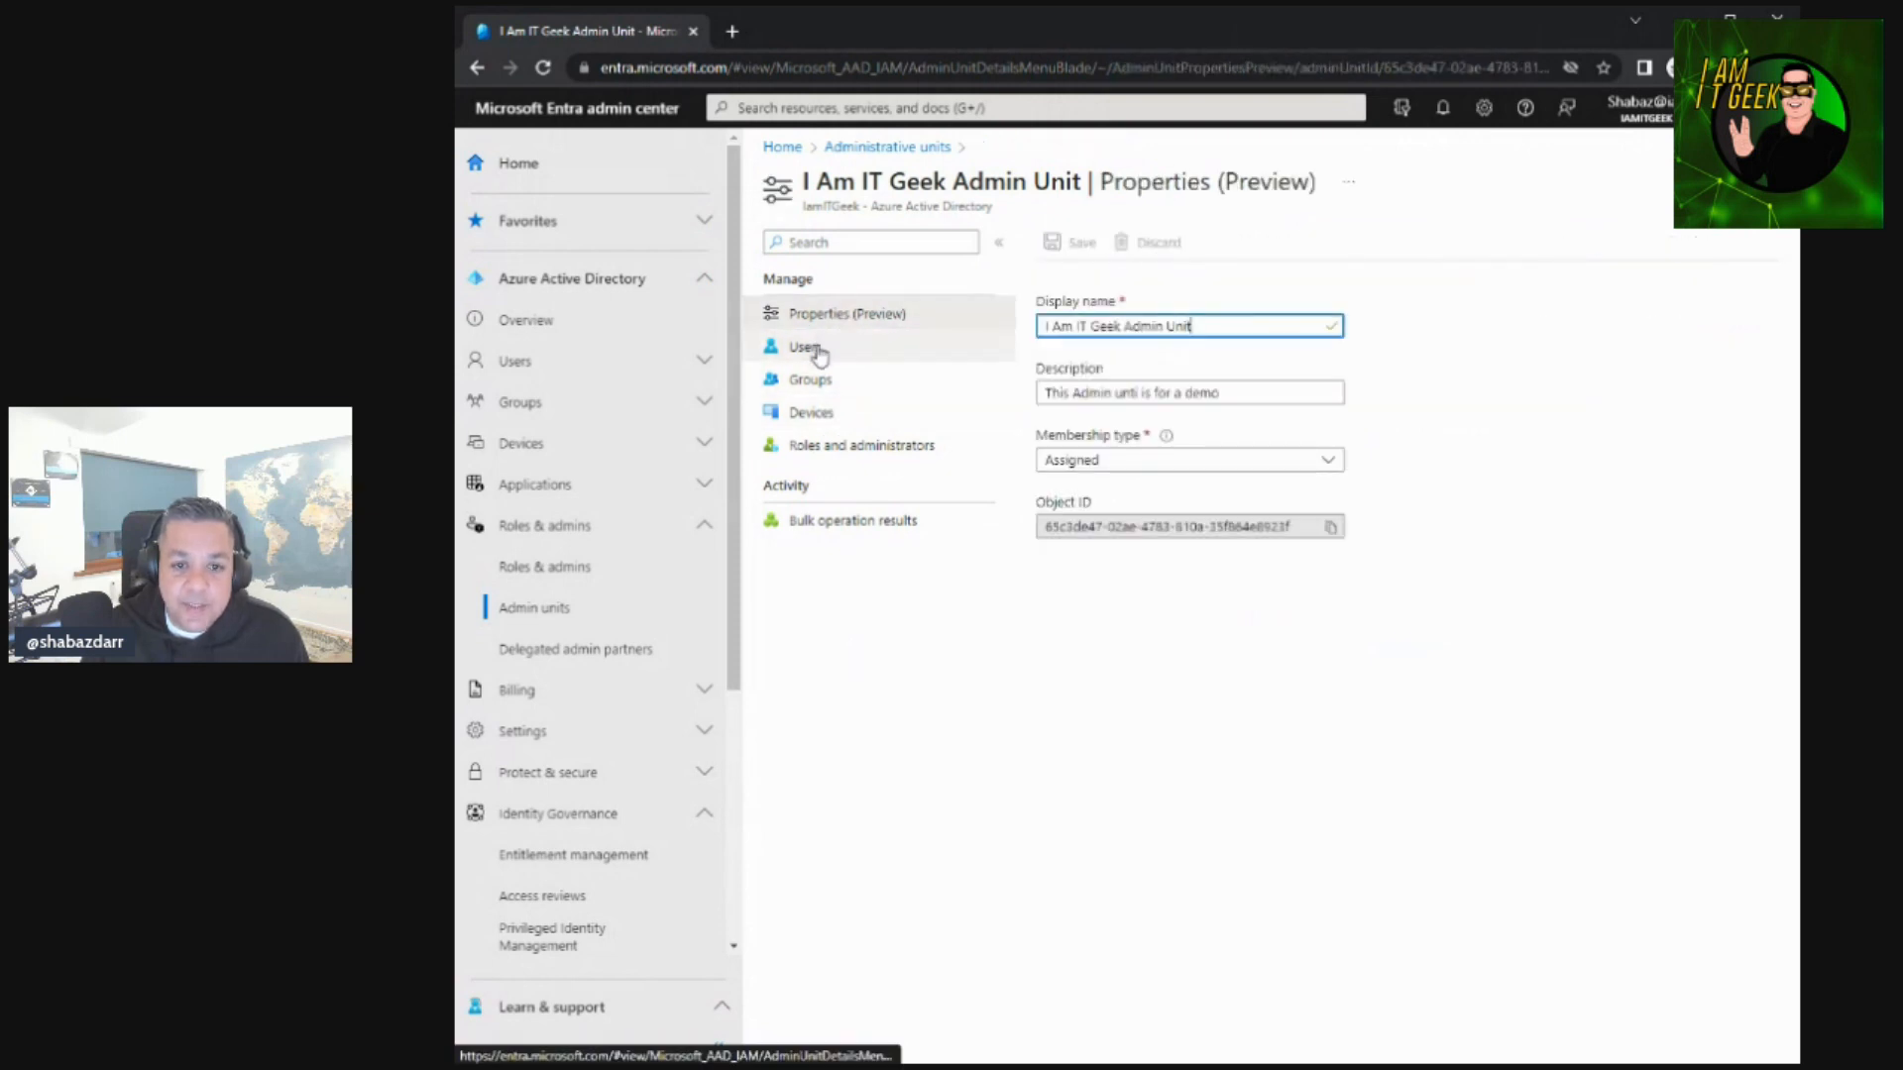
{"action": "left_click", "coordinate": [813, 349]}
{"action": "left_click", "coordinate": [844, 452]}
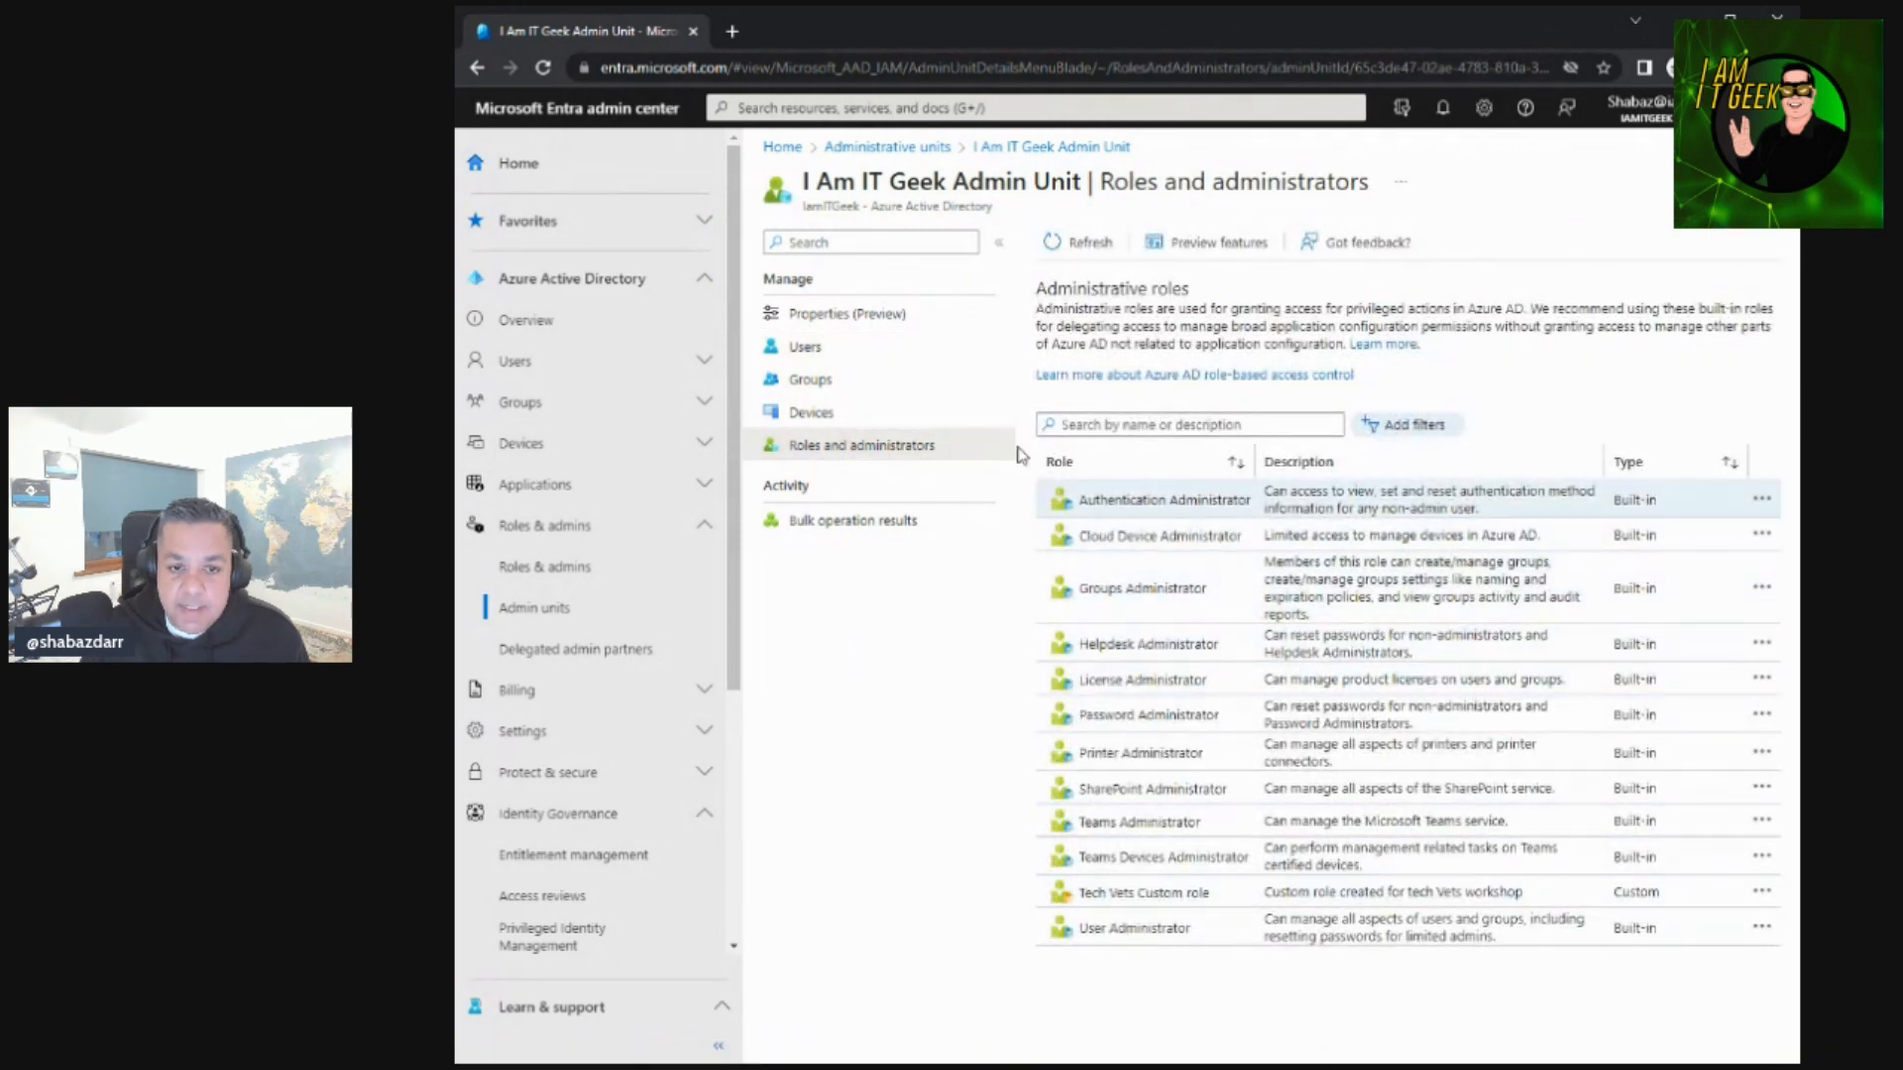
{"action": "left_click", "coordinate": [1009, 147]}
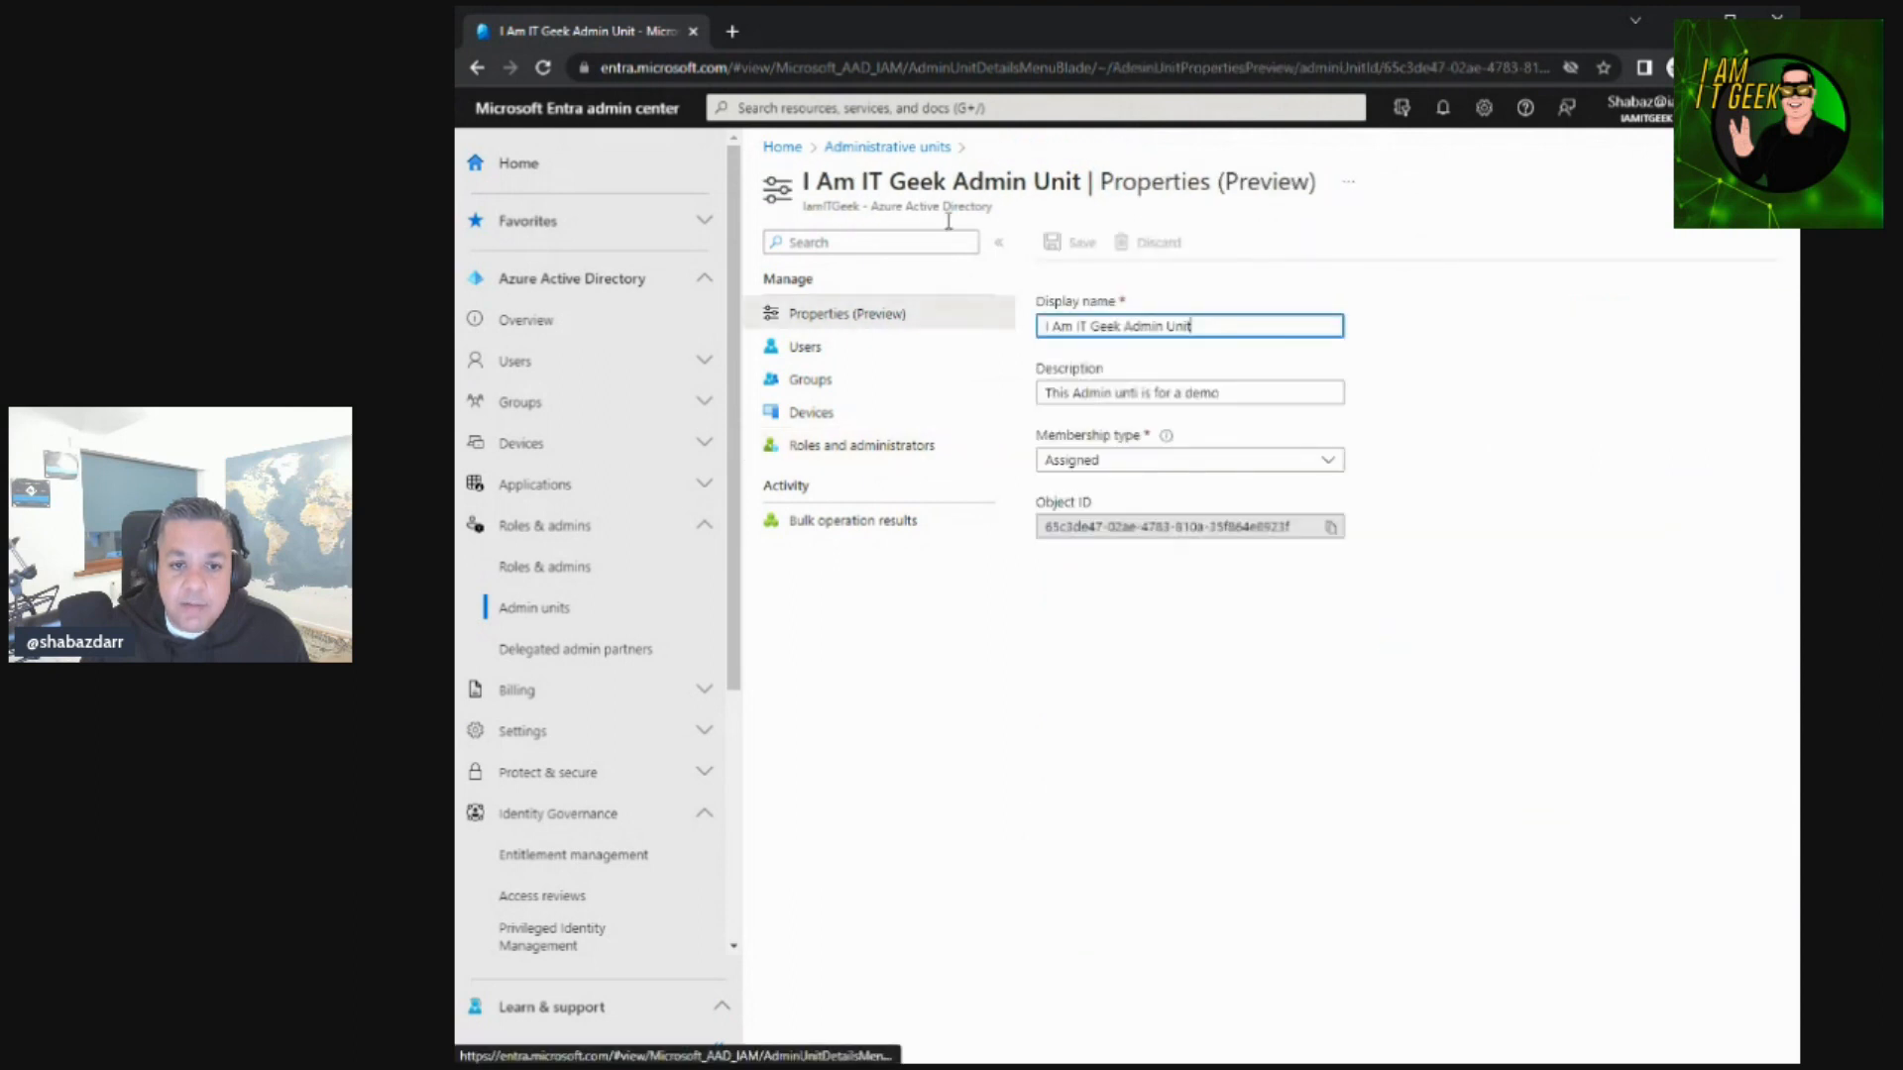
{"action": "left_click", "coordinate": [892, 147]}
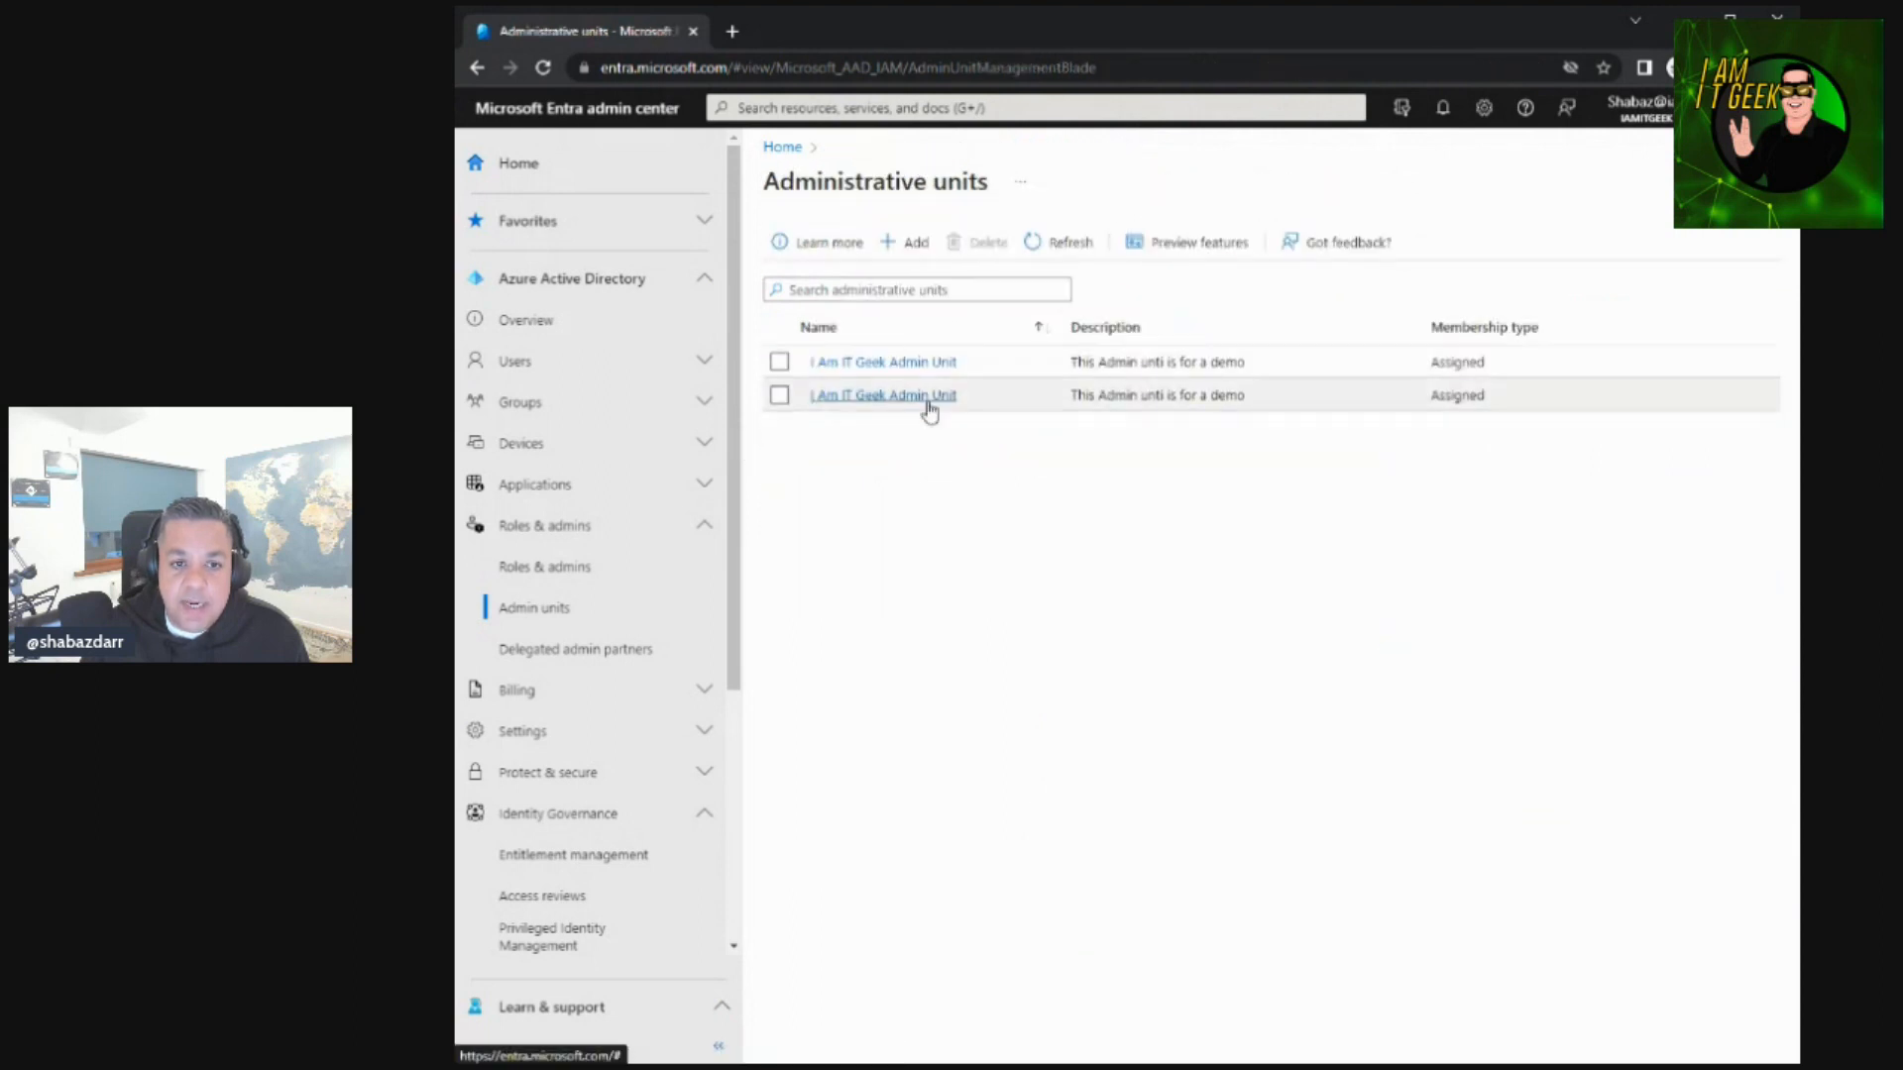
Review the users, groups, devices, and roles and administrators of the second listed I Am IT Geek Admin Unit.
{"action": "left_click", "coordinate": [892, 396]}
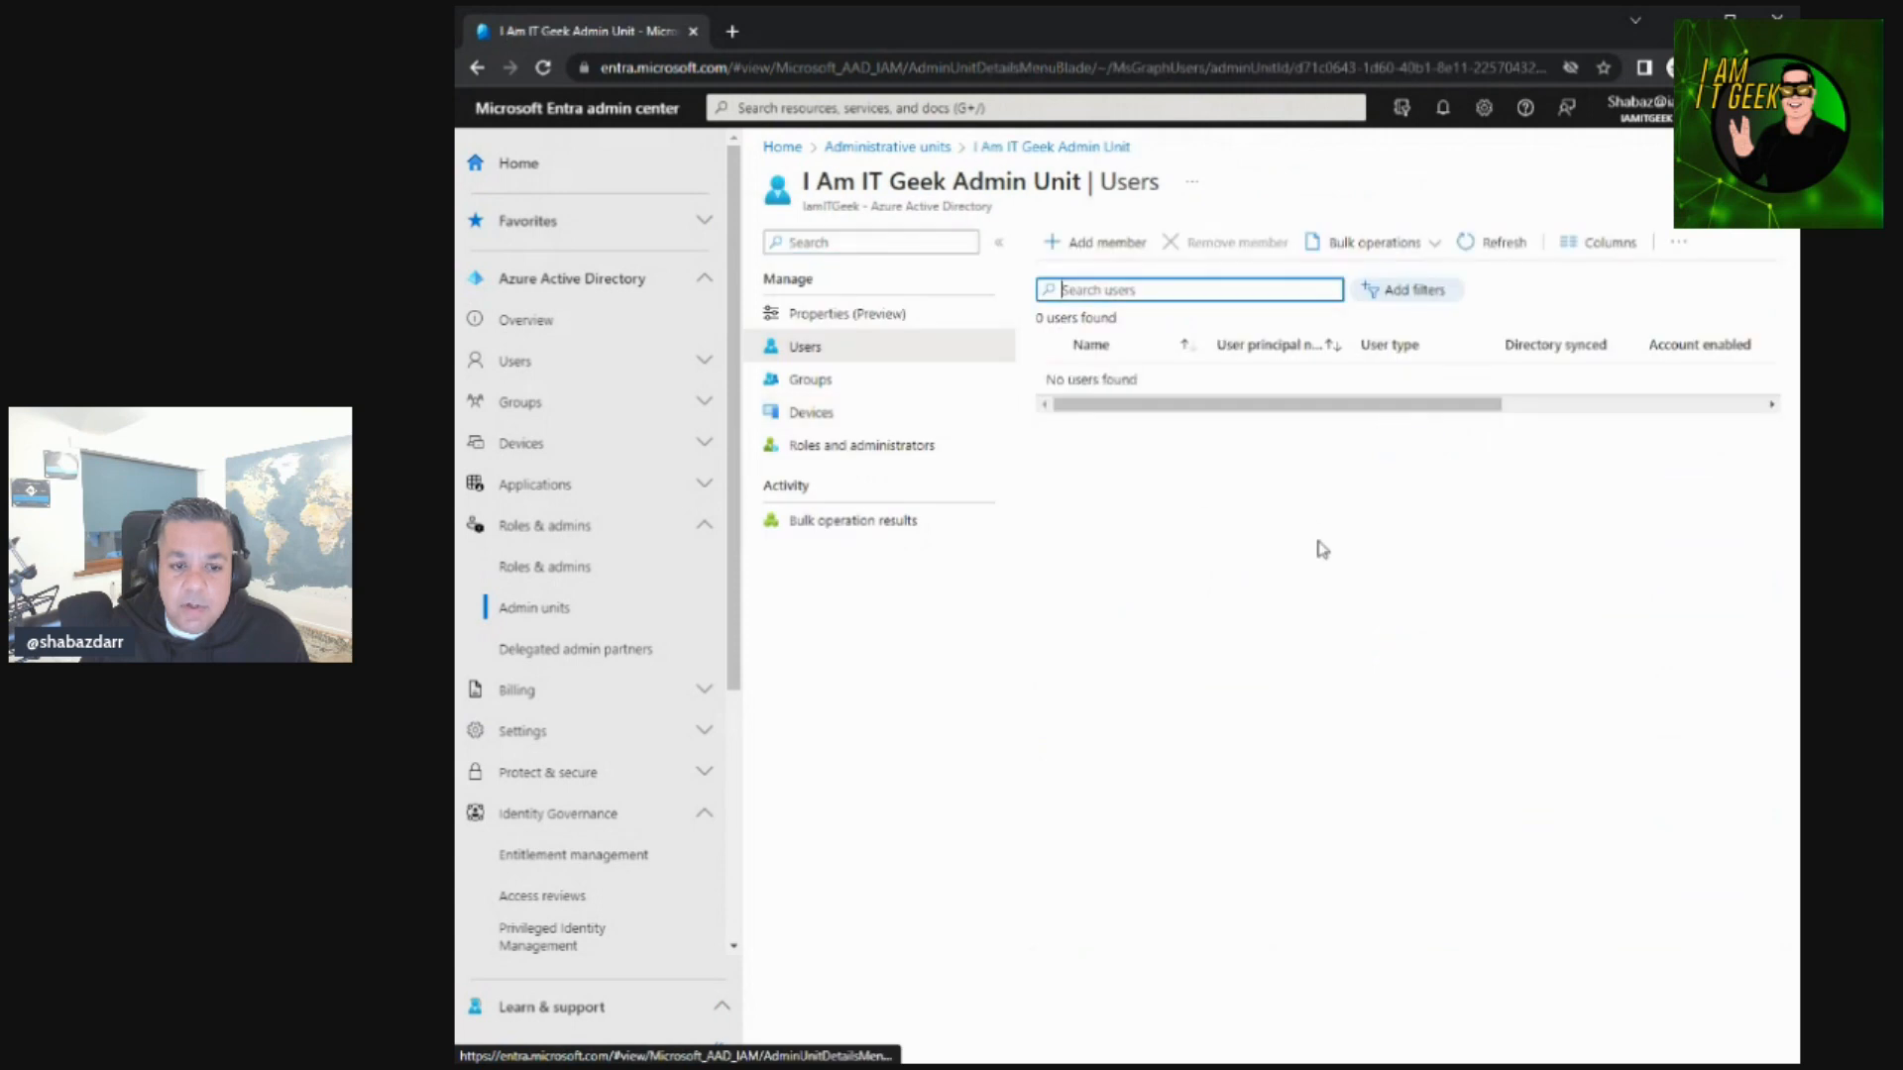
{"action": "left_click", "coordinate": [1478, 247]}
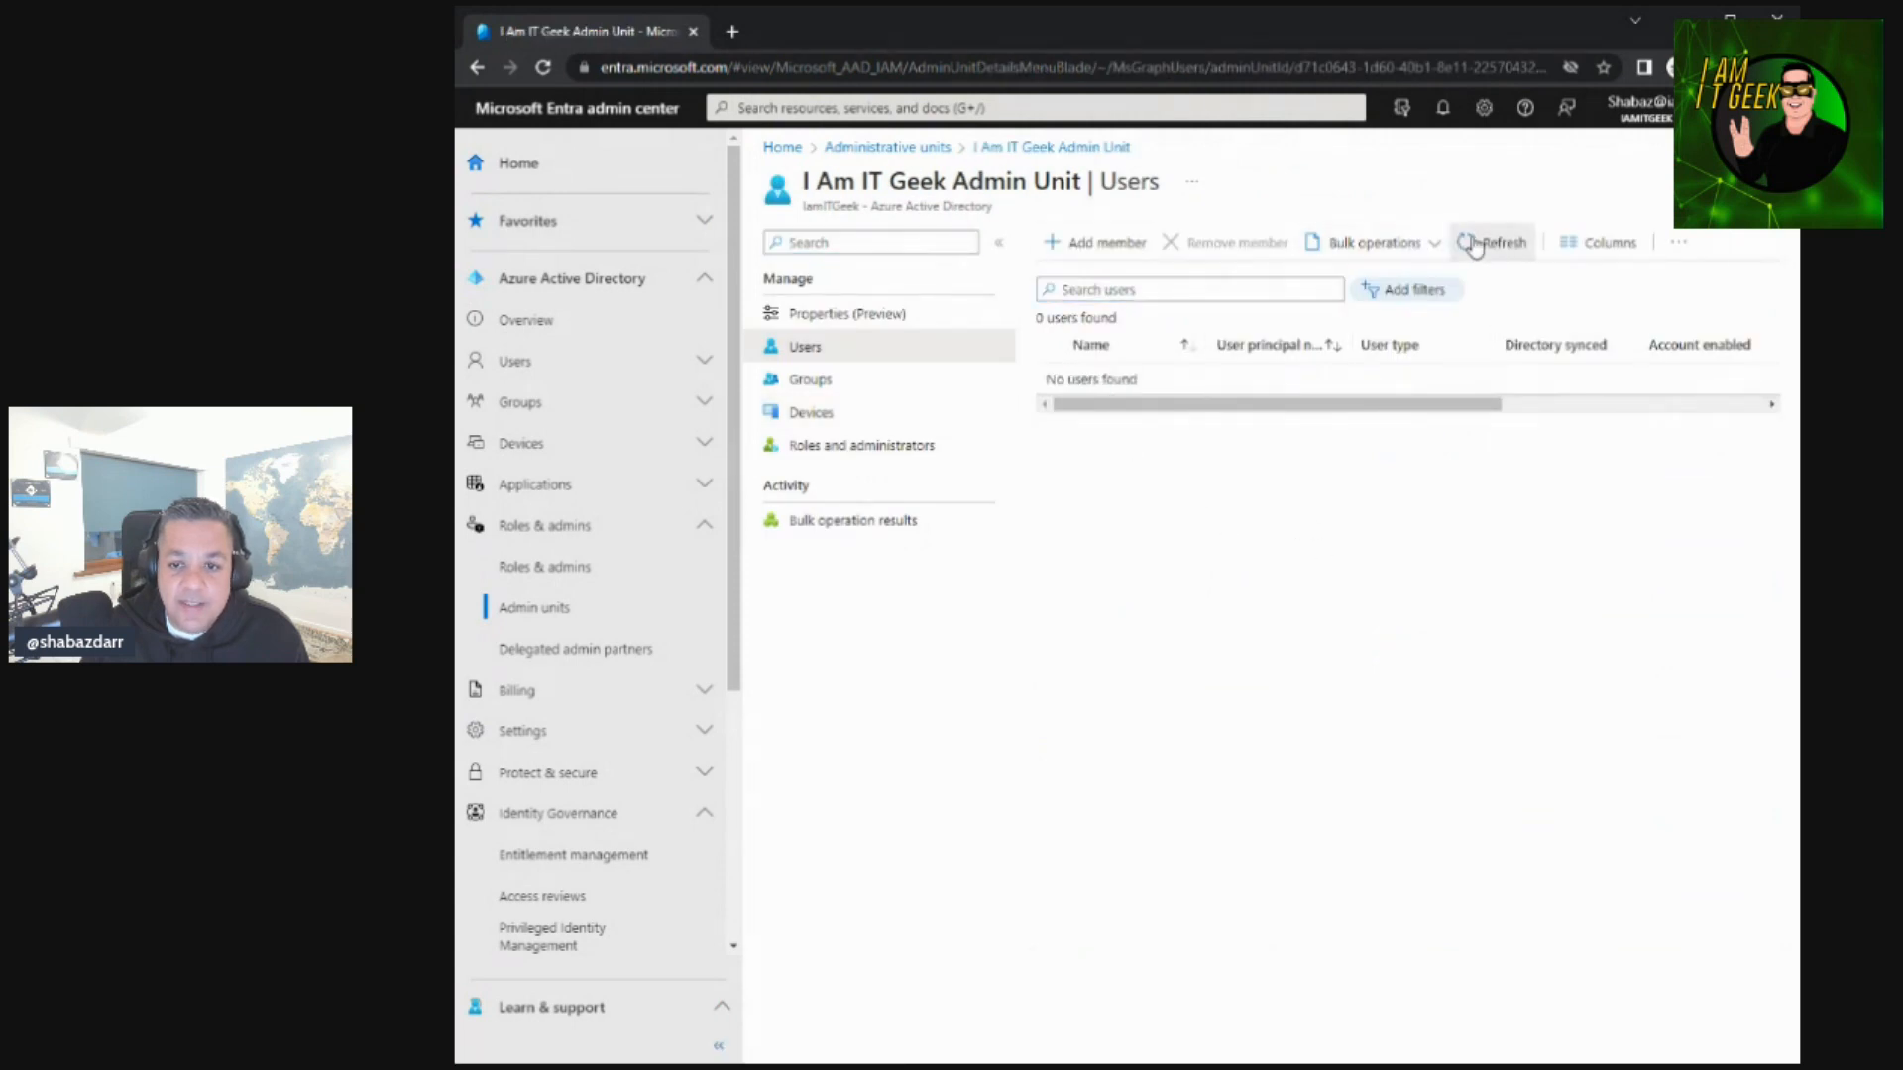
{"action": "left_click", "coordinate": [810, 380]}
{"action": "left_click", "coordinate": [813, 413]}
{"action": "left_click", "coordinate": [849, 457]}
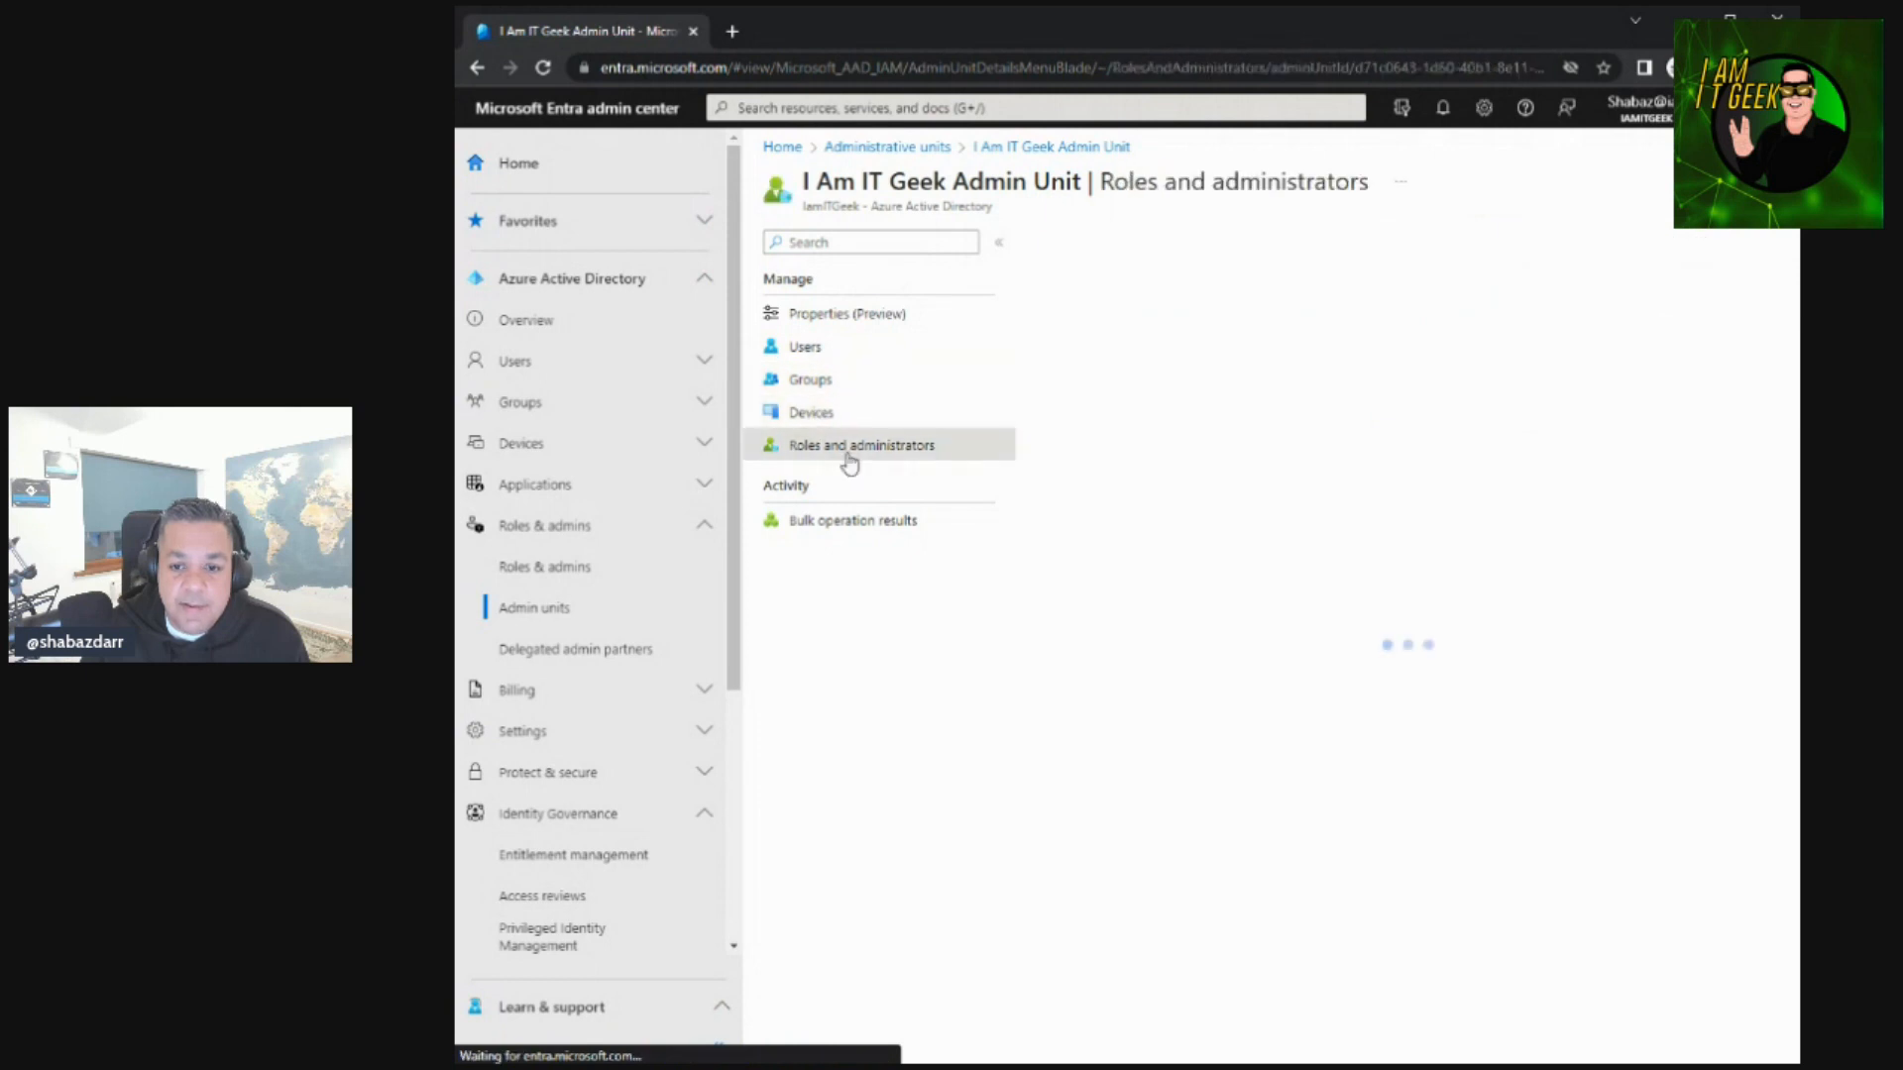
{"action": "left_click", "coordinate": [811, 313]}
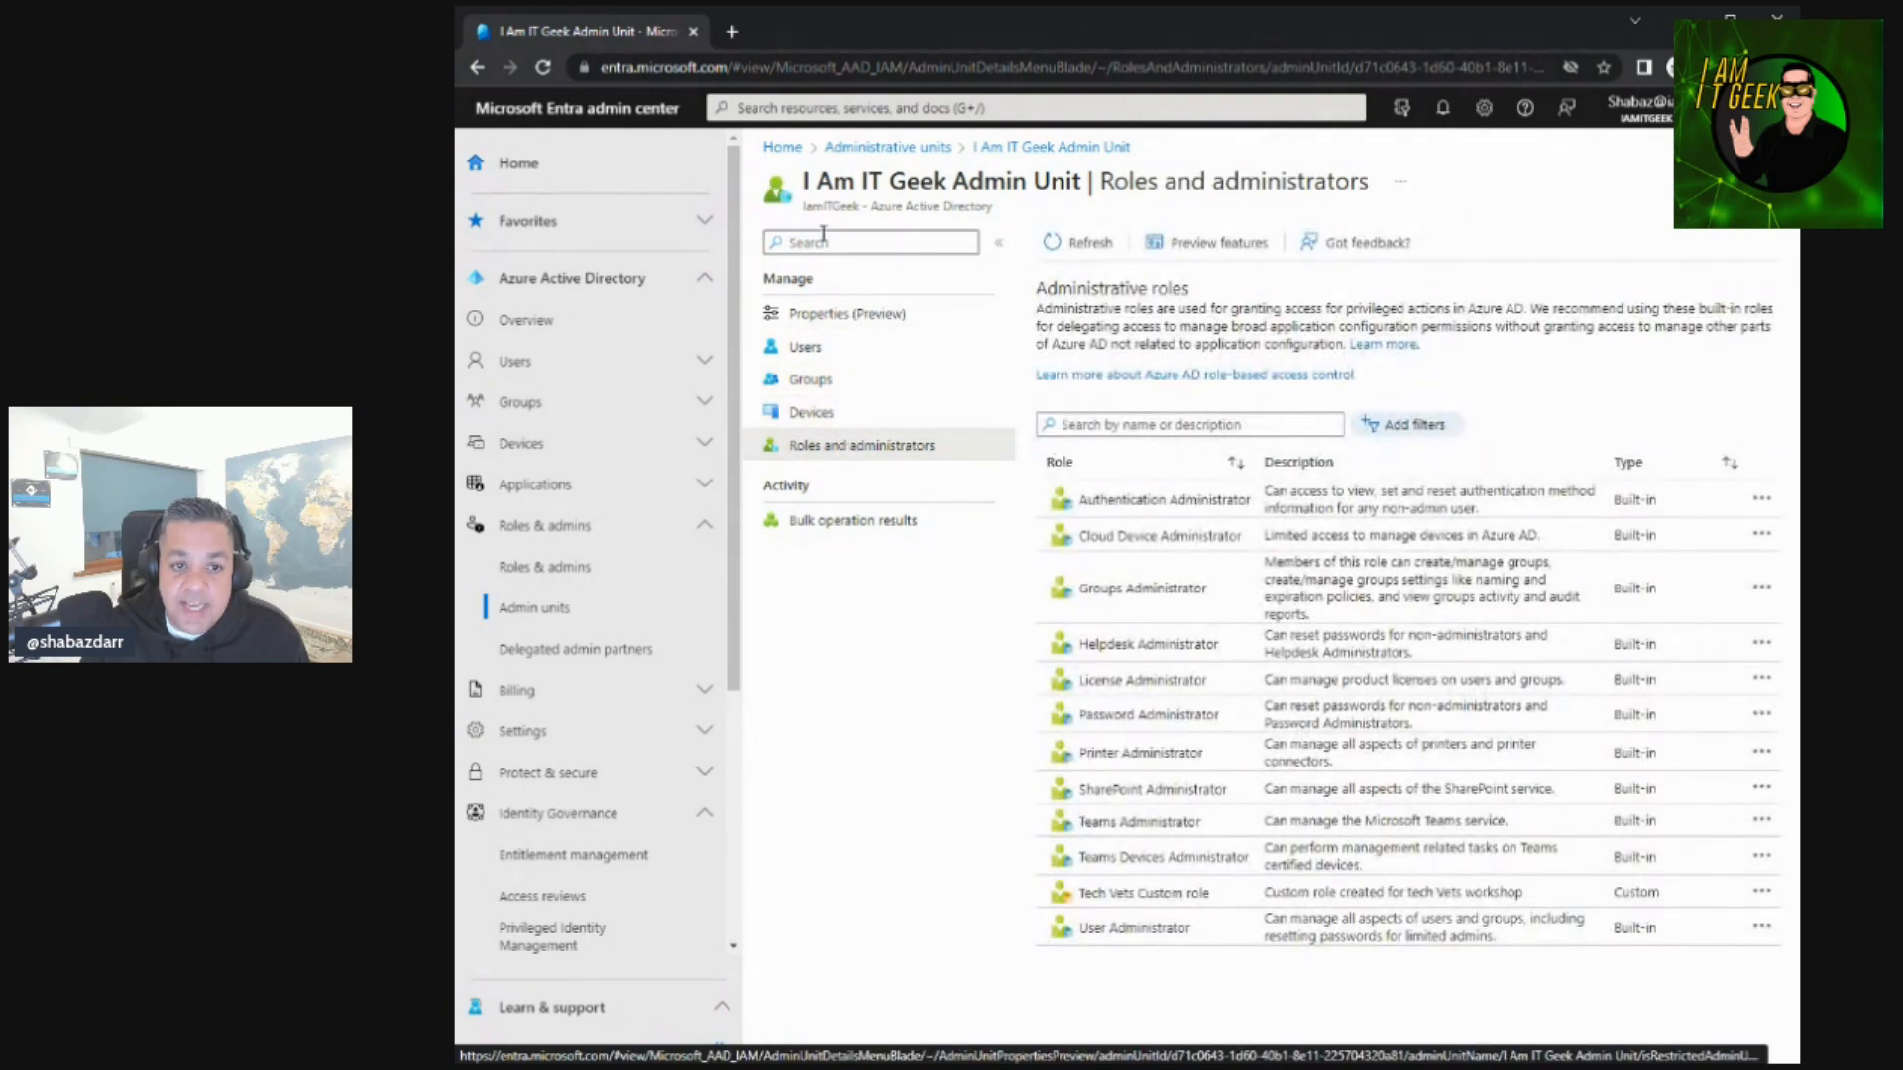
Delete the second listed I Am IT Geek Admin Unit from the administrative units list.
{"action": "left_click", "coordinate": [931, 149]}
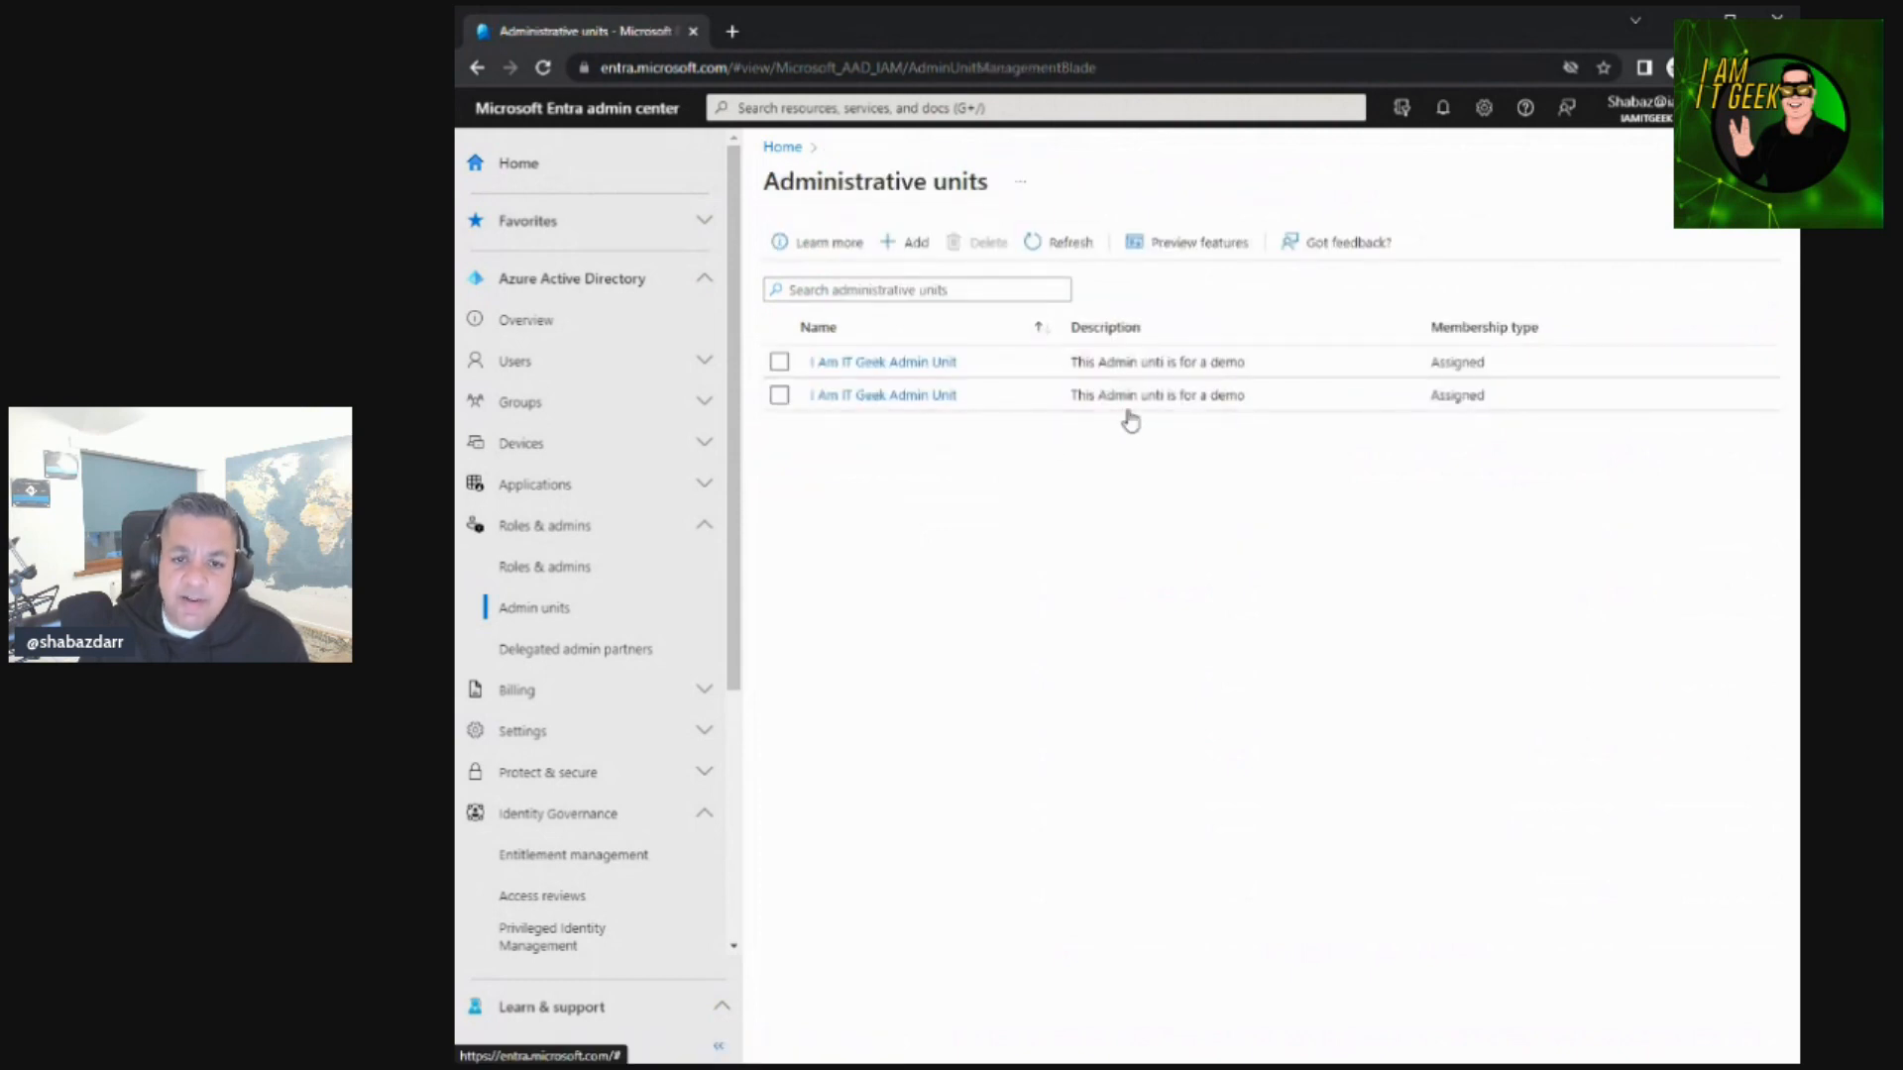
{"action": "left_click", "coordinate": [780, 396]}
{"action": "left_click", "coordinate": [977, 244]}
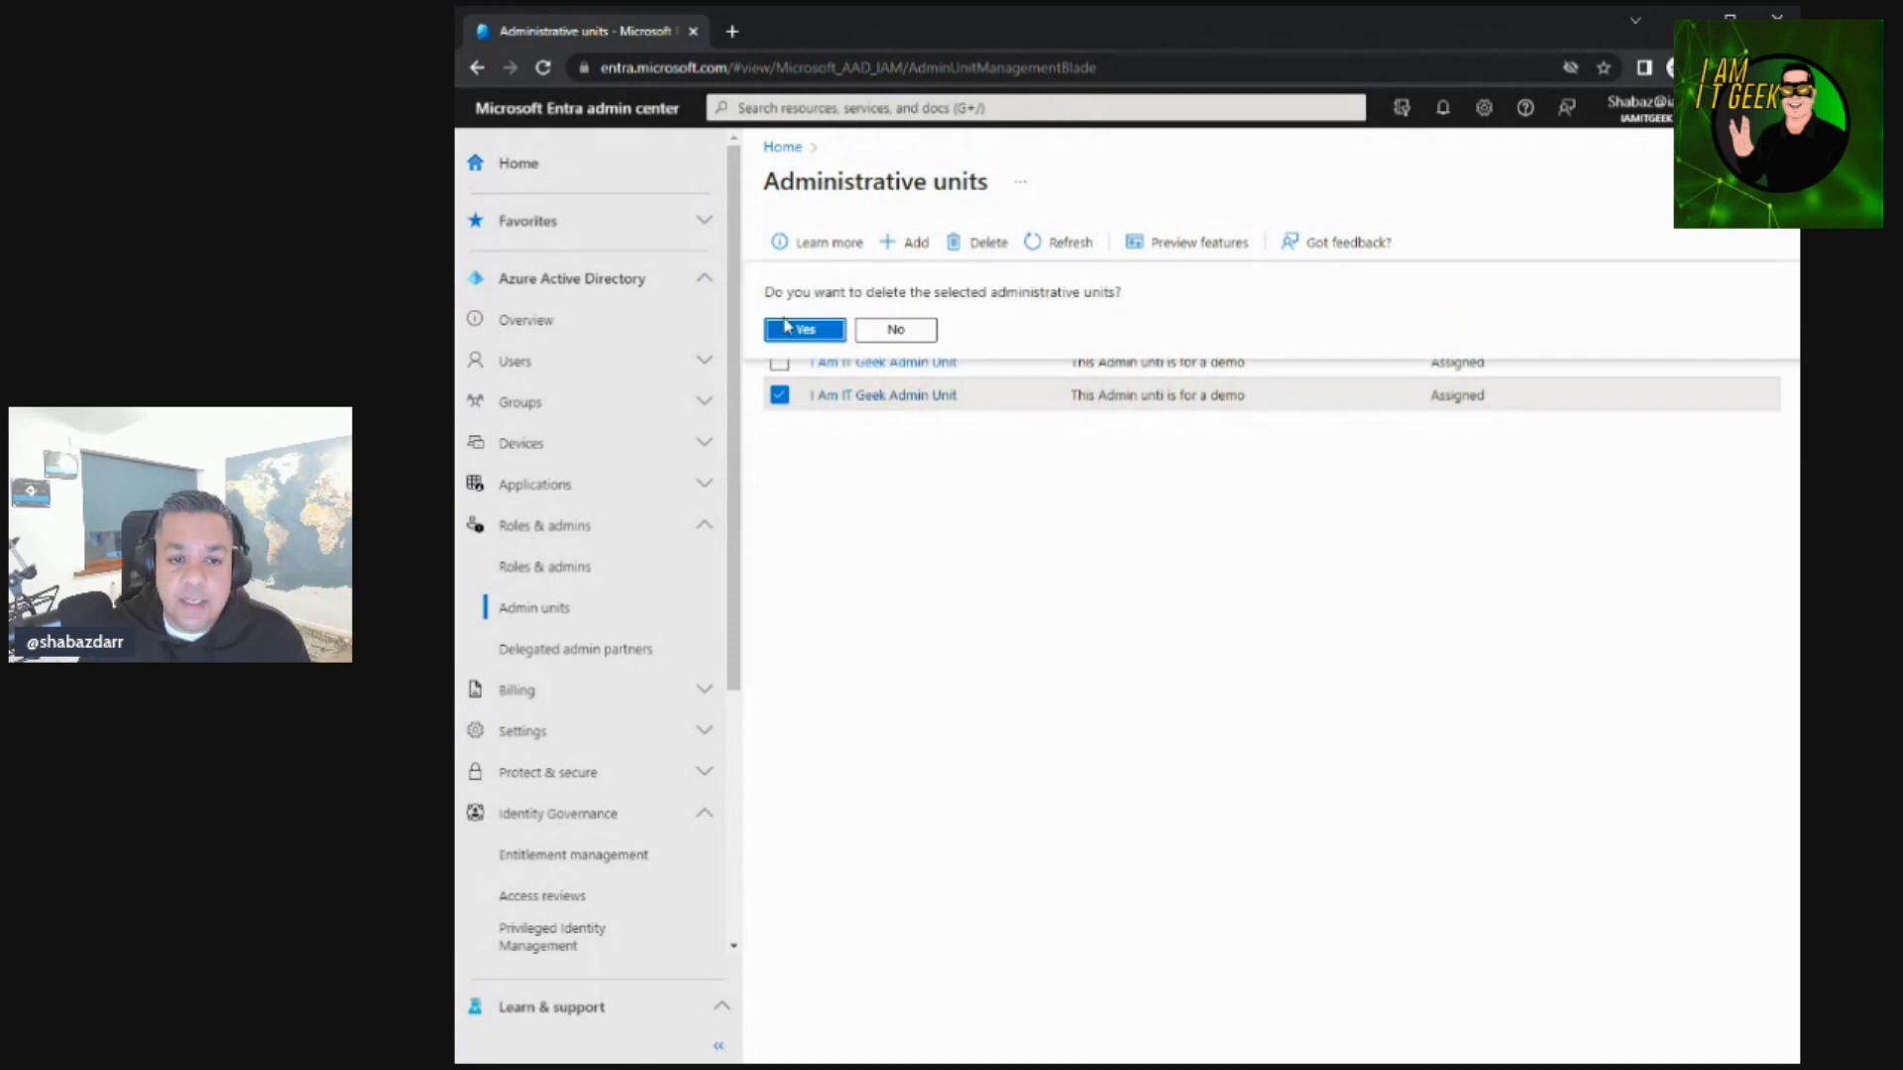
{"action": "left_click", "coordinate": [787, 328]}
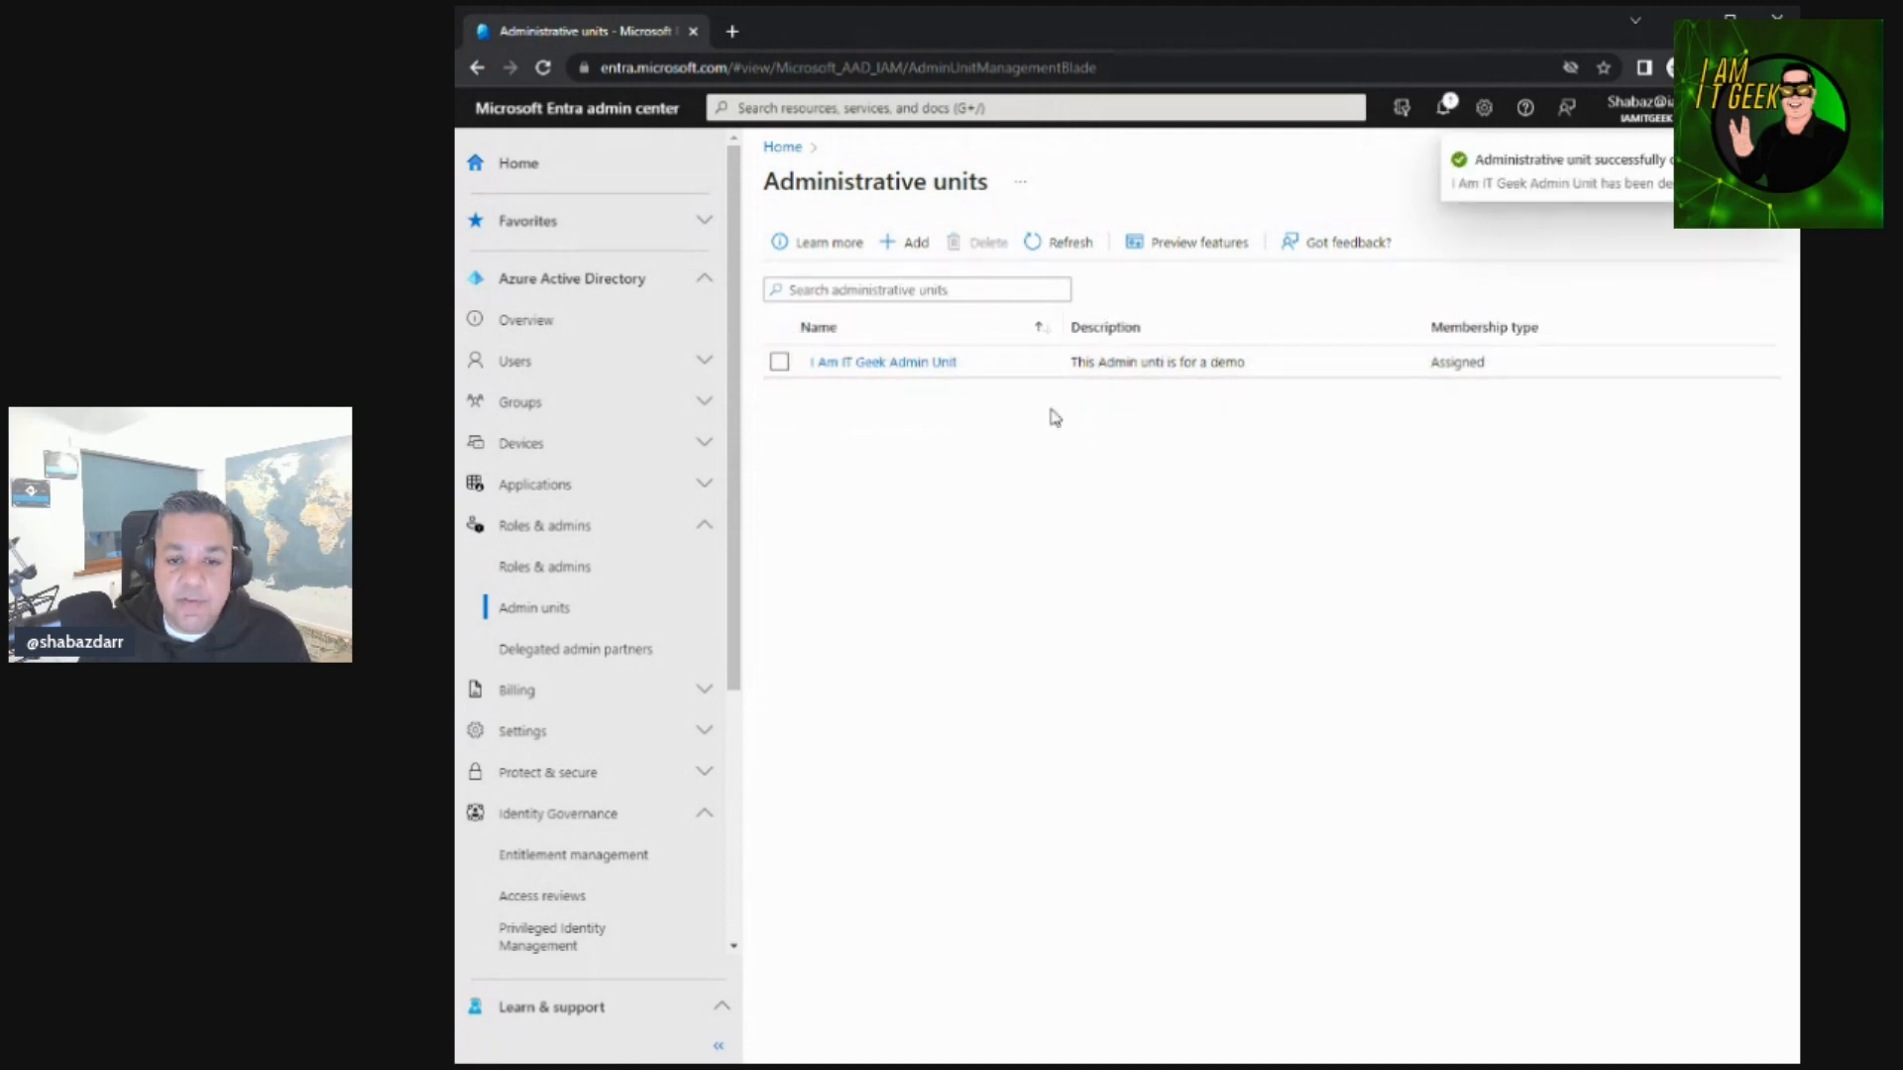
Examine the remaining administrative unit's groups, devices and roles, including the active assignments of its Cloud Device Administrator role.
{"action": "left_click", "coordinate": [929, 364]}
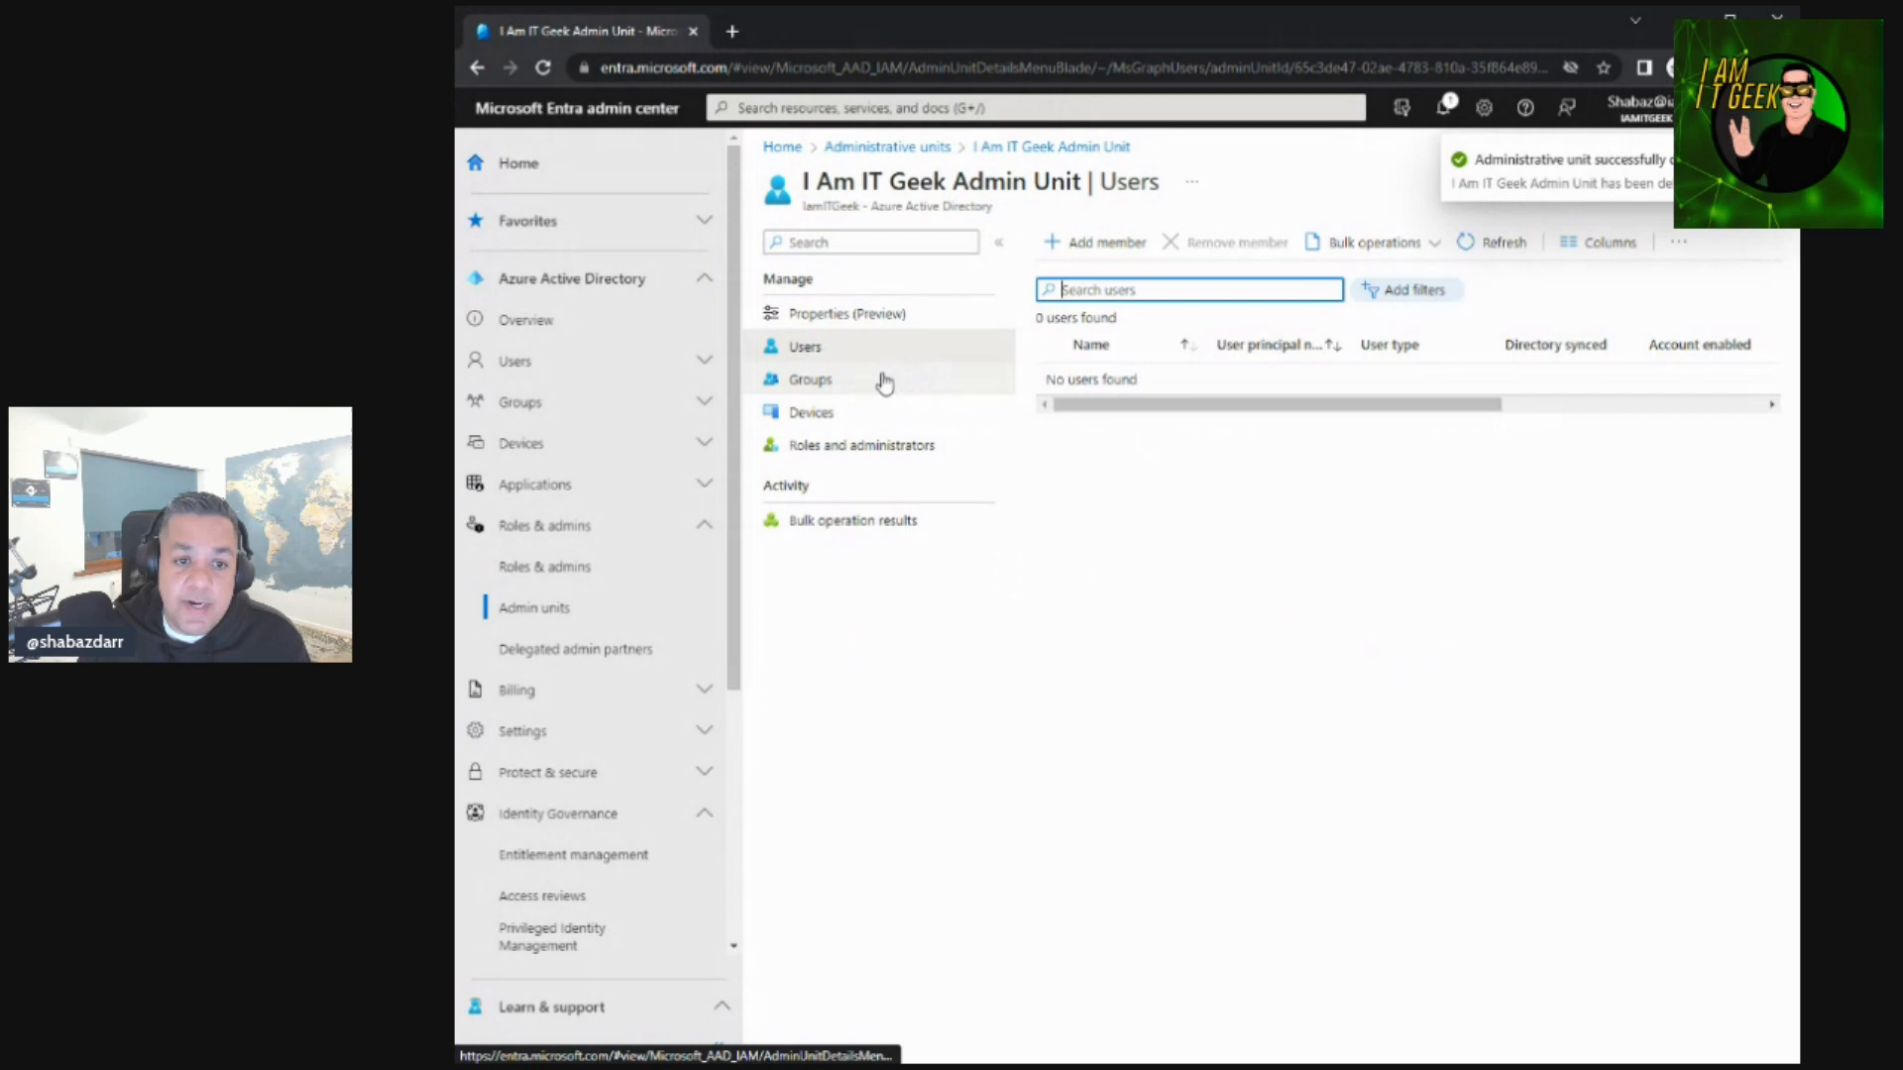
{"action": "left_click", "coordinate": [808, 378]}
{"action": "left_click", "coordinate": [813, 416]}
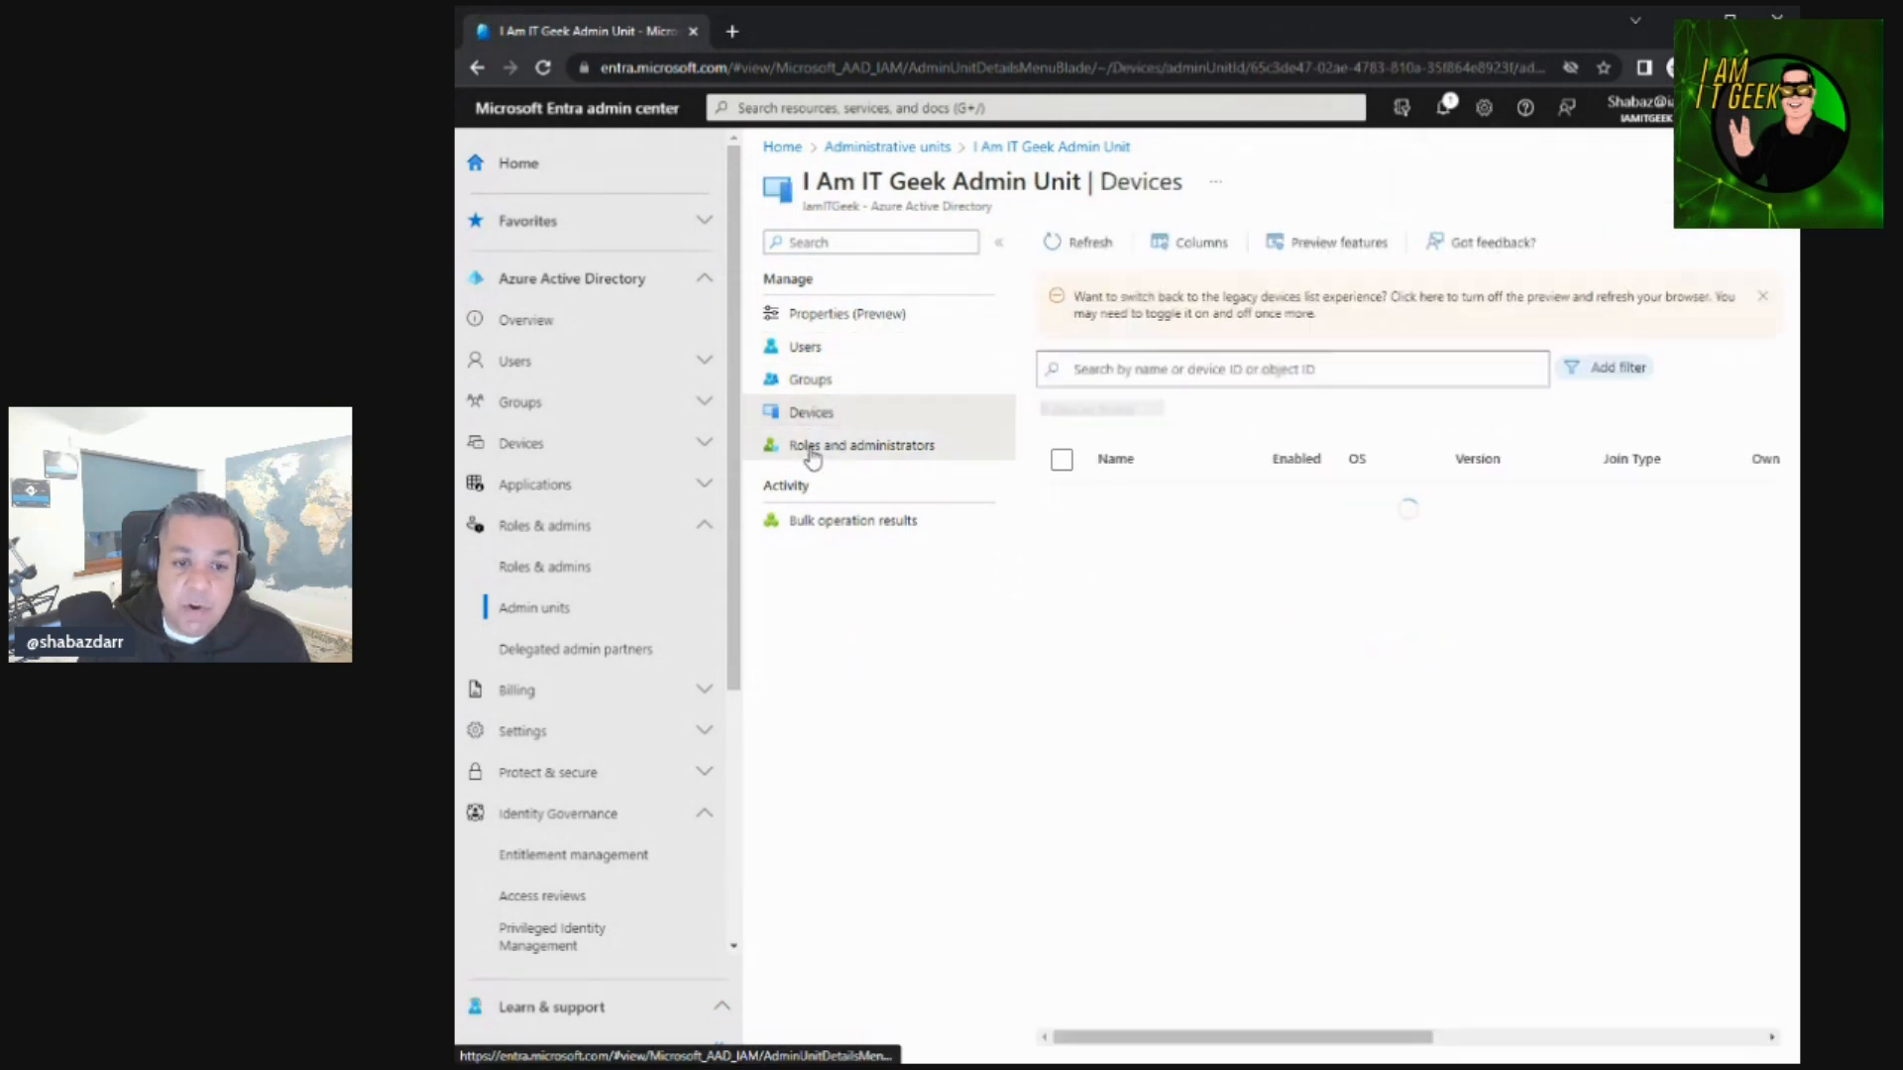
{"action": "left_click", "coordinate": [811, 446]}
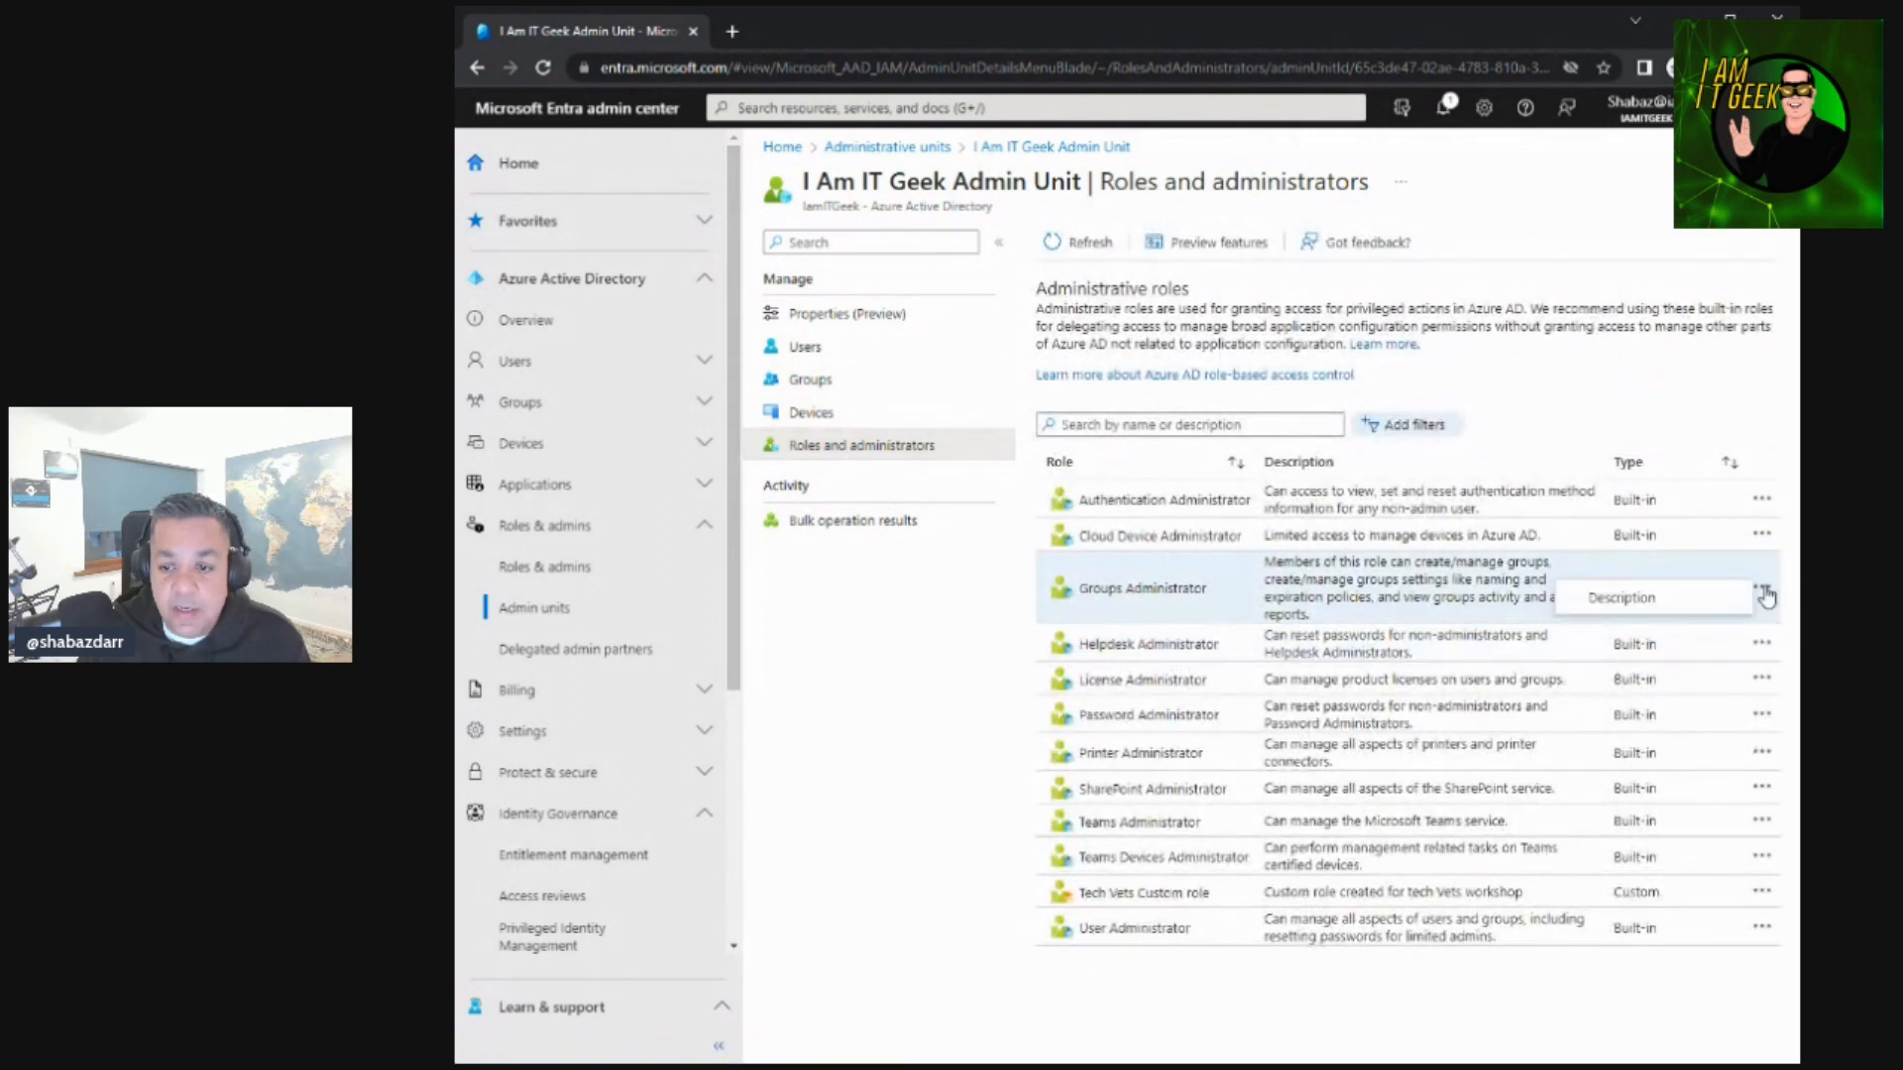
{"action": "double_click", "coordinate": [1140, 590]}
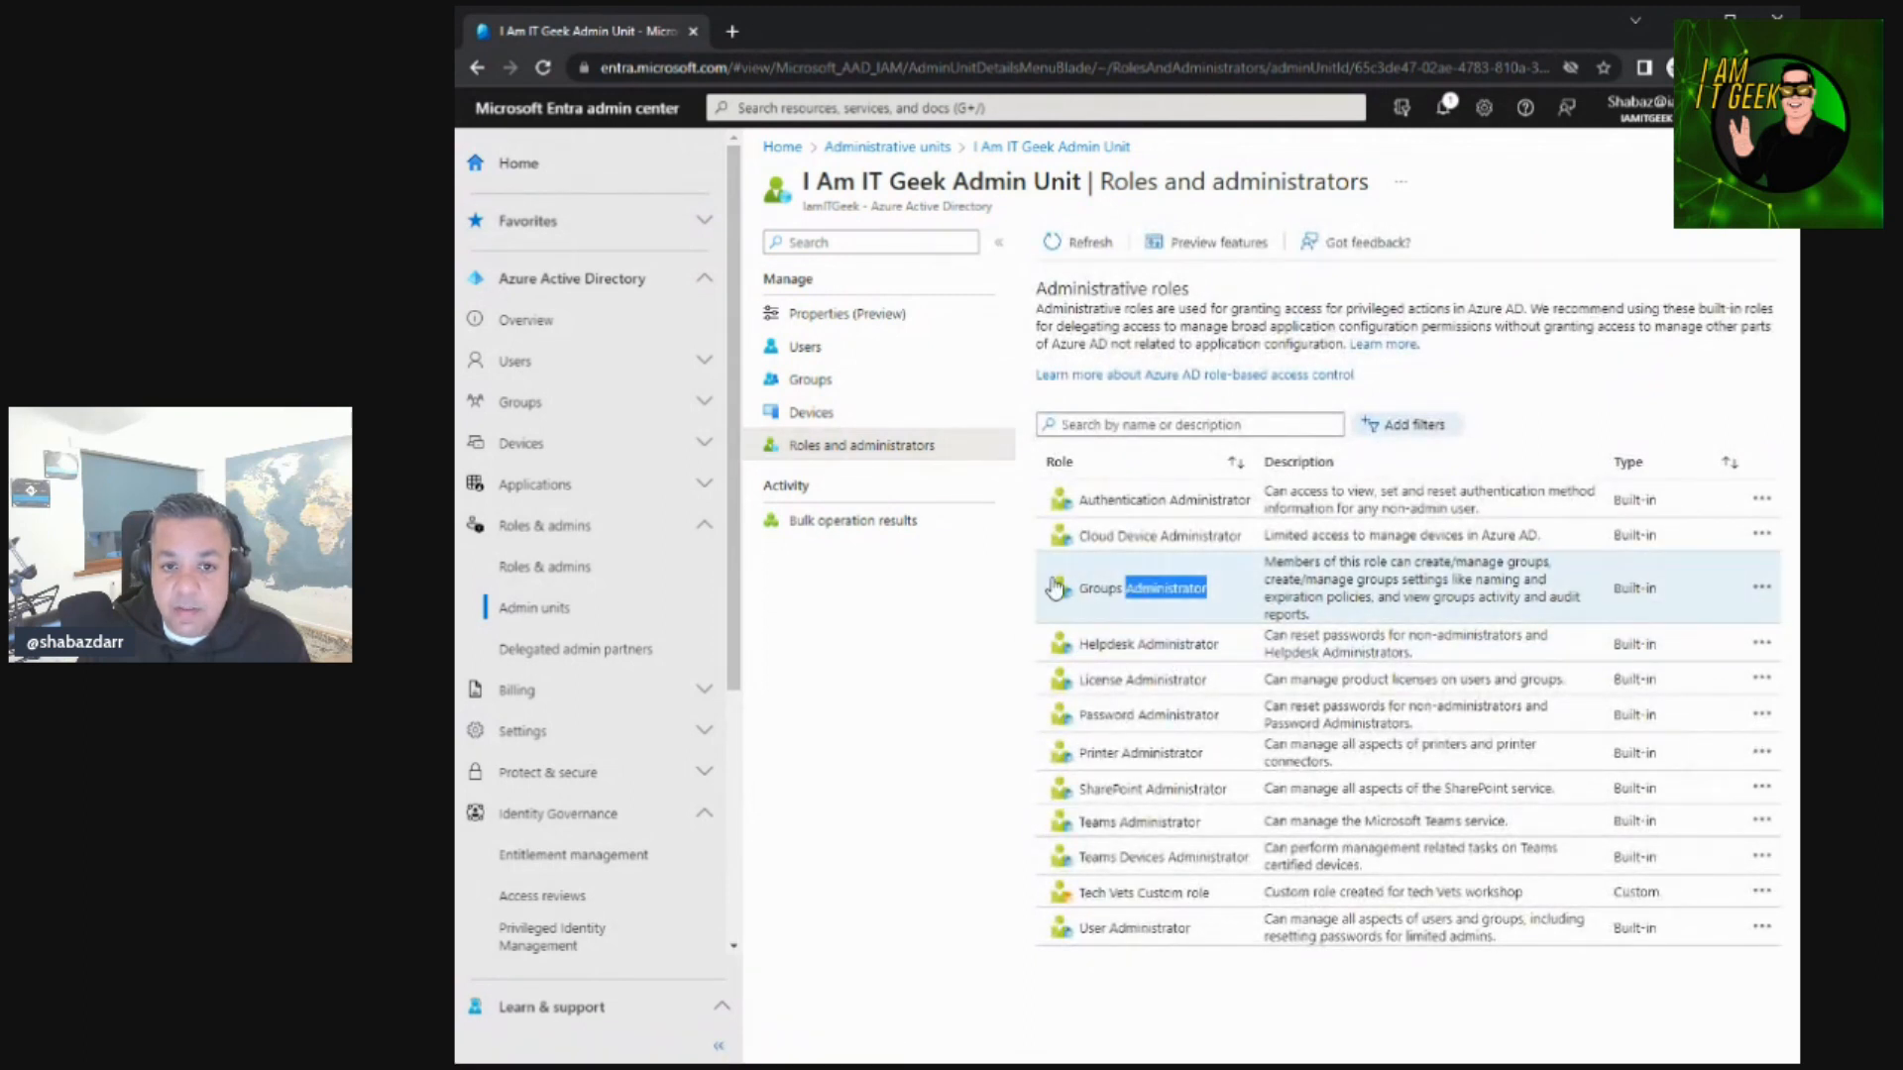
{"action": "left_click", "coordinate": [1128, 535]}
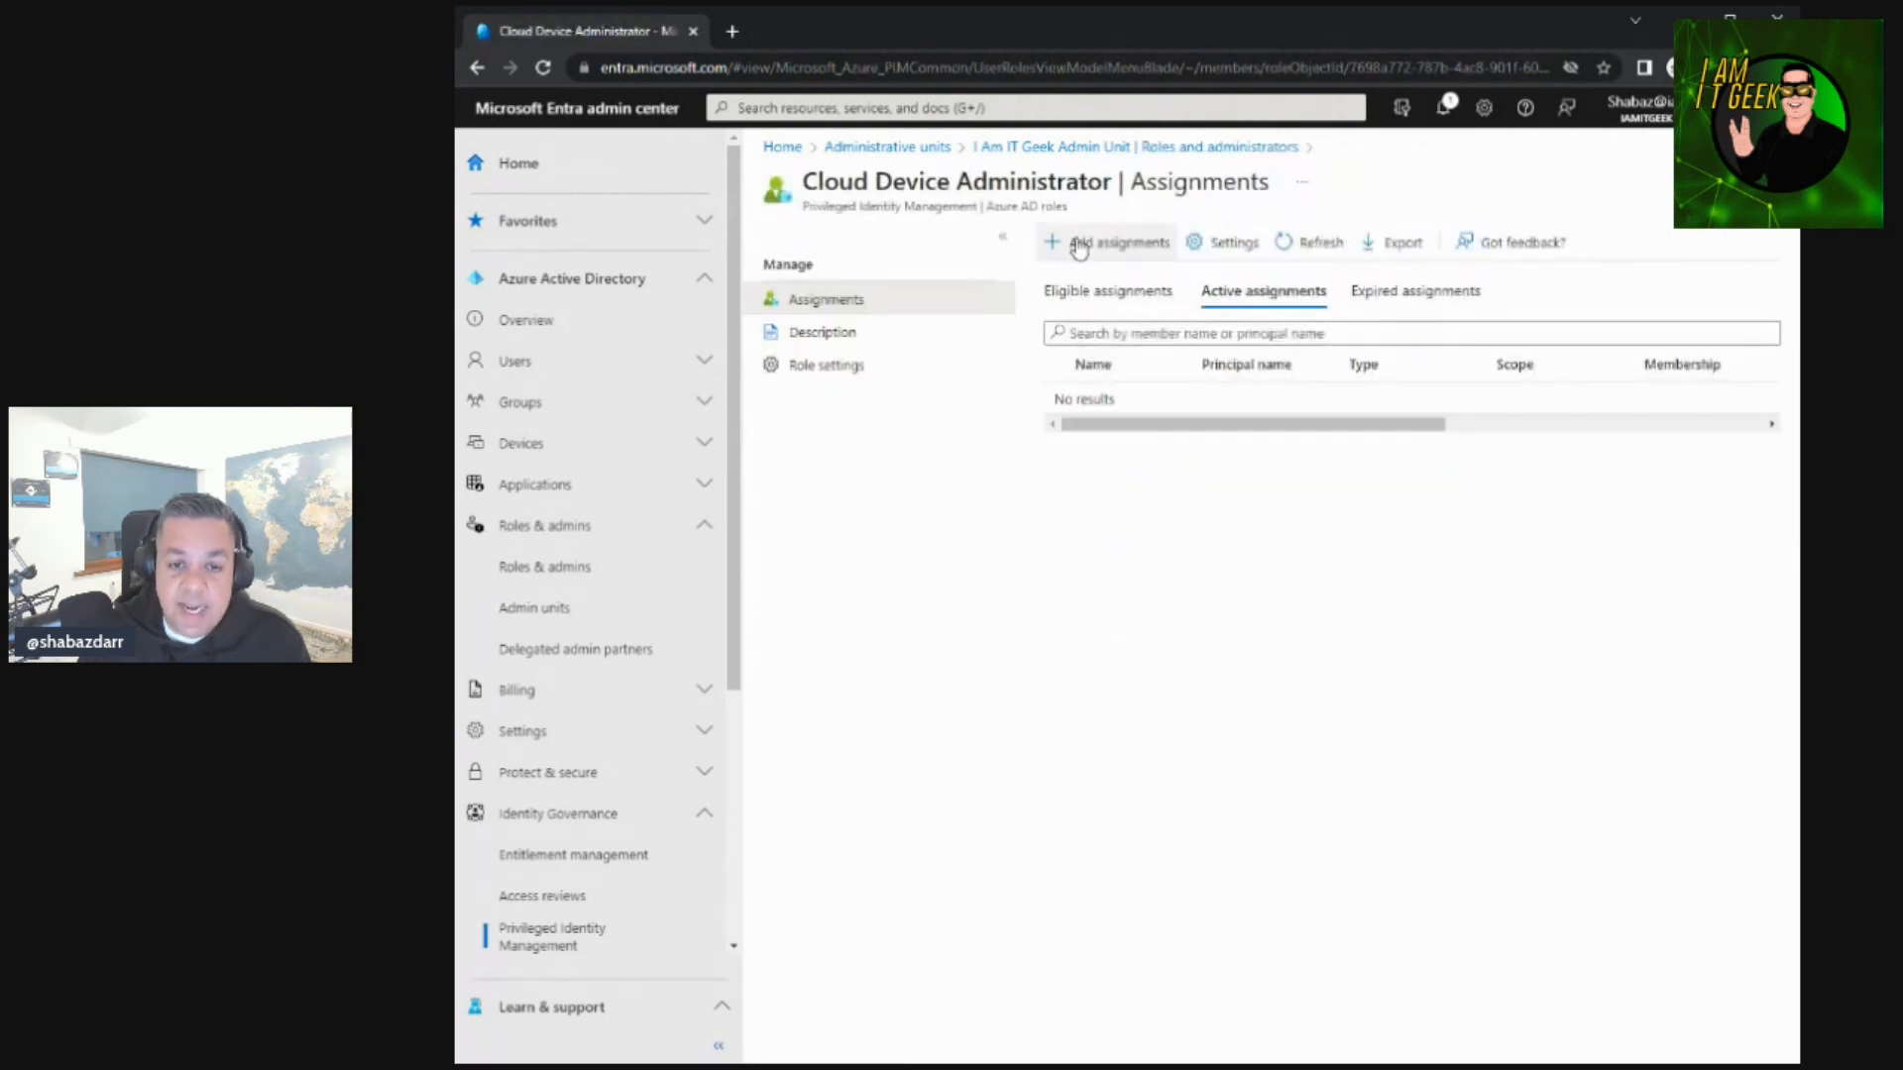
{"action": "left_click", "coordinate": [1001, 147]}
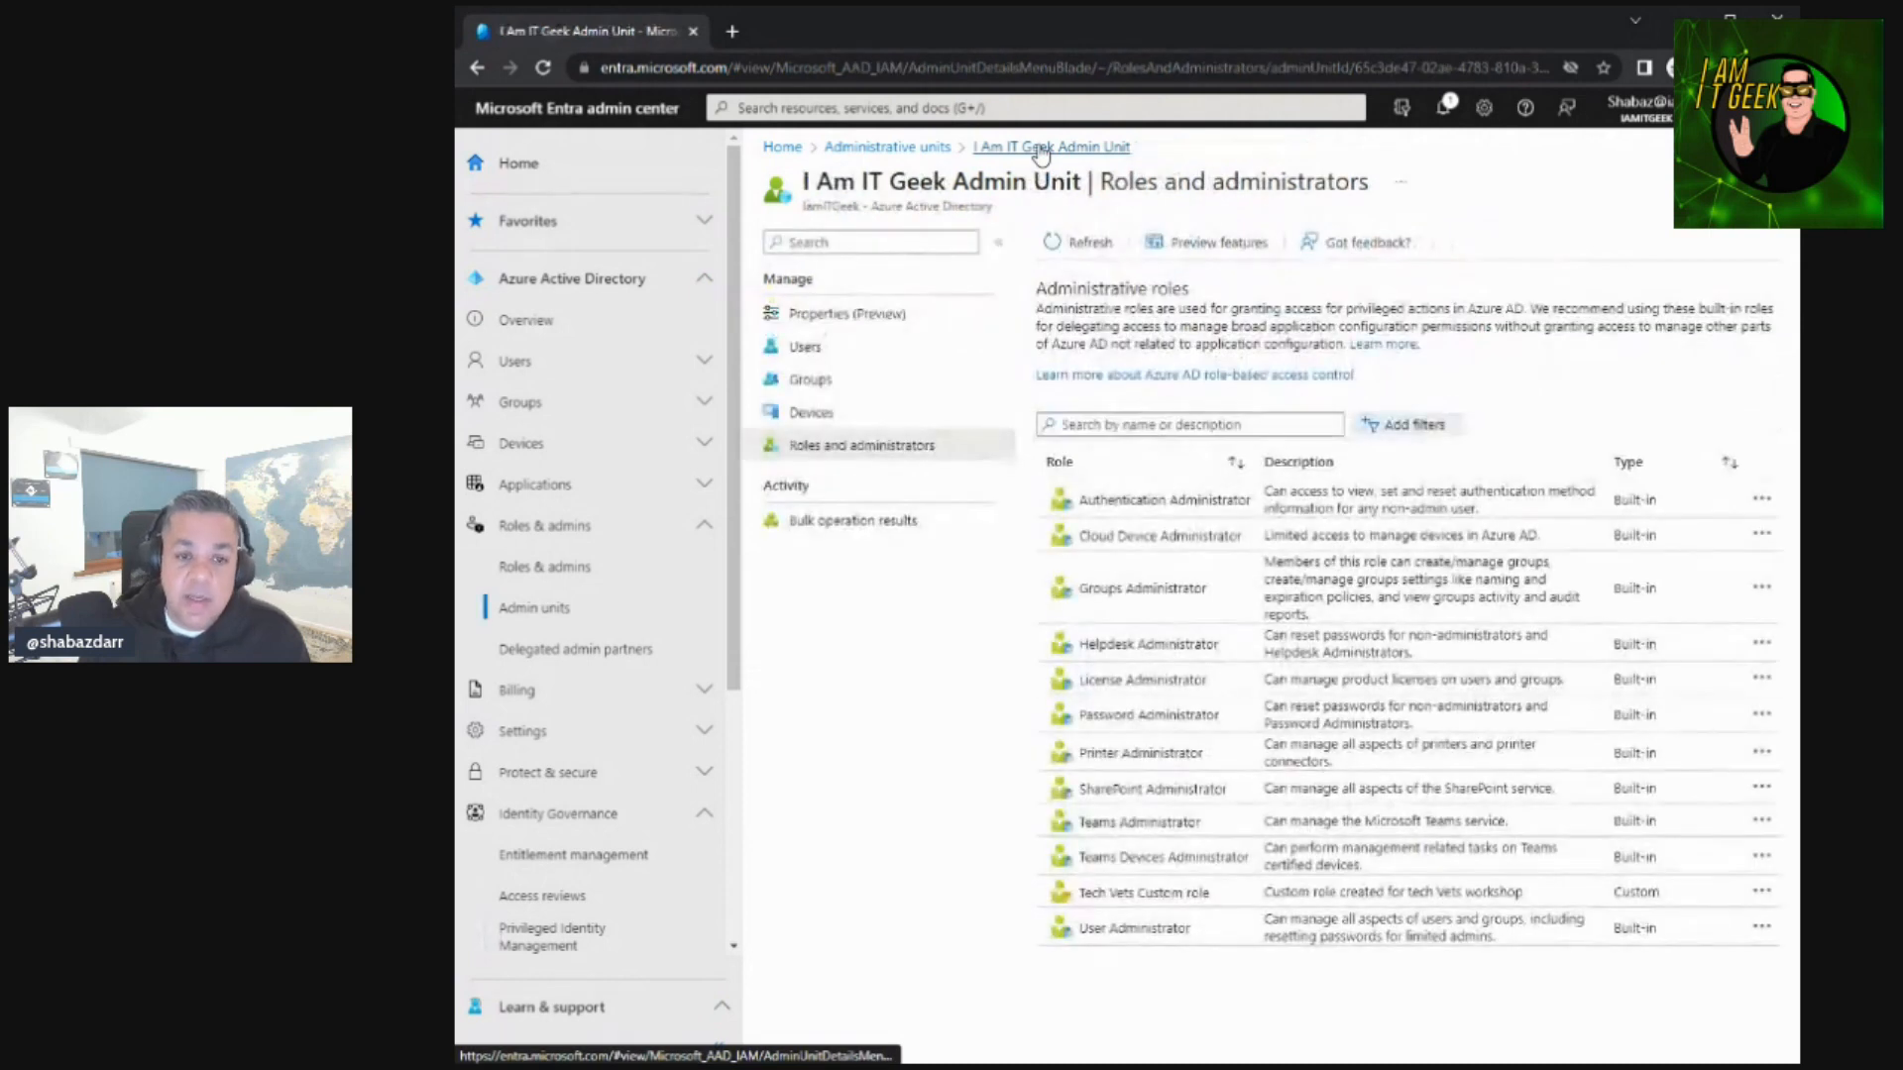
View the delegated admin partners and return to the list of all roles and administrators.
{"action": "left_click", "coordinate": [933, 154]}
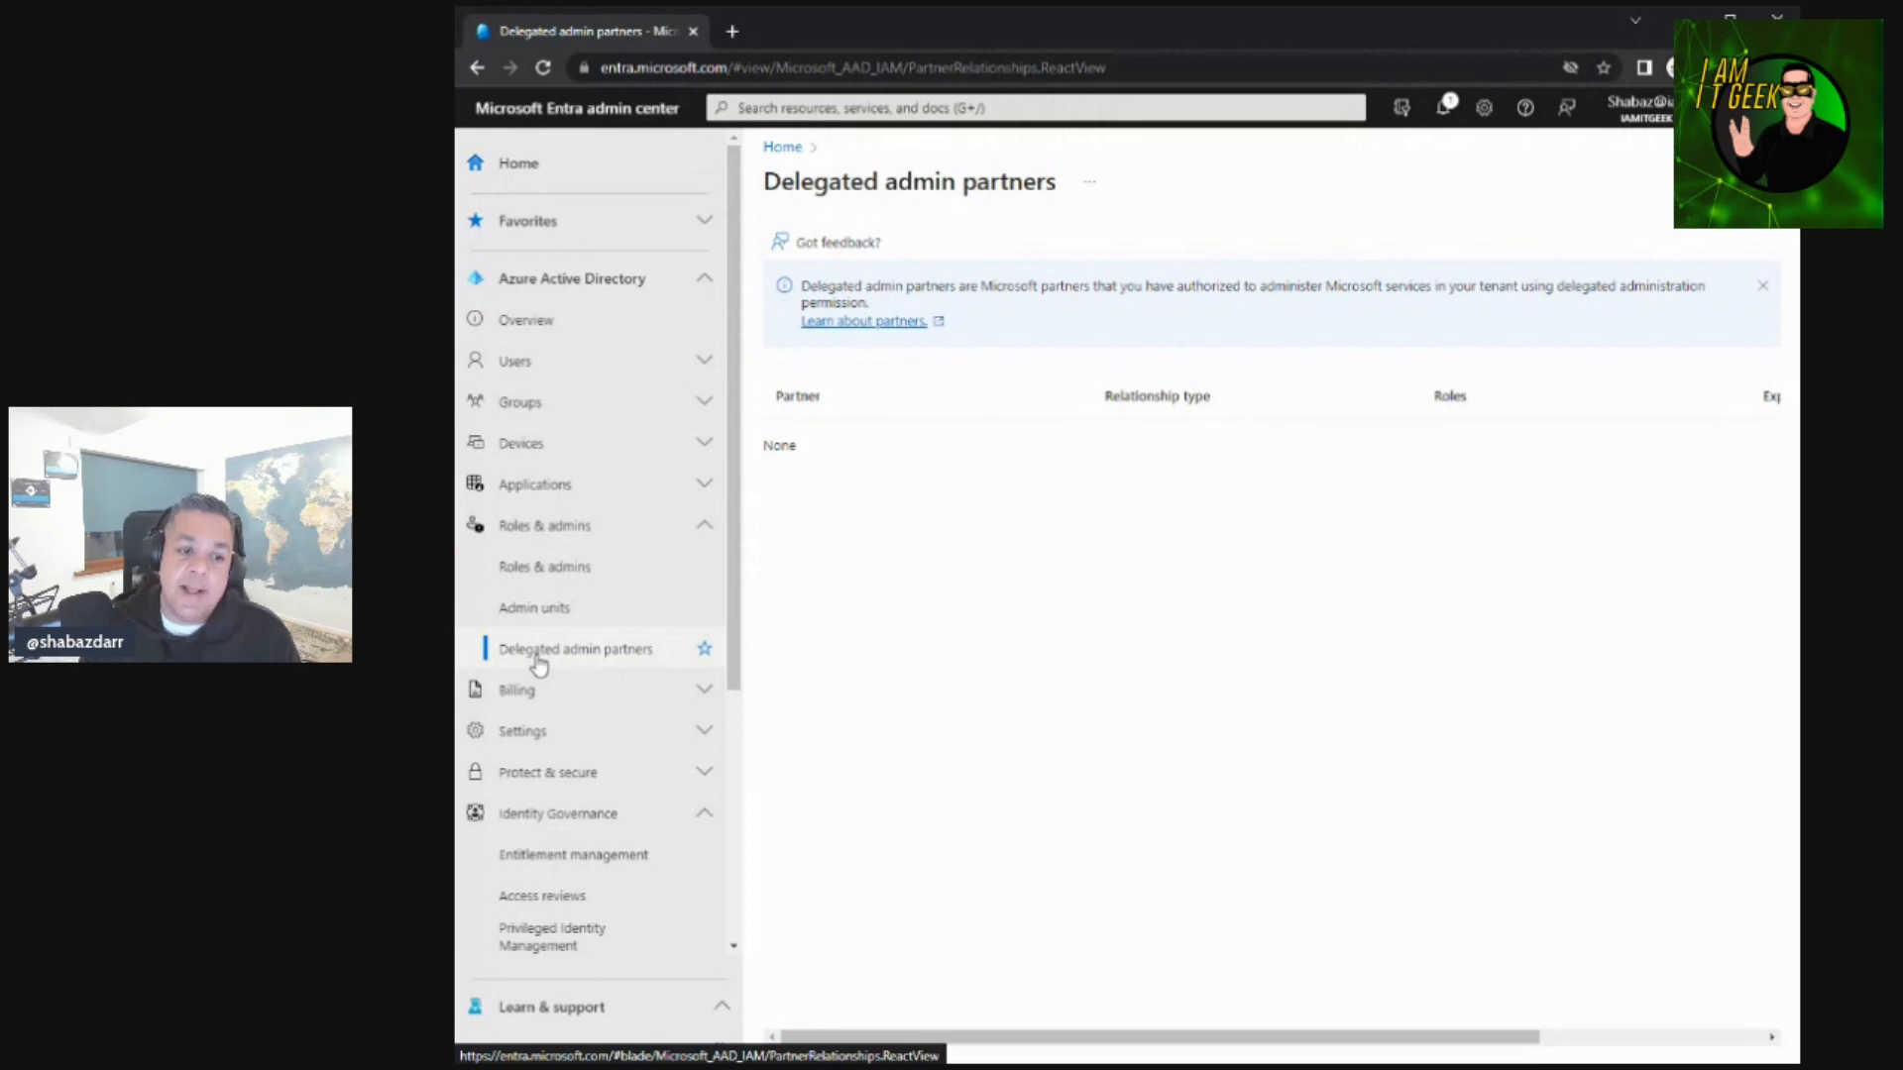
{"action": "left_click", "coordinate": [581, 567]}
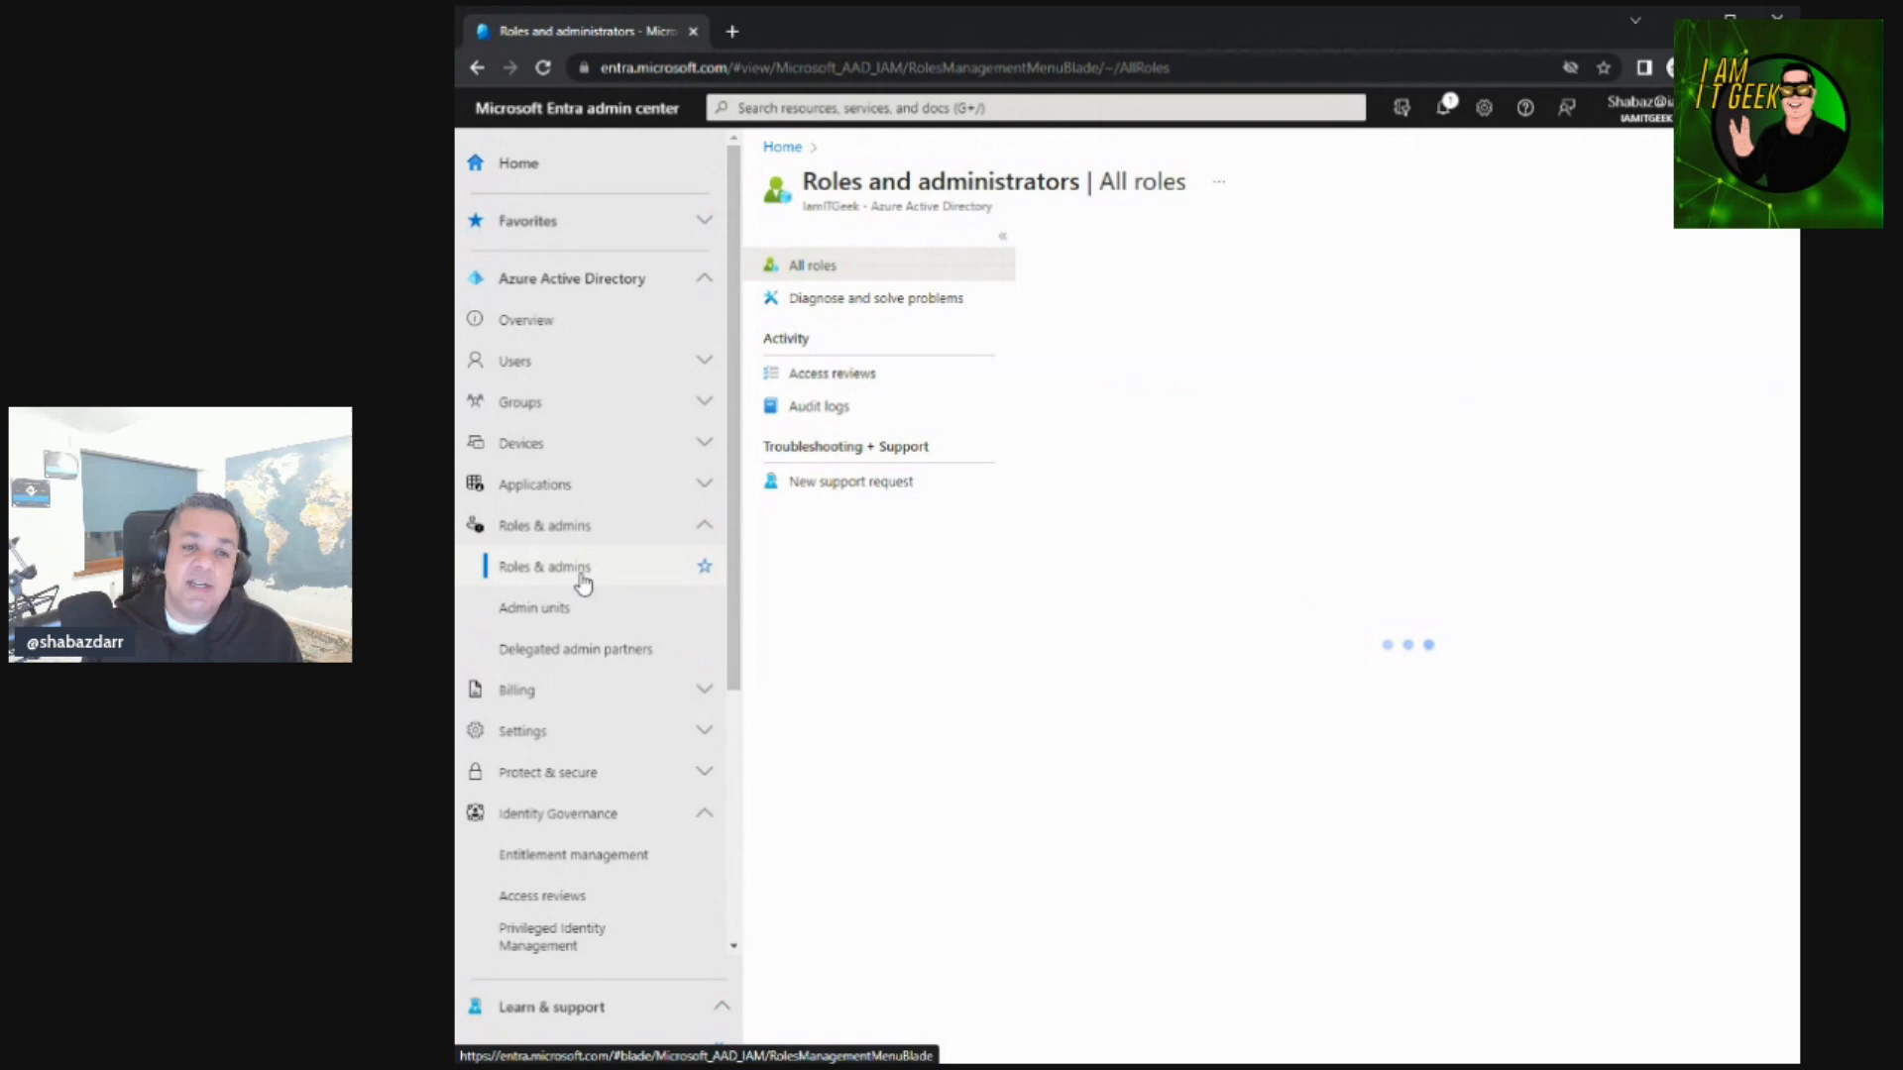